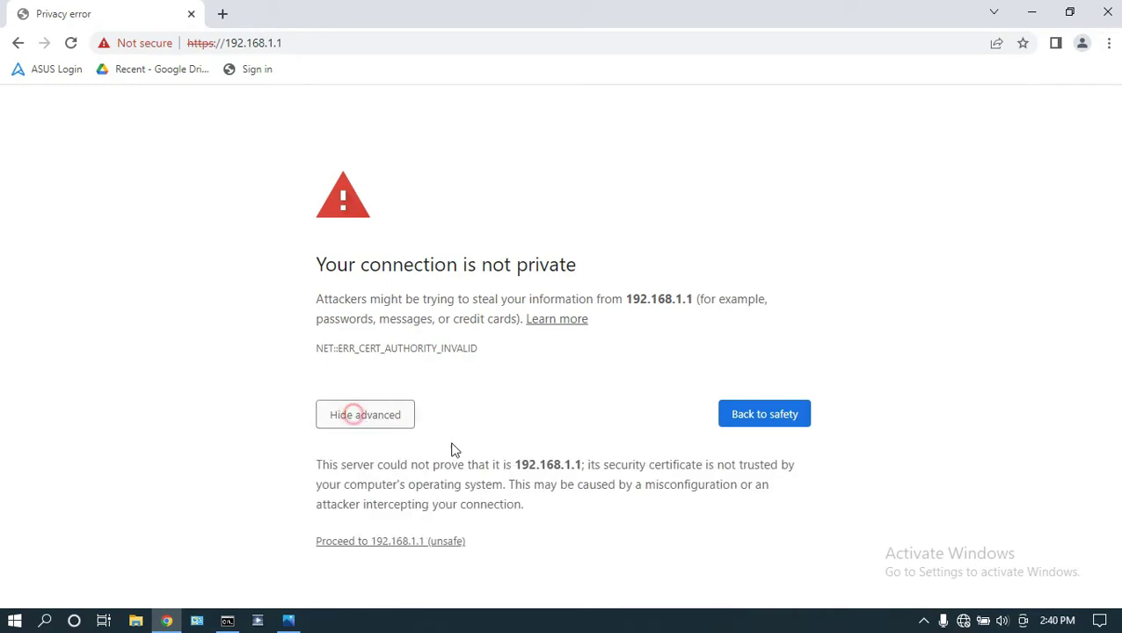
Proceed past the certificate warning and log in to the router with the default credentials
click(449, 543)
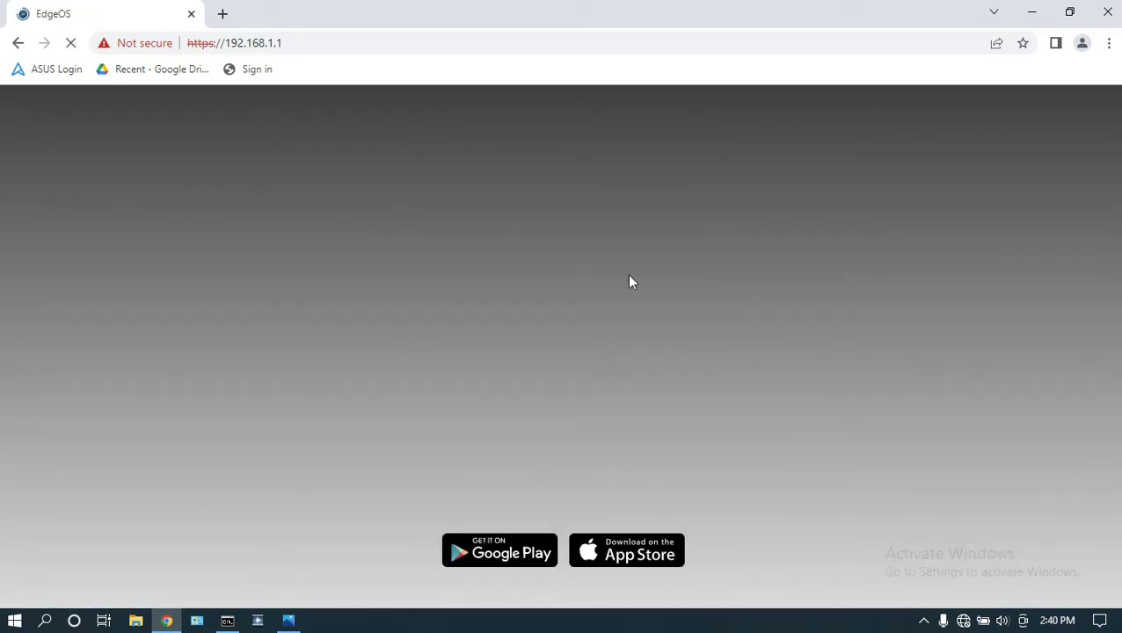
click(583, 242)
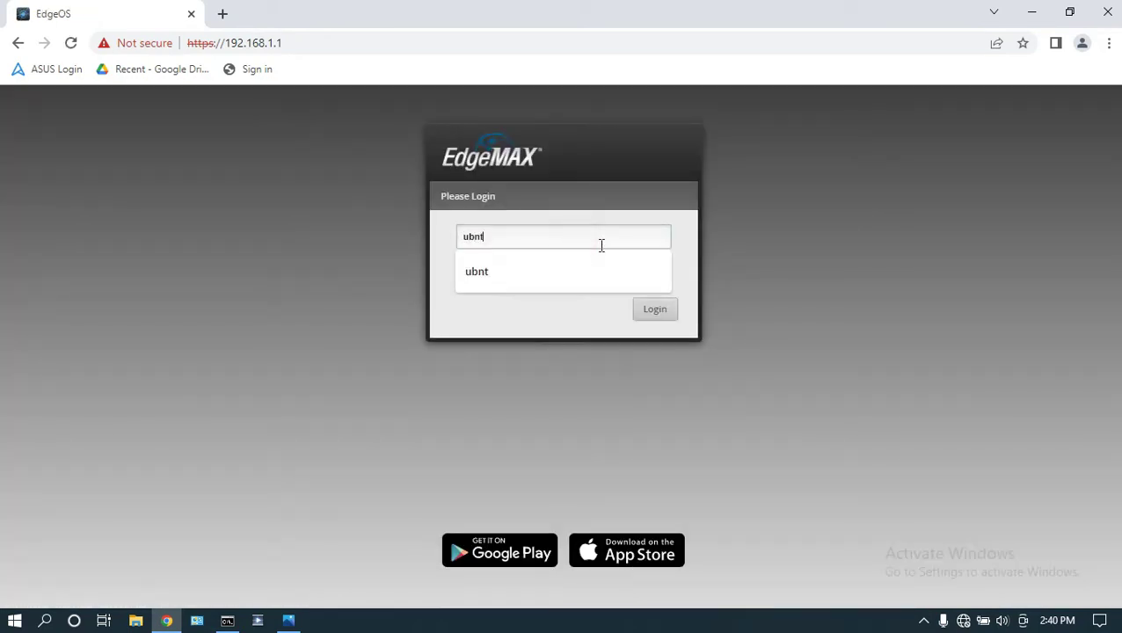
click(593, 266)
click(666, 321)
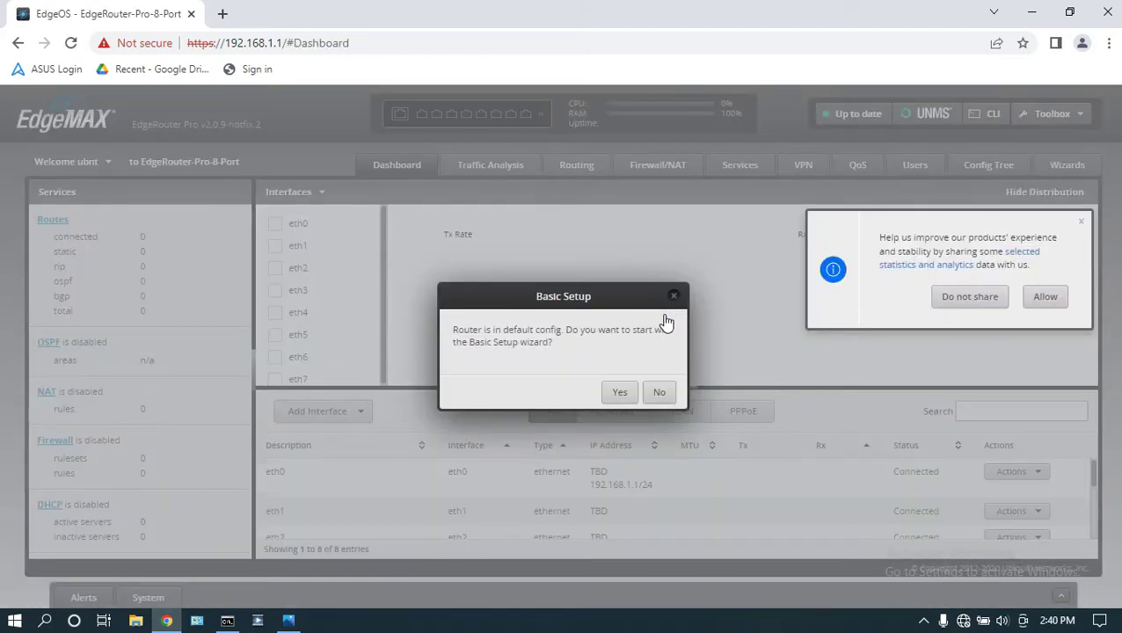
Decline the Basic Setup wizard and refuse statistics and analytics sharing
click(659, 394)
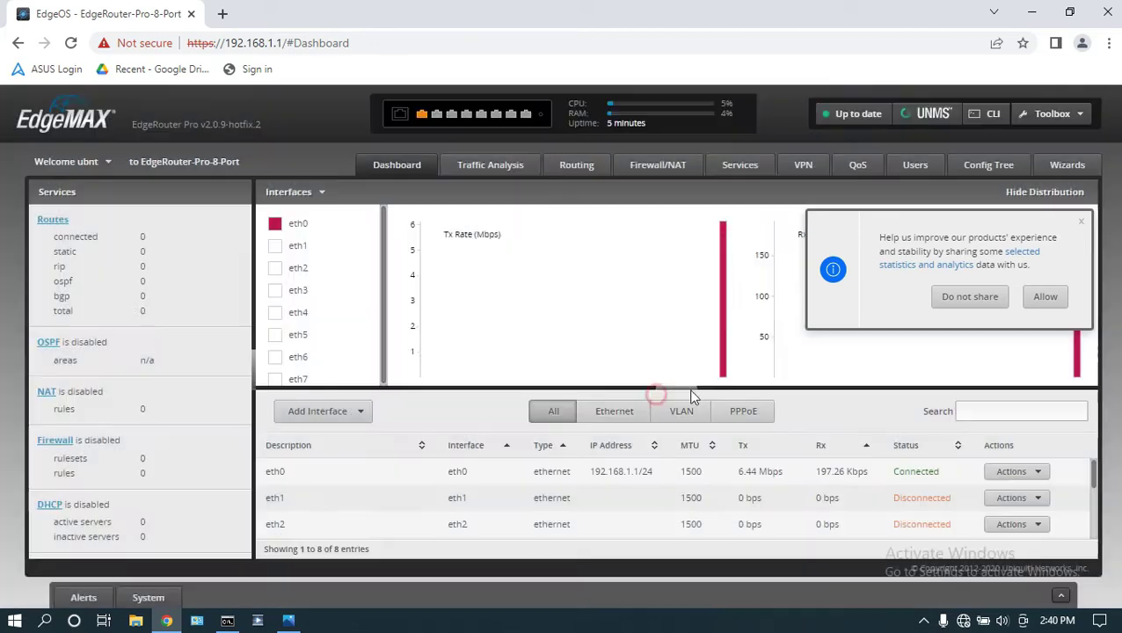
click(962, 297)
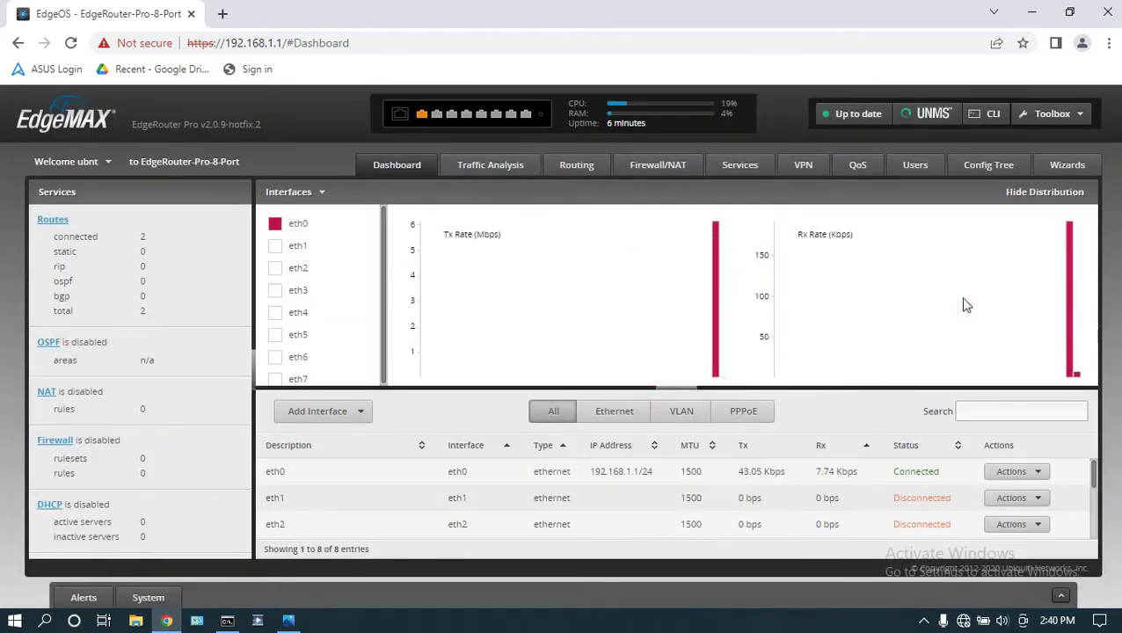
click(288, 621)
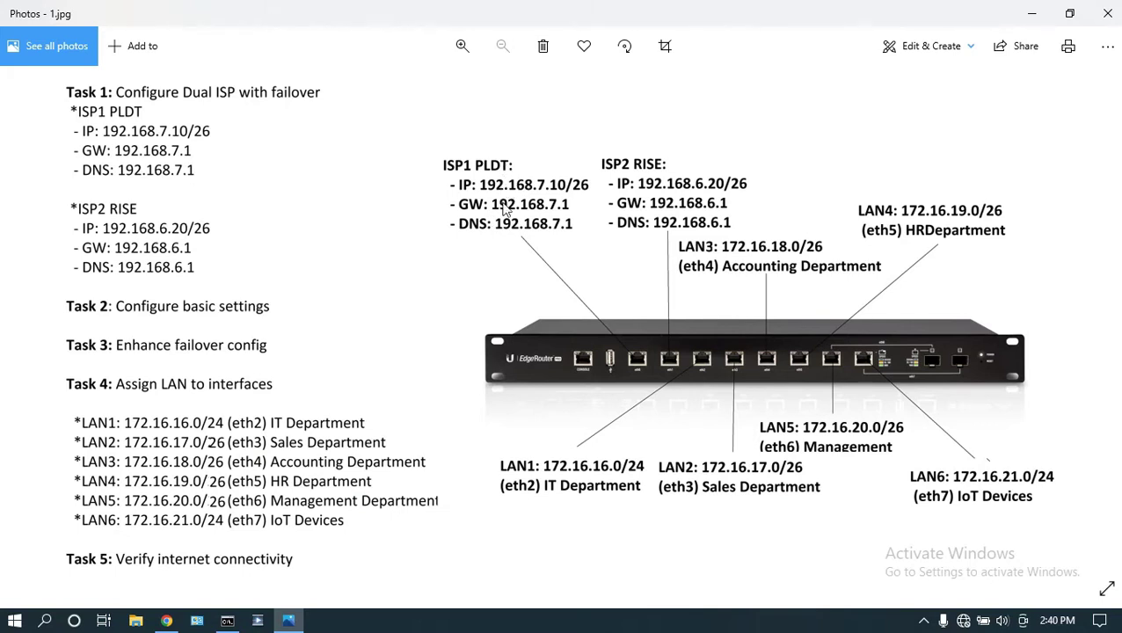
Move the task diagram aside and bring the EdgeOS dashboard back to the front
drag(426, 8, 1041, 71)
click(601, 11)
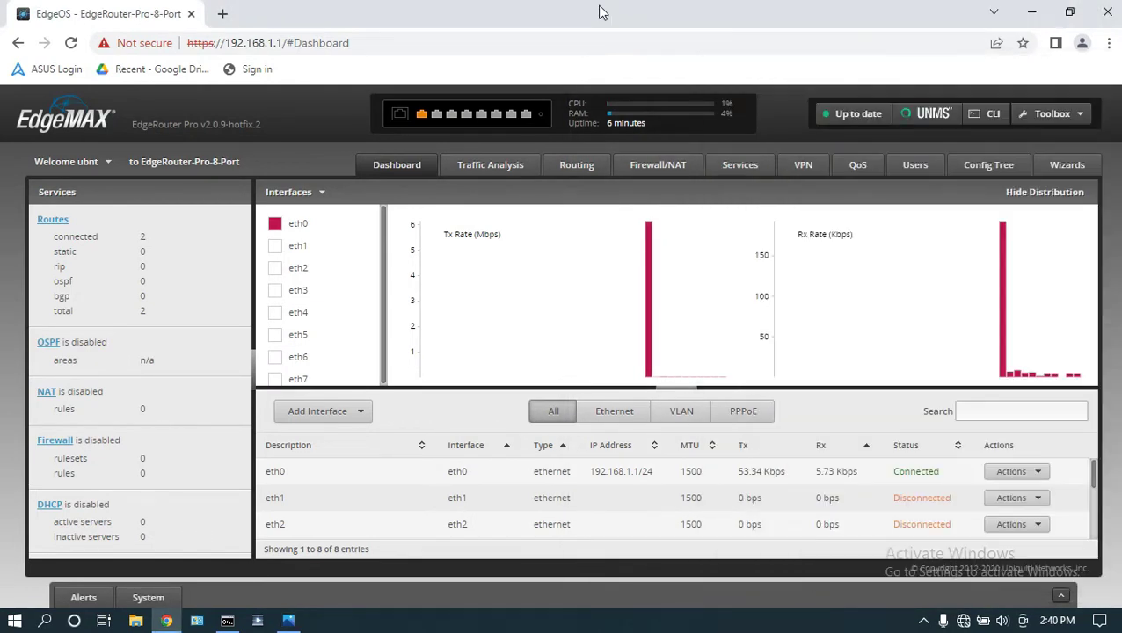
Open the Load Balancing wizard with the task notes placed beside it
click(1058, 164)
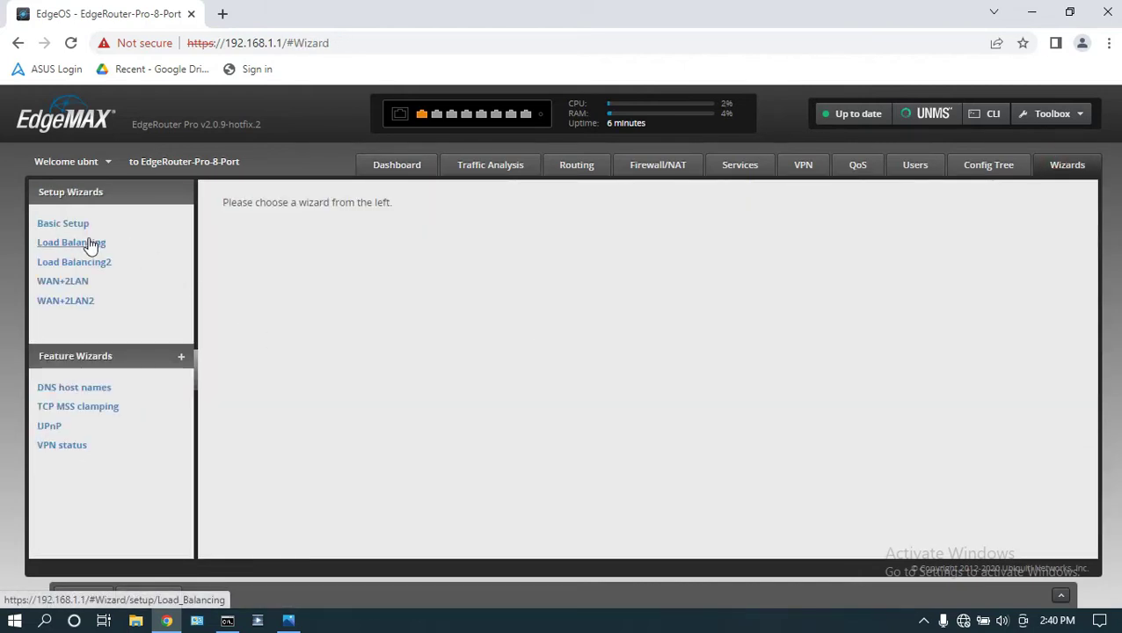
click(91, 245)
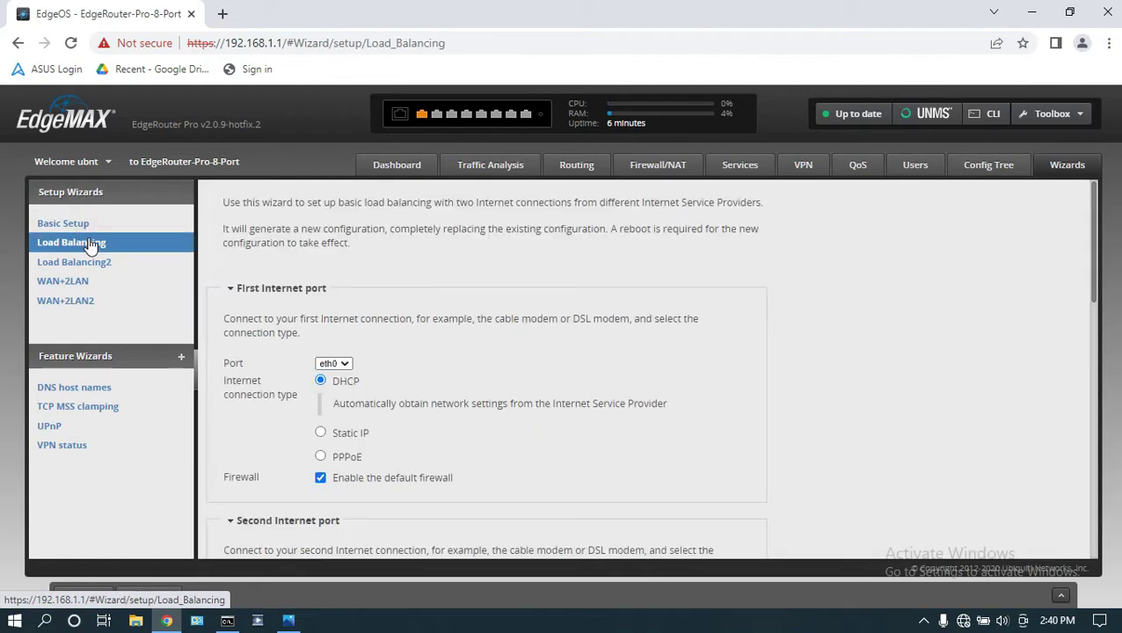
scroll(532, 387, down, 1)
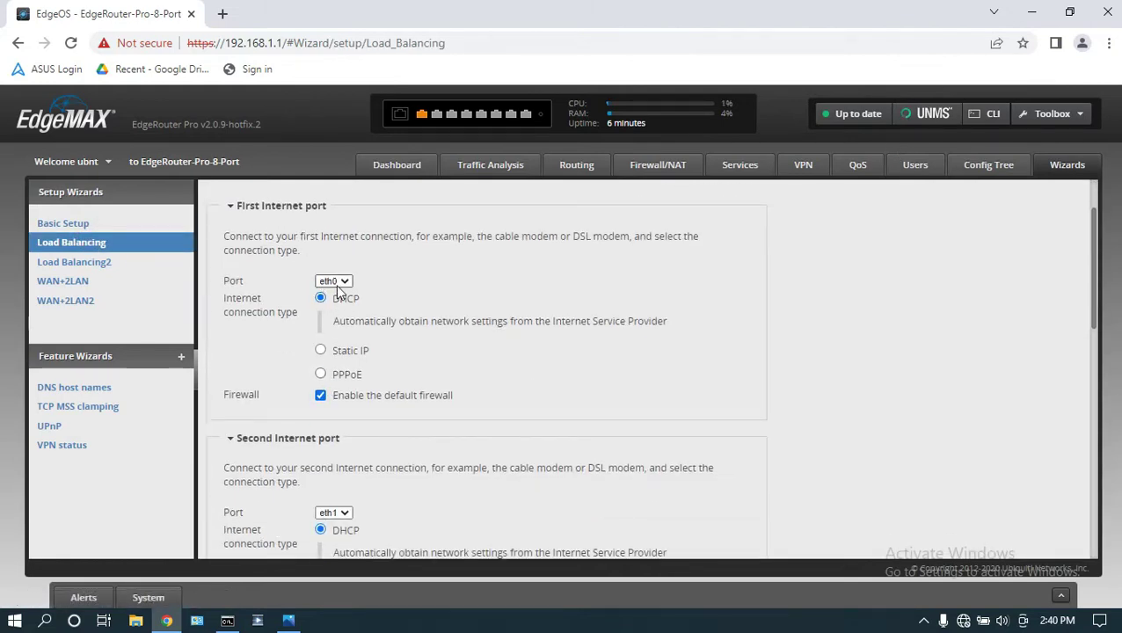
click(289, 620)
drag(839, 72, 698, 72)
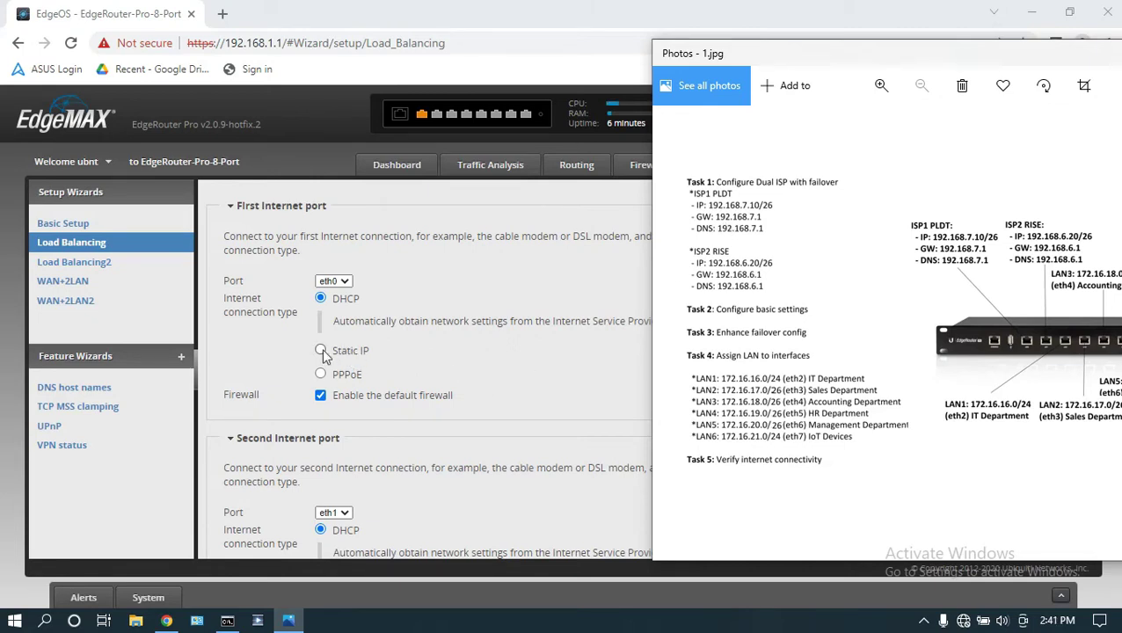
Give eth0 Static IP 192.168.7.10/26 with gateway and DNS 192.168.7.1
click(321, 350)
click(467, 377)
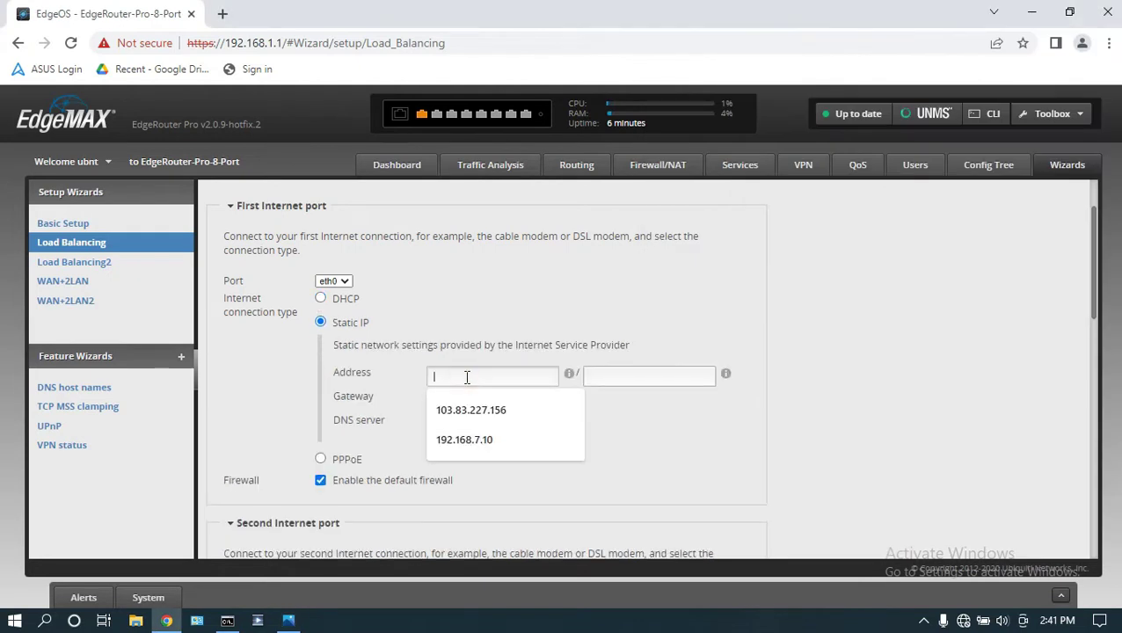
click(475, 439)
click(595, 381)
click(599, 410)
click(528, 399)
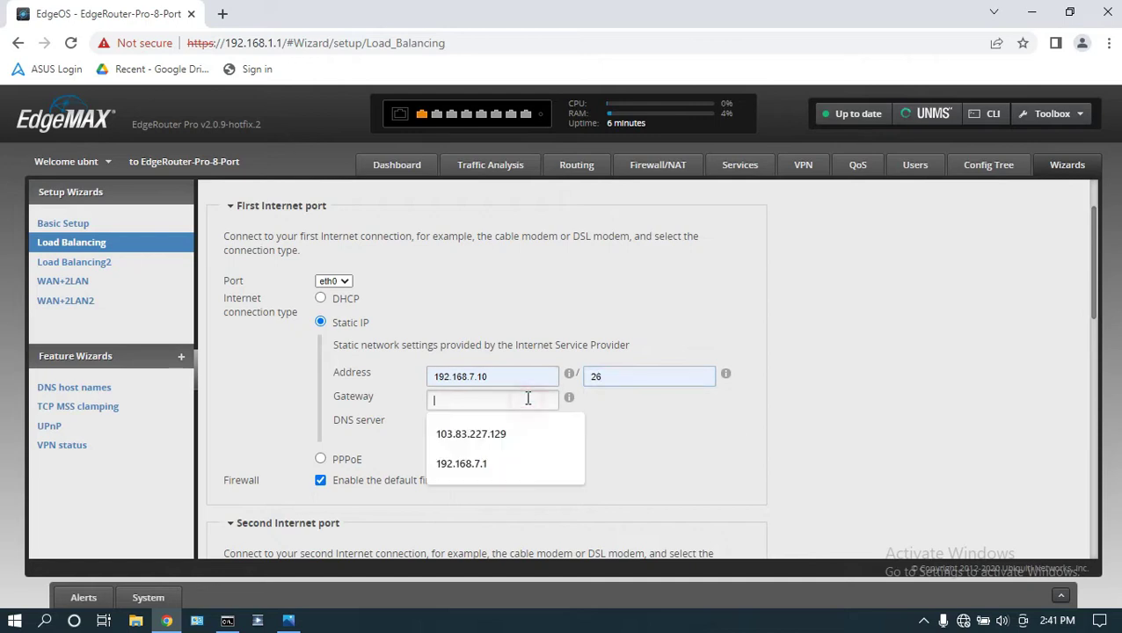
click(486, 464)
click(491, 428)
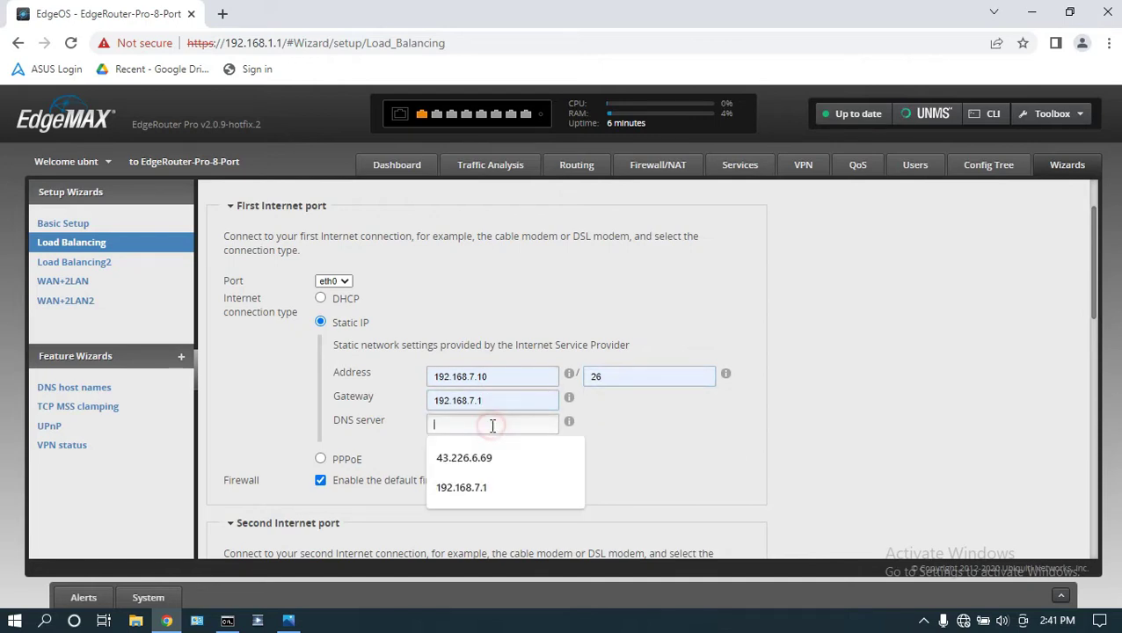
click(458, 485)
Scroll to the second Internet port and switch it to Static IP
scroll(601, 449, down, 1)
scroll(602, 444, down, 1)
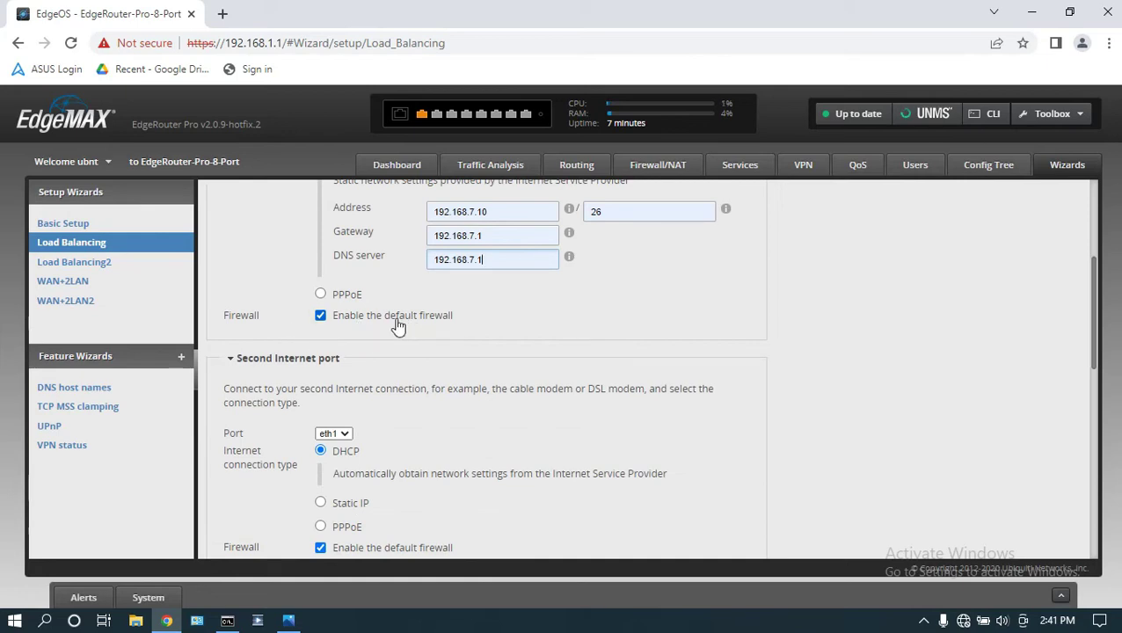
scroll(470, 387, down, 1)
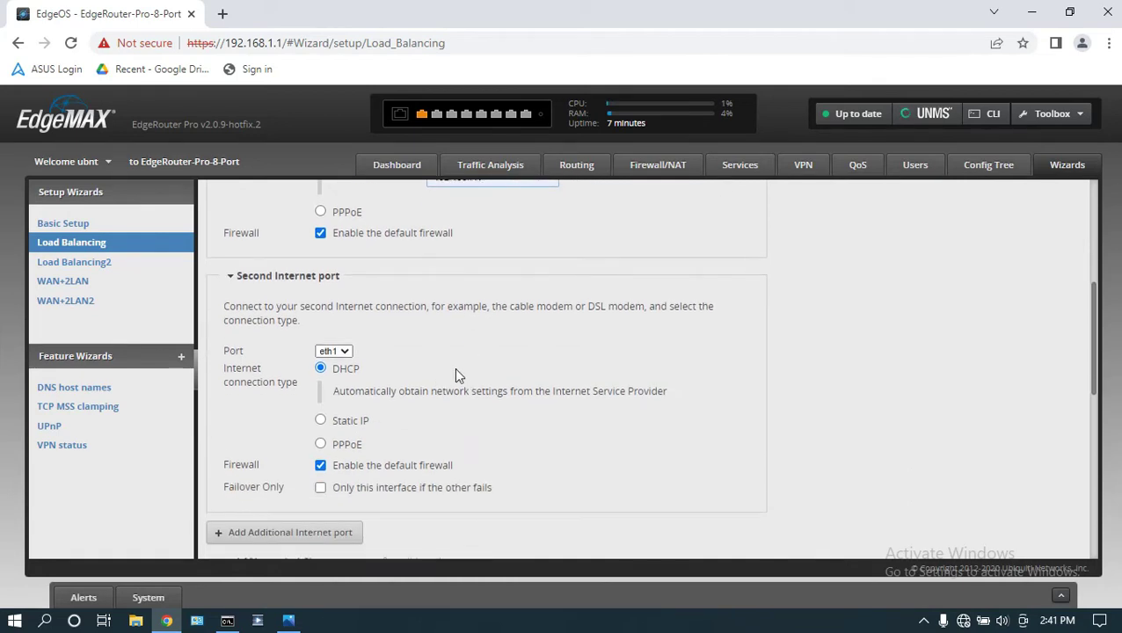
scroll(456, 375, down, 1)
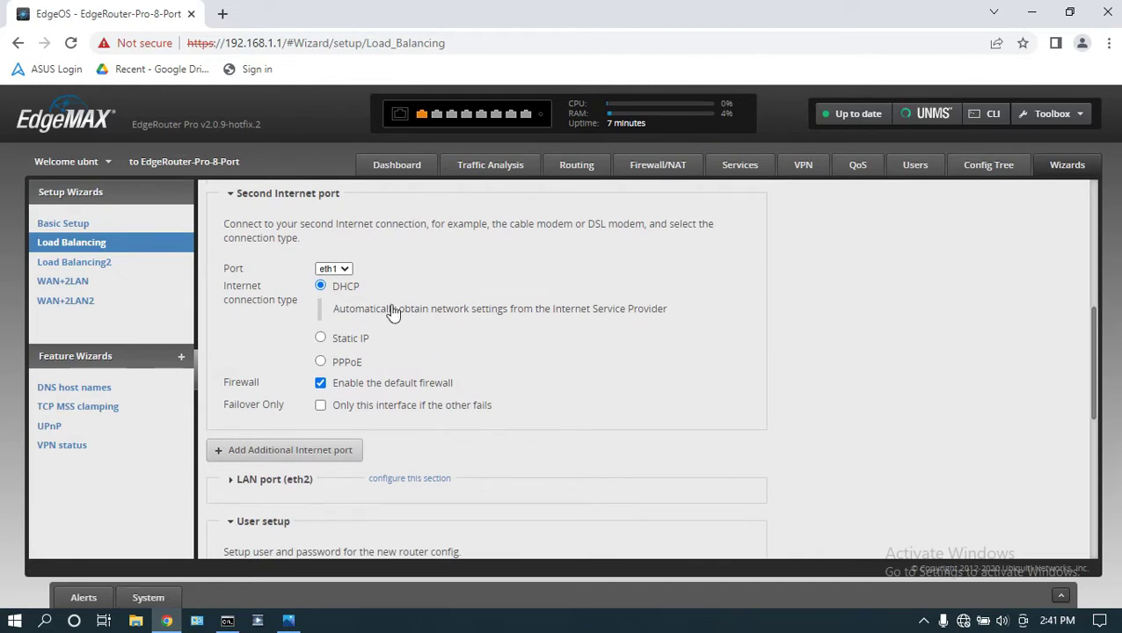
click(345, 341)
Give eth1 address 192.168.6.20/26 and gateway 192.168.6.1, marked as failover only
click(466, 364)
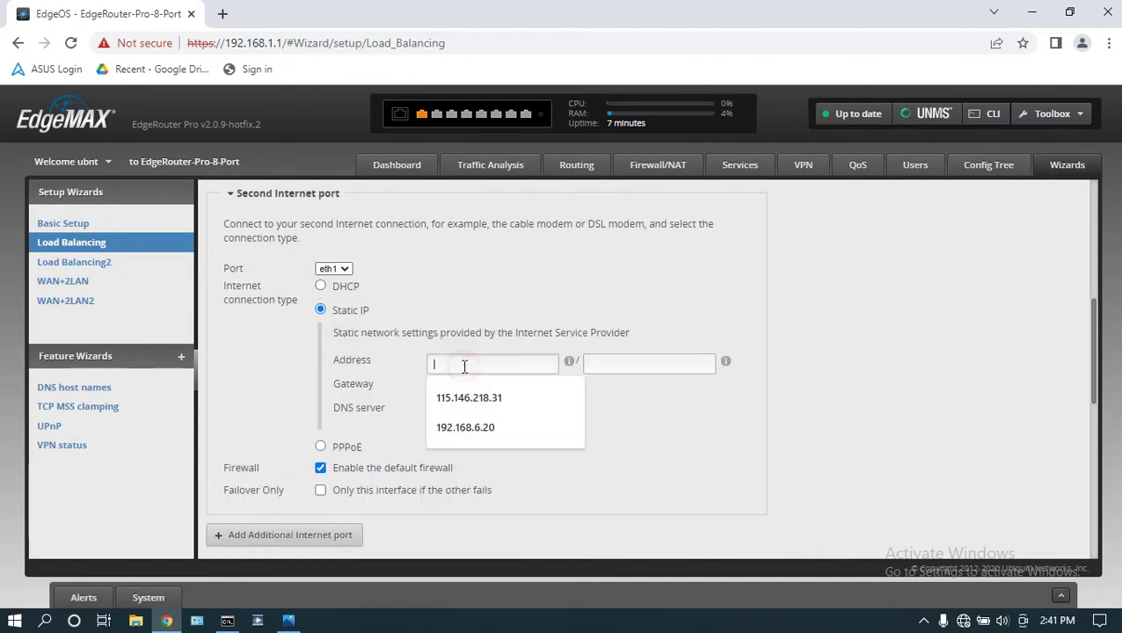
click(289, 621)
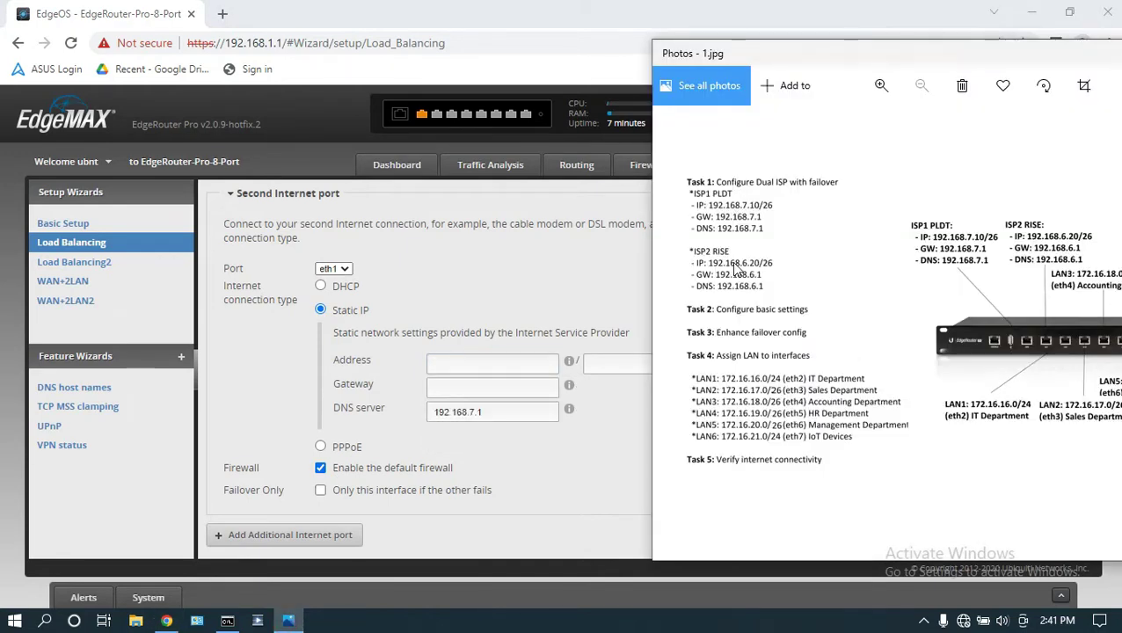
click(534, 364)
click(486, 428)
click(615, 362)
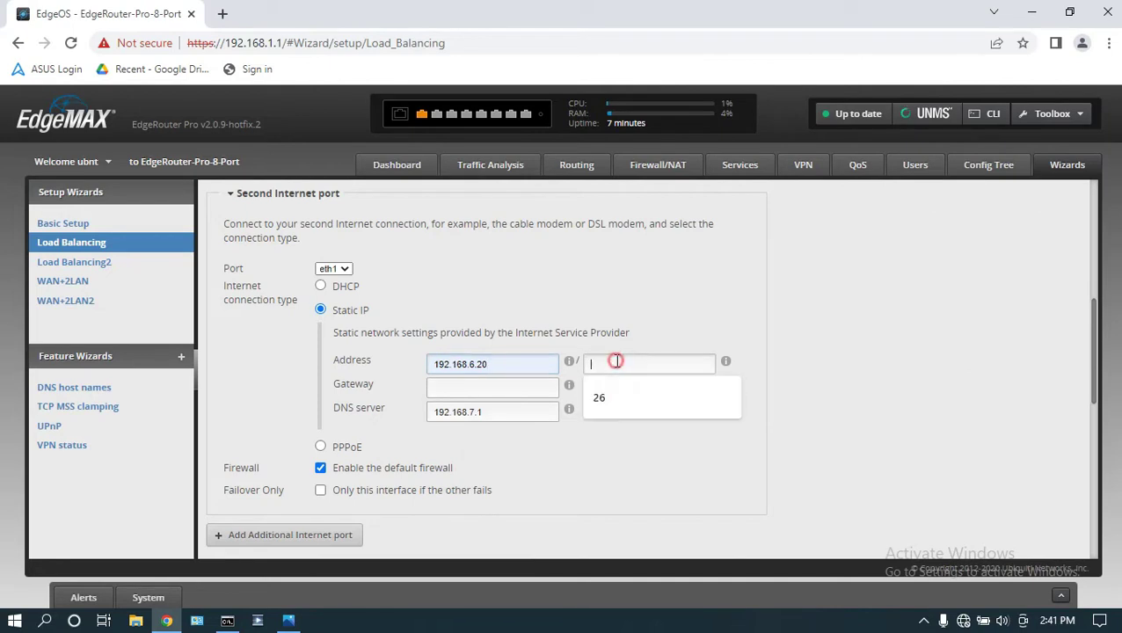
click(600, 403)
click(517, 391)
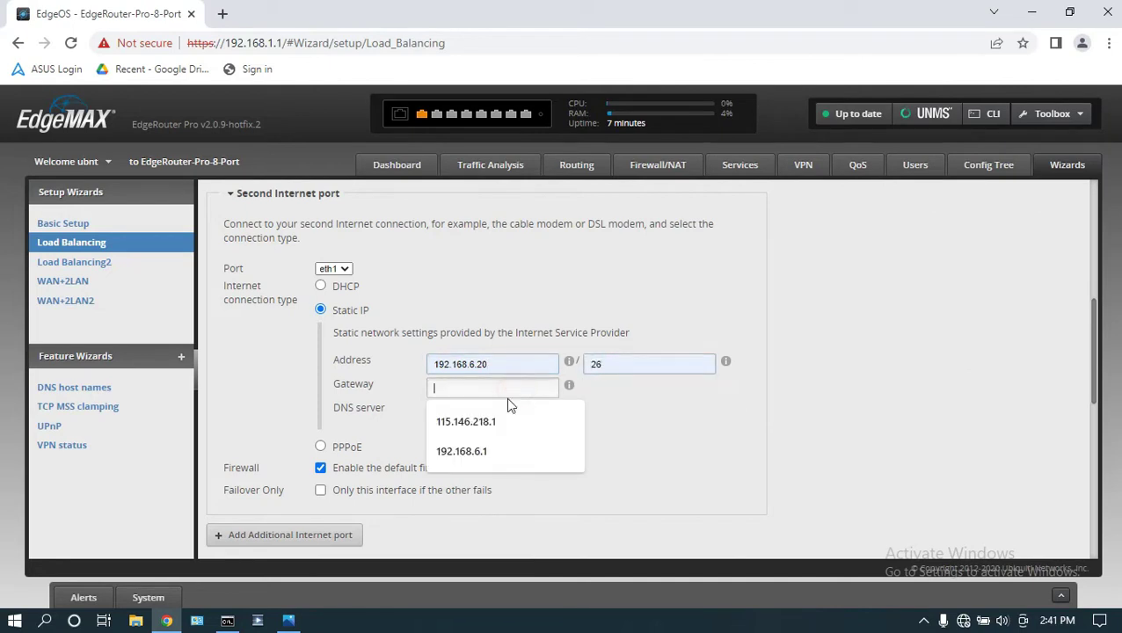
click(488, 449)
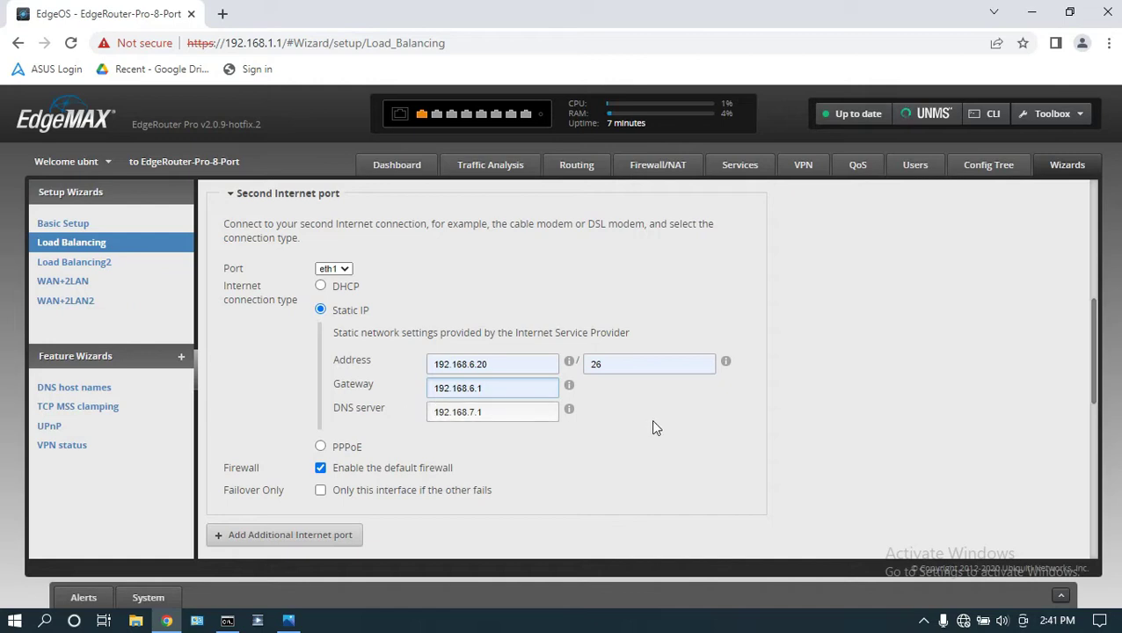
scroll(653, 426, down, 1)
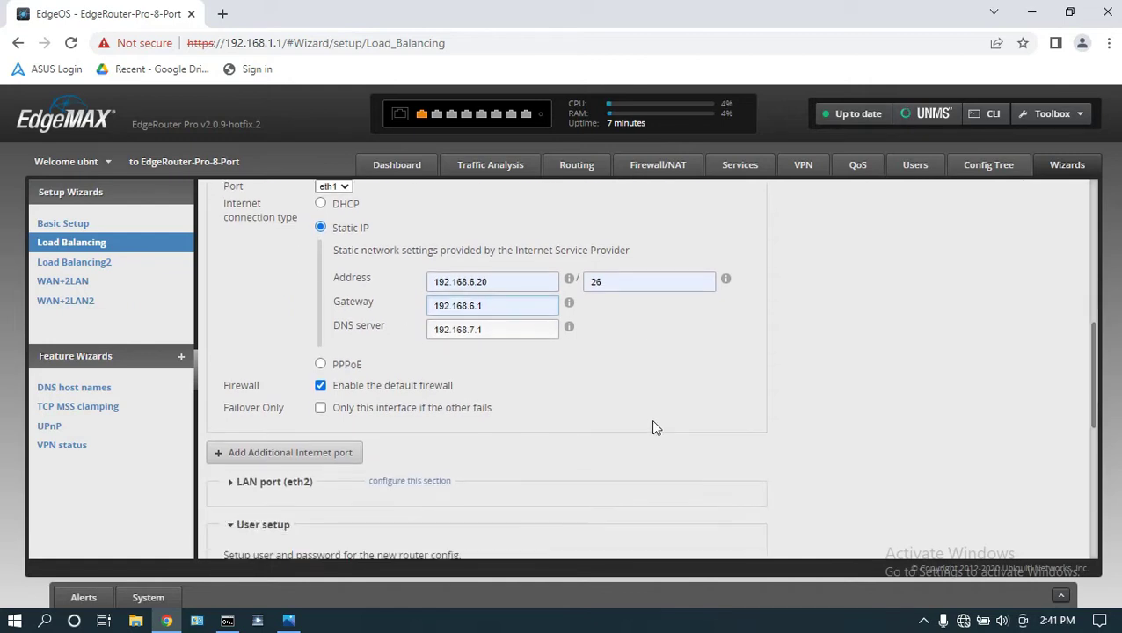
scroll(653, 426, down, 1)
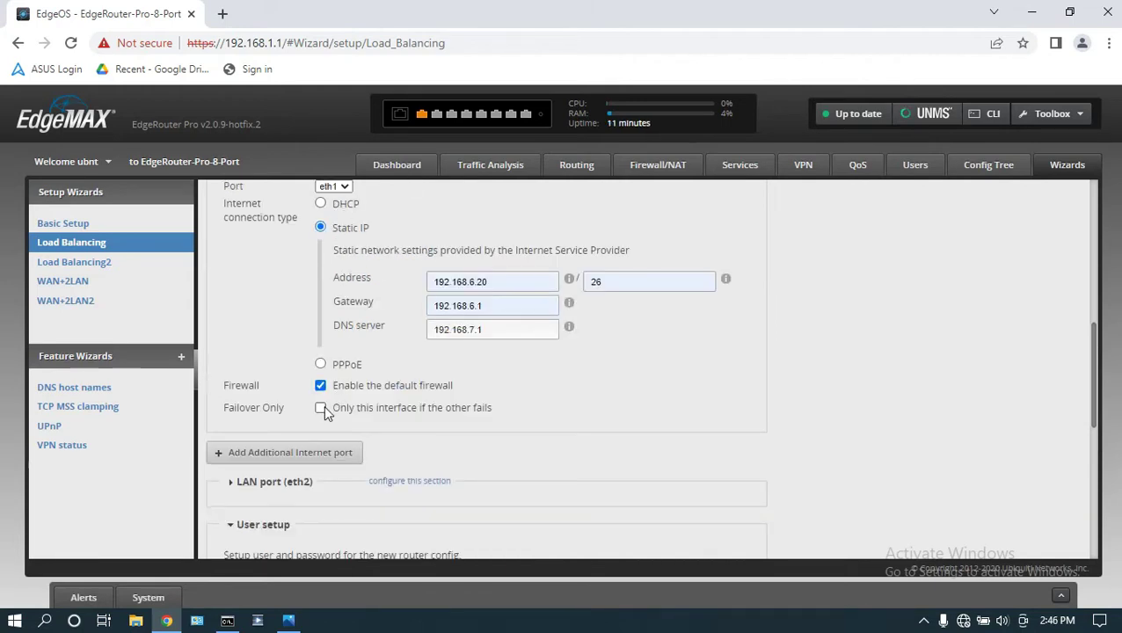
click(321, 409)
Set LAN port eth2 to 172.16.16.1, mask 255.255.255.0, with its DHCP server enabled
scroll(577, 430, down, 1)
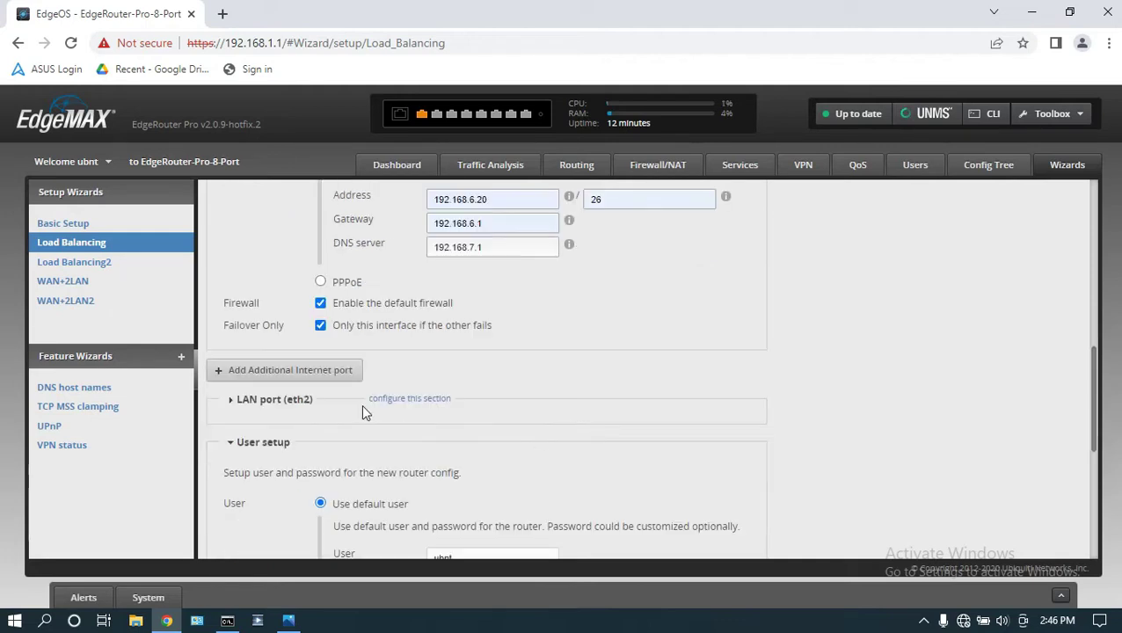
click(233, 403)
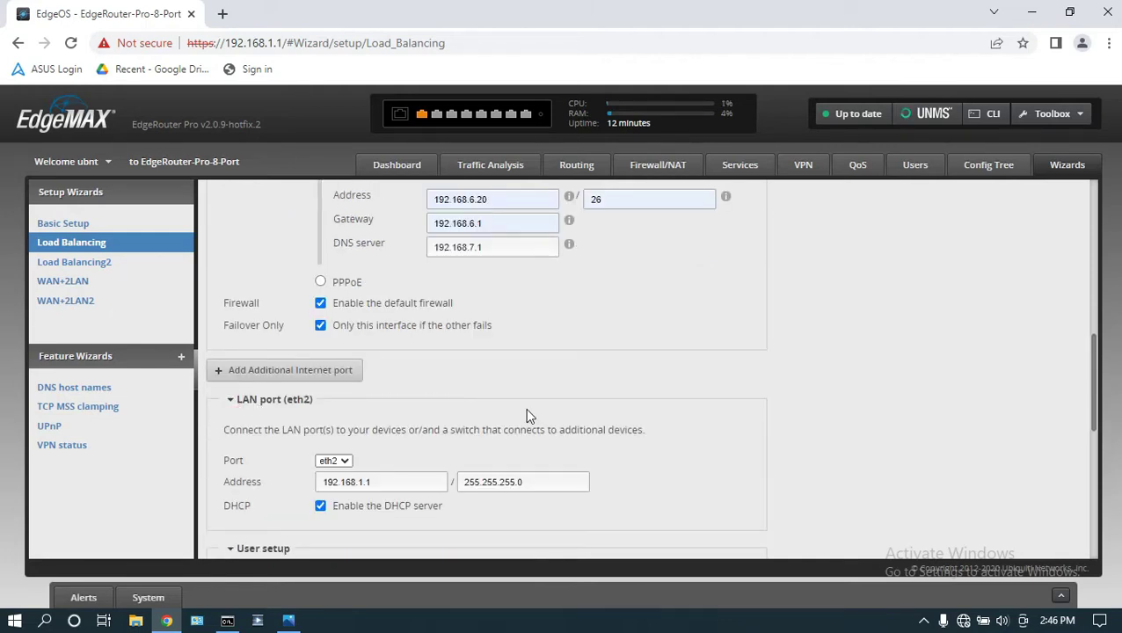
scroll(524, 408, down, 2)
click(291, 622)
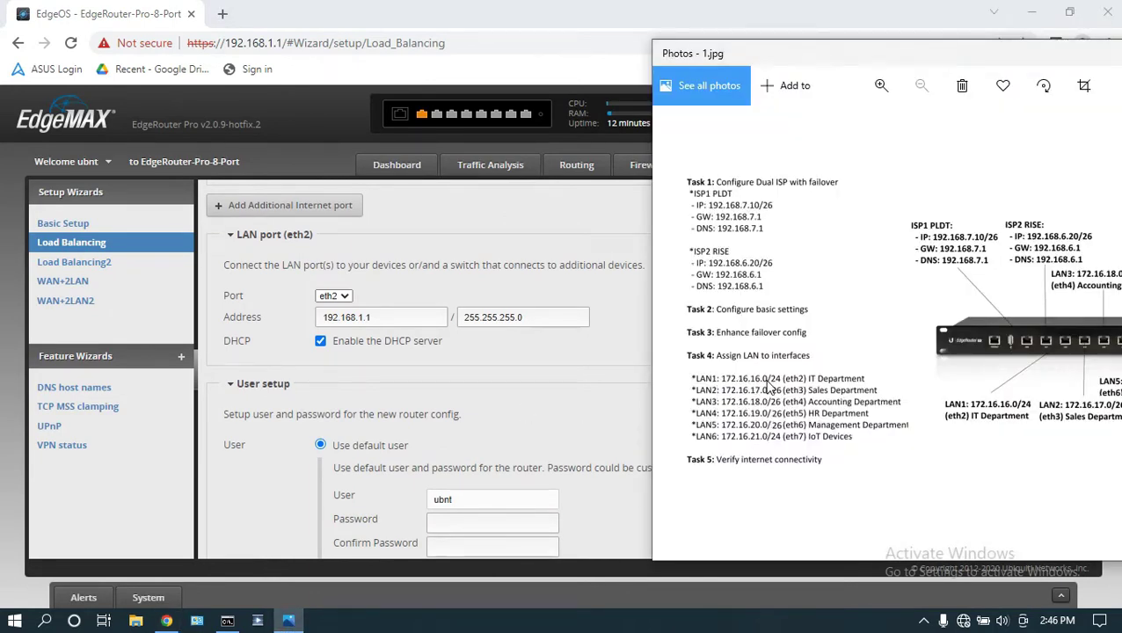
click(401, 316)
drag(401, 317, 176, 320)
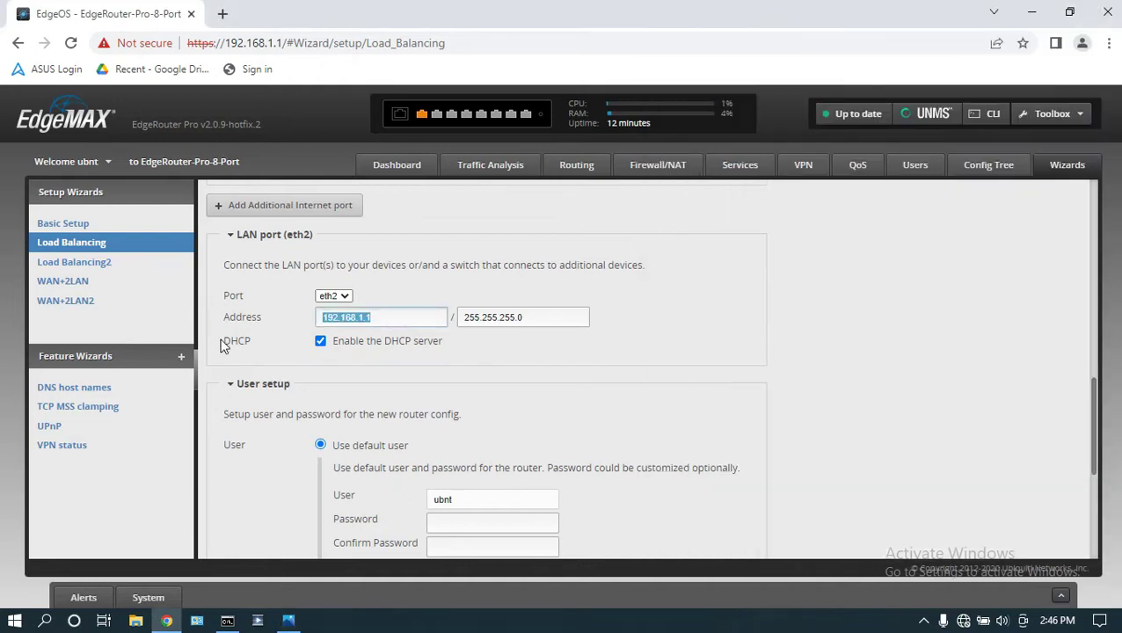
text(17)
key(Down)
key(Down)
key(Return)
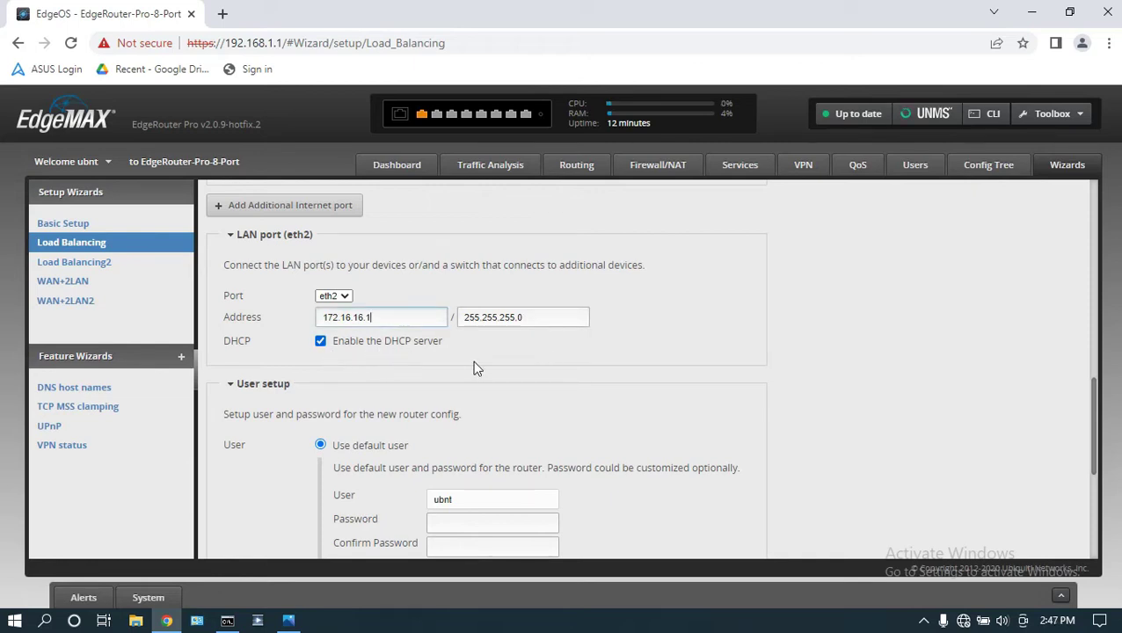
scroll(509, 365, down, 2)
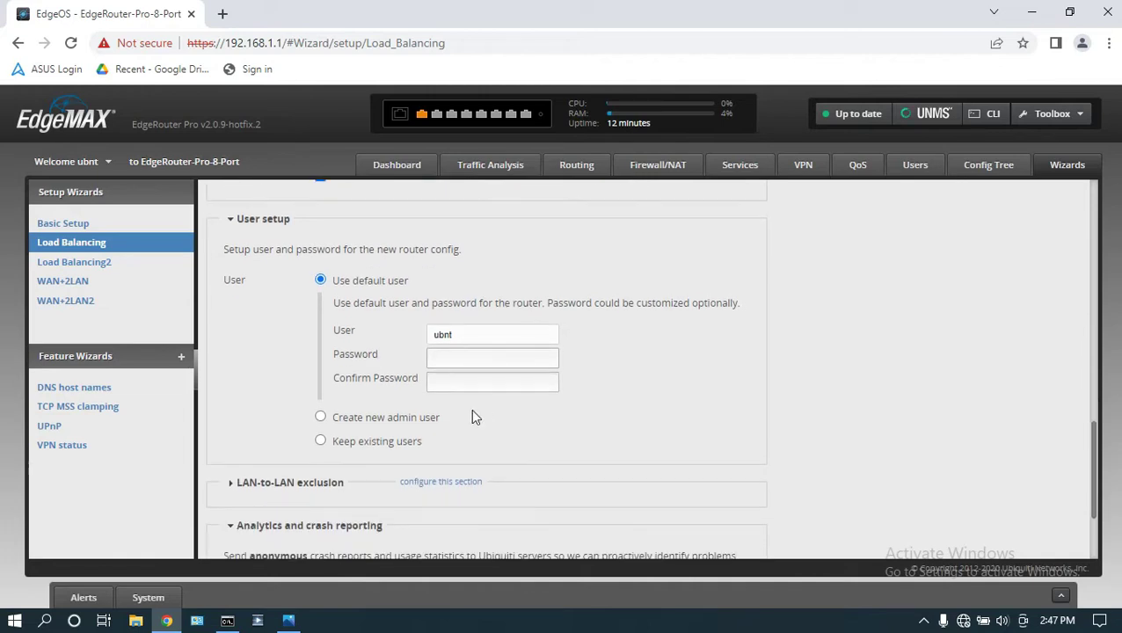
Create a new admin user, entering its username and the password with confirmation
click(398, 420)
click(463, 356)
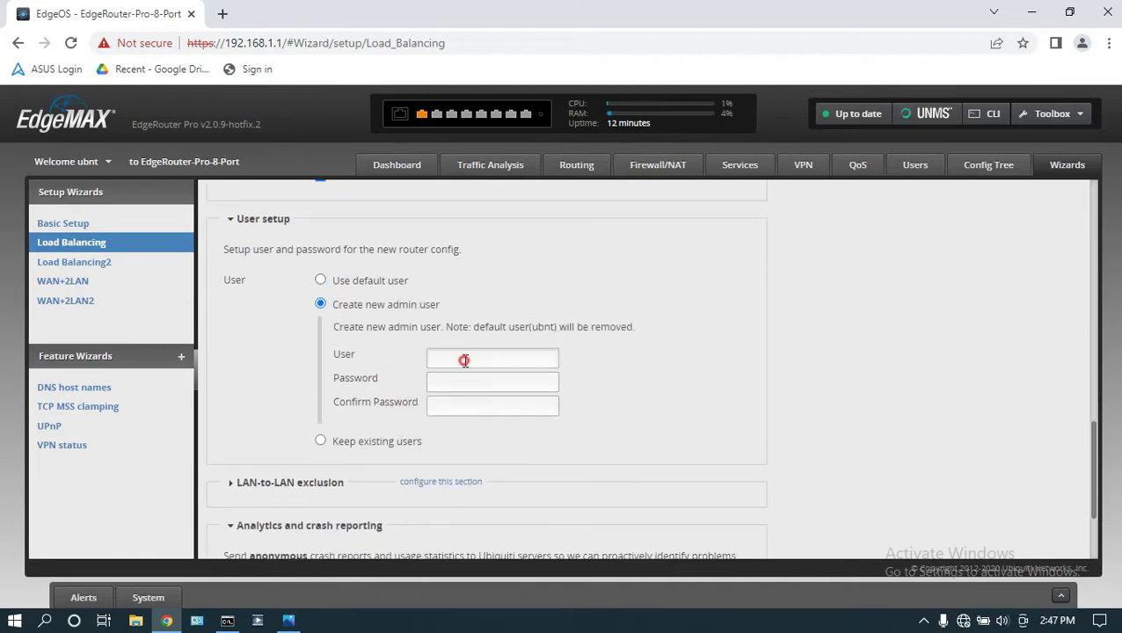
click(480, 396)
click(472, 380)
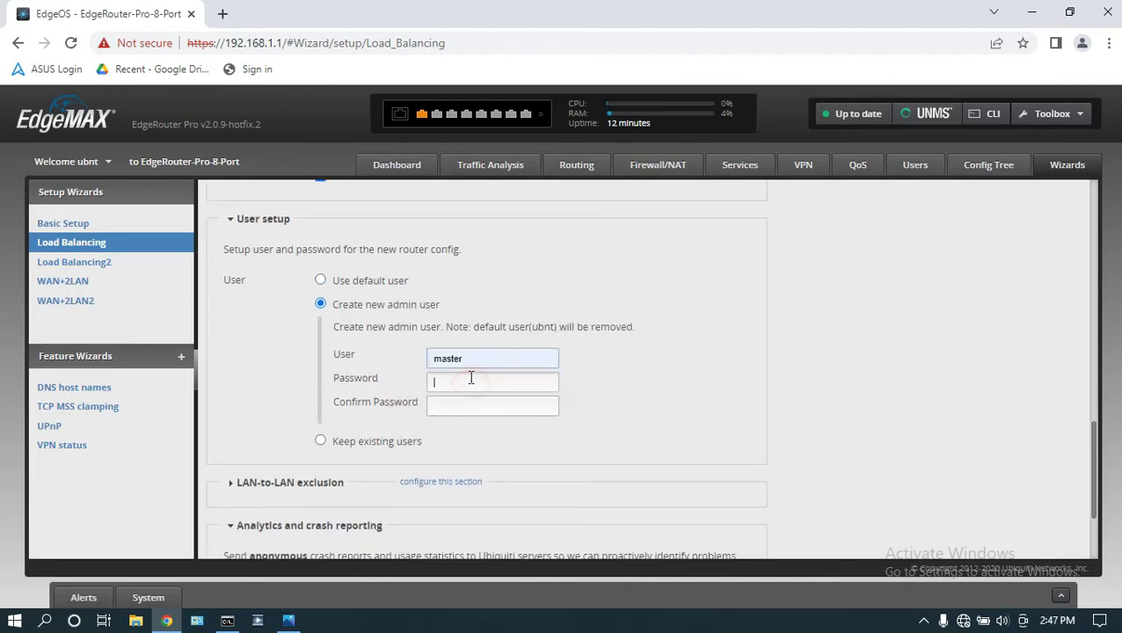
click(551, 410)
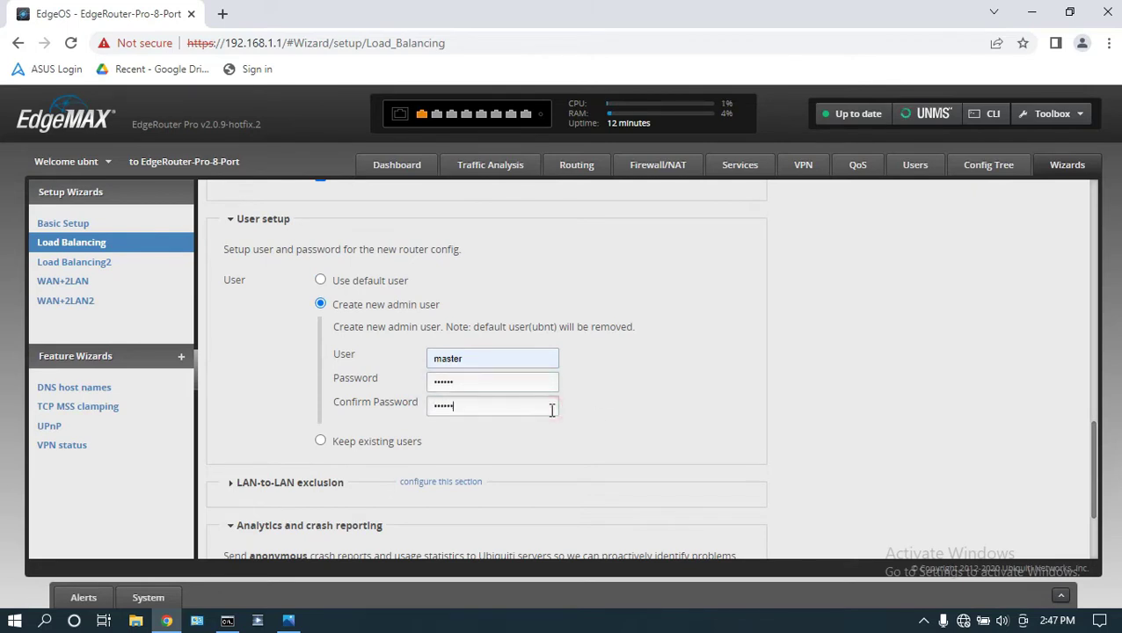
Review the remaining wizard settings and apply the load-balancing configuration
scroll(483, 450, down, 1)
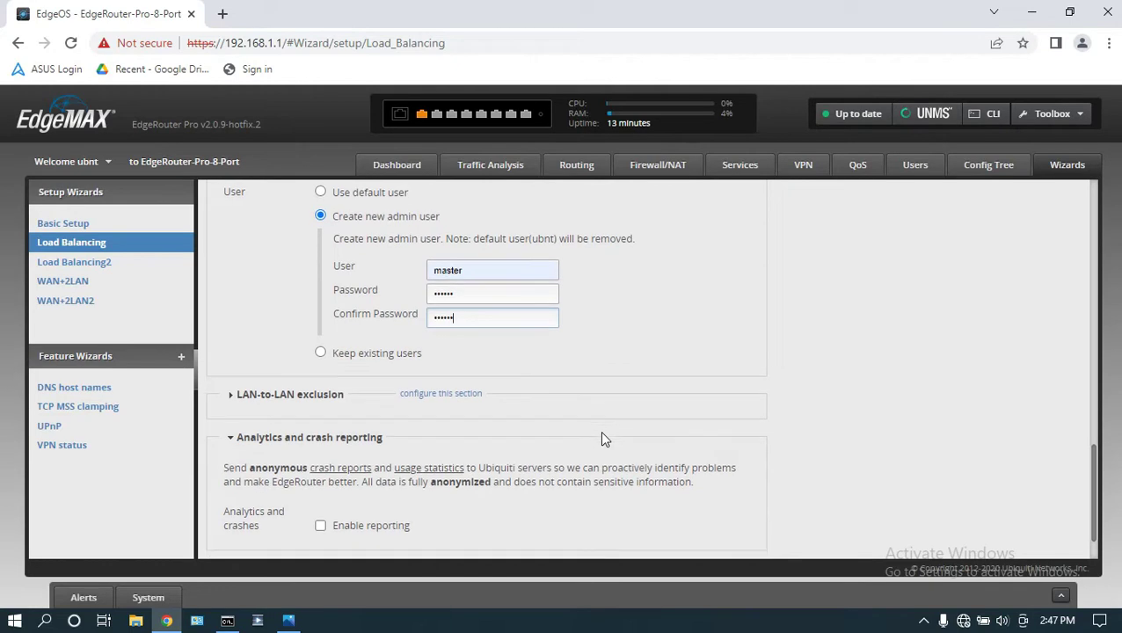
scroll(602, 437, down, 1)
scroll(603, 434, up, 10)
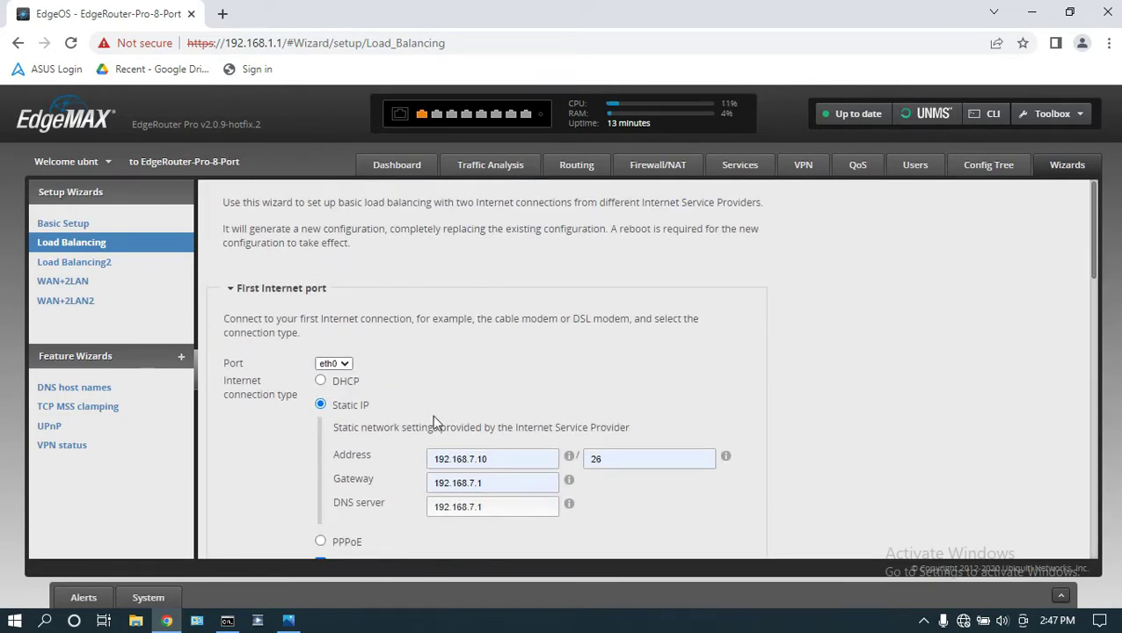
scroll(533, 377, down, 1)
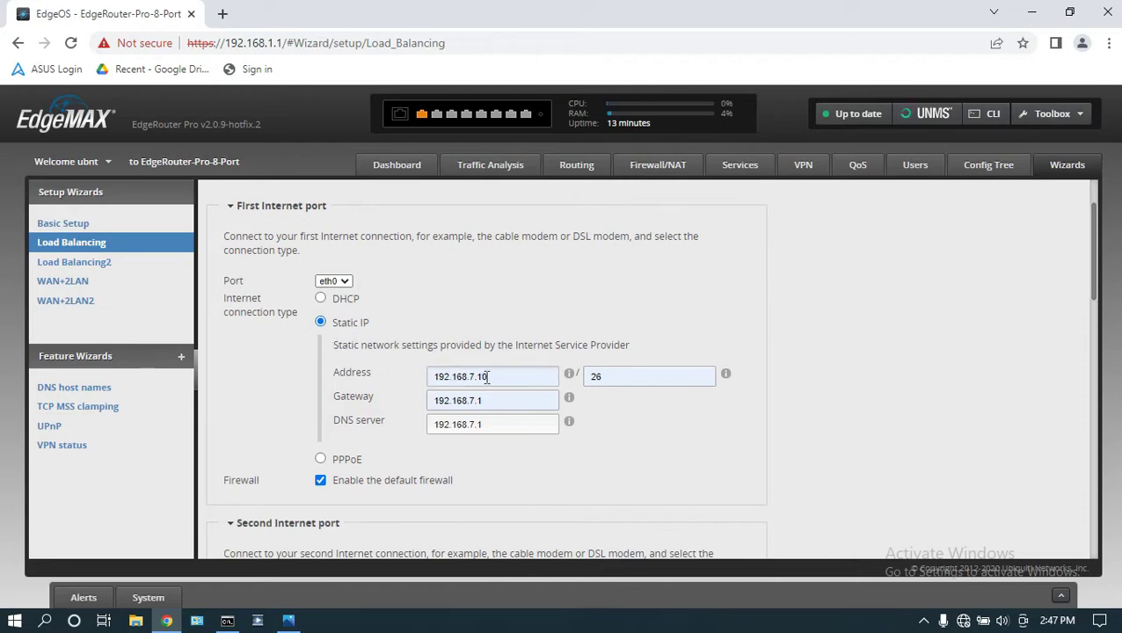
scroll(670, 392, down, 4)
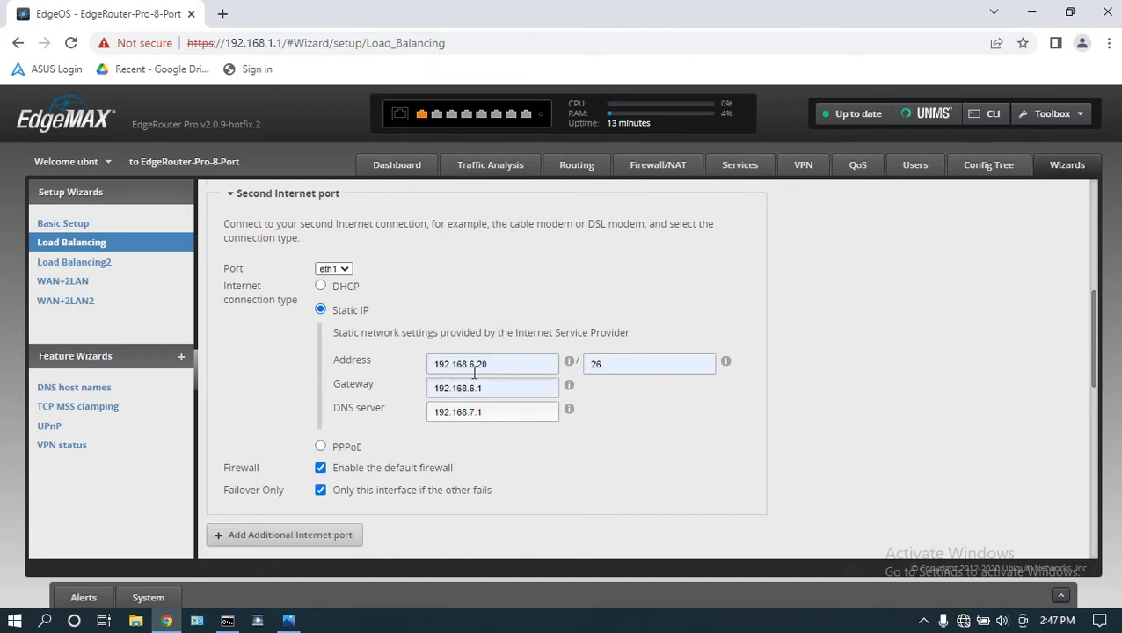
scroll(703, 413, down, 3)
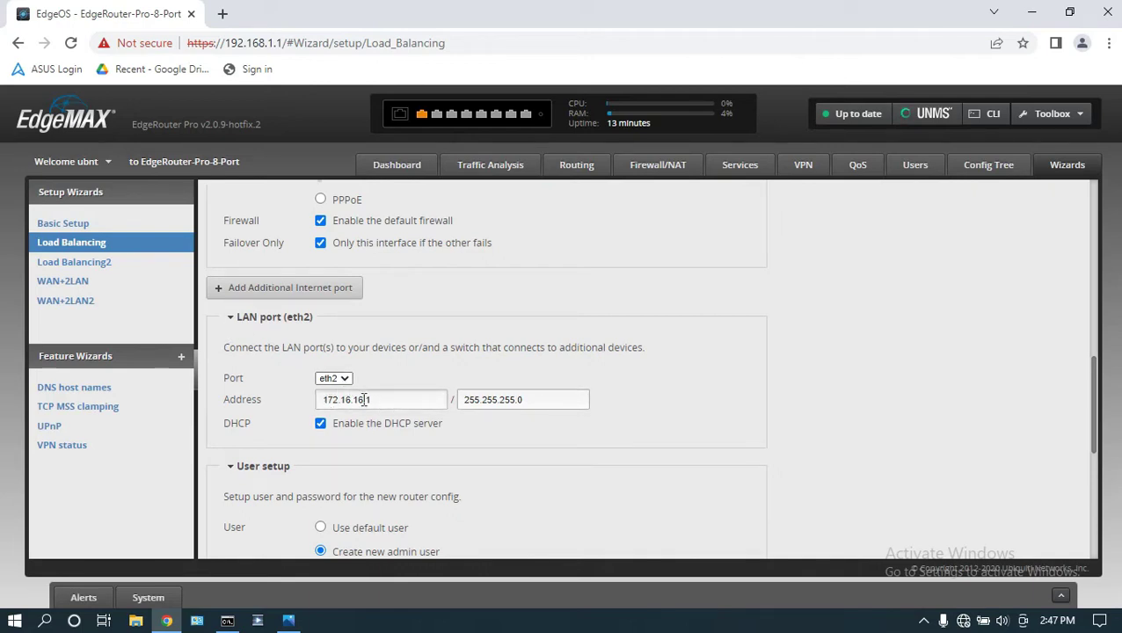
scroll(293, 404, down, 3)
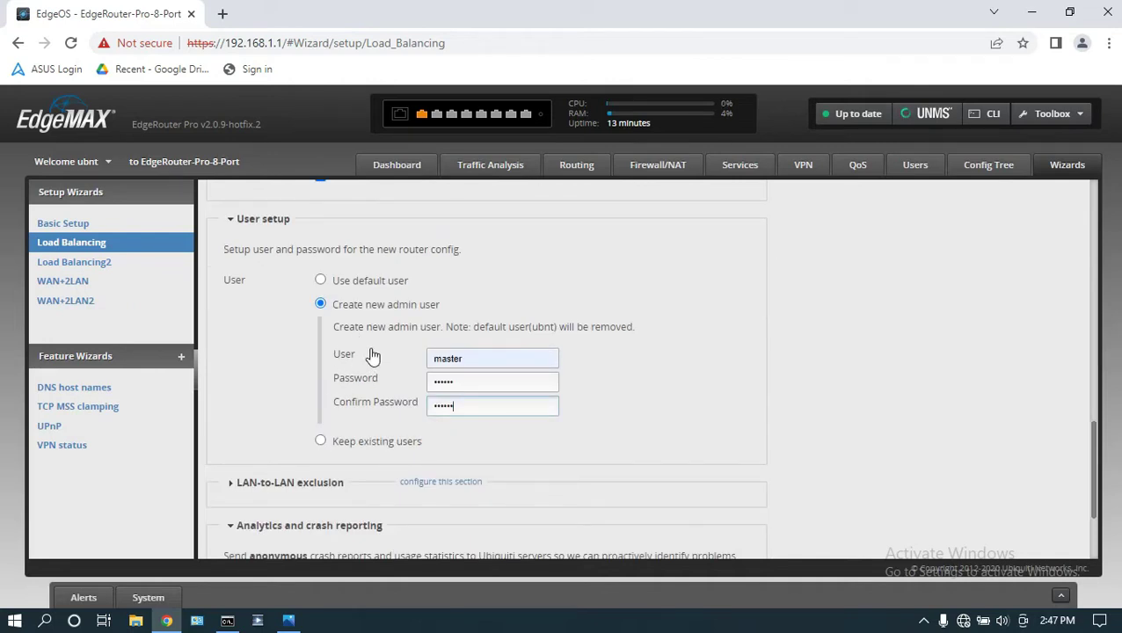
scroll(373, 356, down, 2)
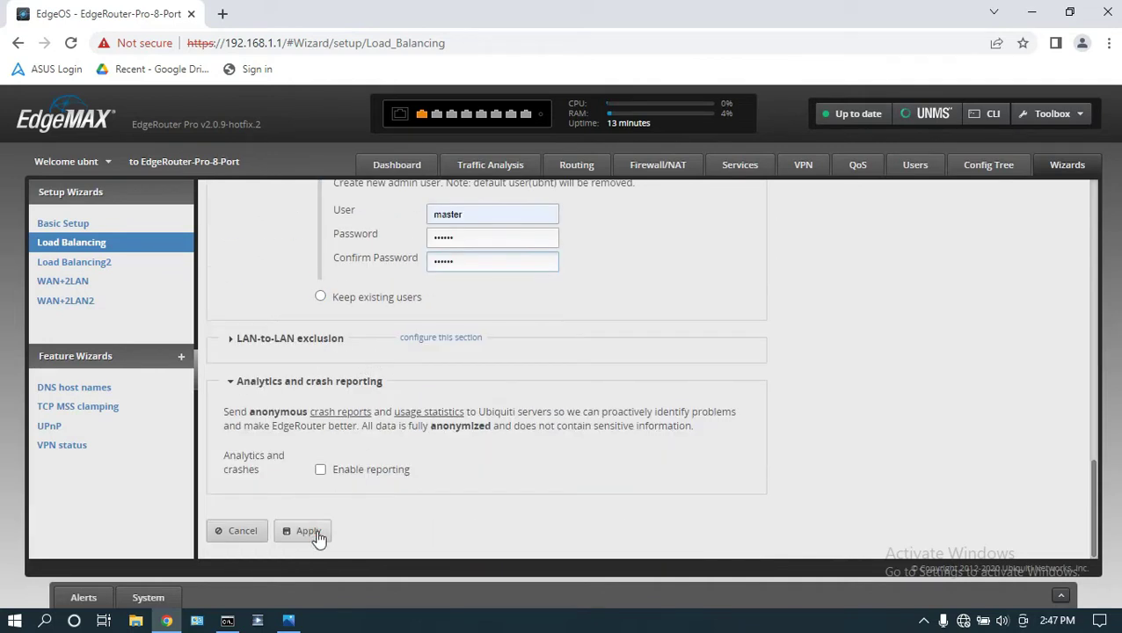
click(308, 531)
Confirm replacing the configuration and reboot the router, then watch the ping console
scroll(549, 413, down, 1)
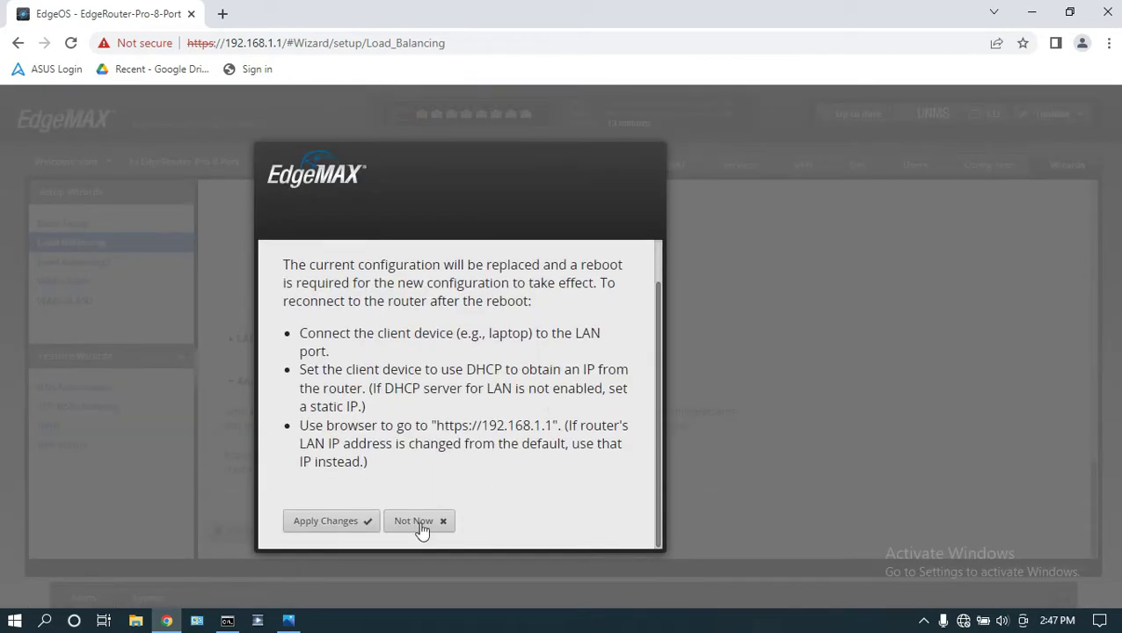
click(319, 526)
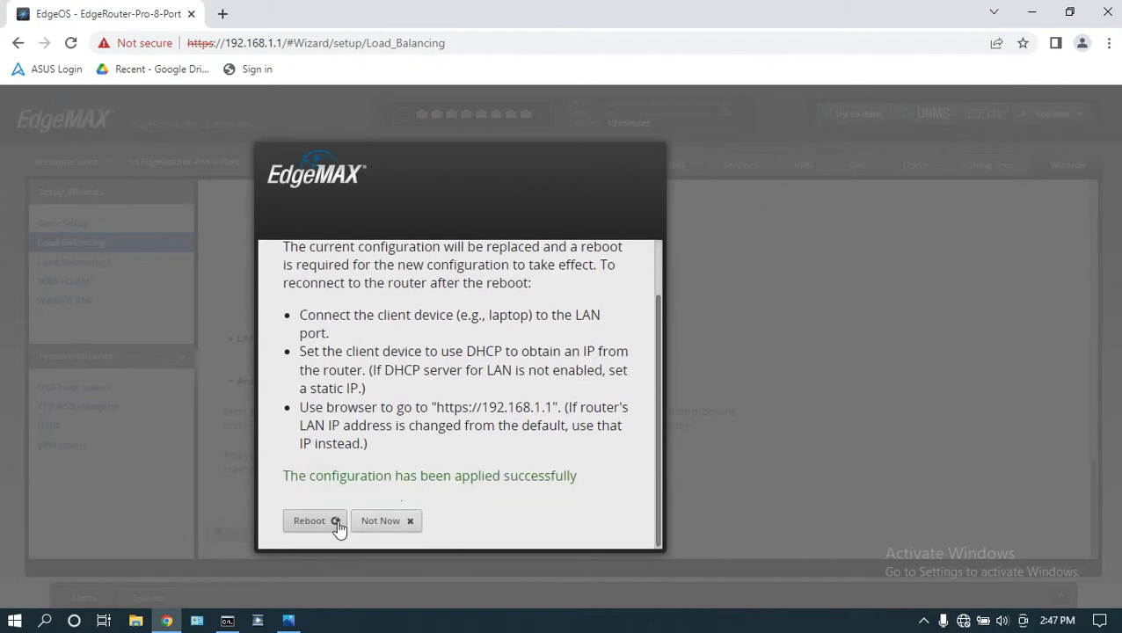
click(323, 531)
click(341, 518)
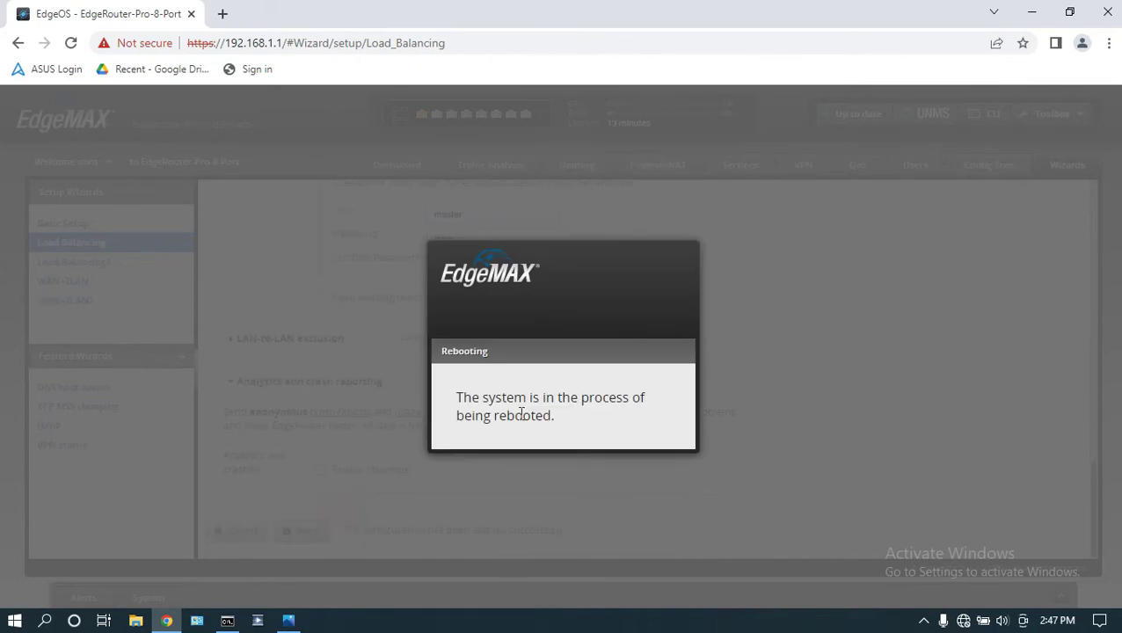
click(227, 621)
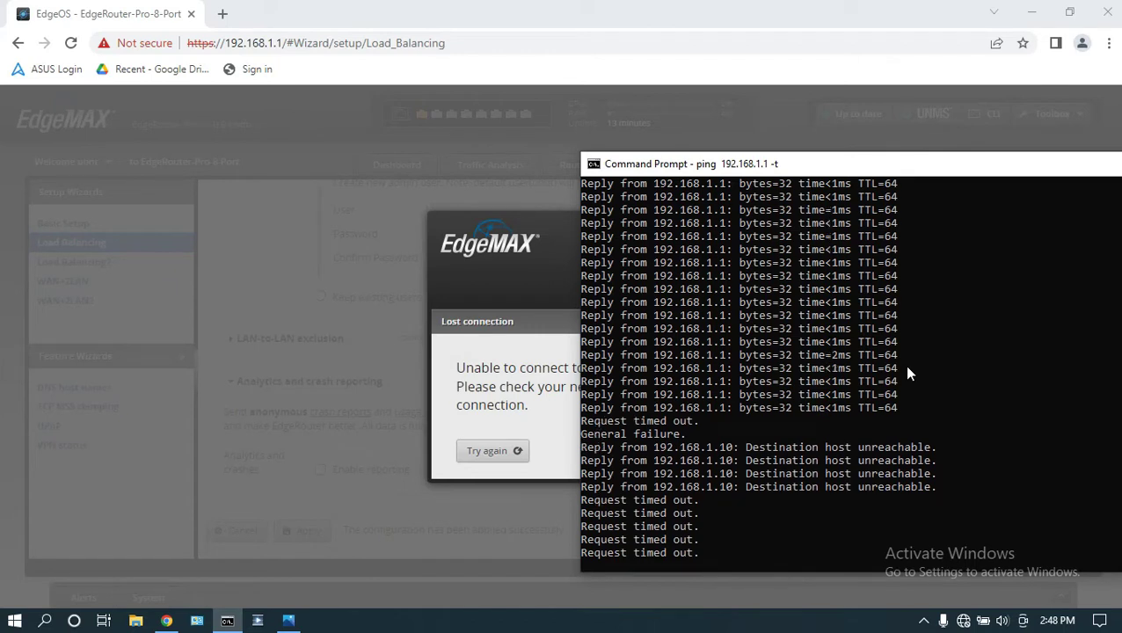
Open the Ethernet adapter's properties from the Network and Sharing Center
click(925, 622)
click(925, 622)
click(847, 165)
click(197, 621)
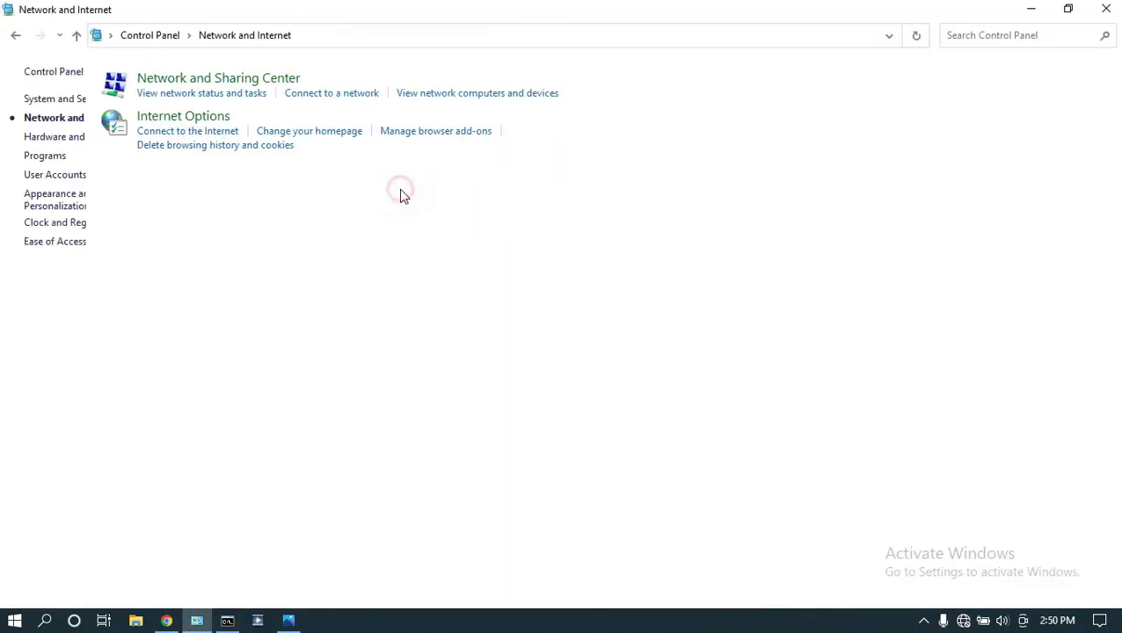
click(334, 81)
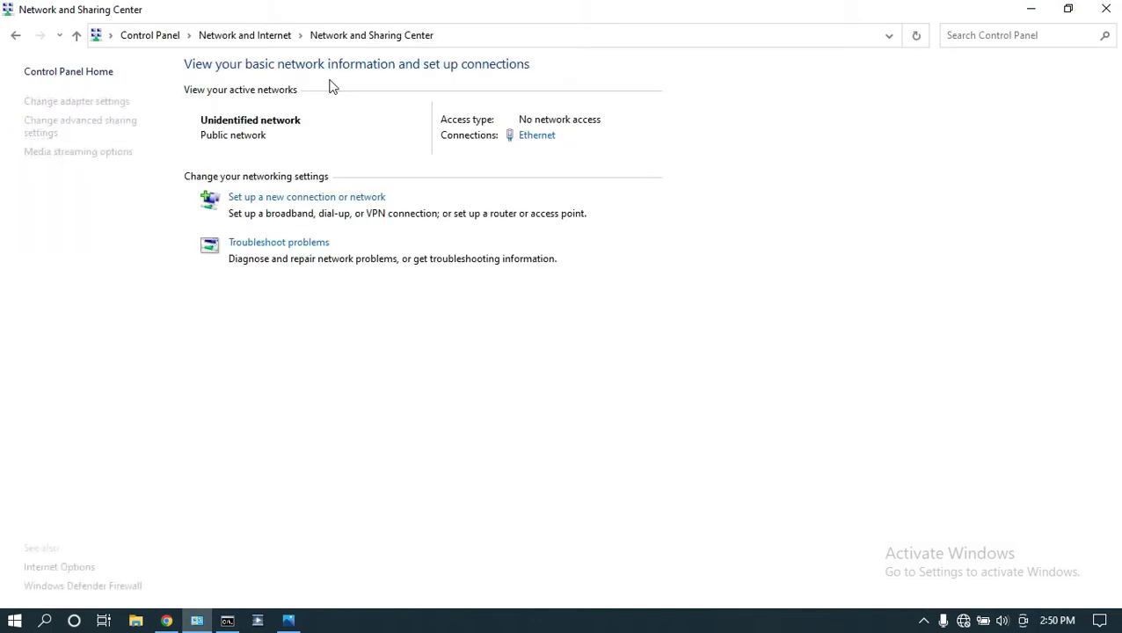
click(524, 138)
click(475, 446)
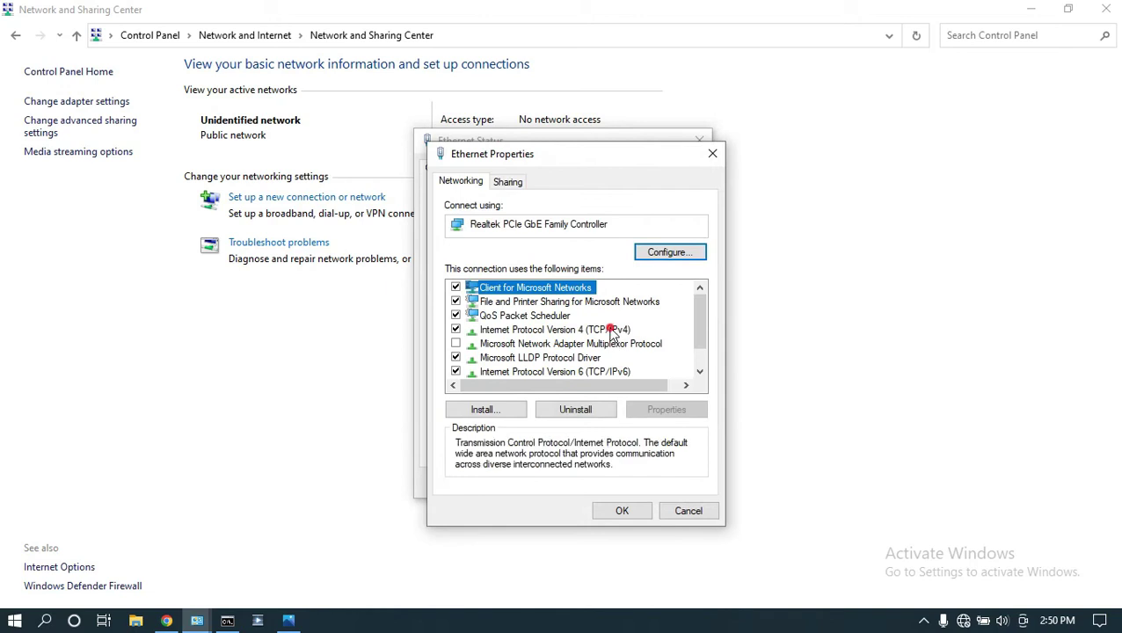
Set IPv4 to obtain the IP and DNS server addresses automatically and save
double_click(613, 331)
click(533, 317)
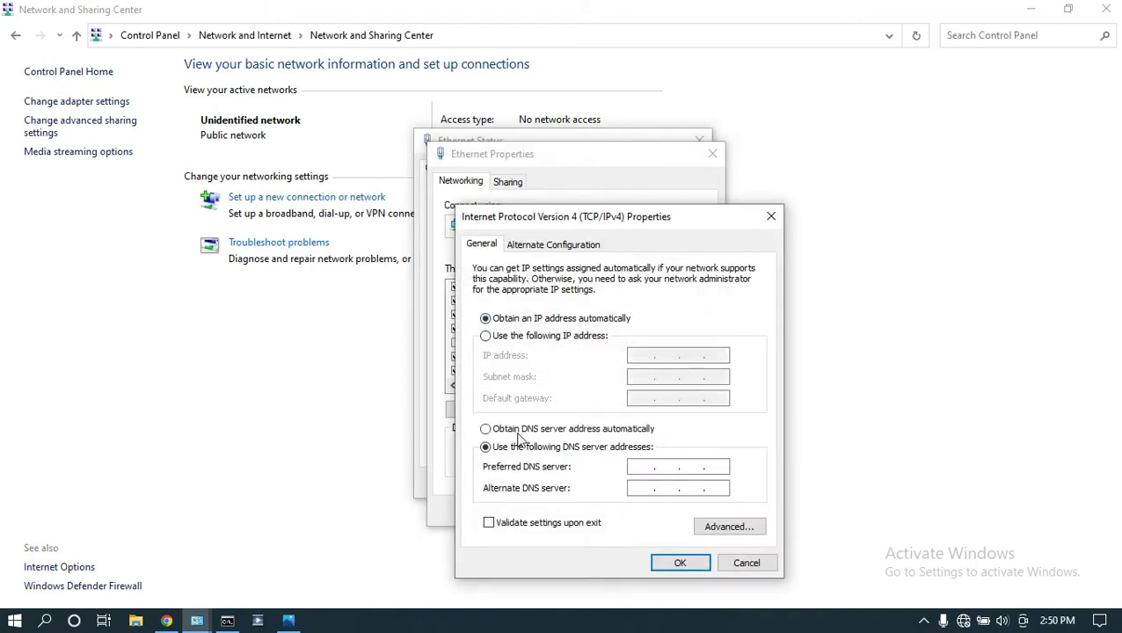
click(516, 428)
click(679, 563)
click(635, 512)
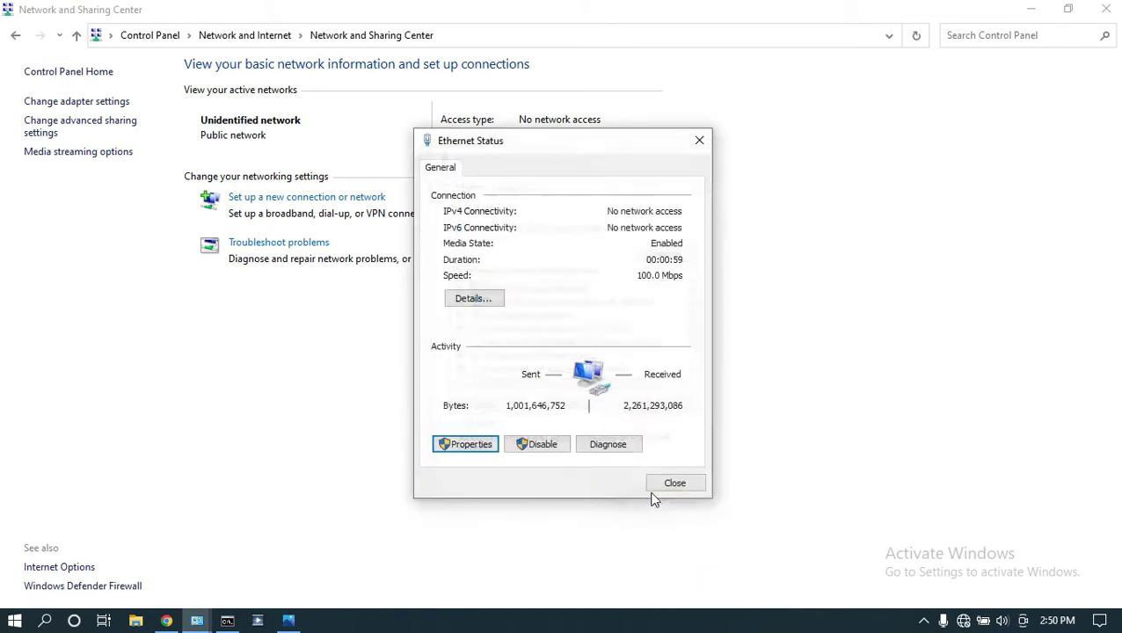
click(661, 478)
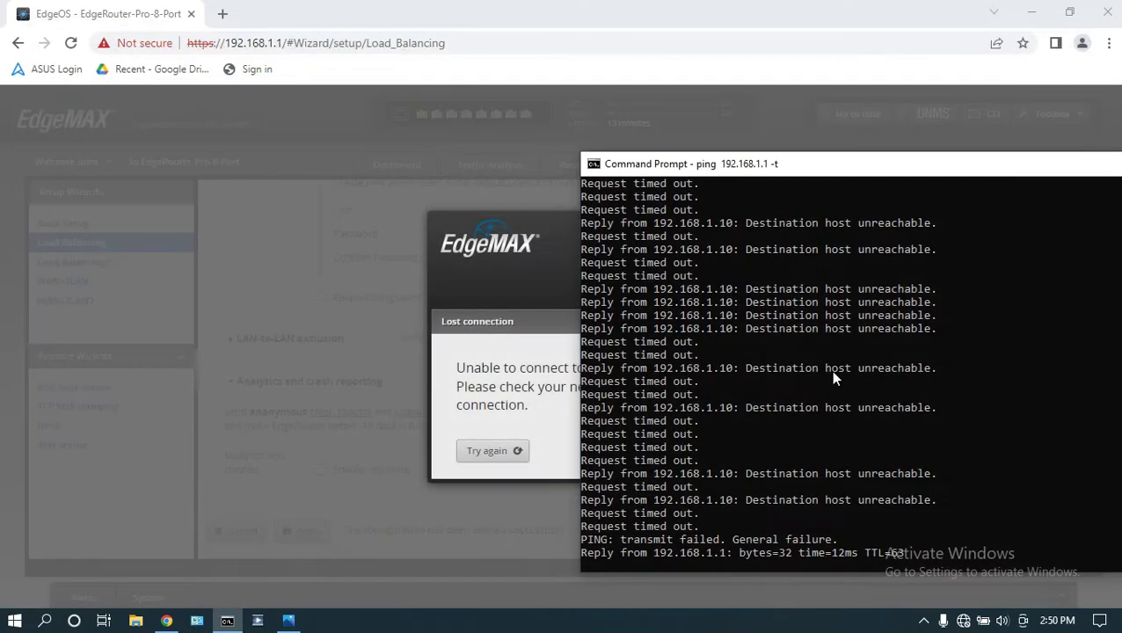
click(833, 397)
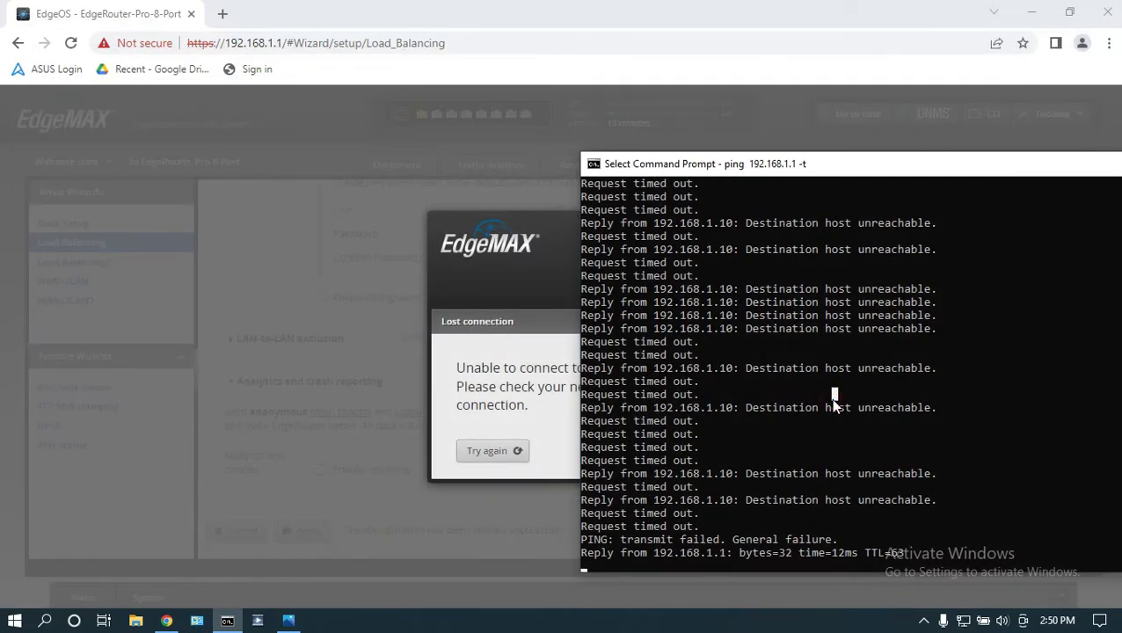
Stop the ping and run ipconfig, showing 172.16.16.38 with gateway 172.16.16.1
key(Escape)
key(ctrl+c)
key(Return)
key(Return)
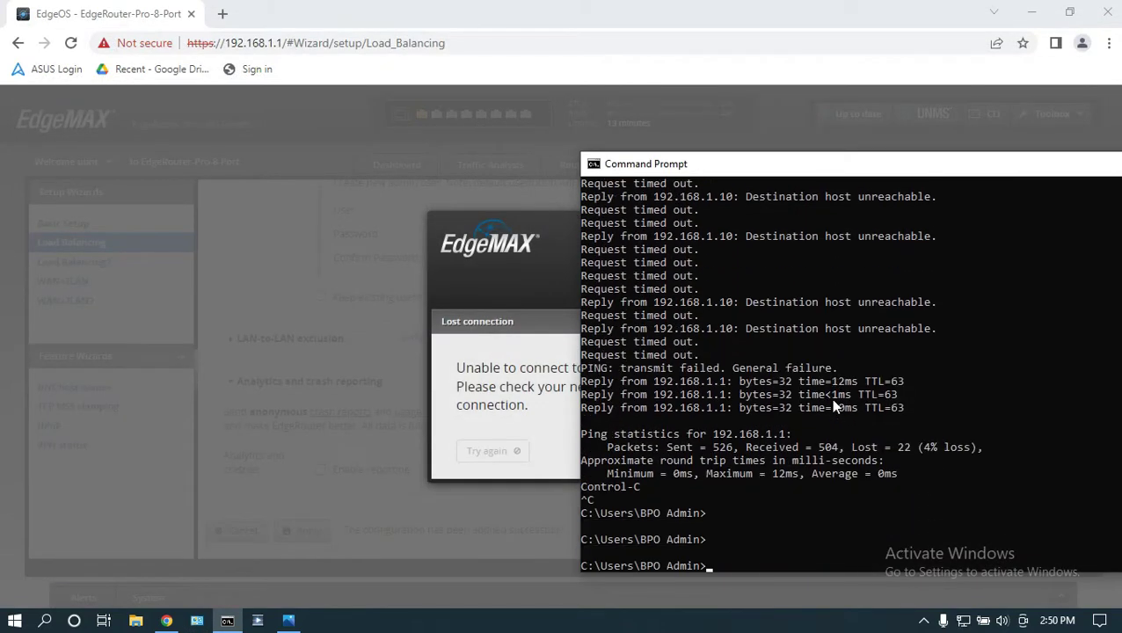
text(ipconfig)
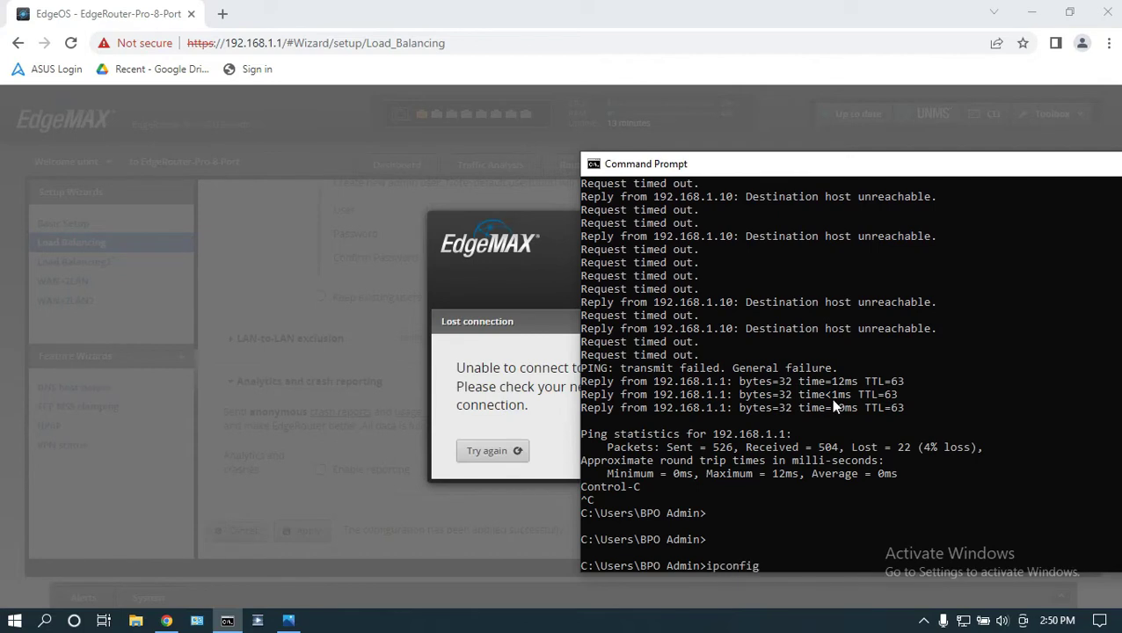
key(Return)
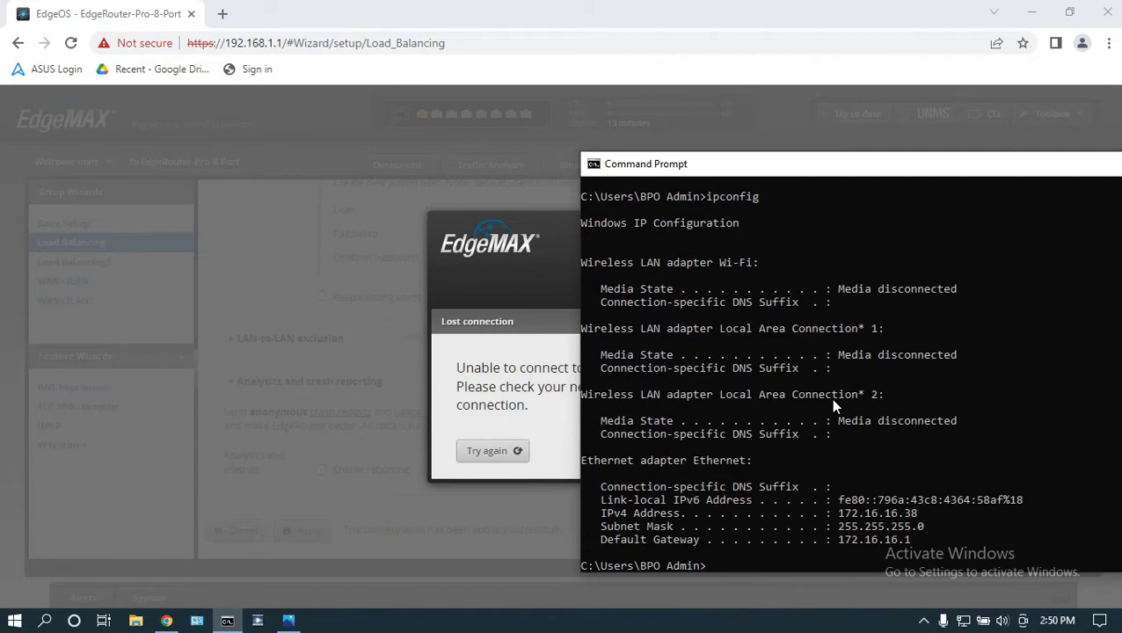
Move the console aside, glance at the task sheet, and return to the browser
drag(802, 173, 453, 112)
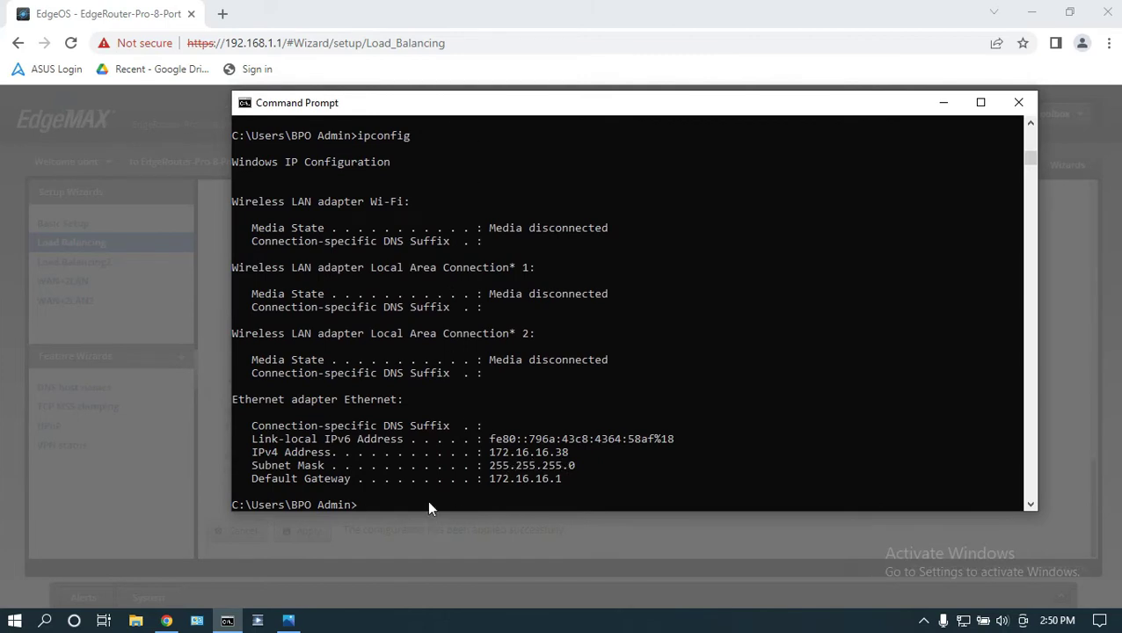
click(288, 621)
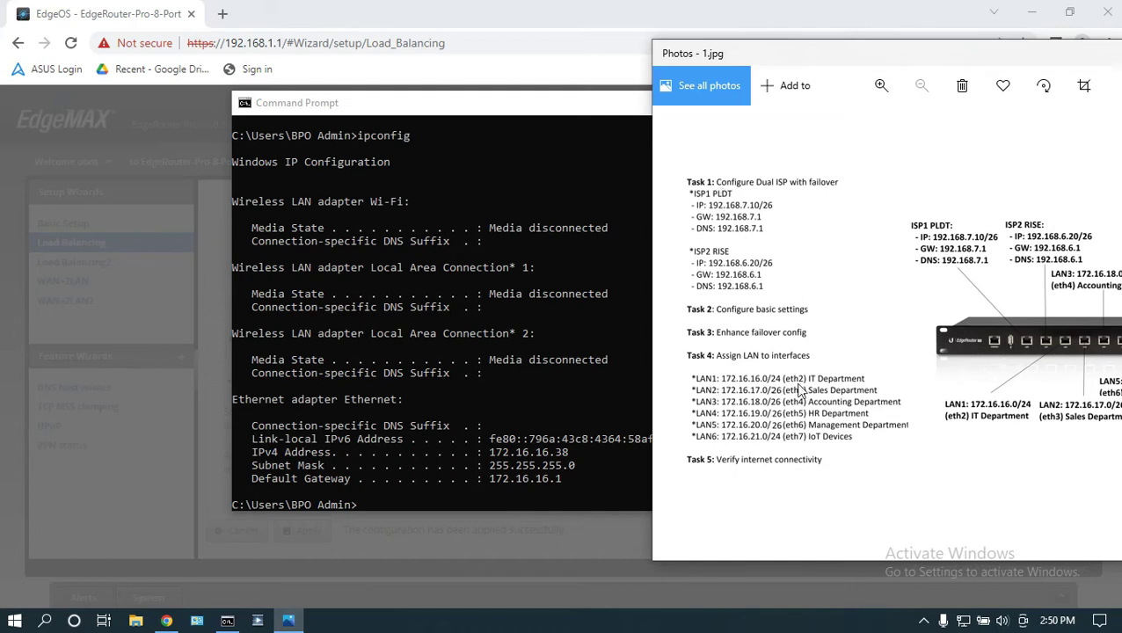
click(490, 5)
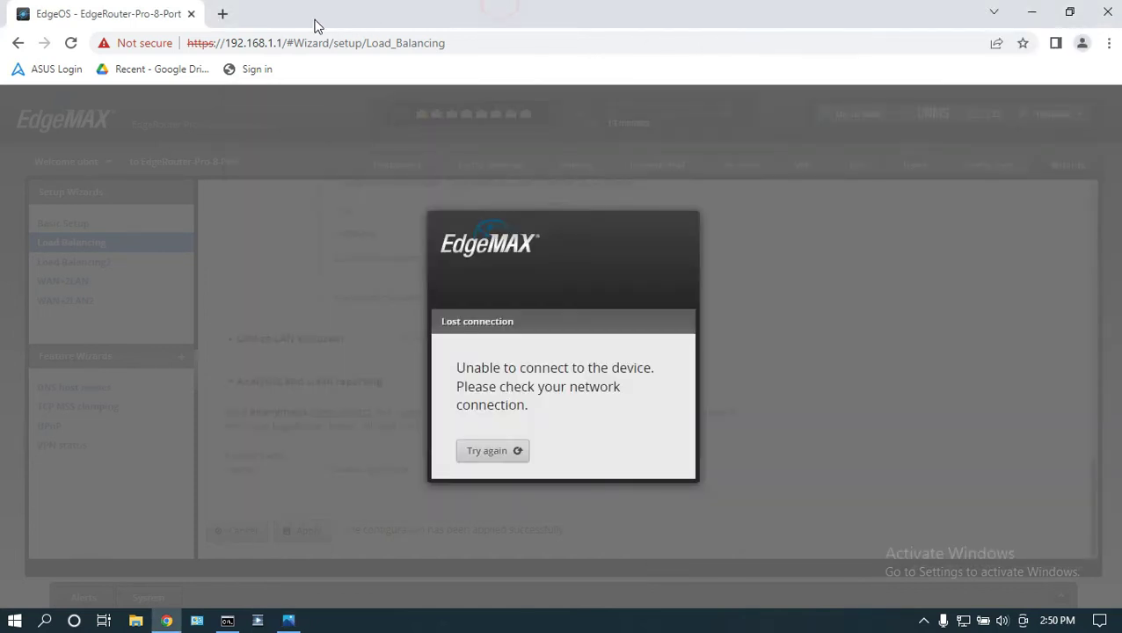
In a fresh tab, load the router at 172.16.16.1 copied from the ipconfig output
click(221, 14)
click(190, 14)
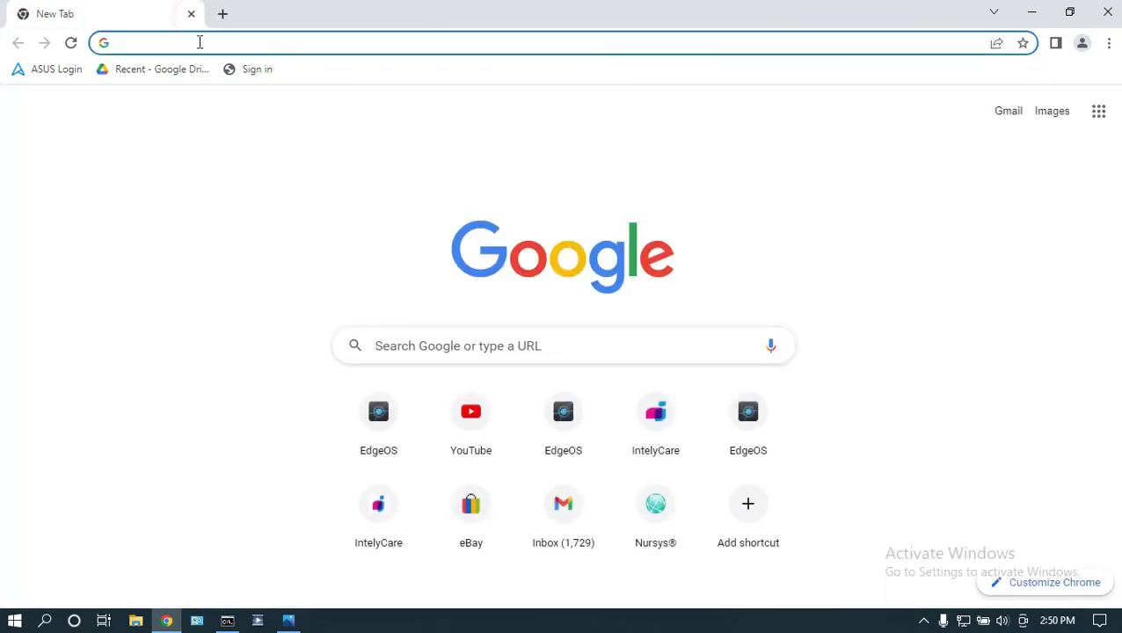
click(200, 42)
click(258, 621)
click(227, 621)
click(496, 453)
drag(568, 479, 503, 482)
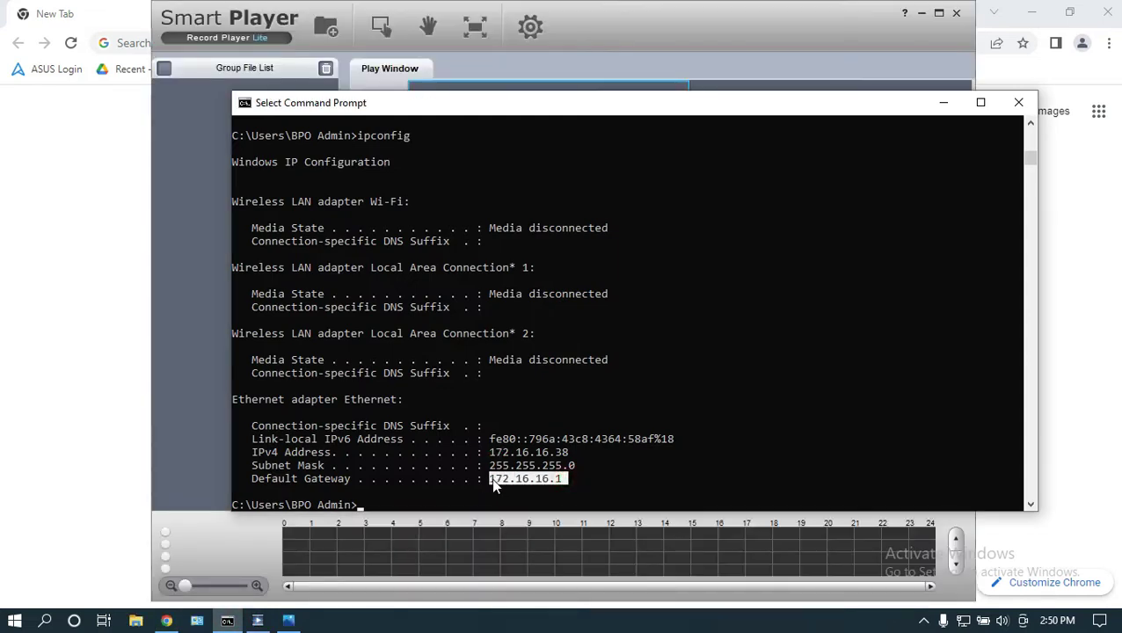
key(ctrl+c)
click(281, 42)
key(ctrl+v)
key(Return)
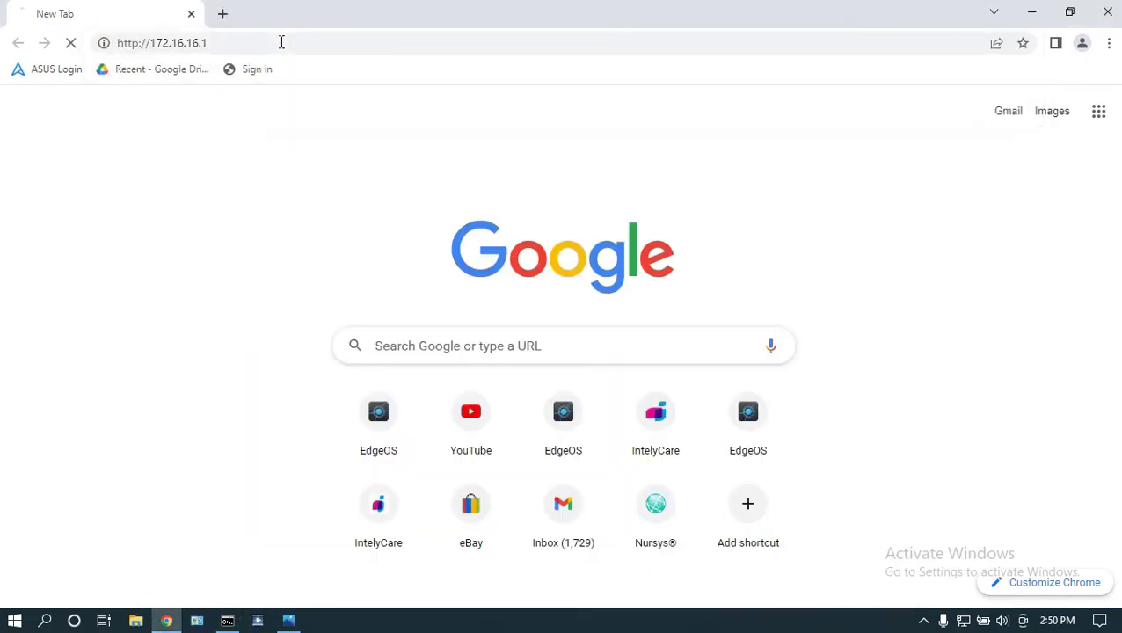
Proceed past the certificate warning and log in with the new admin credentials
click(359, 421)
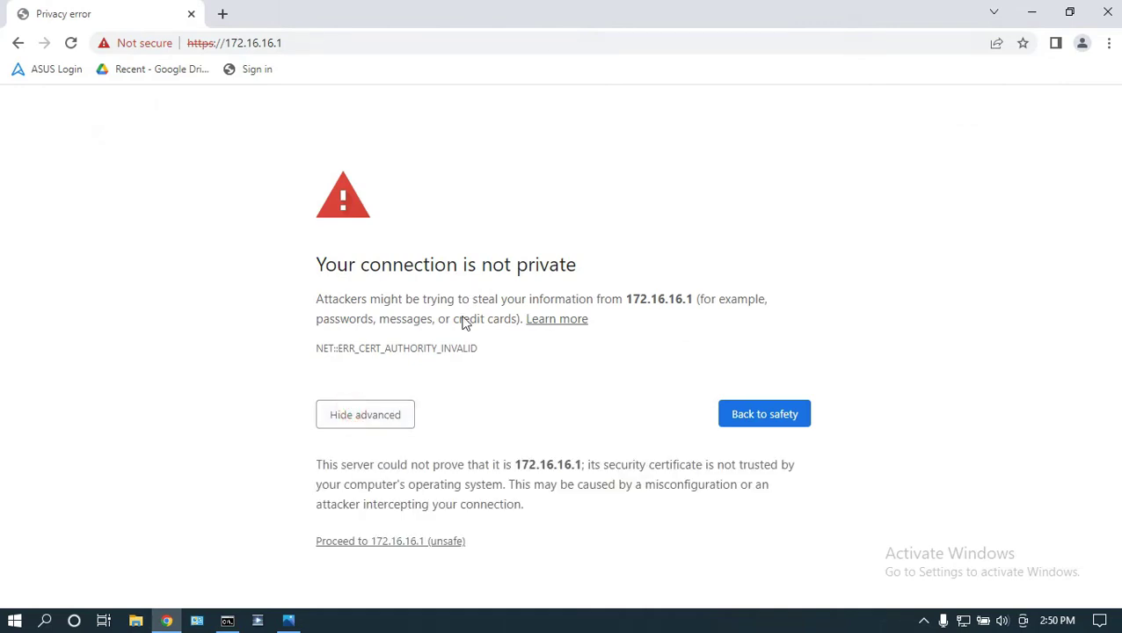
click(372, 541)
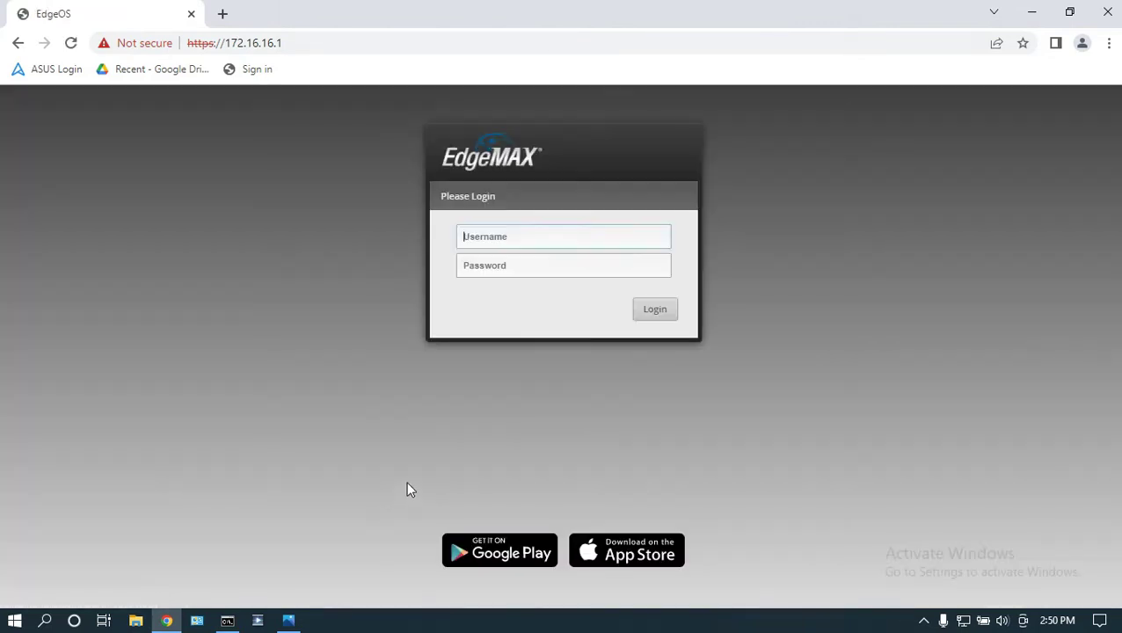
click(543, 243)
key(Tab)
click(655, 308)
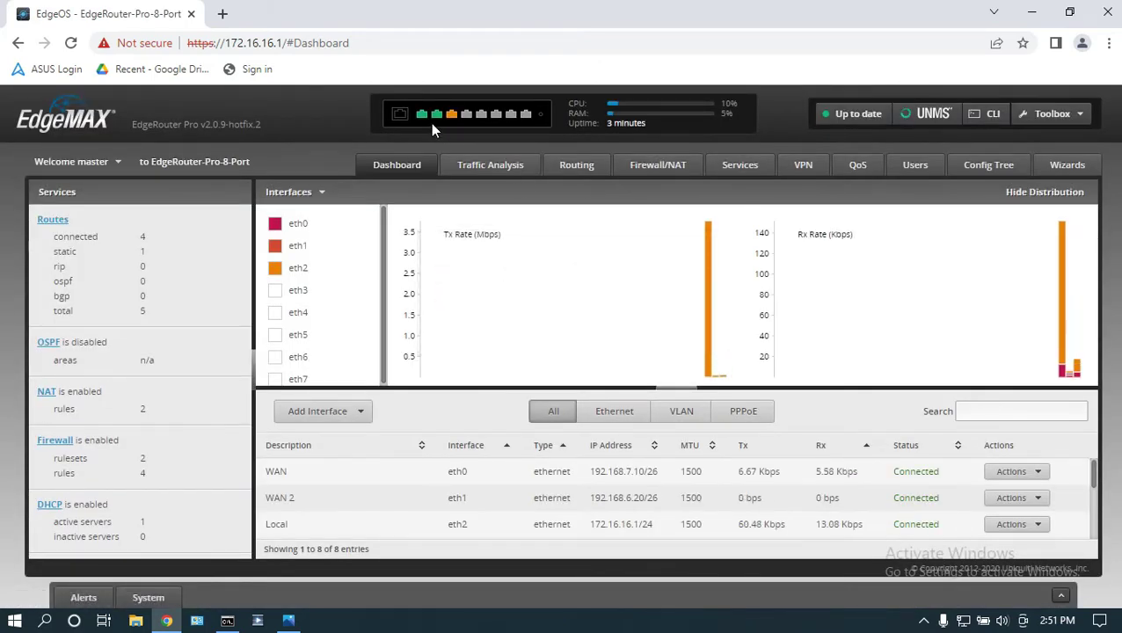
Hide the interface traffic charts so eth0–eth7 are all listed, then check the task sheet image
mouse_move(424, 115)
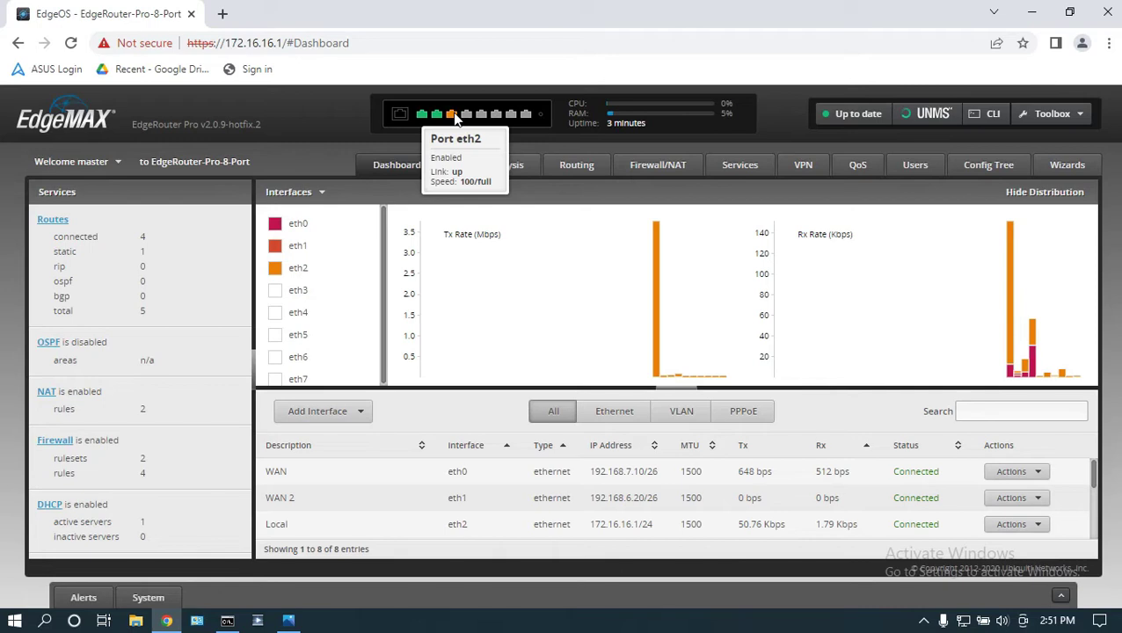
click(675, 387)
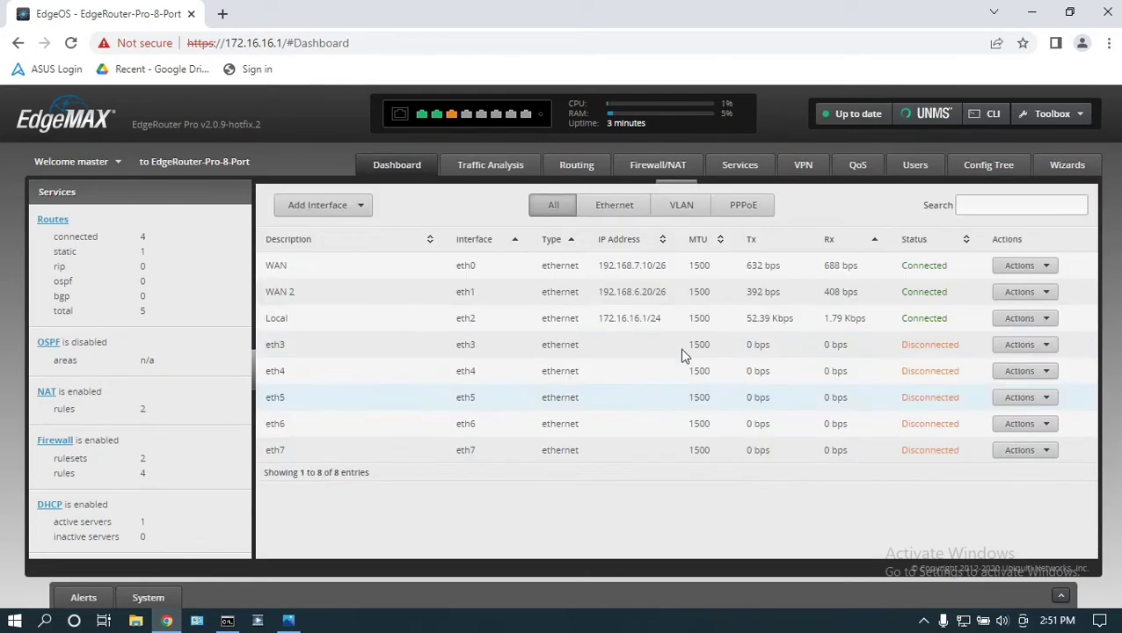
click(289, 621)
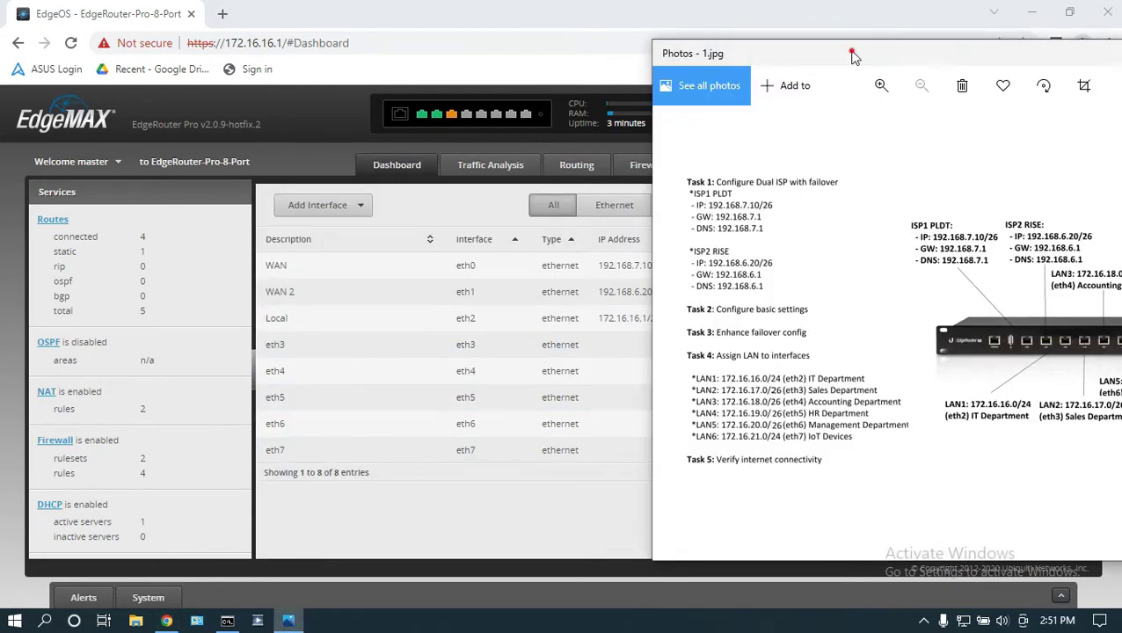
key(super+Up)
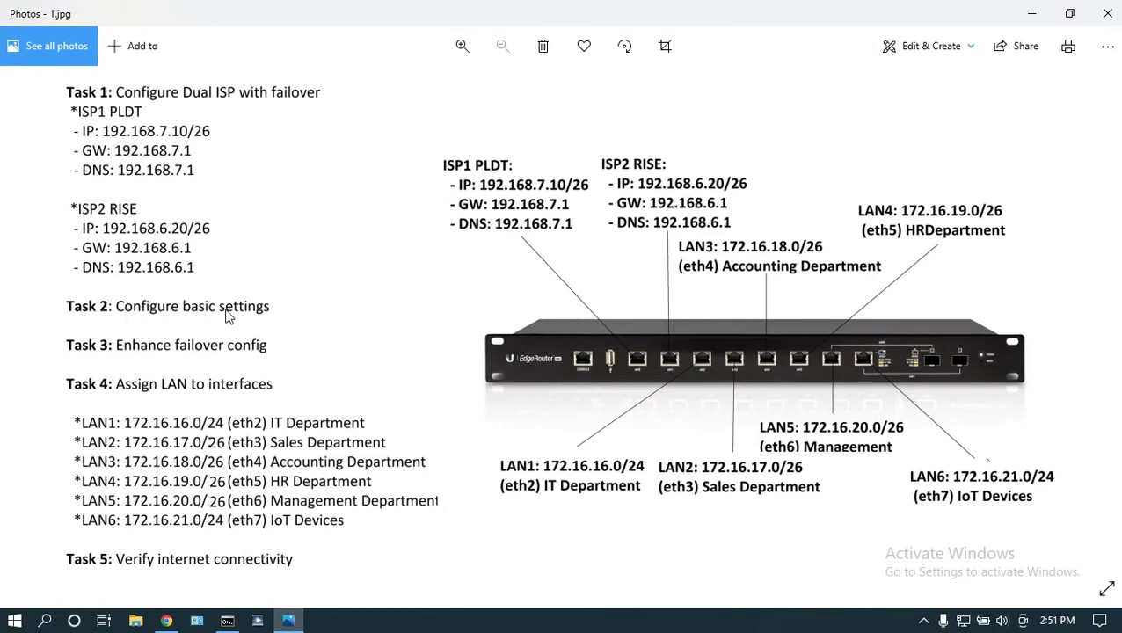
click(1031, 13)
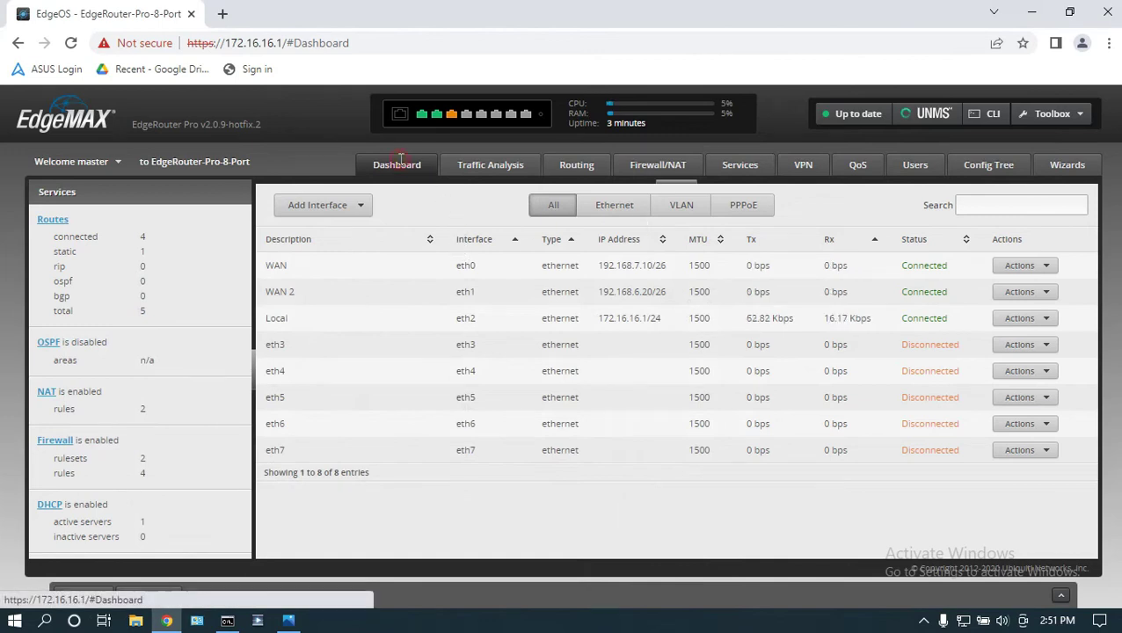
In Basic Settings, change the system host name to TestRouter
click(149, 597)
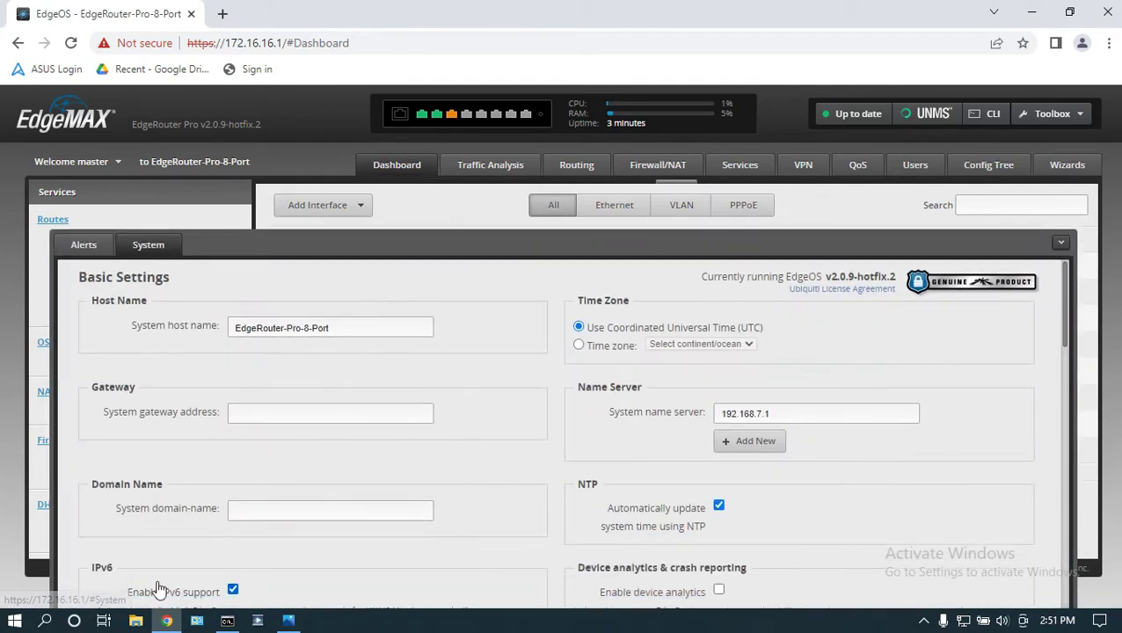
click(363, 313)
drag(363, 313, 145, 316)
text(T)
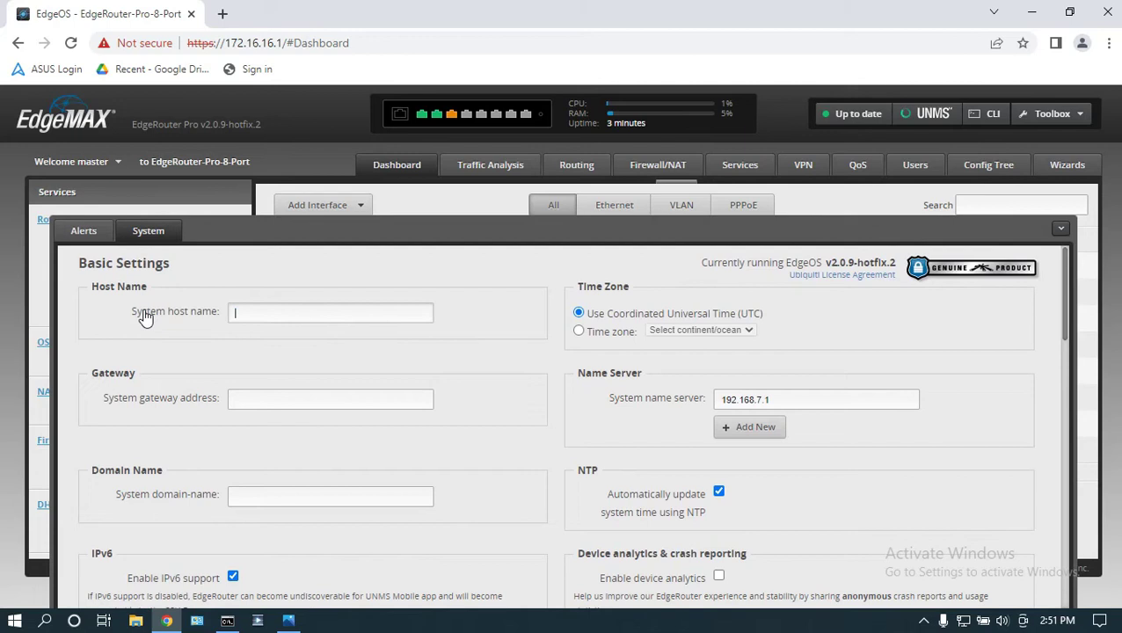
text(estRouter)
click(258, 346)
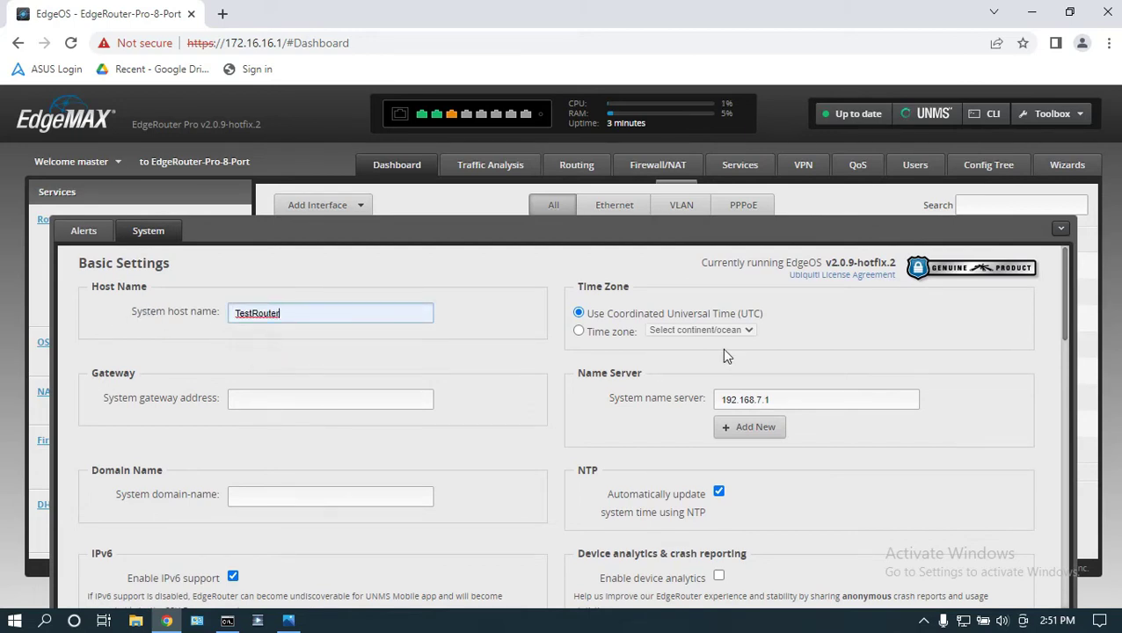
Set the time zone to Asia / Philippines / All and add a second name-server entry
click(613, 334)
click(685, 330)
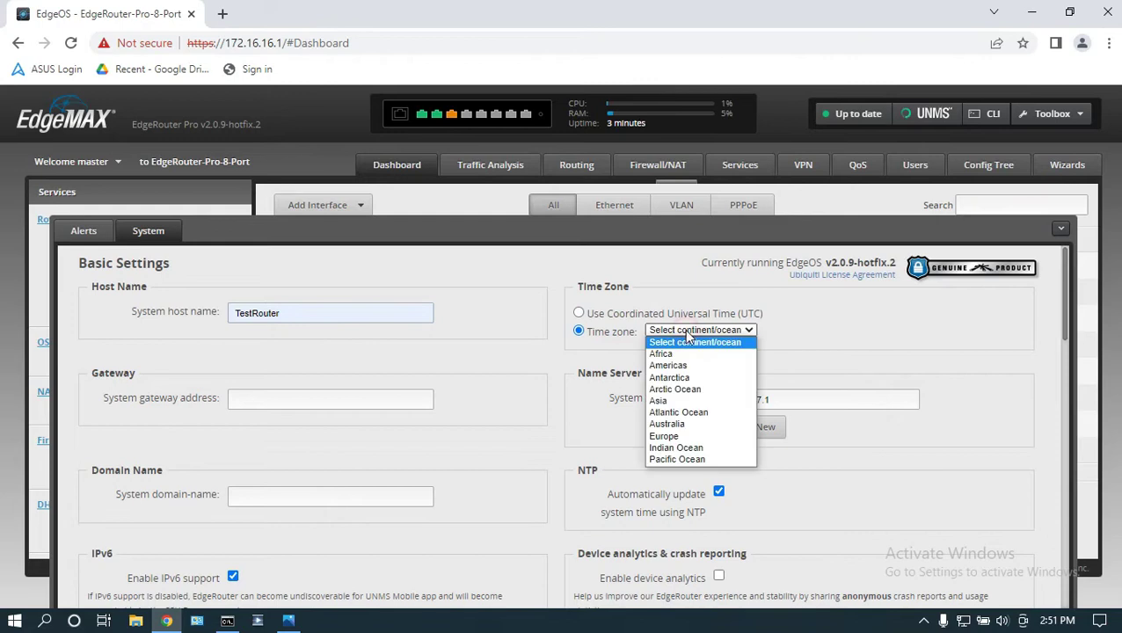
click(682, 402)
click(795, 331)
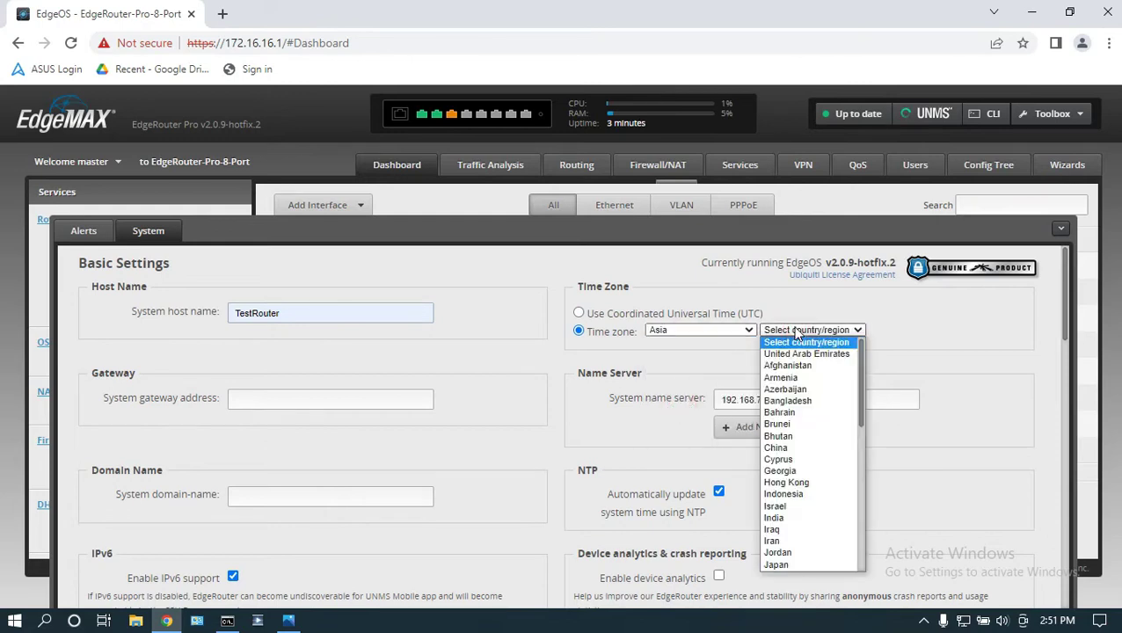
key(p)
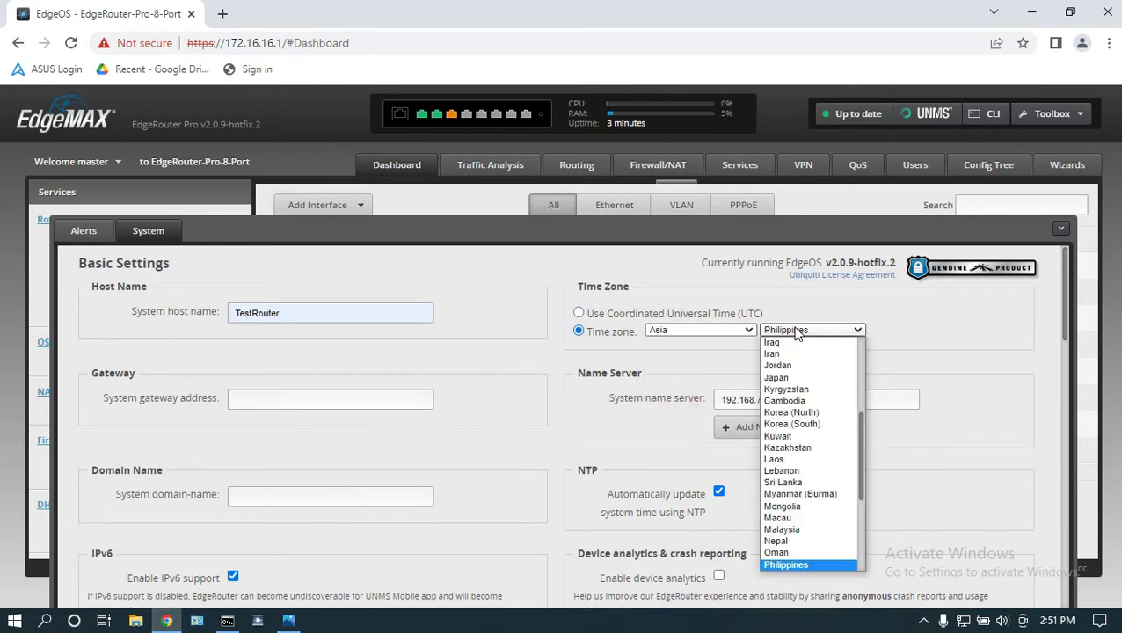
key(Return)
click(896, 336)
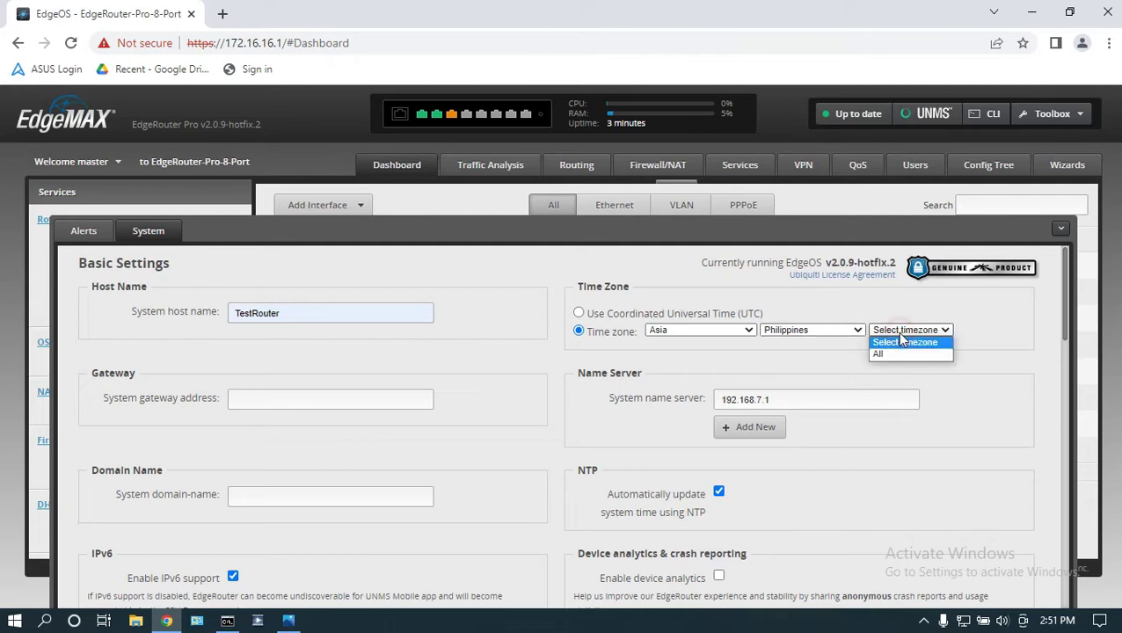
click(876, 353)
scroll(882, 388, down, 2)
scroll(882, 388, up, 1)
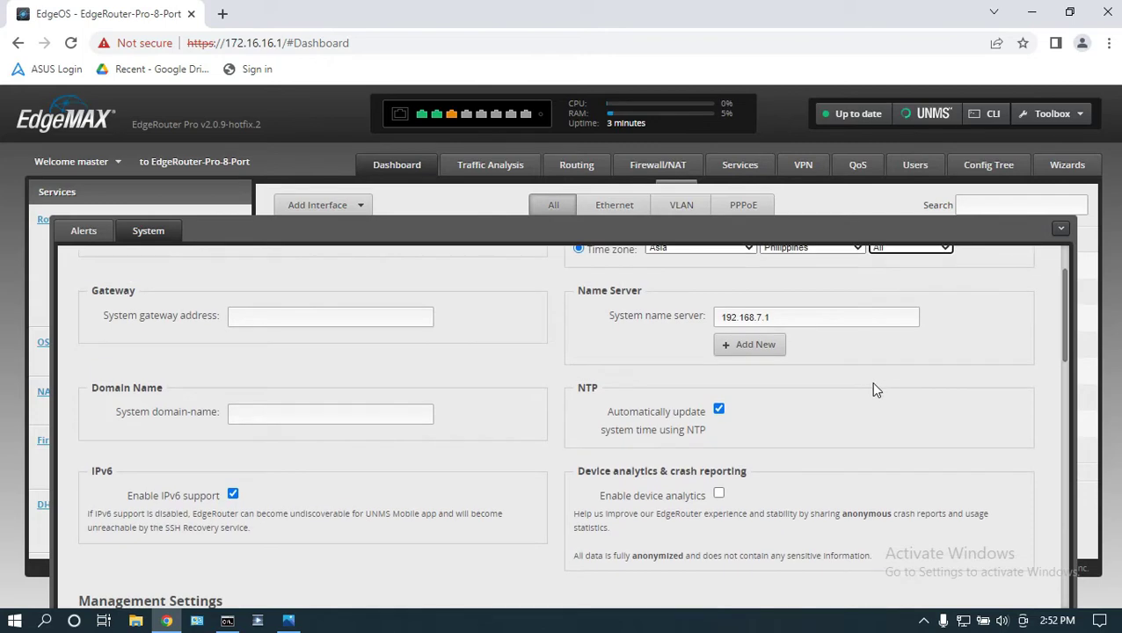
click(755, 344)
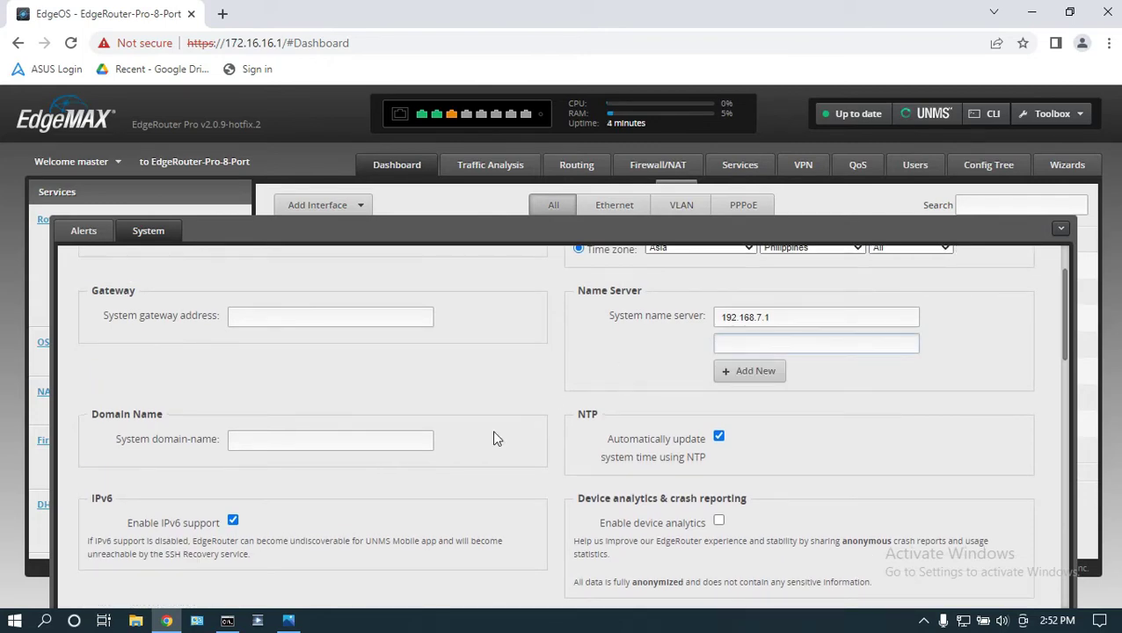
Check the task sheet and add name servers 192.168.6.1 and 8.8.8.8
click(289, 620)
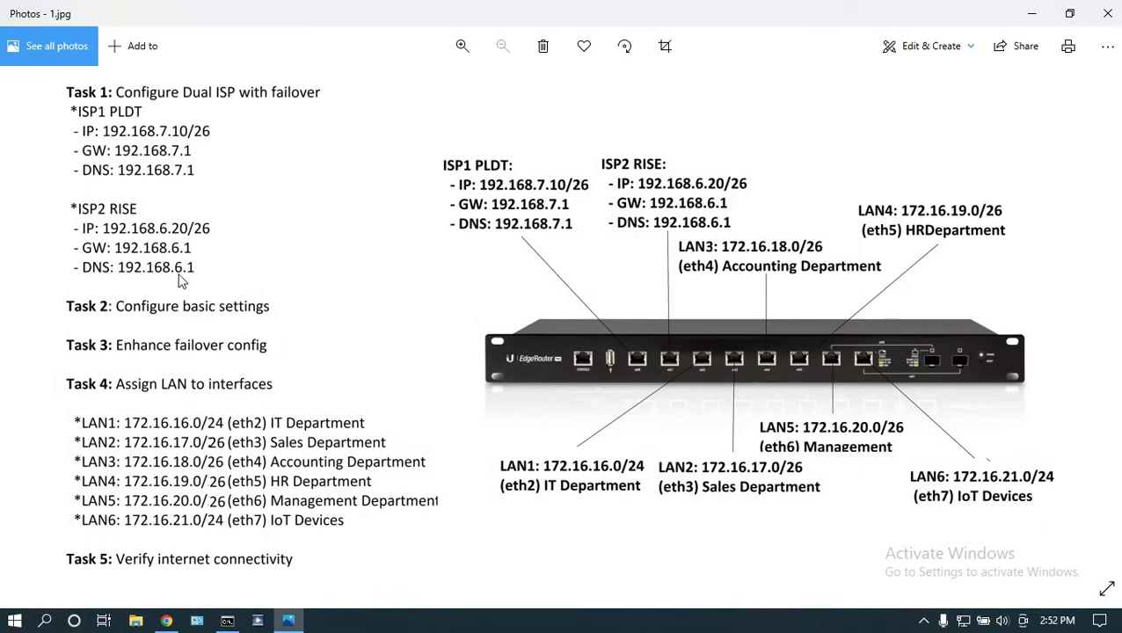
click(1031, 13)
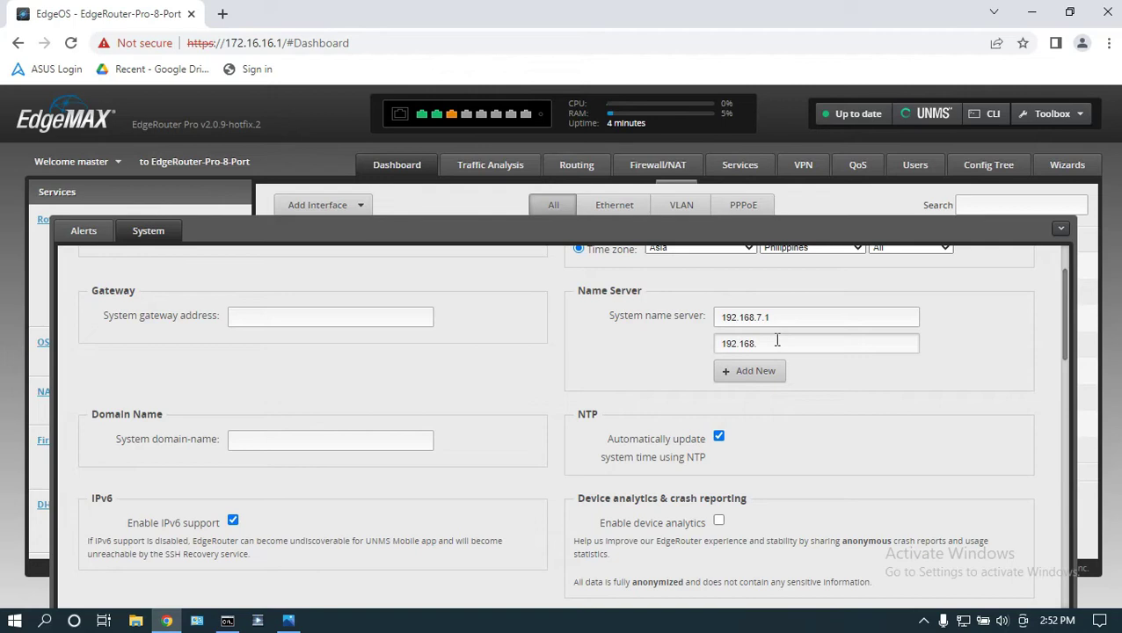
click(756, 371)
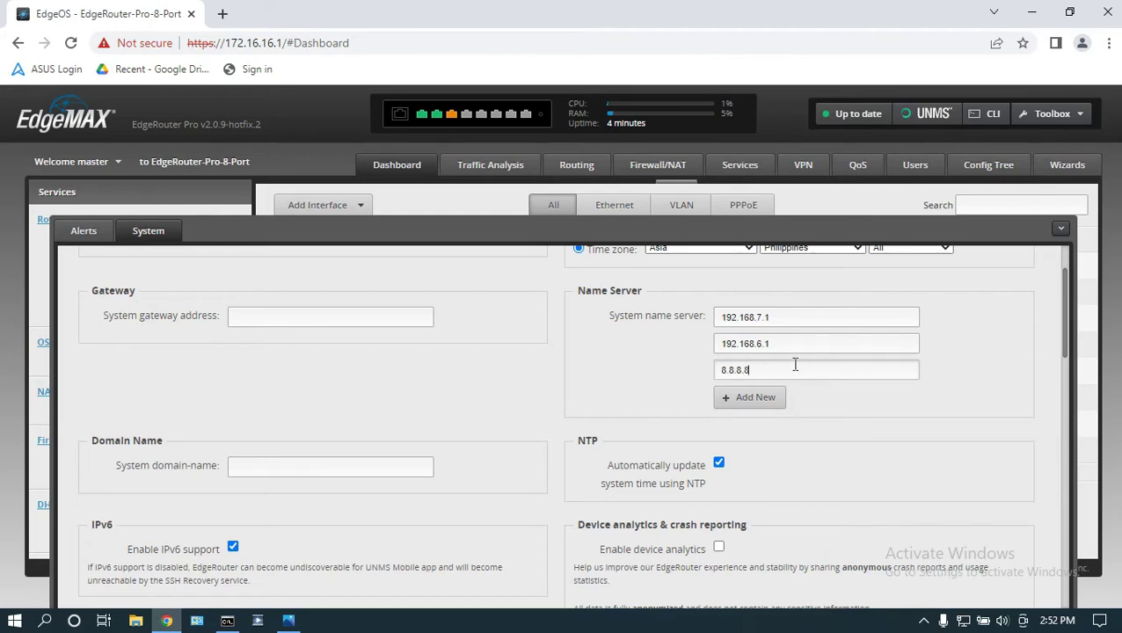
click(763, 397)
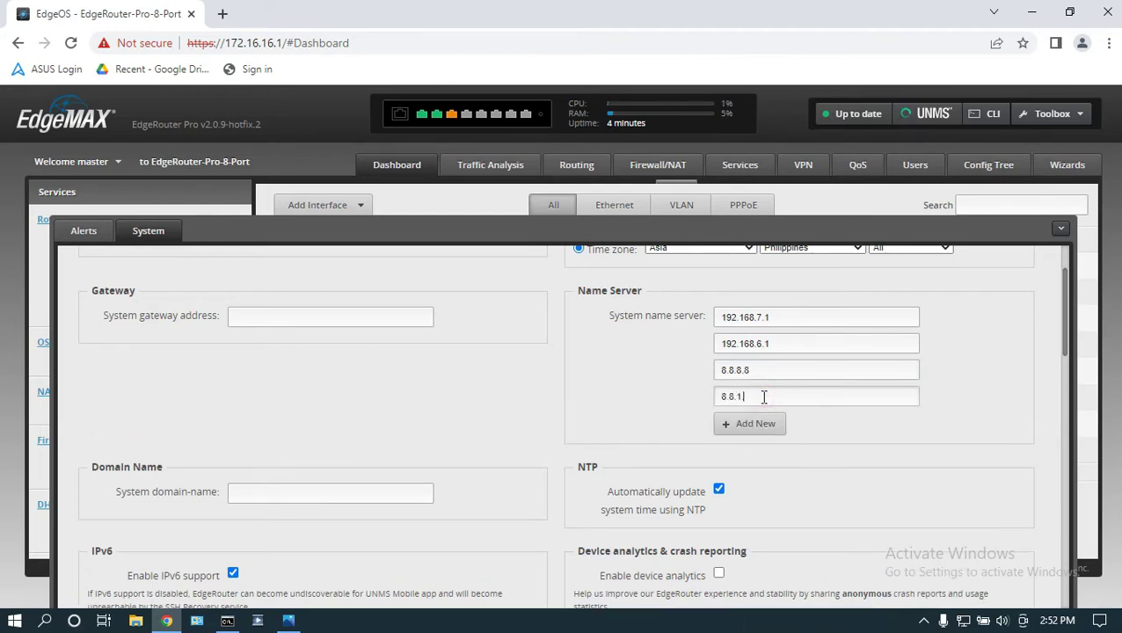
Disable UNMS Connection and UBNT Discovery, then save the system settings
scroll(851, 401, down, 2)
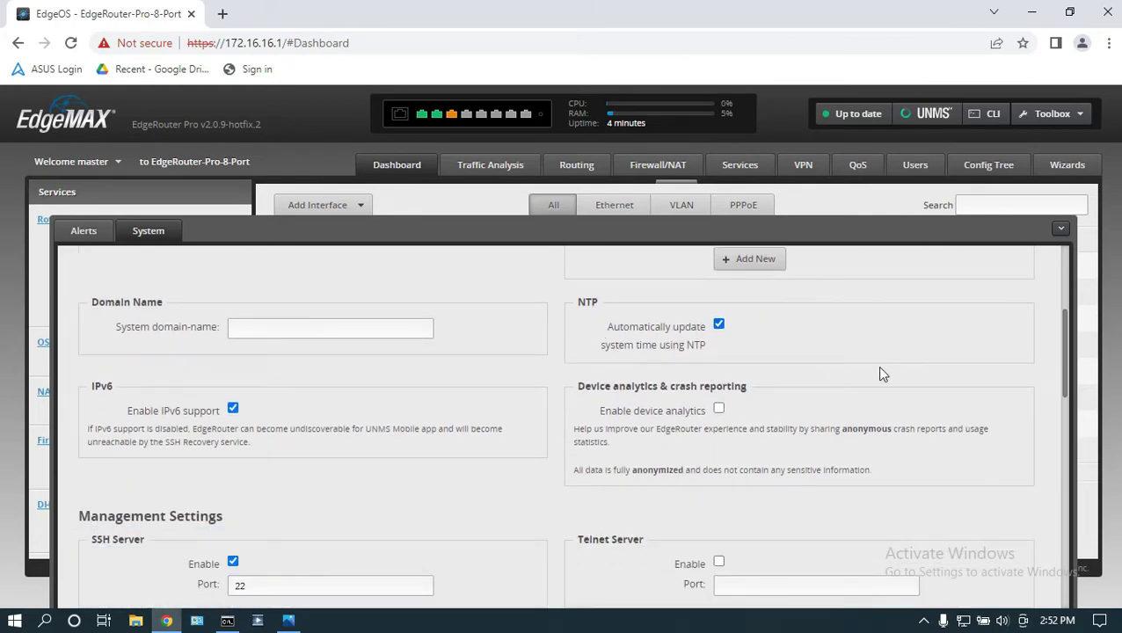
scroll(881, 376, down, 1)
scroll(747, 415, down, 1)
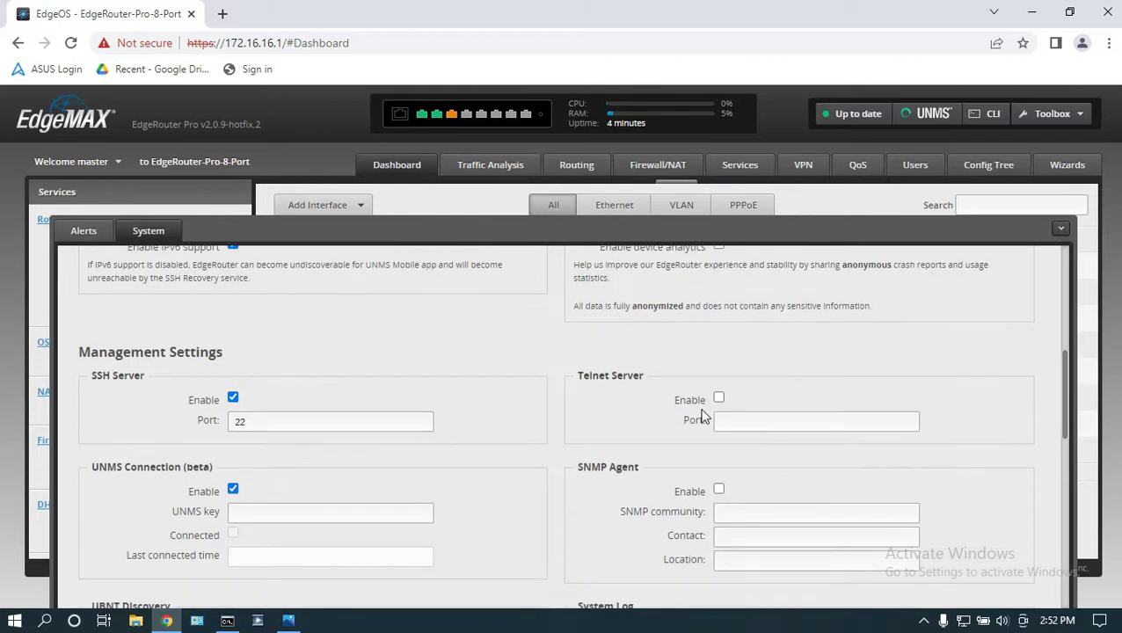
scroll(515, 464, down, 1)
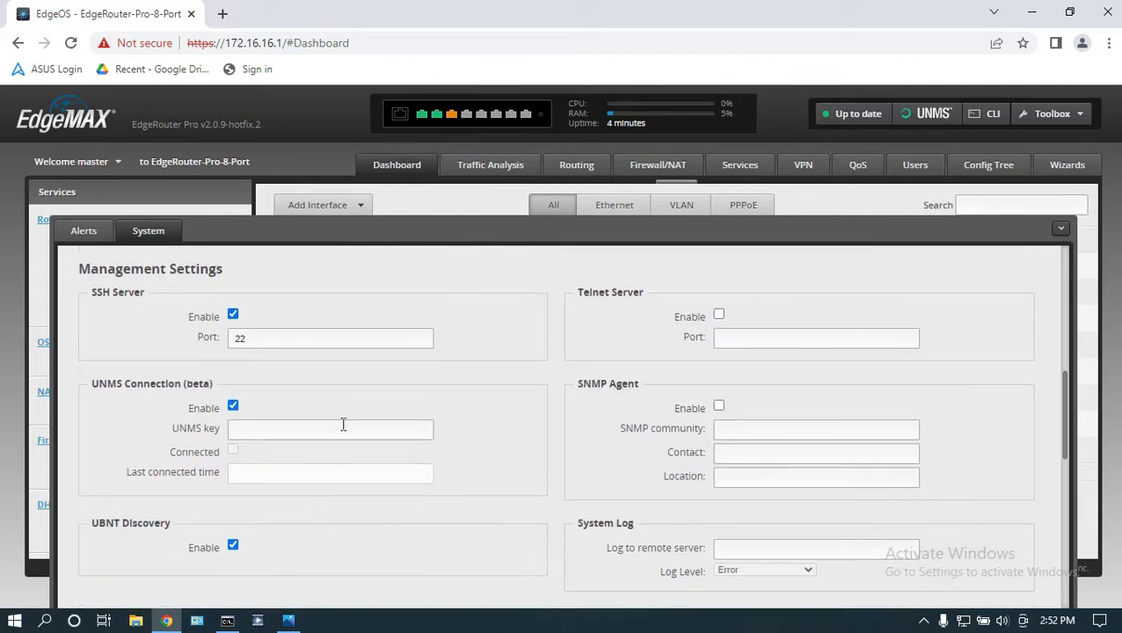
click(232, 407)
click(232, 547)
scroll(832, 436, down, 4)
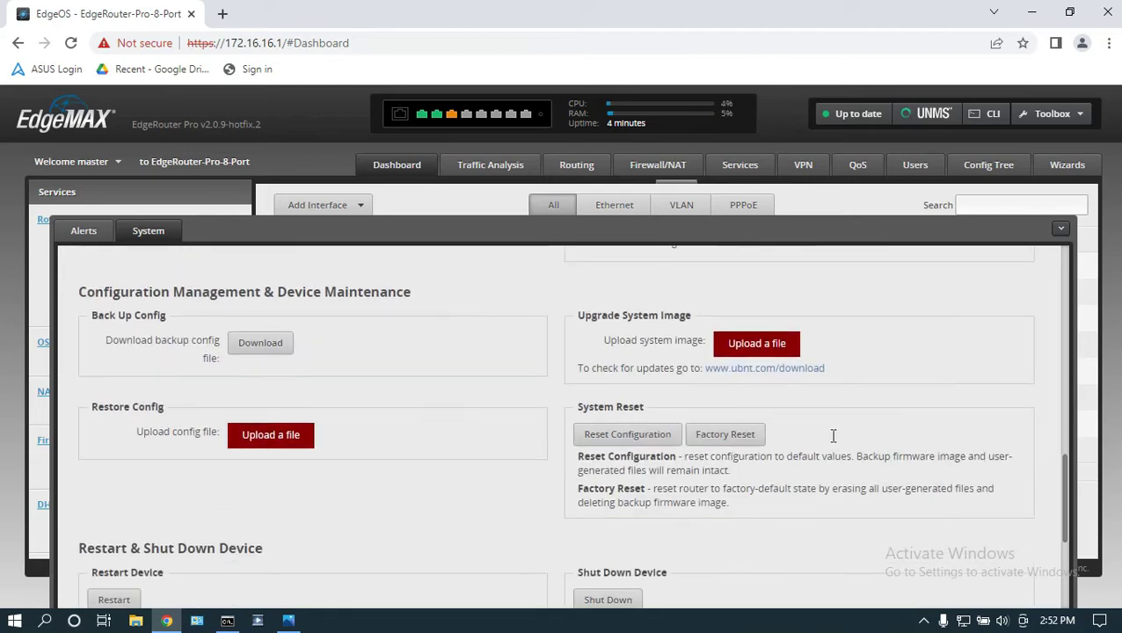
scroll(833, 435, down, 3)
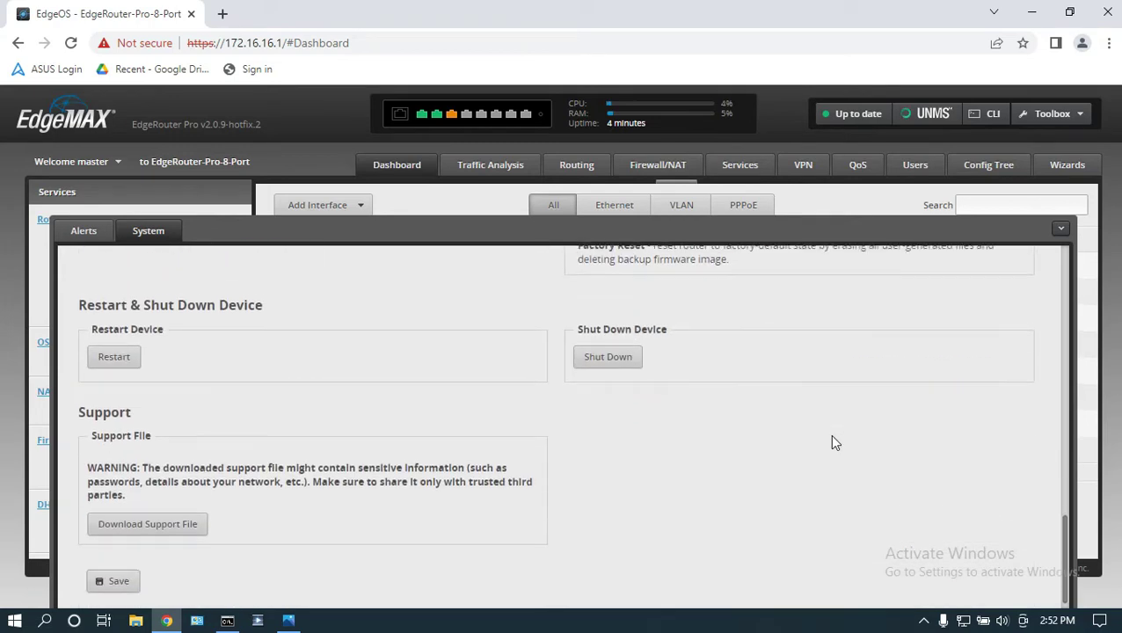
click(118, 569)
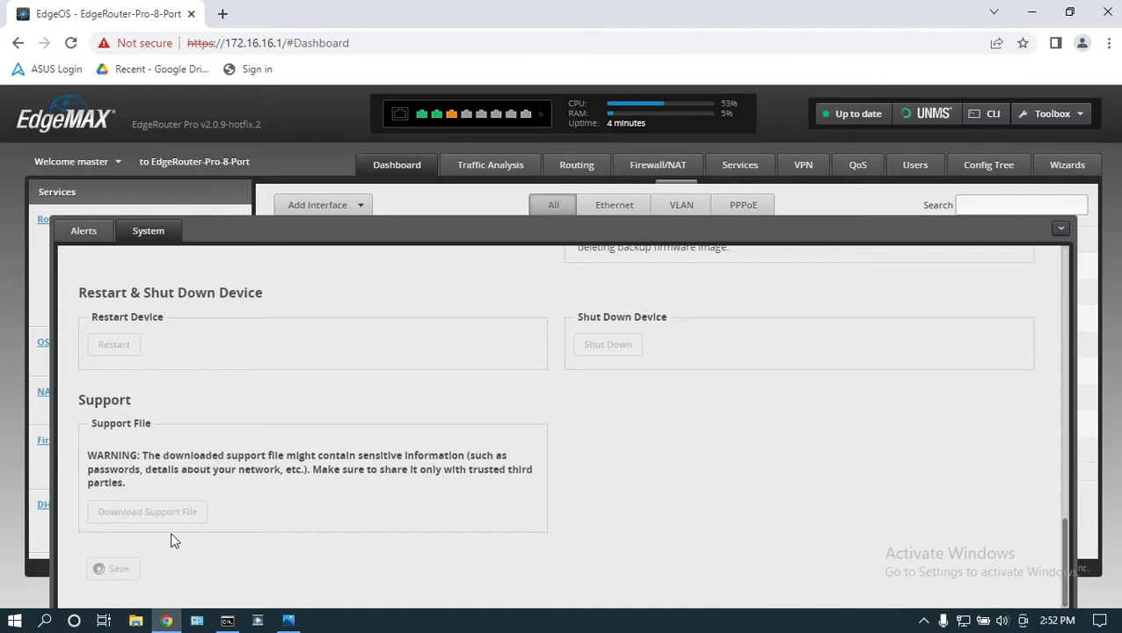
click(1061, 228)
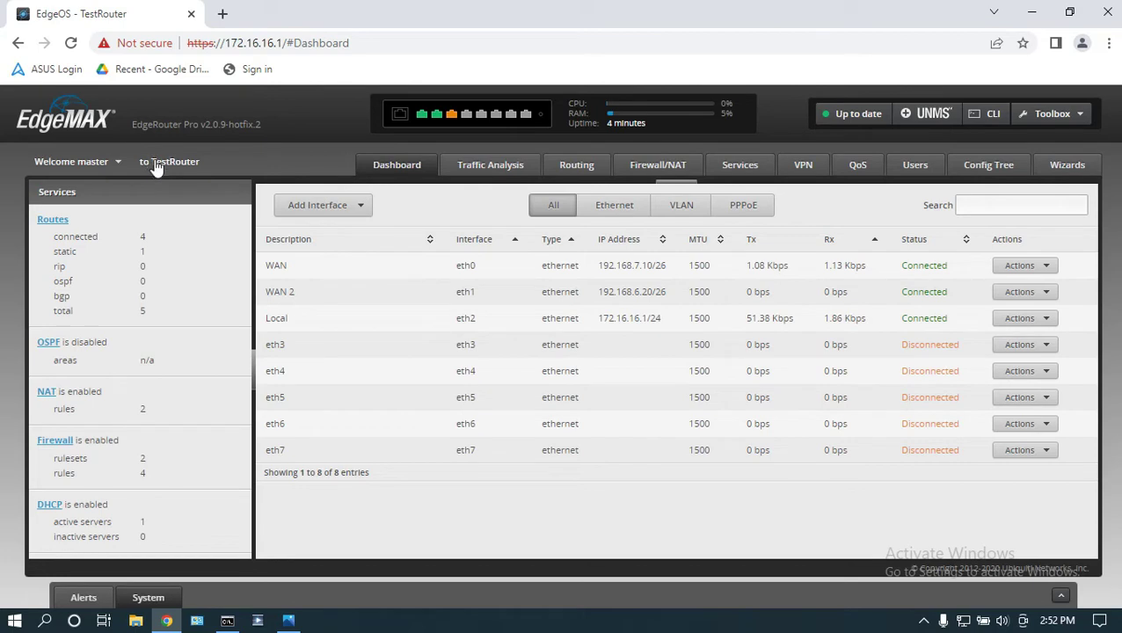
Check the task sheet, restore the interface distribution charts, and open the Config Tree page
click(289, 621)
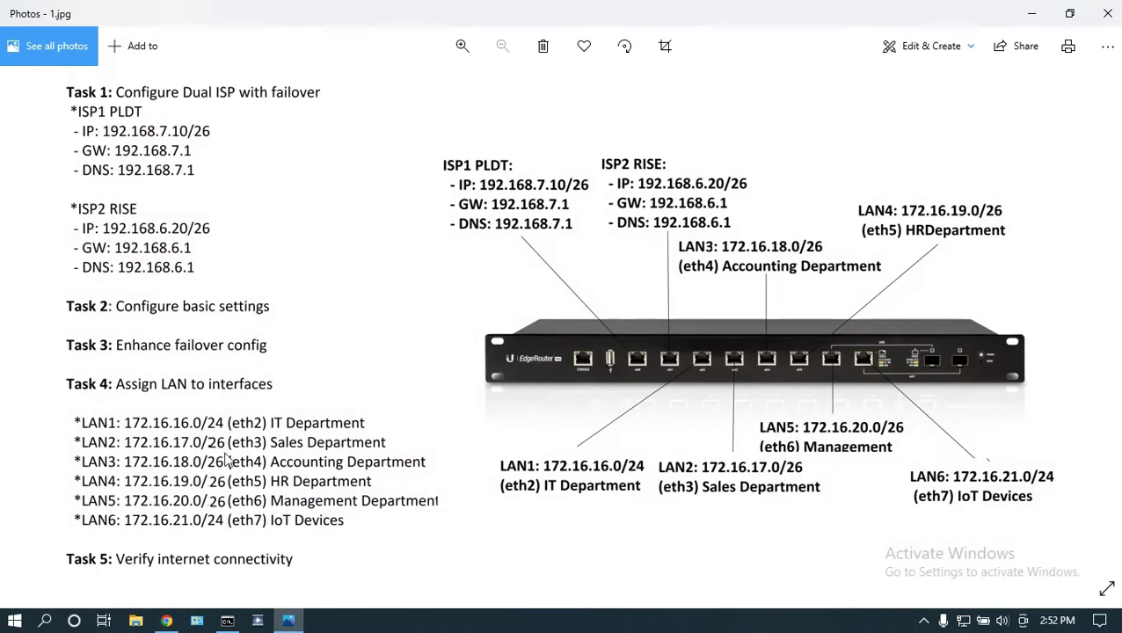
click(1016, 13)
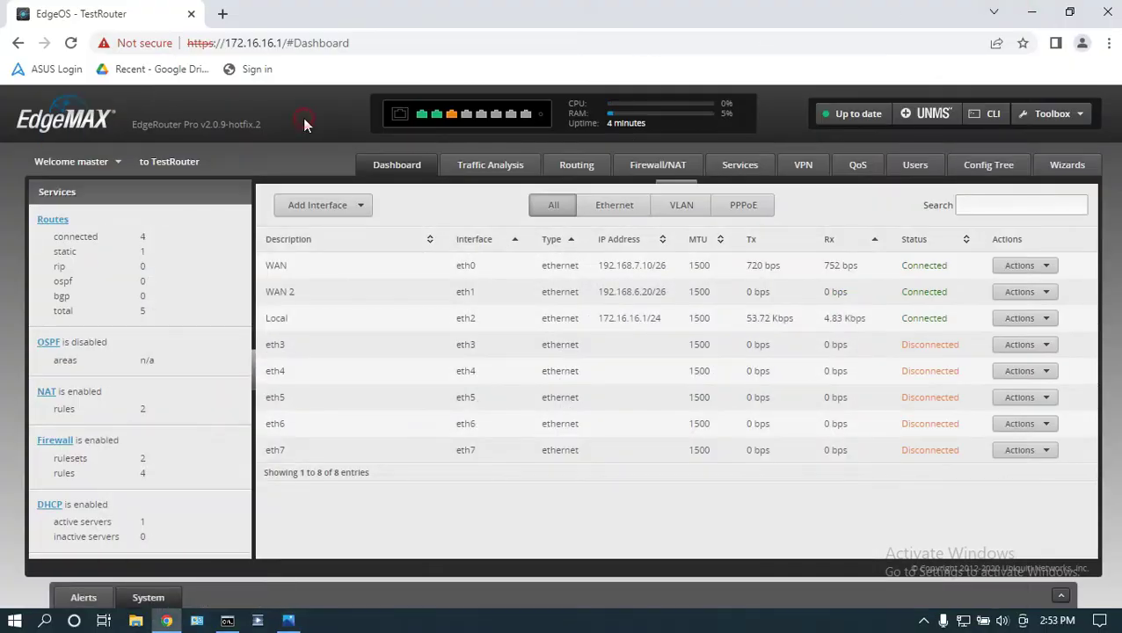
click(679, 183)
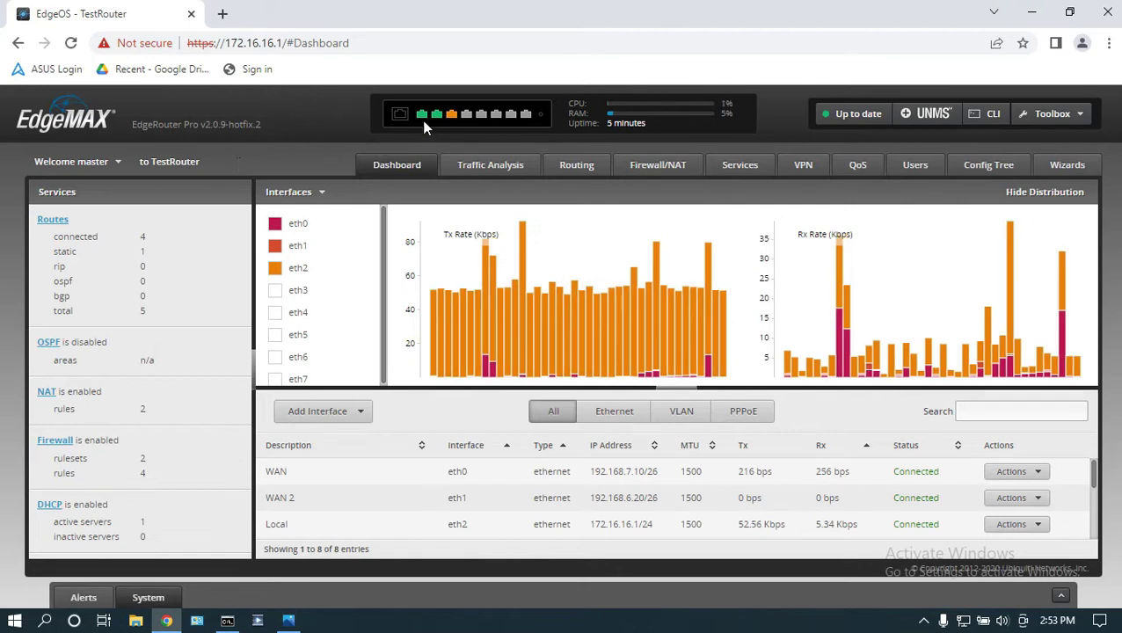
mouse_move(421, 115)
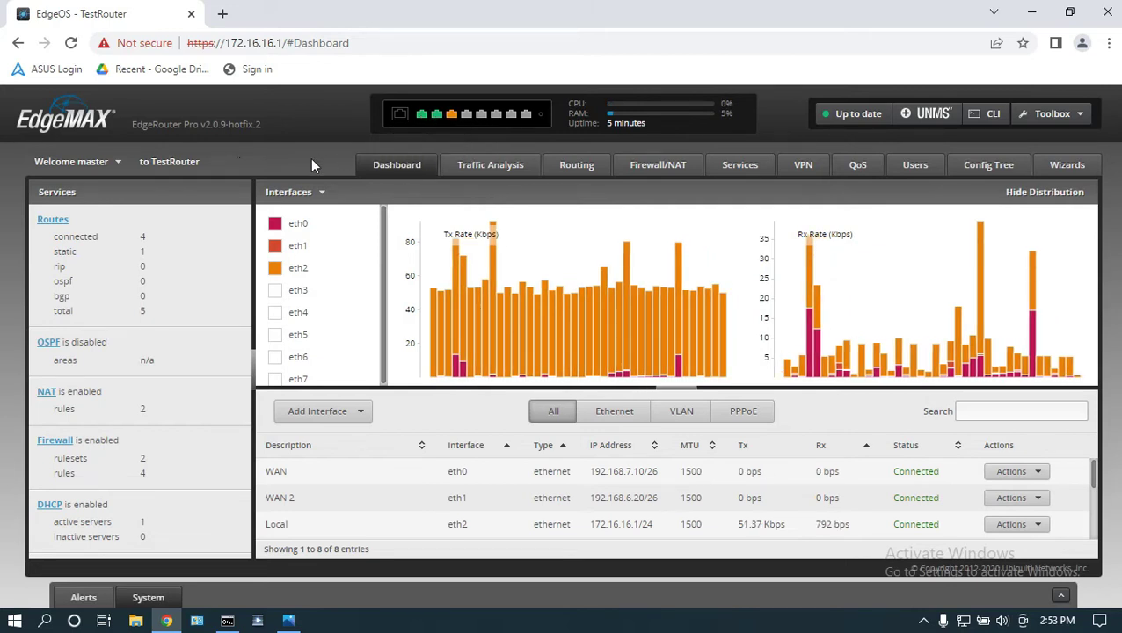
click(974, 167)
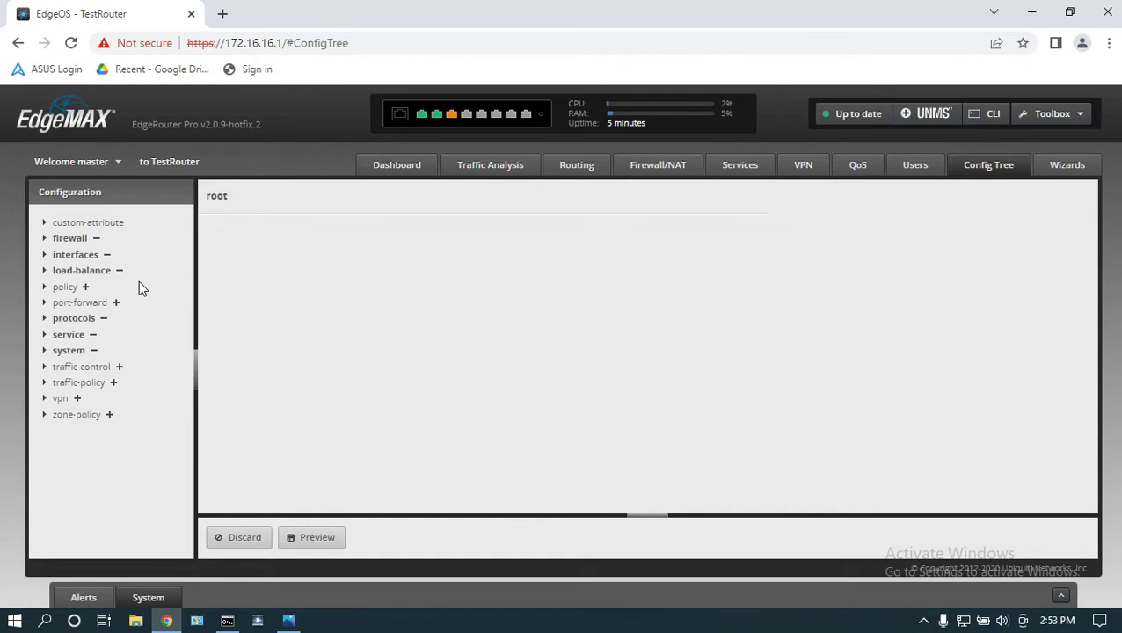
Under load-balance > group > G, change lb-local-metric-change from disable to enable
click(45, 272)
click(52, 287)
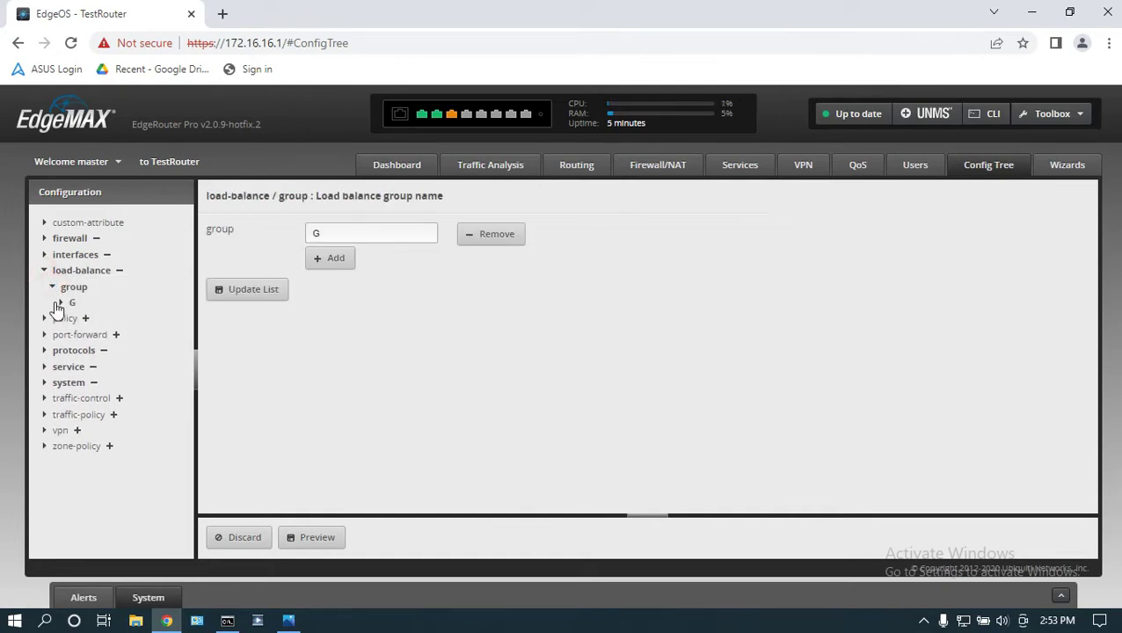
click(63, 303)
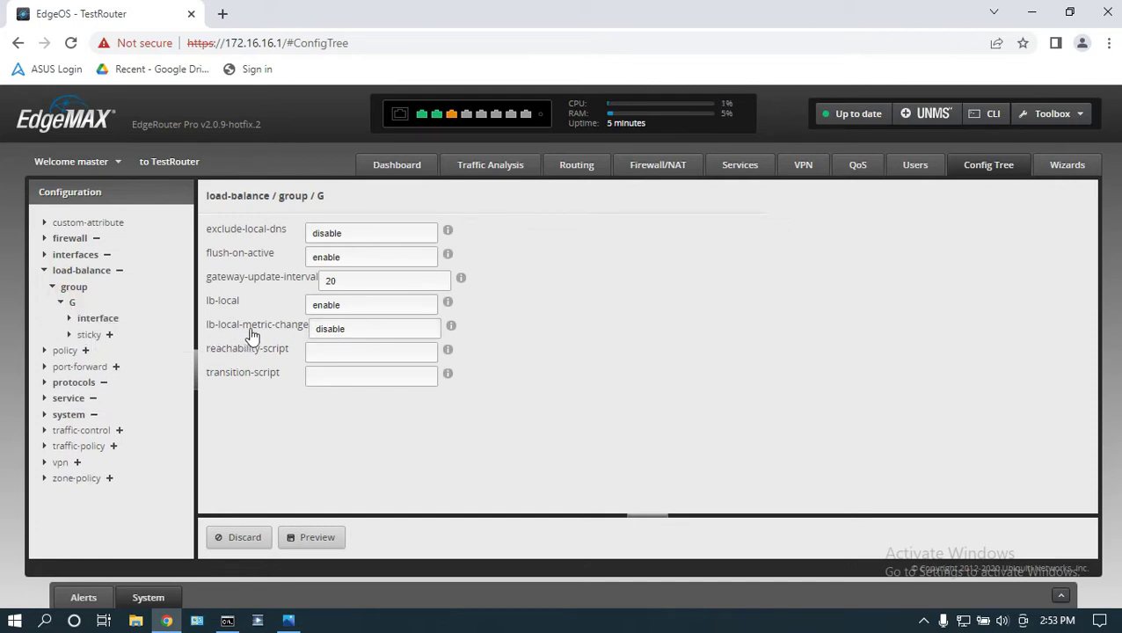
drag(357, 329, 331, 329)
key(ctrl+a)
text(enabl)
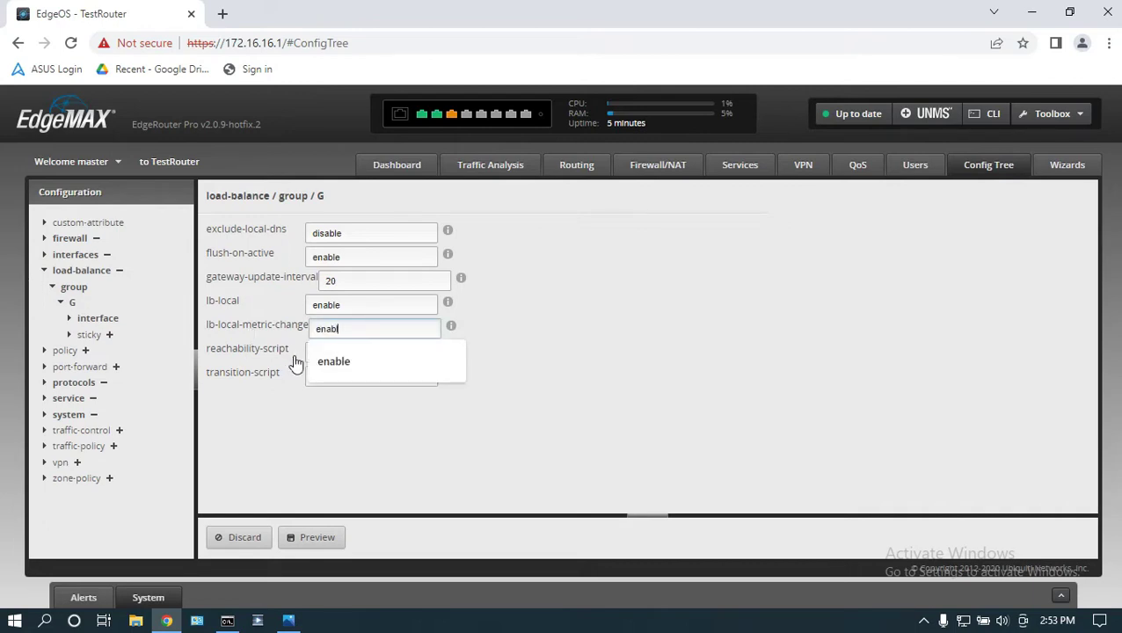
text(e)
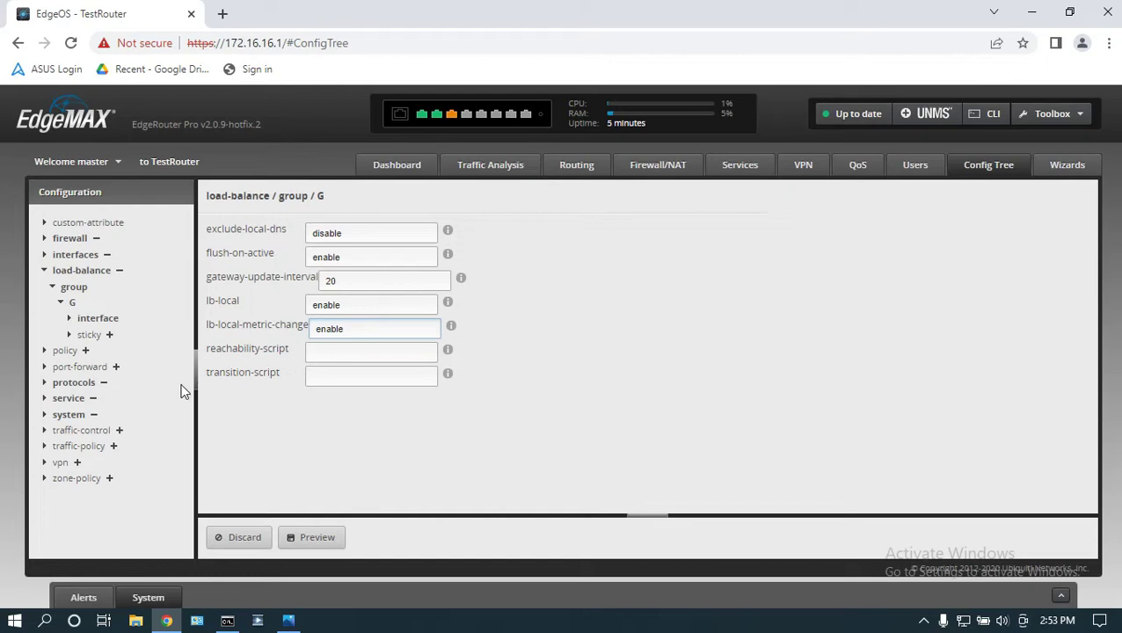
Open next-hop 192.168.6.1 under protocols > static > route > 0.0.0.0/0 and compare with the task sheet
click(45, 384)
scroll(96, 405, down, 2)
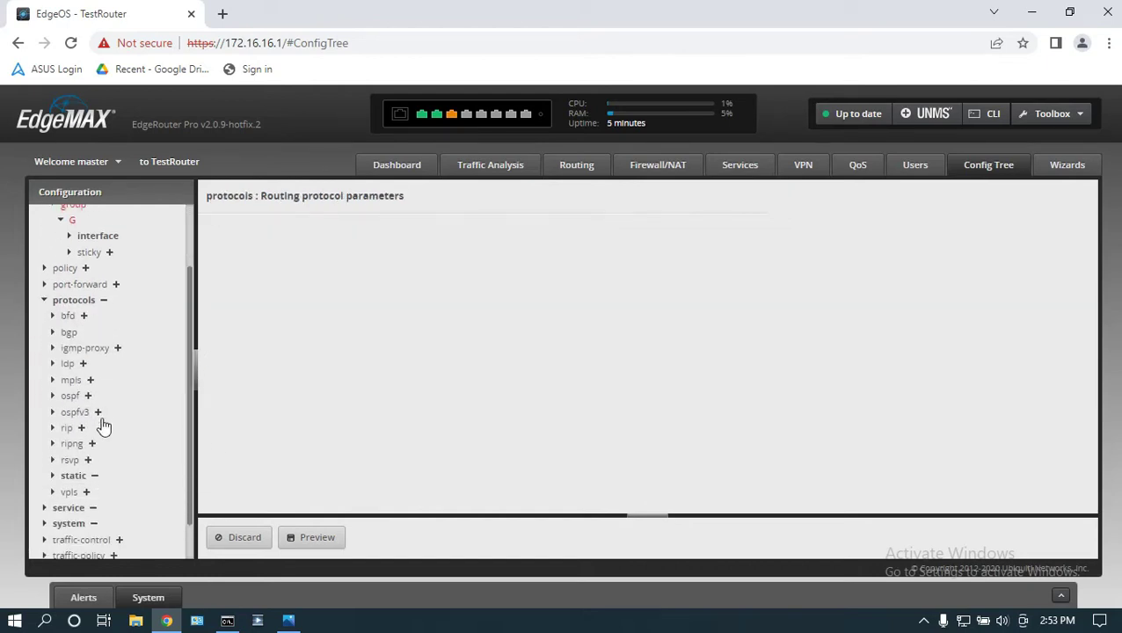
click(55, 476)
scroll(101, 484, down, 2)
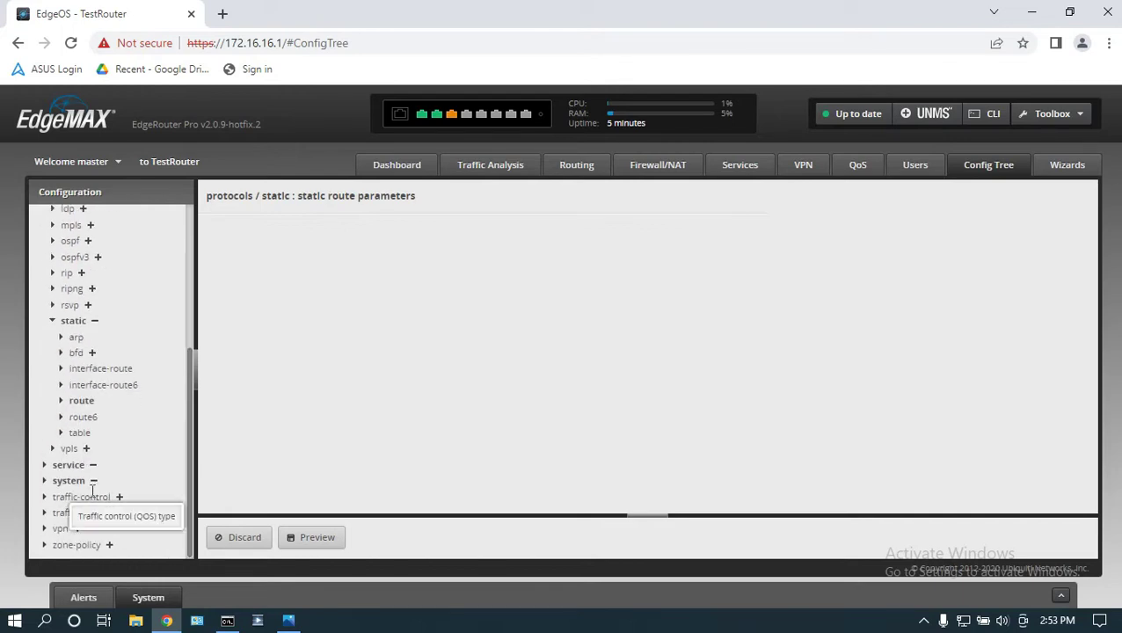
click(60, 400)
scroll(68, 431, down, 1)
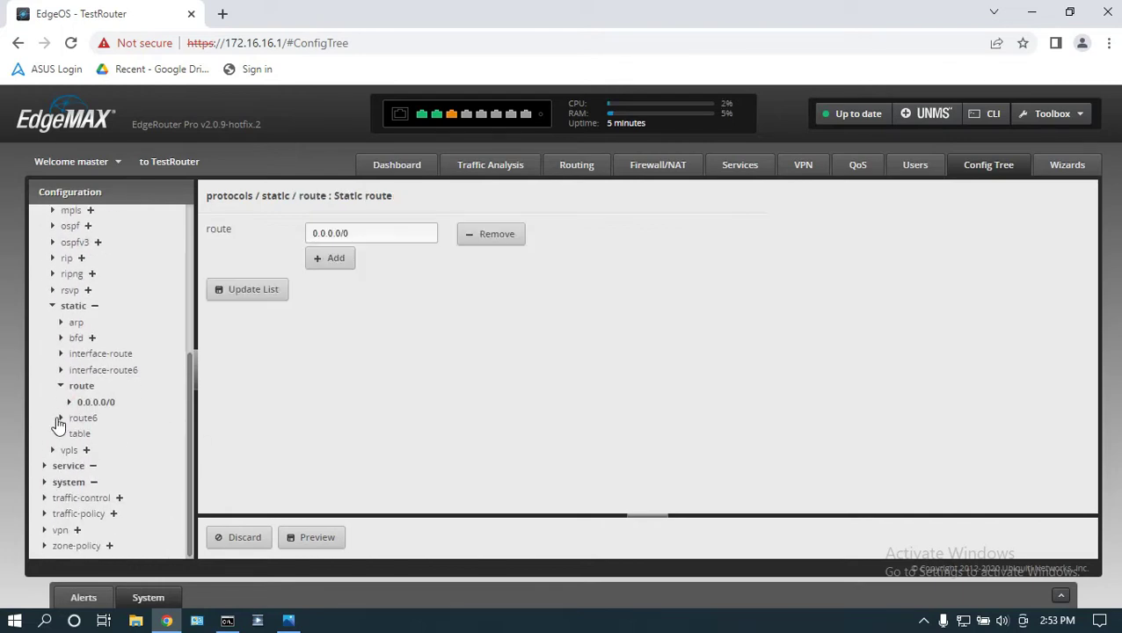
click(70, 402)
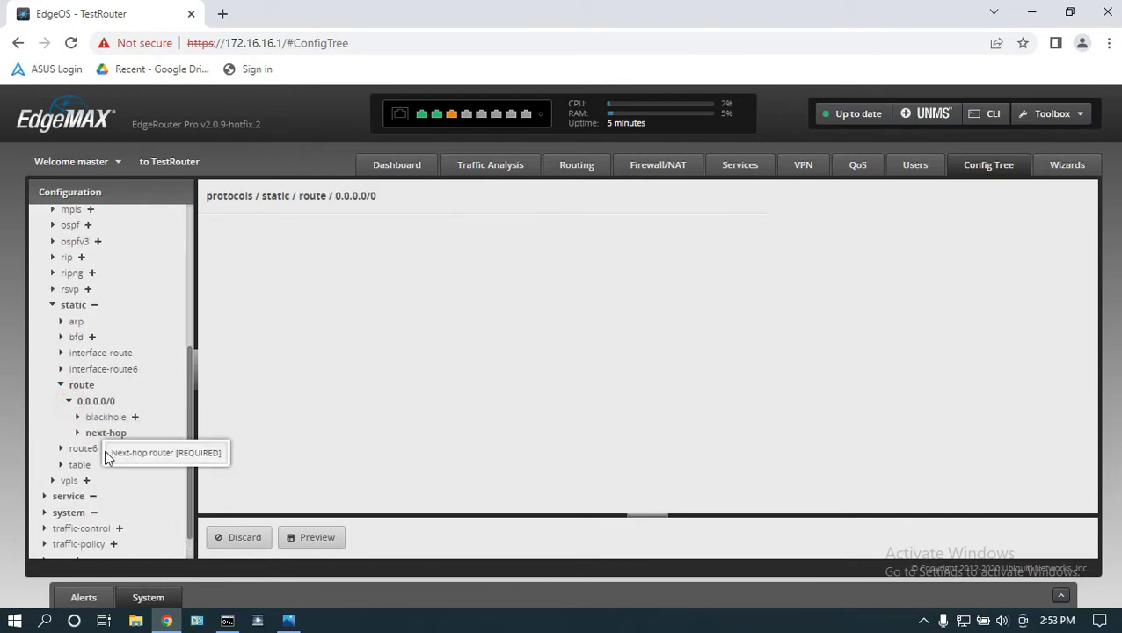
click(77, 432)
scroll(103, 478, down, 1)
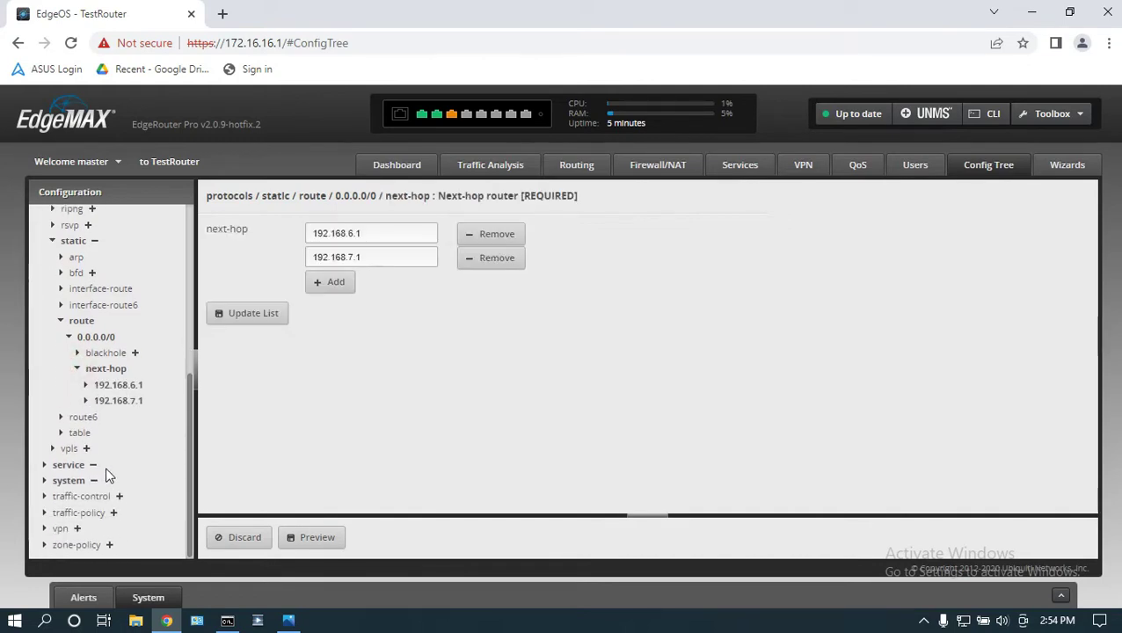
click(87, 386)
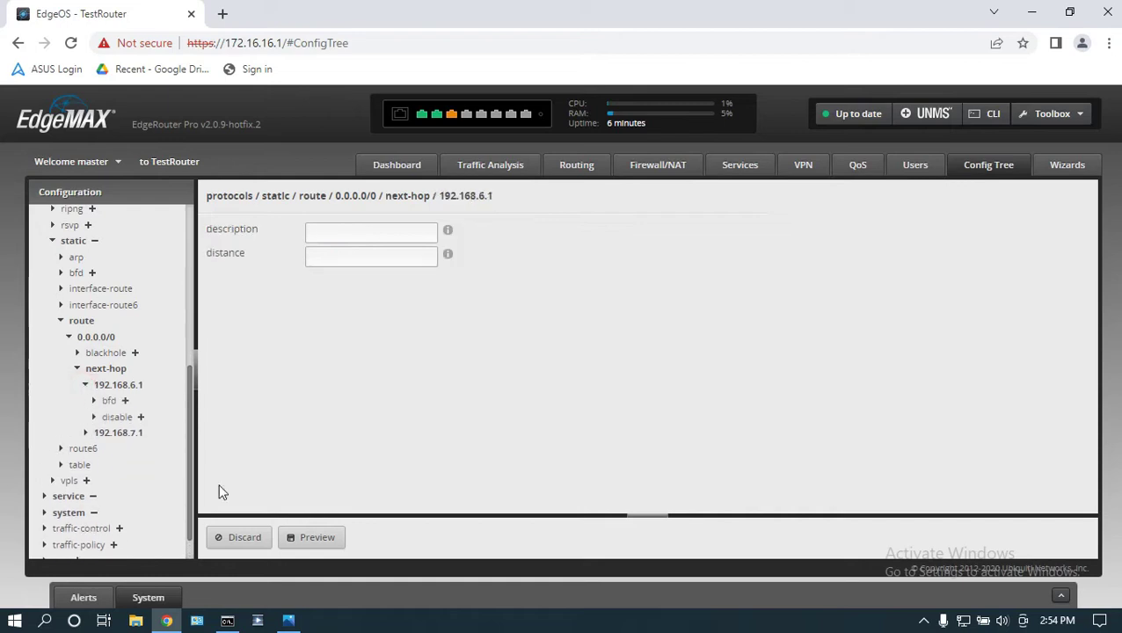
click(290, 621)
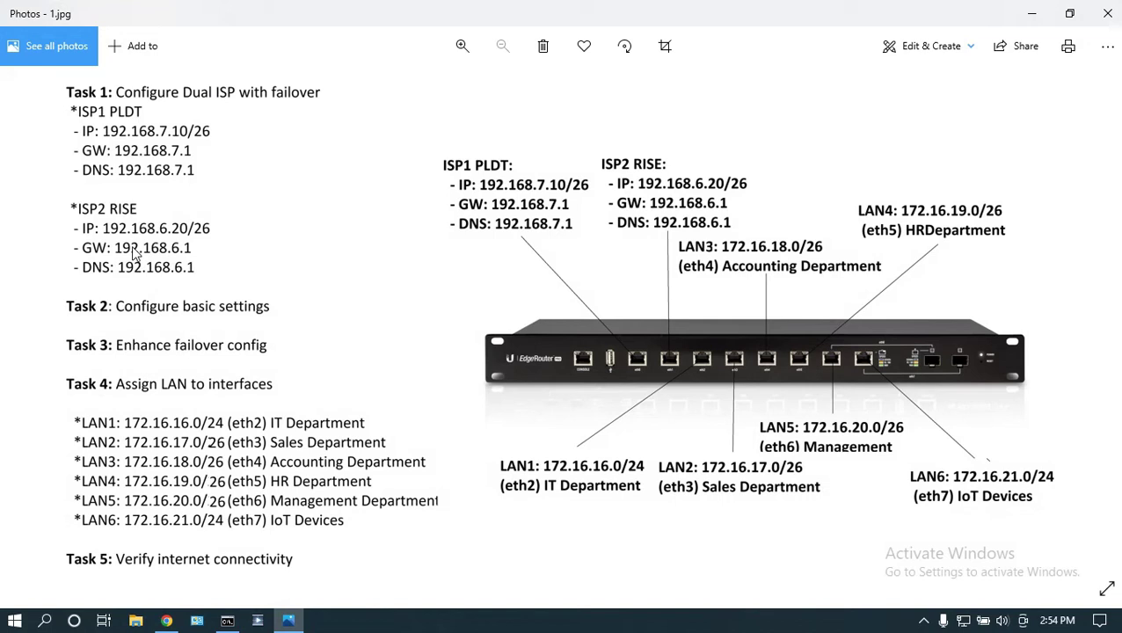
click(1031, 20)
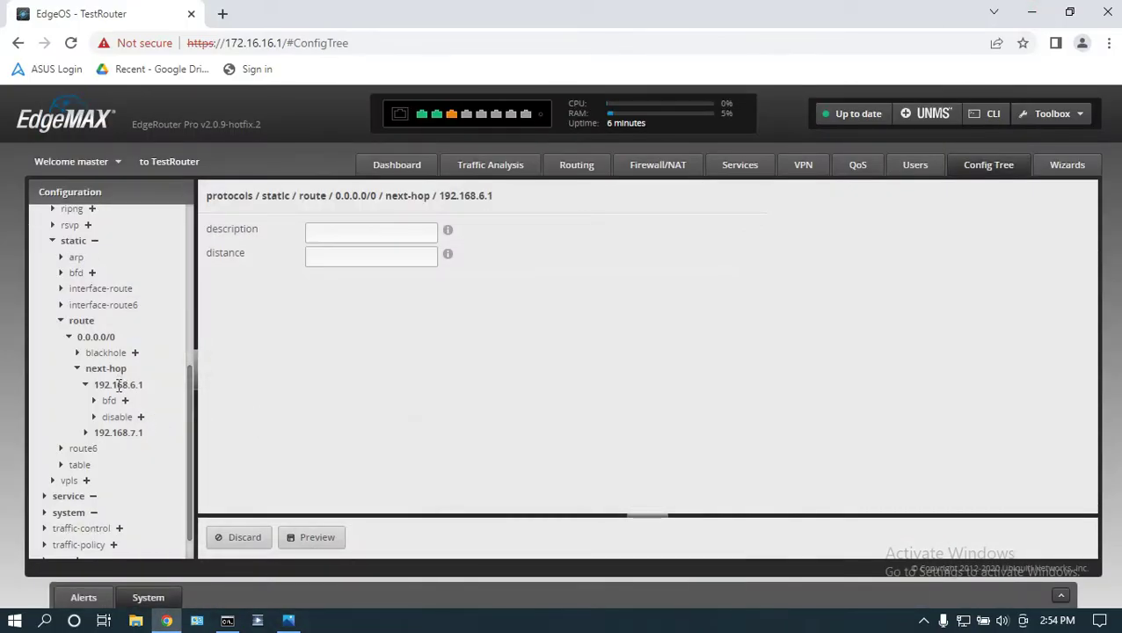
Give next-hop 192.168.6.1 distance 10 and description Secondary_ISP_RISE
click(353, 258)
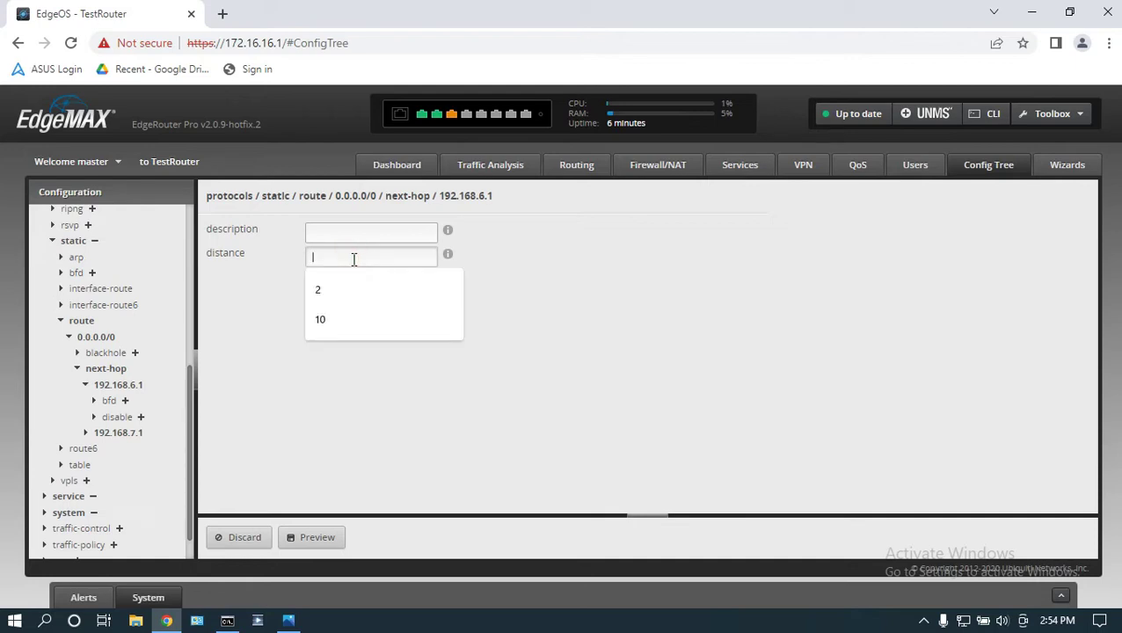
click(322, 316)
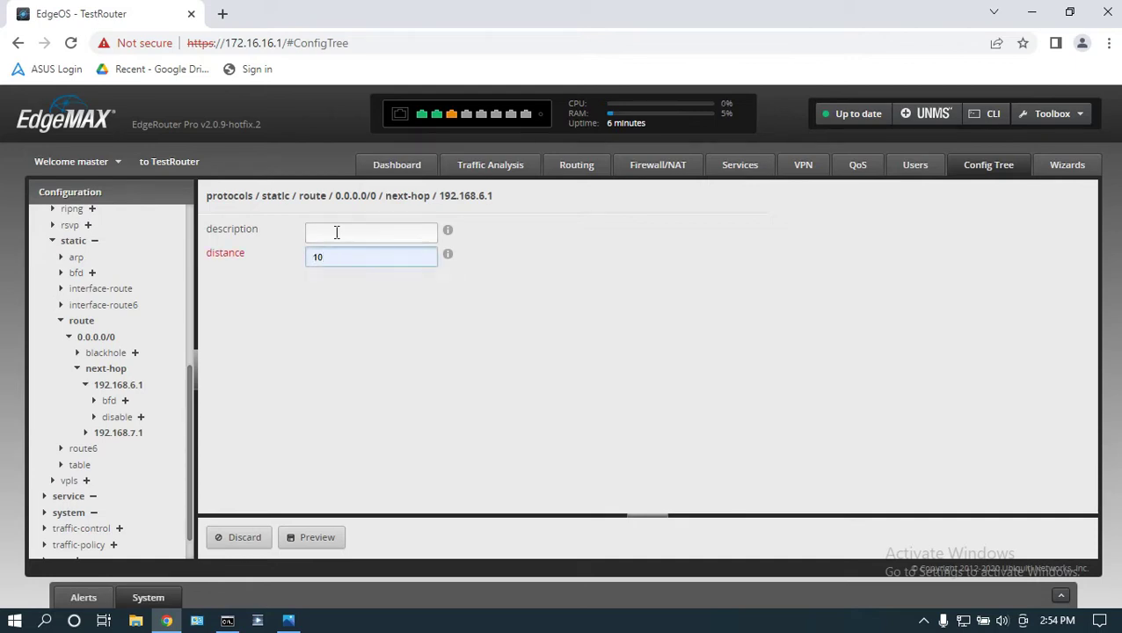
click(336, 232)
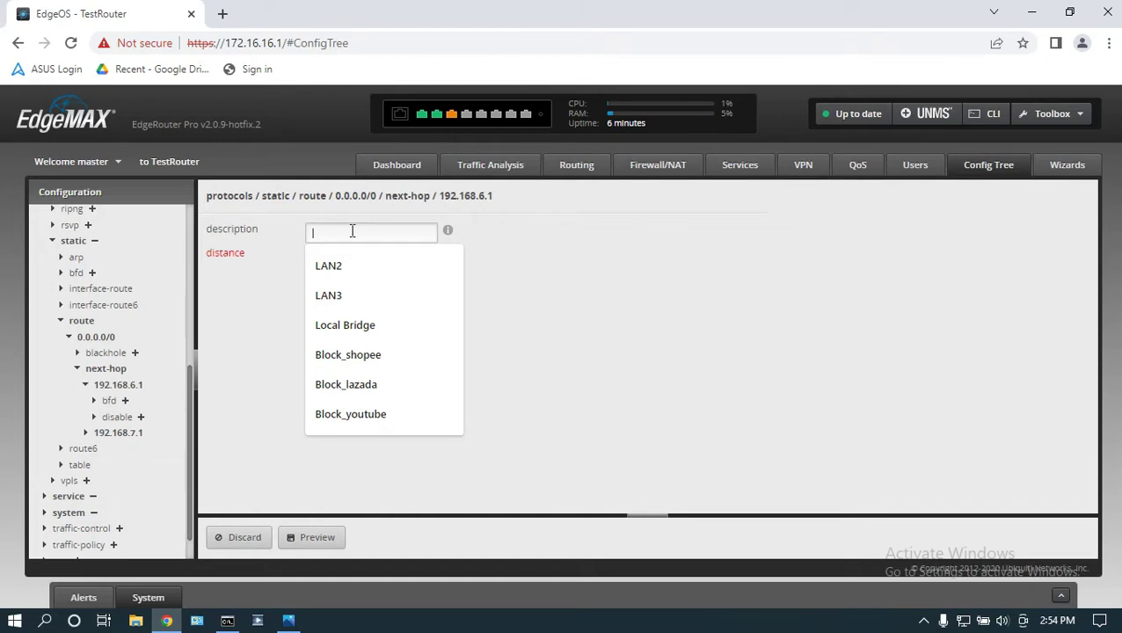
text(Secon)
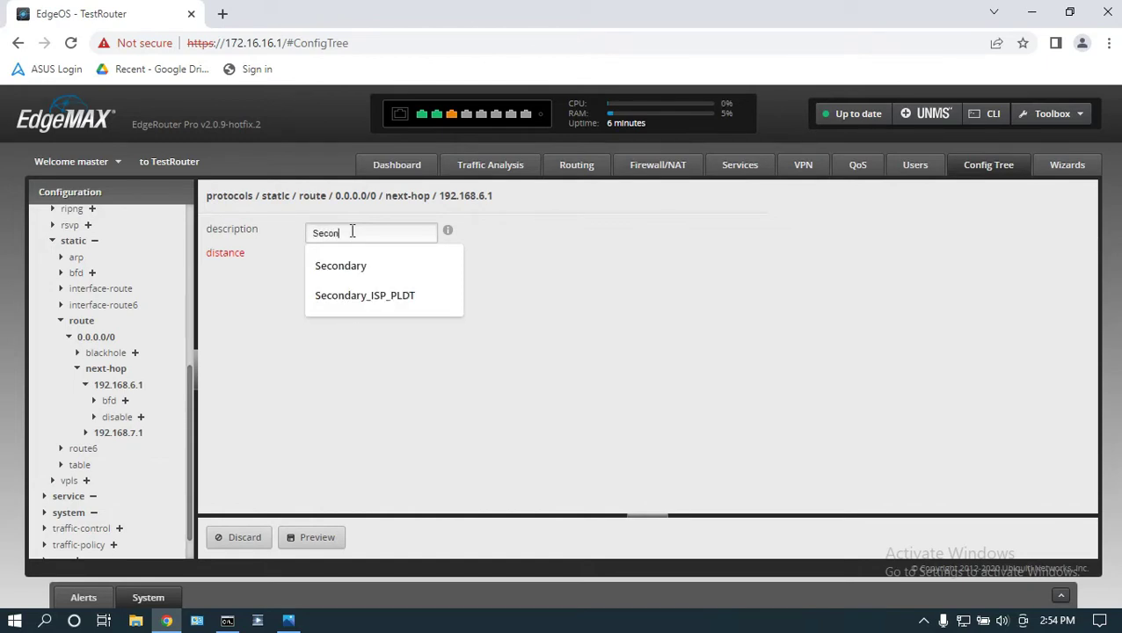
text(dary_ISP_)
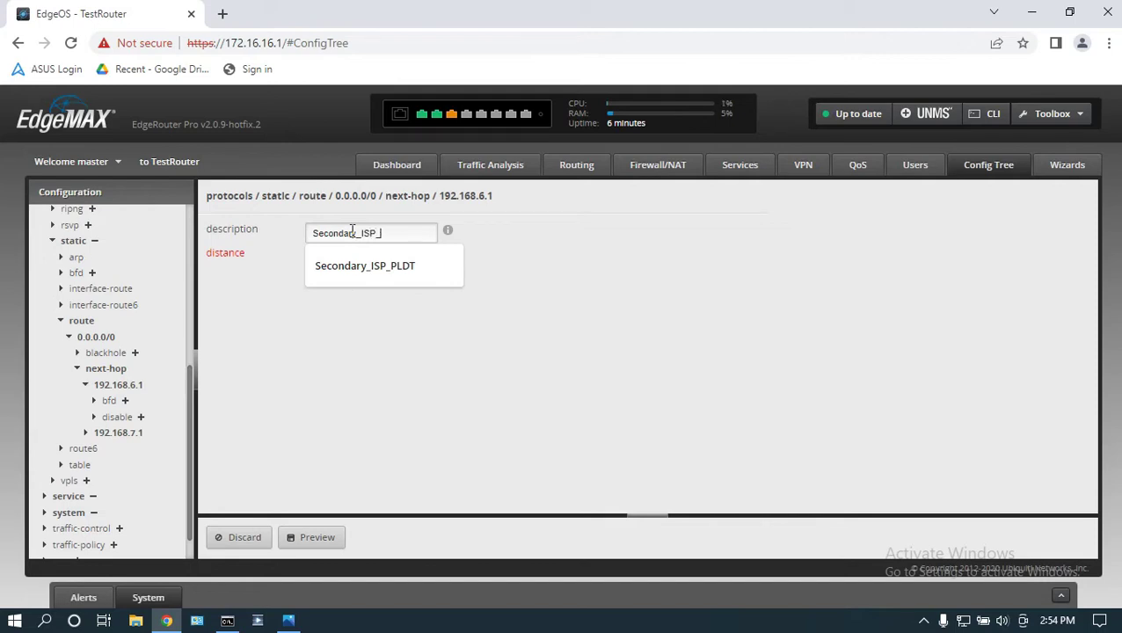
text(R)
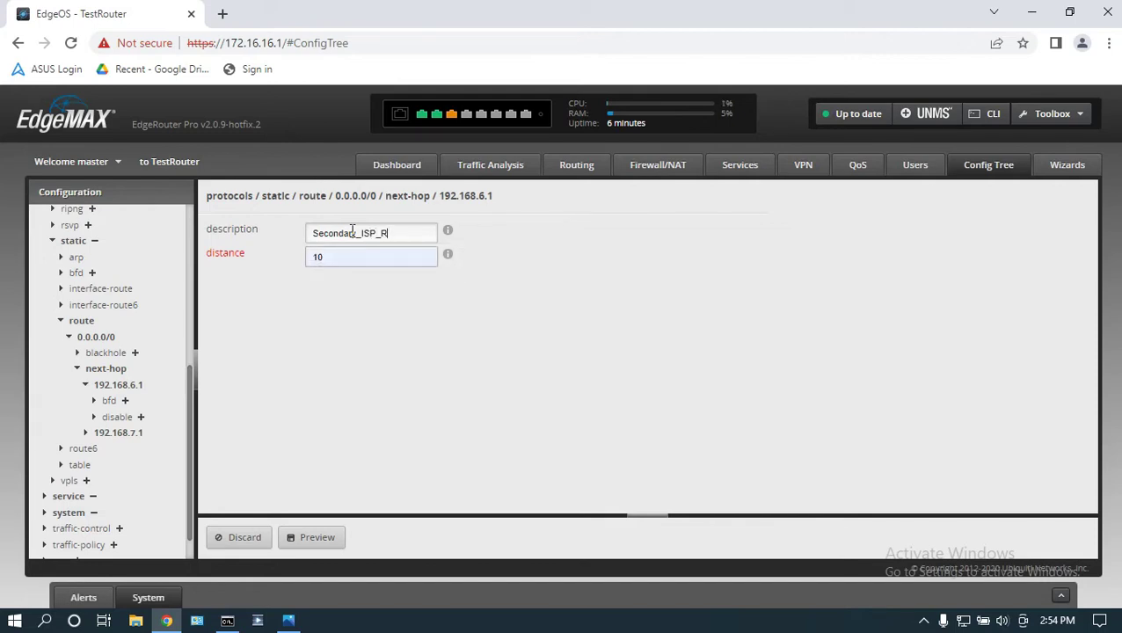
key(BackSpace)
text(P)
key(BackSpace)
text(RISE)
click(412, 328)
Give next-hop 192.168.7.1 description Primary_ISP_PLDT and distance 1, checking the task sheet
click(86, 432)
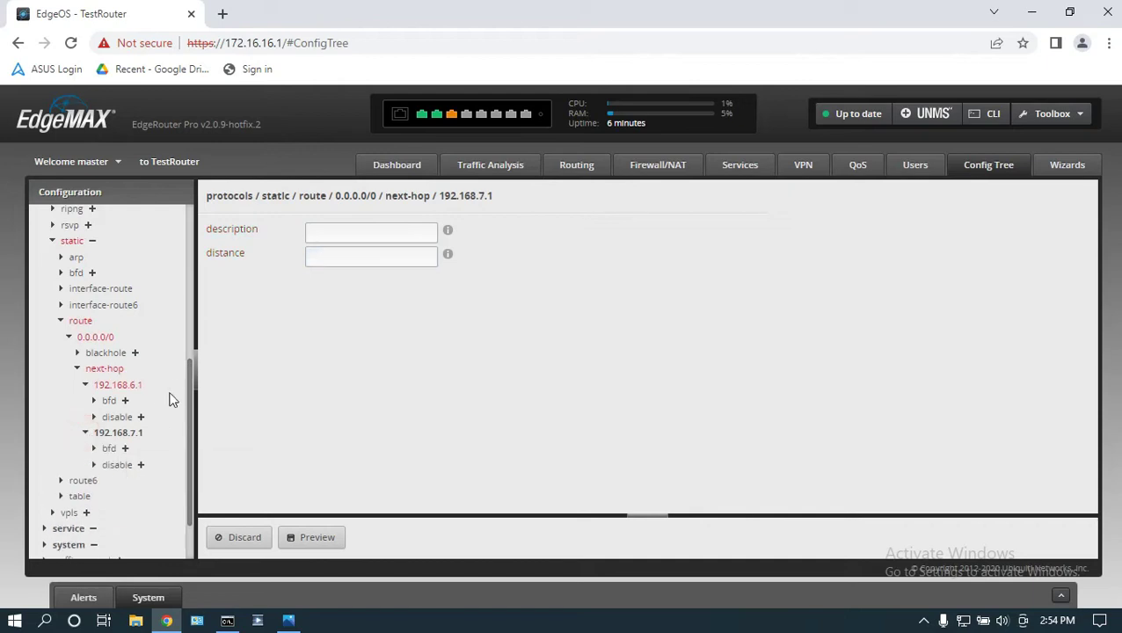
drag(187, 374, 185, 408)
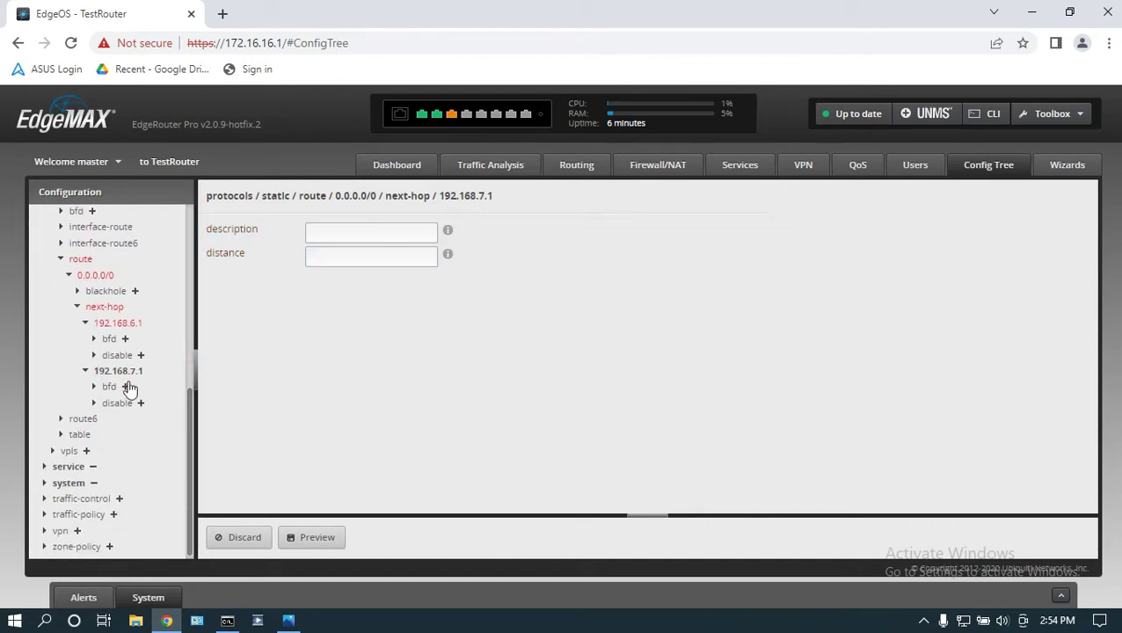
click(287, 620)
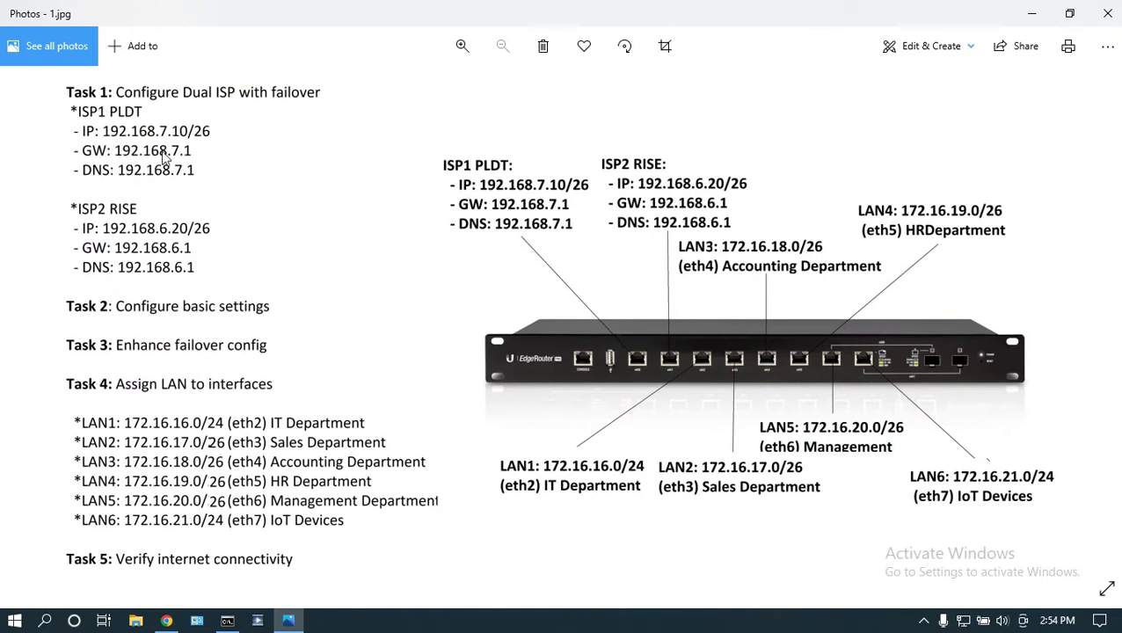
click(1030, 13)
click(343, 231)
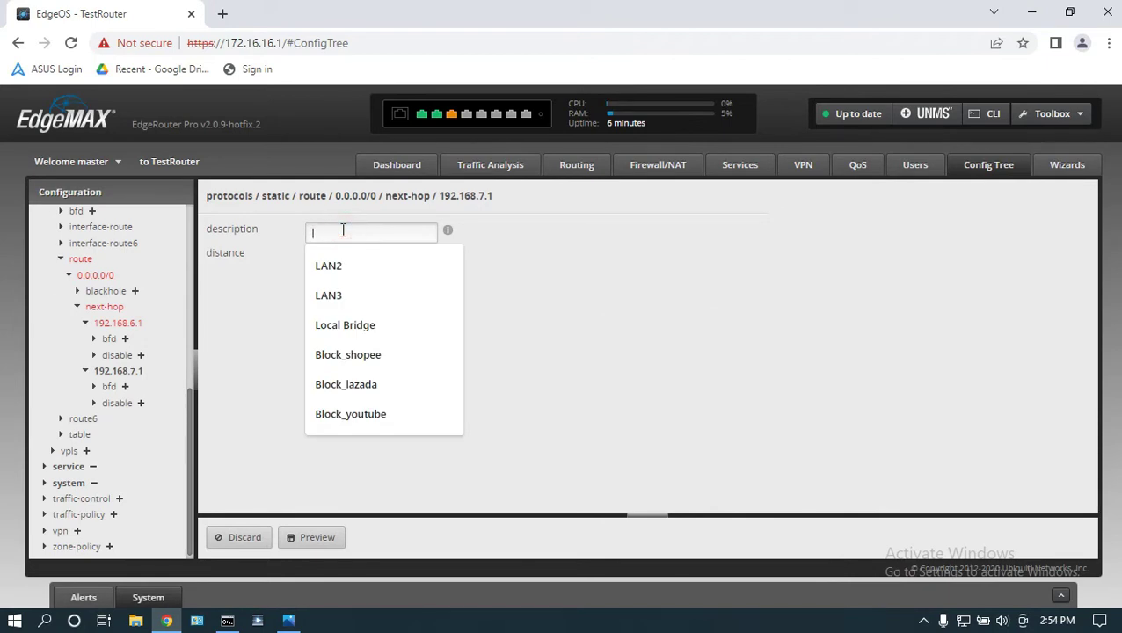
text(P)
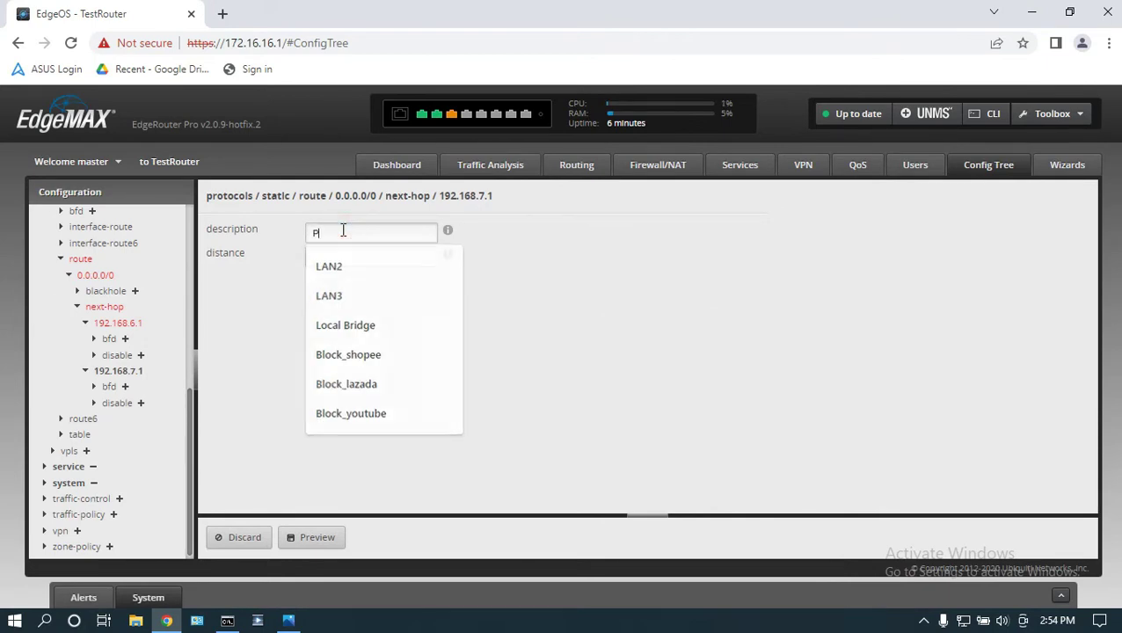
text(rimary)
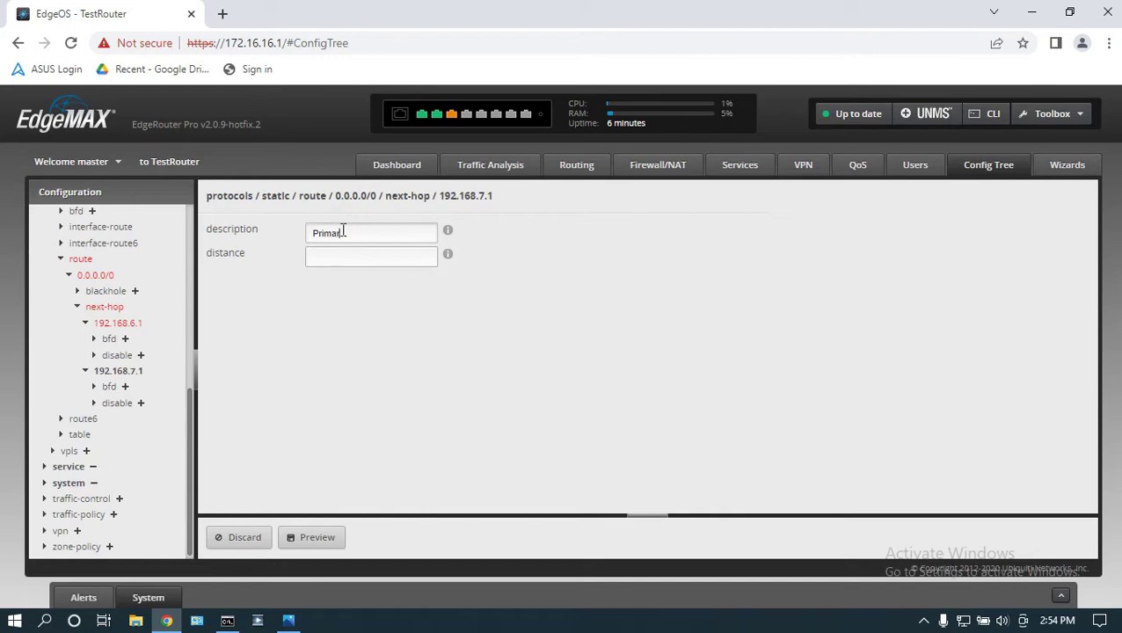
text(_ISP_PLDT)
click(331, 254)
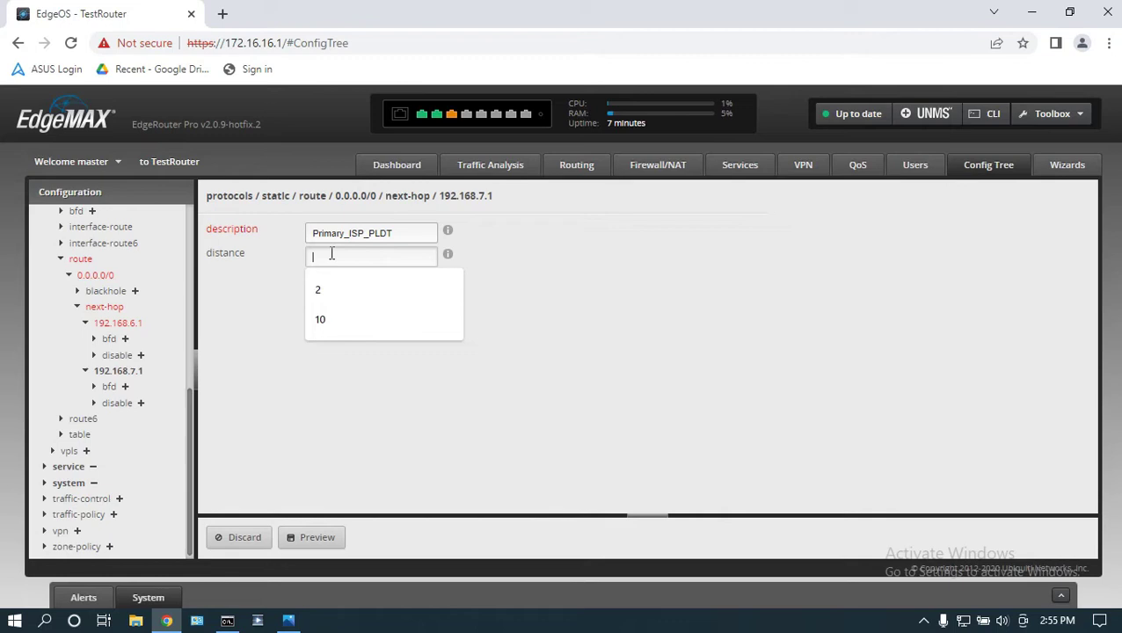
text(1)
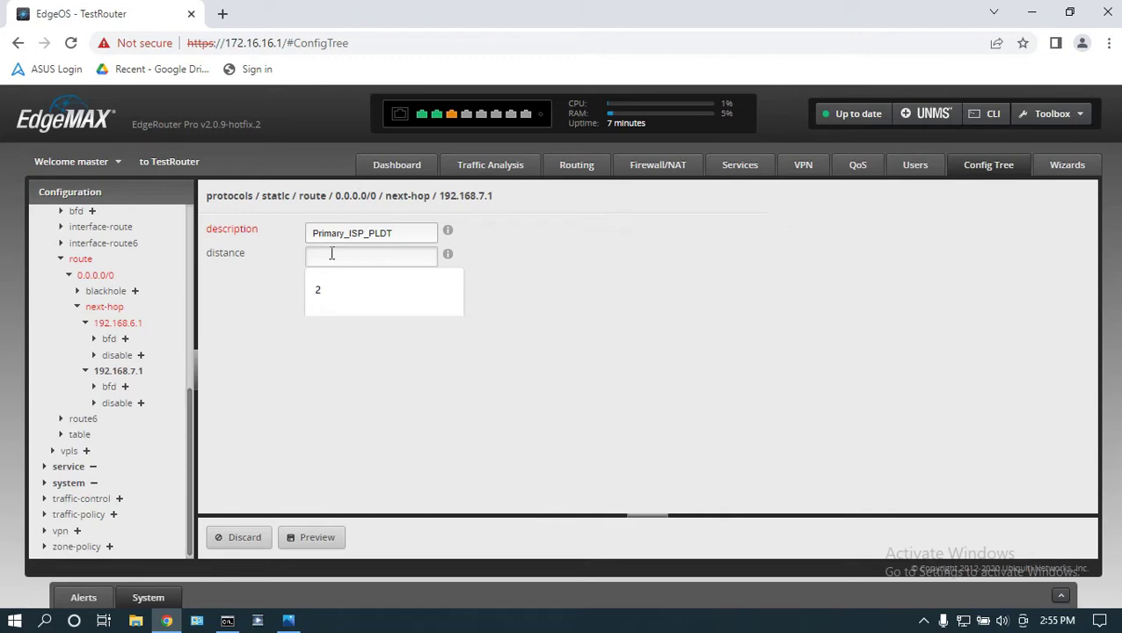
click(477, 397)
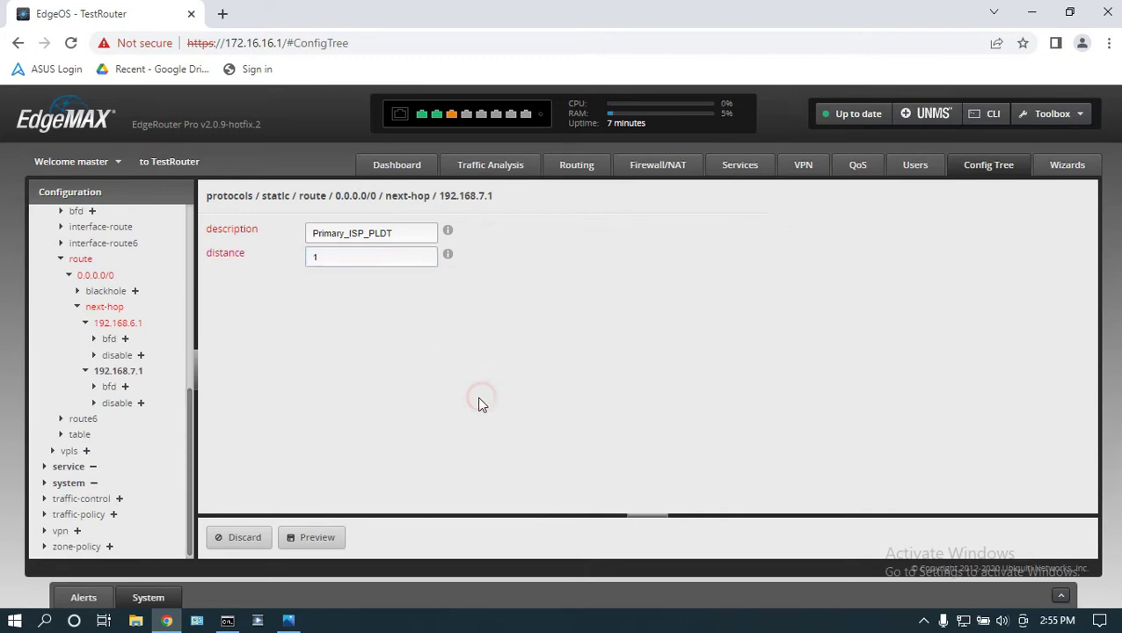
Preview and apply the pending configuration changes
click(303, 545)
scroll(411, 433, down, 1)
click(308, 523)
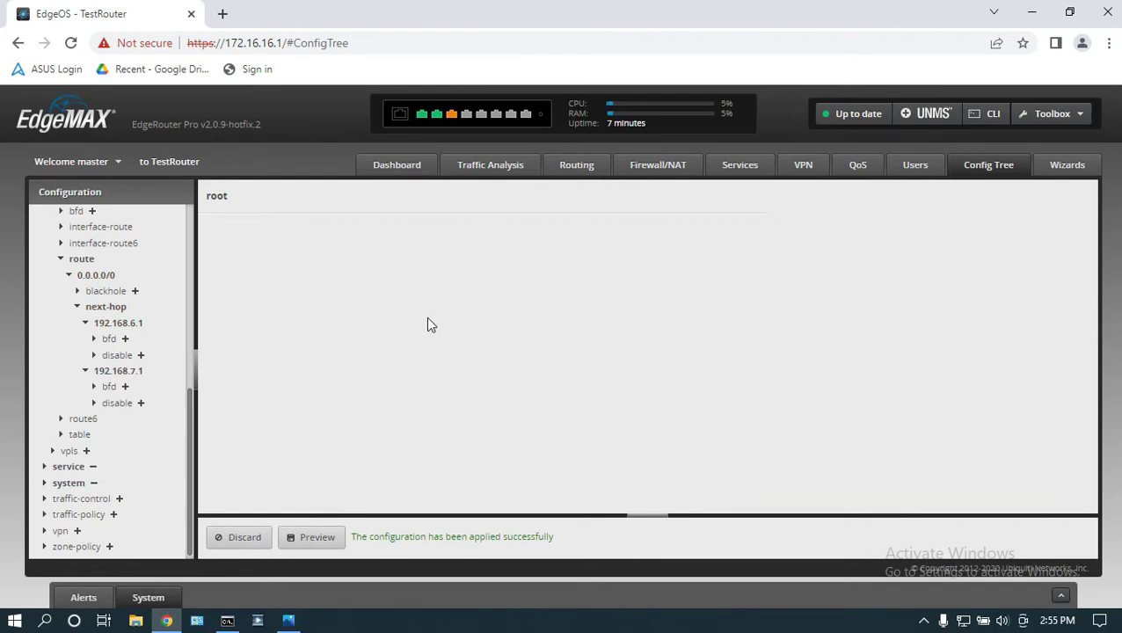
Enable Traffic Analysis operational status, confirm it, and return to the Config Tree
click(397, 164)
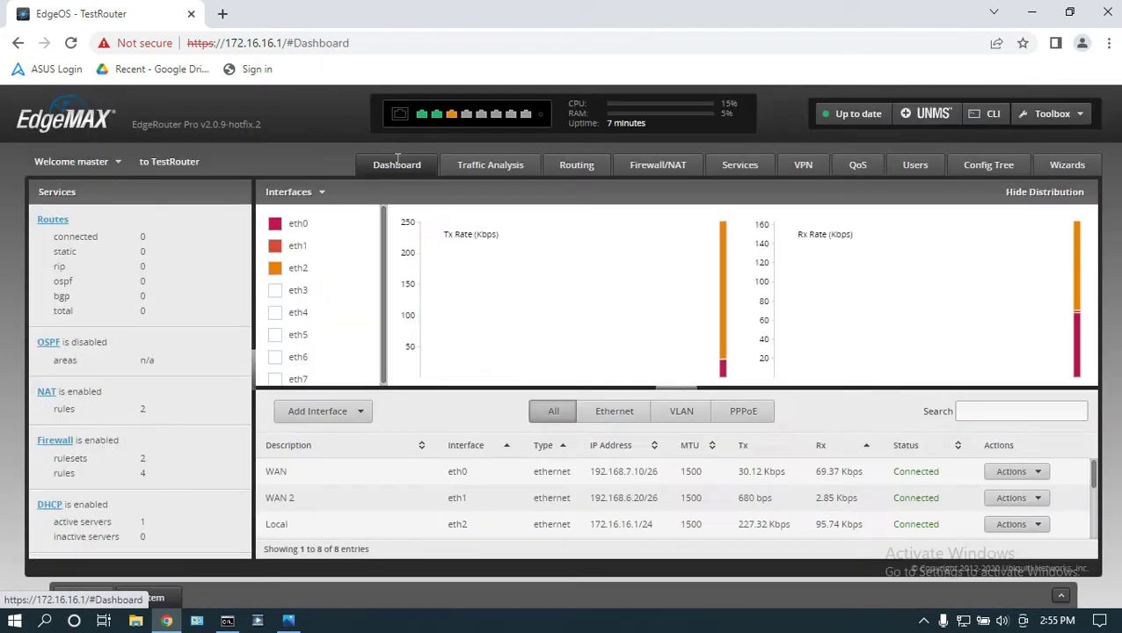
click(503, 167)
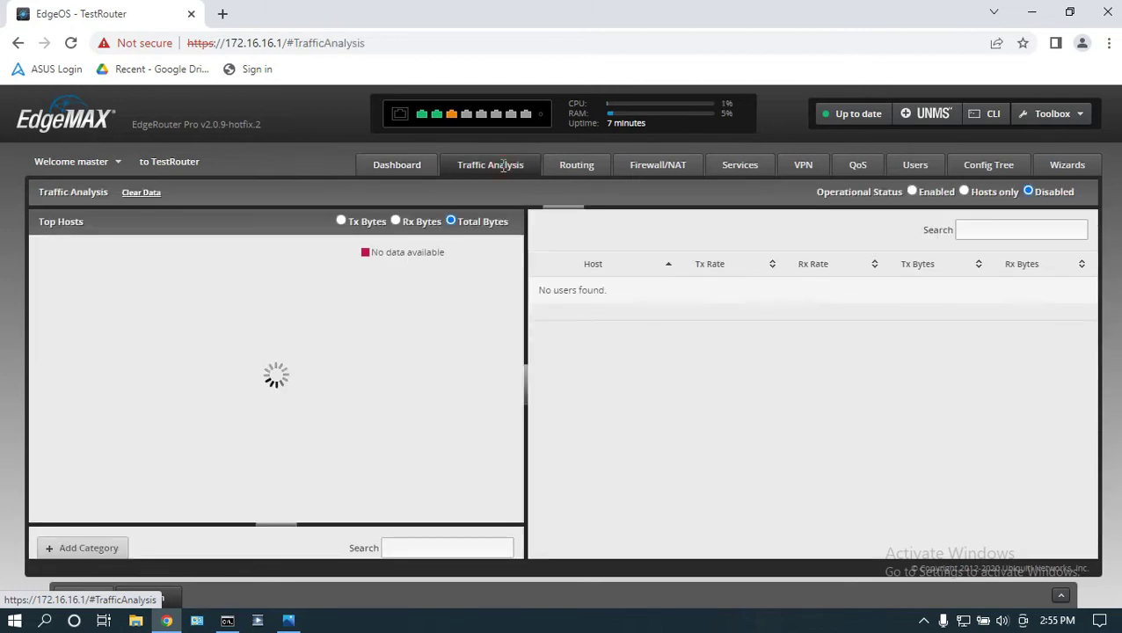
click(289, 621)
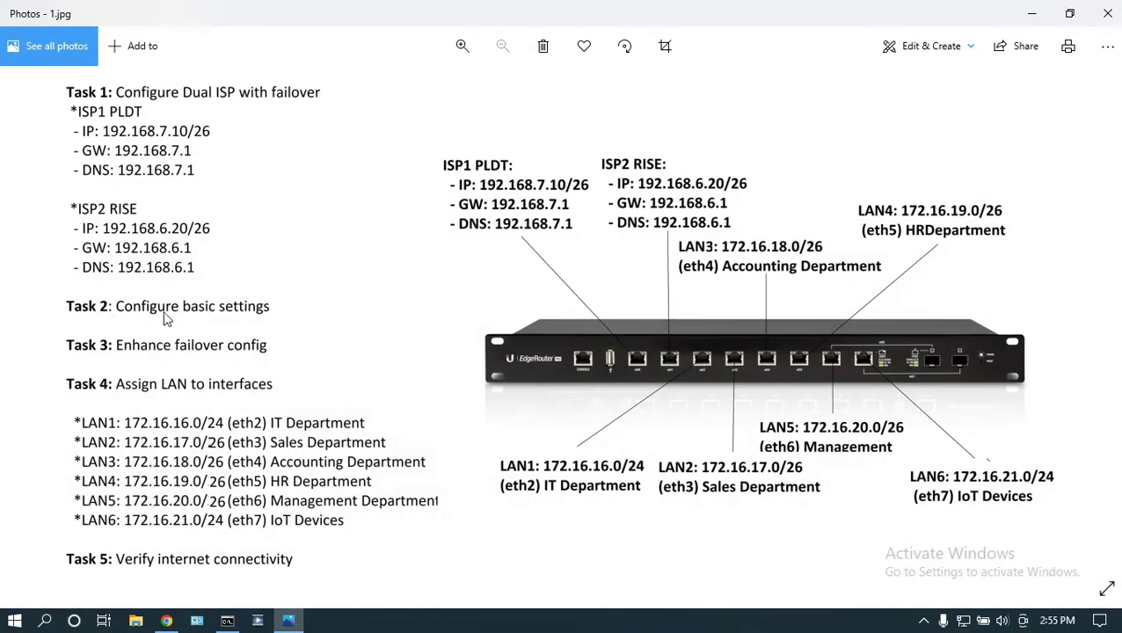
click(1032, 13)
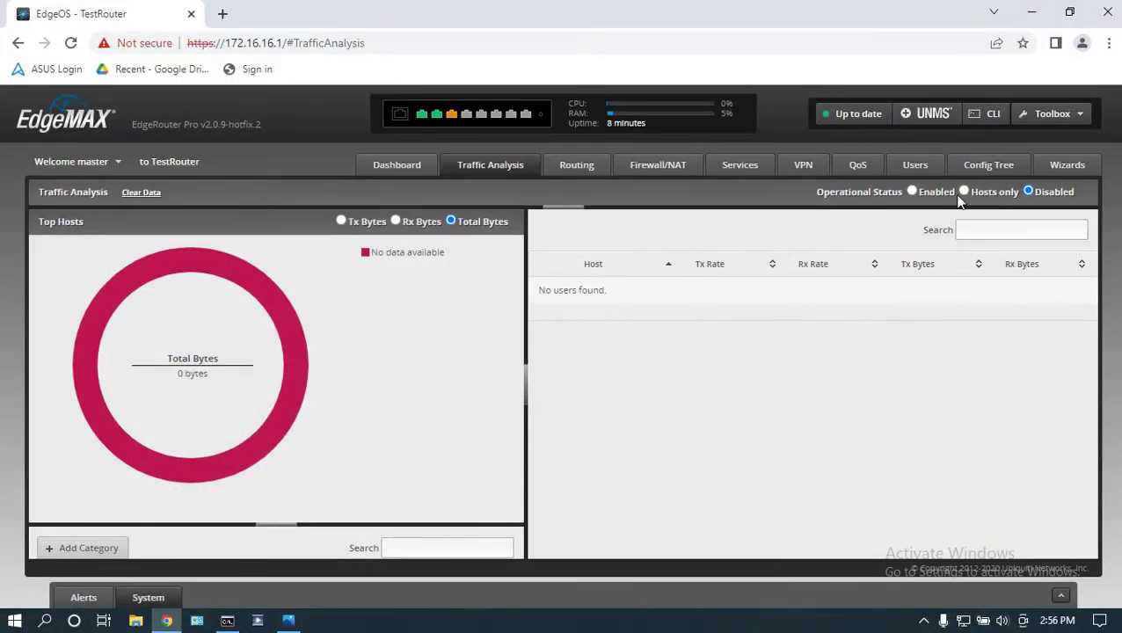
click(913, 193)
click(616, 394)
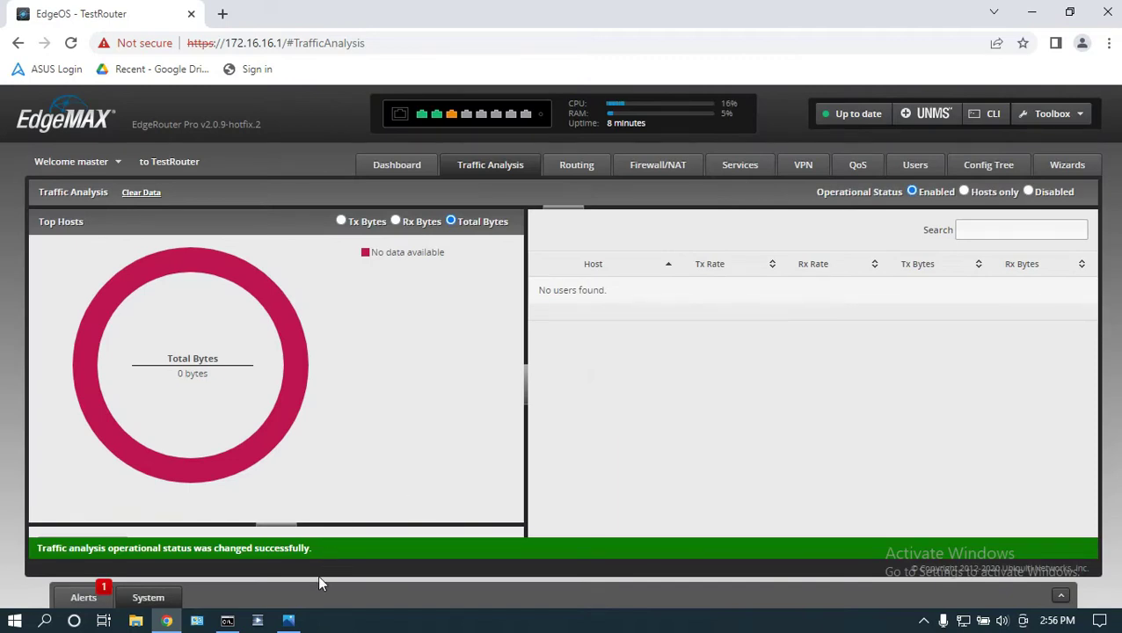
click(1003, 165)
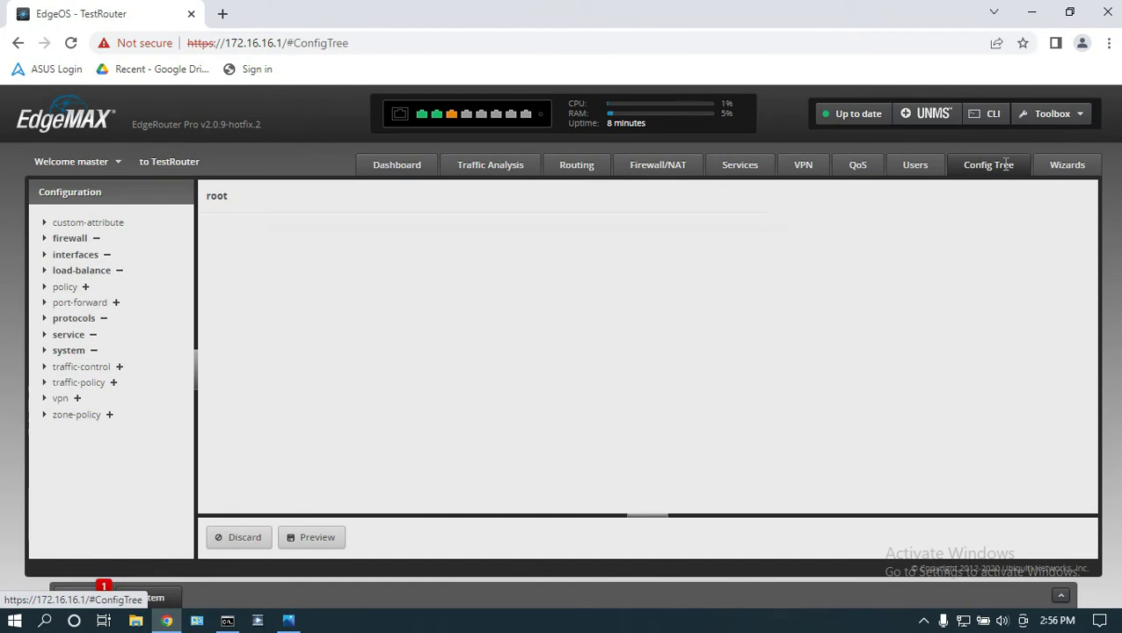
In the routes table, highlight Primary_ISP_PLDT's 0.0.0.0 route via 192.168.7.1 and Secondary_ISP_RISE's In FIB value
click(570, 167)
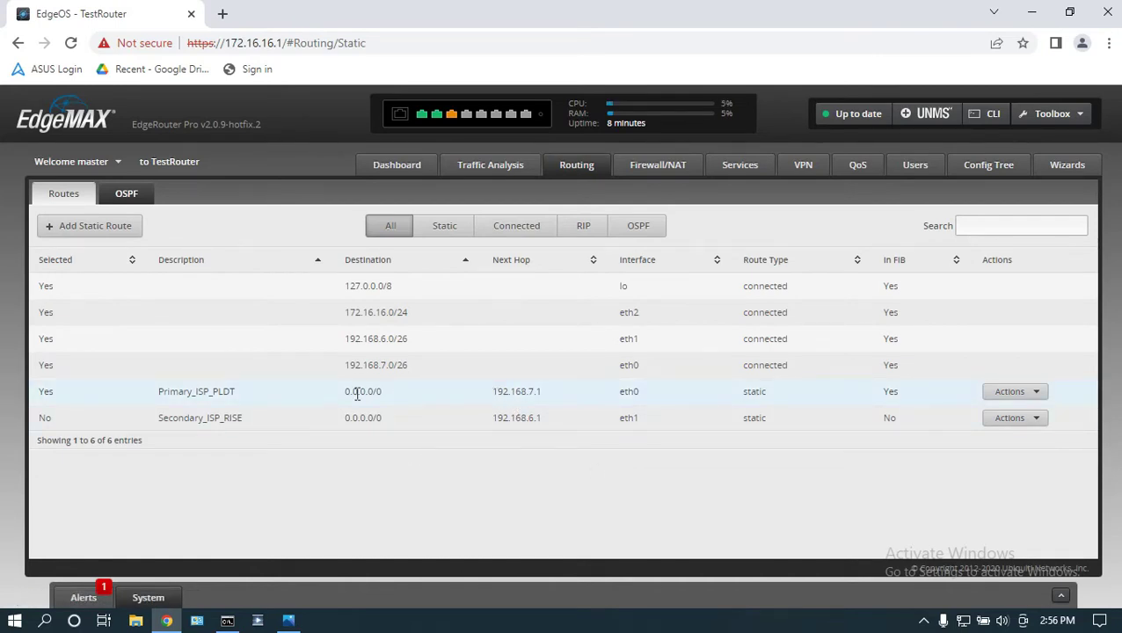
drag(160, 390, 236, 396)
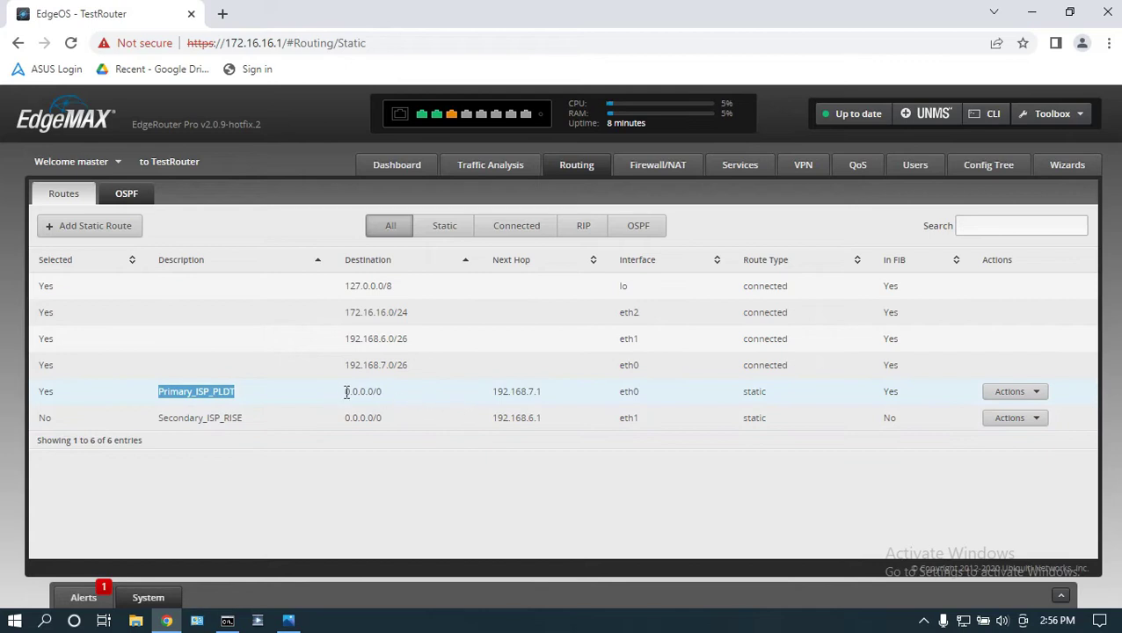
drag(346, 393, 377, 395)
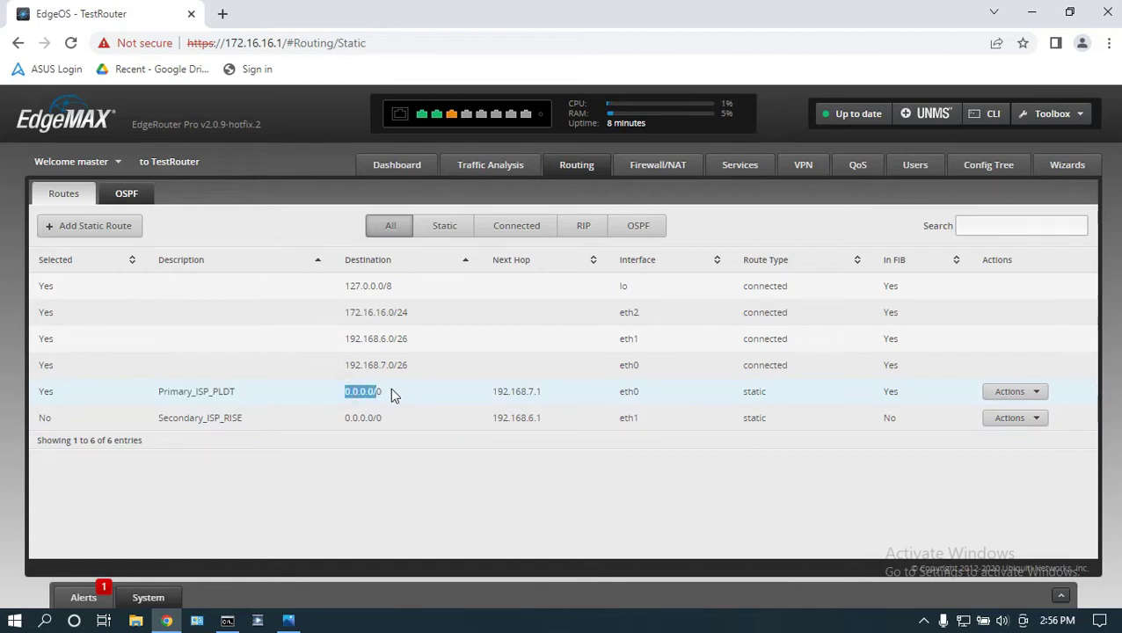
drag(496, 391, 546, 396)
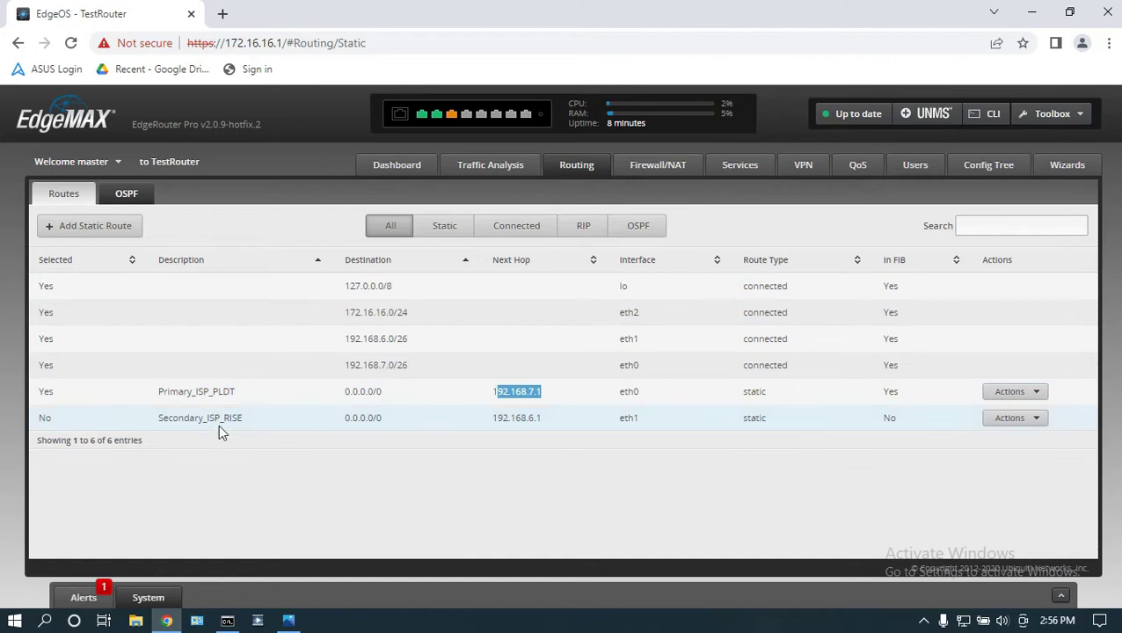
drag(904, 419, 865, 449)
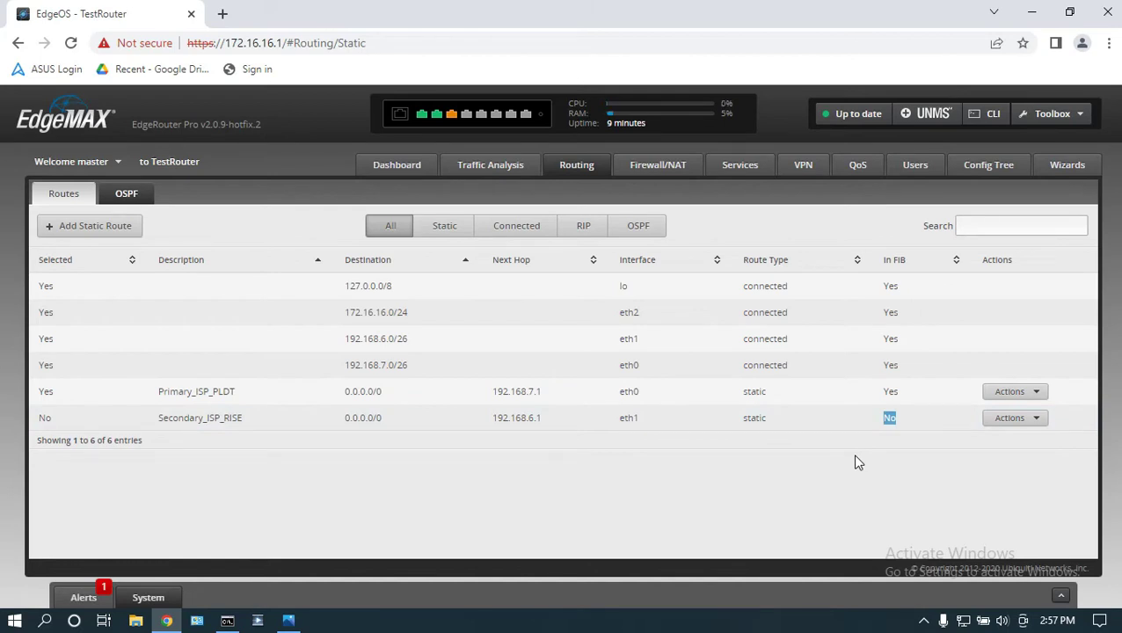
Run a Speedtest by Ookla test over PLDT: 1 ms ping, 94.40 Mbps down, 94.84 Mbps up
click(222, 14)
click(246, 44)
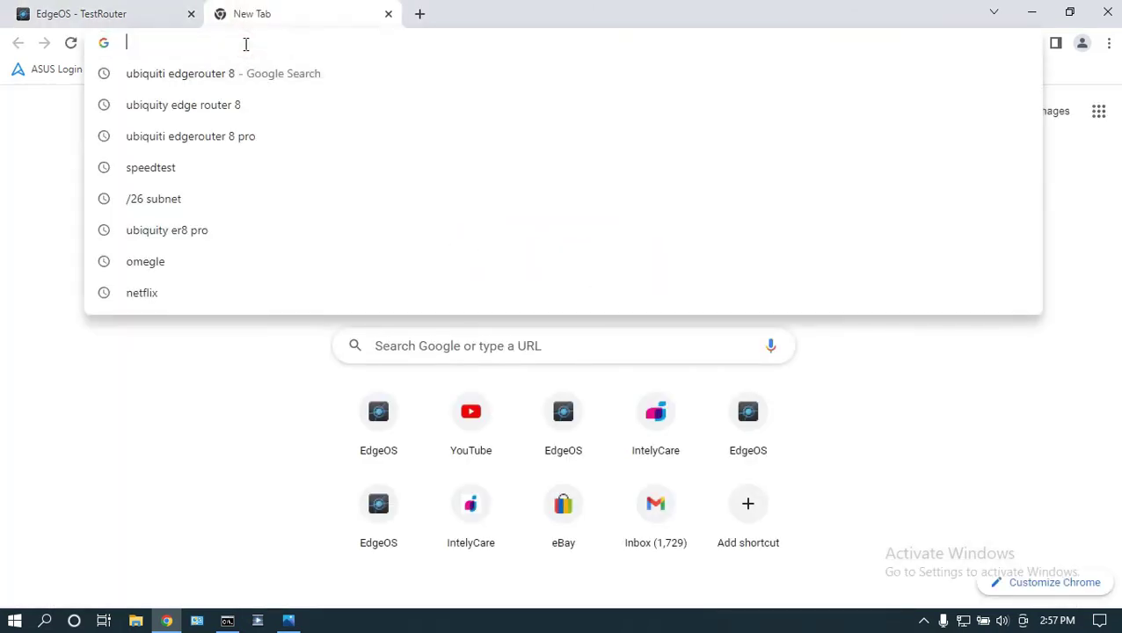
text(speedtest.net)
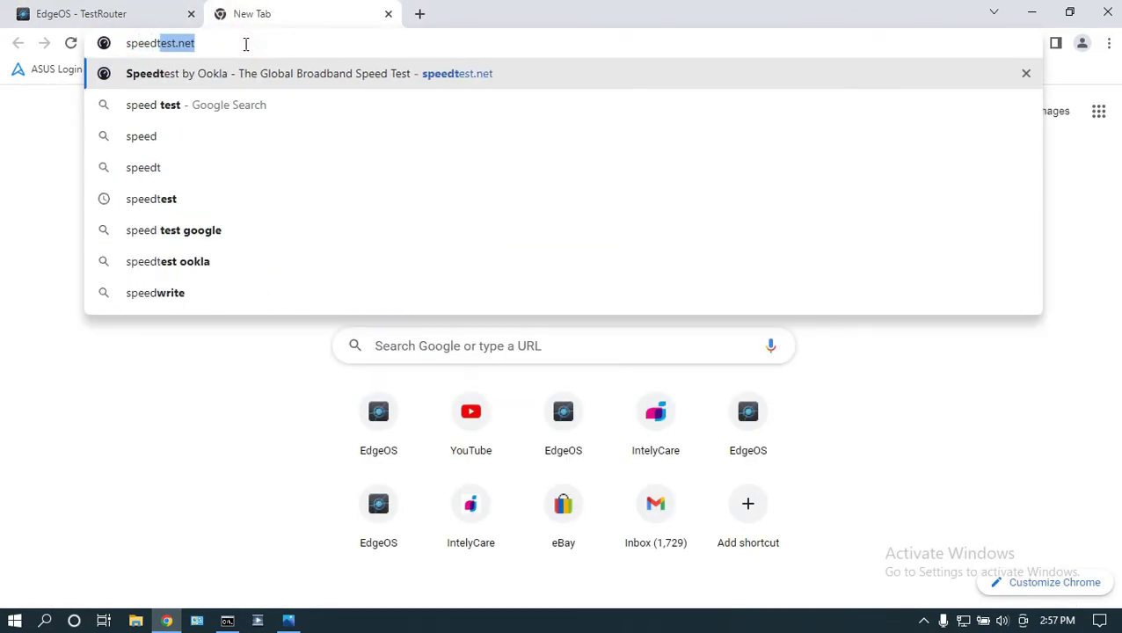
key(Return)
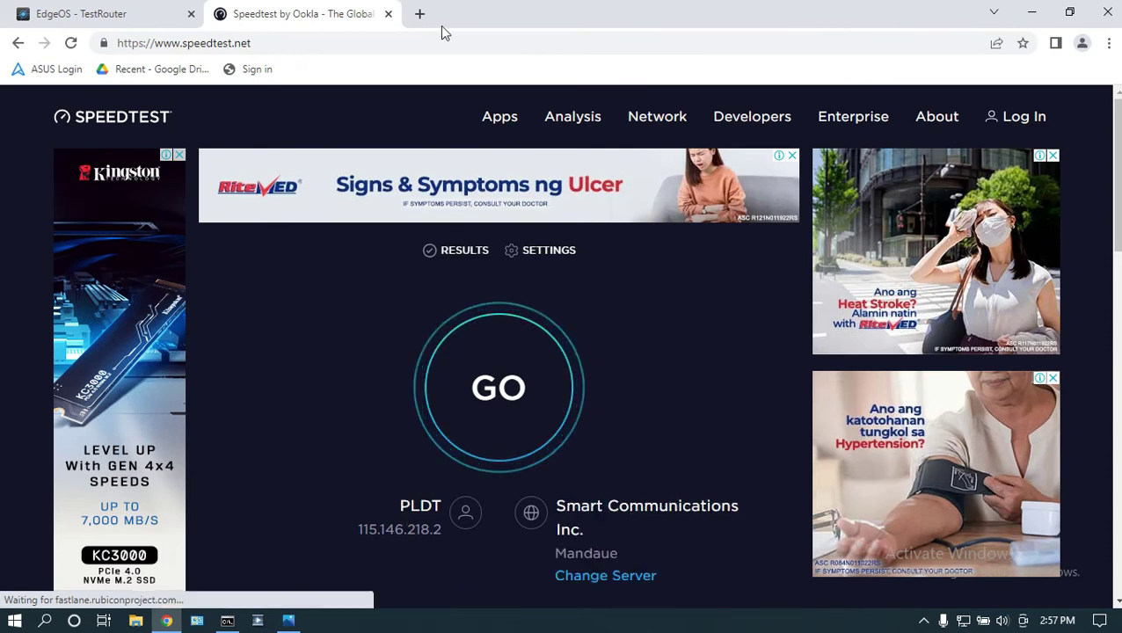
click(420, 14)
click(495, 411)
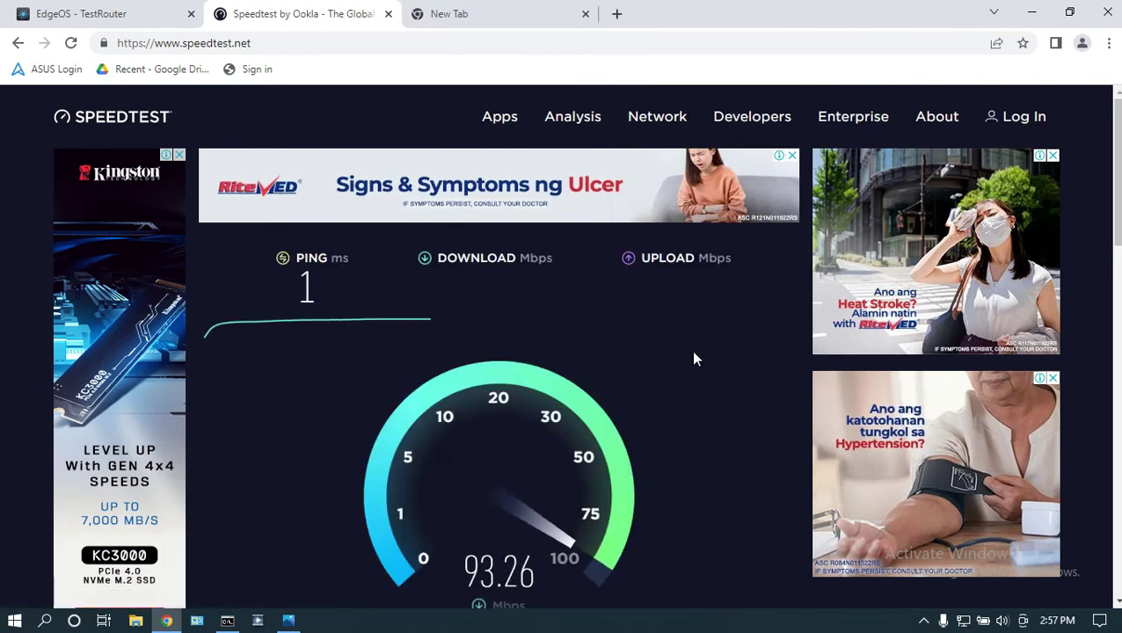
scroll(714, 345, down, 1)
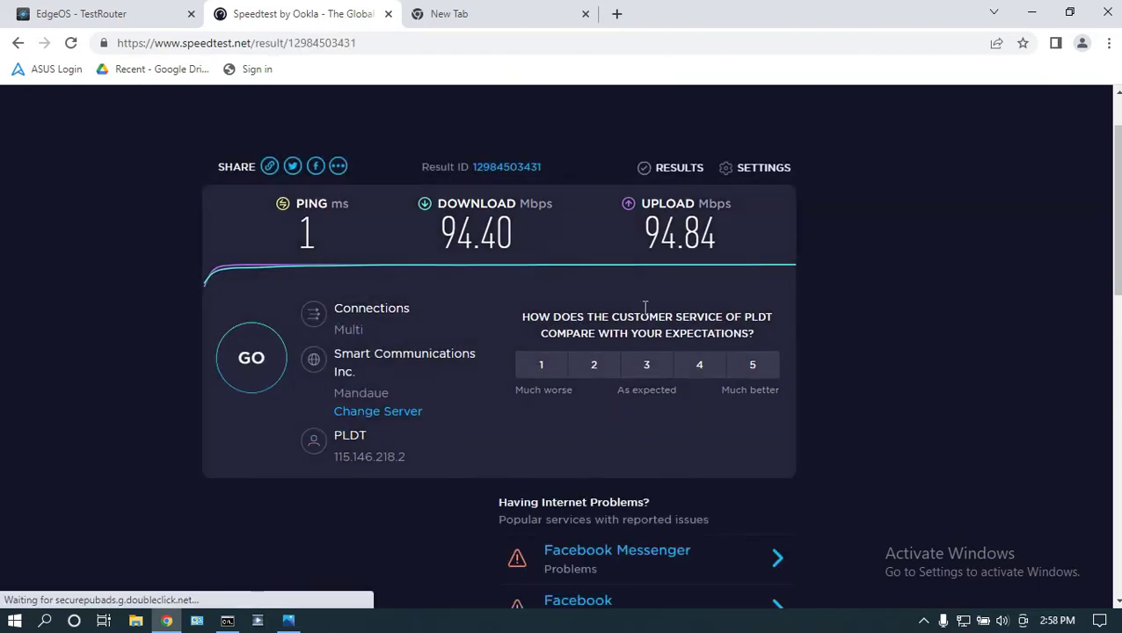
click(126, 9)
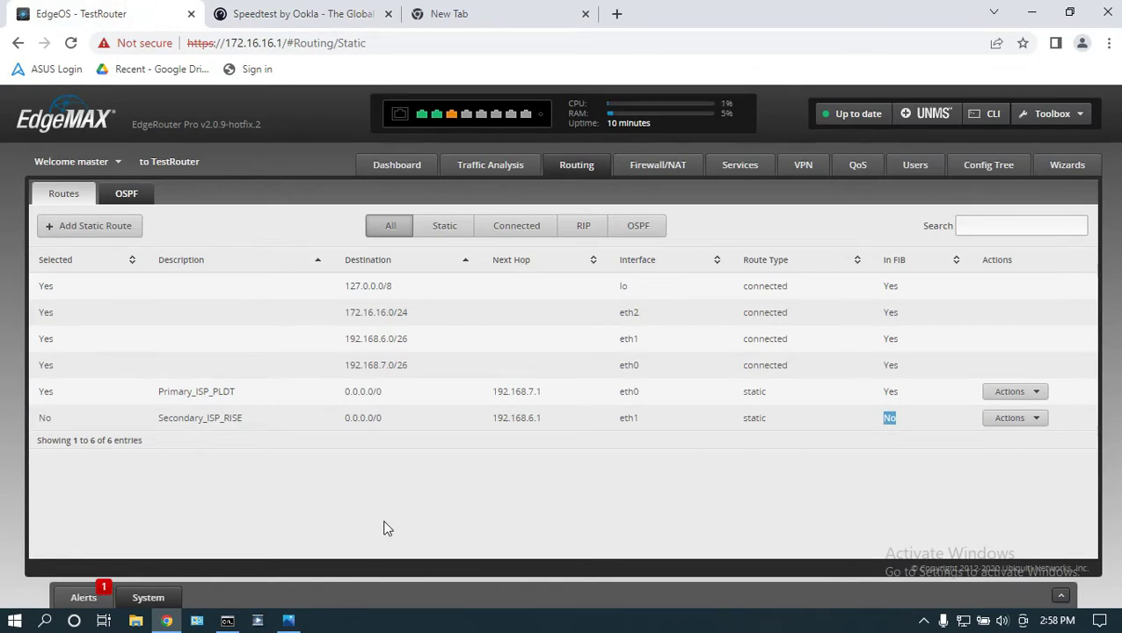
Start a continuous ping google.com -t in Command Prompt, then return to the EdgeOS dashboard
click(397, 165)
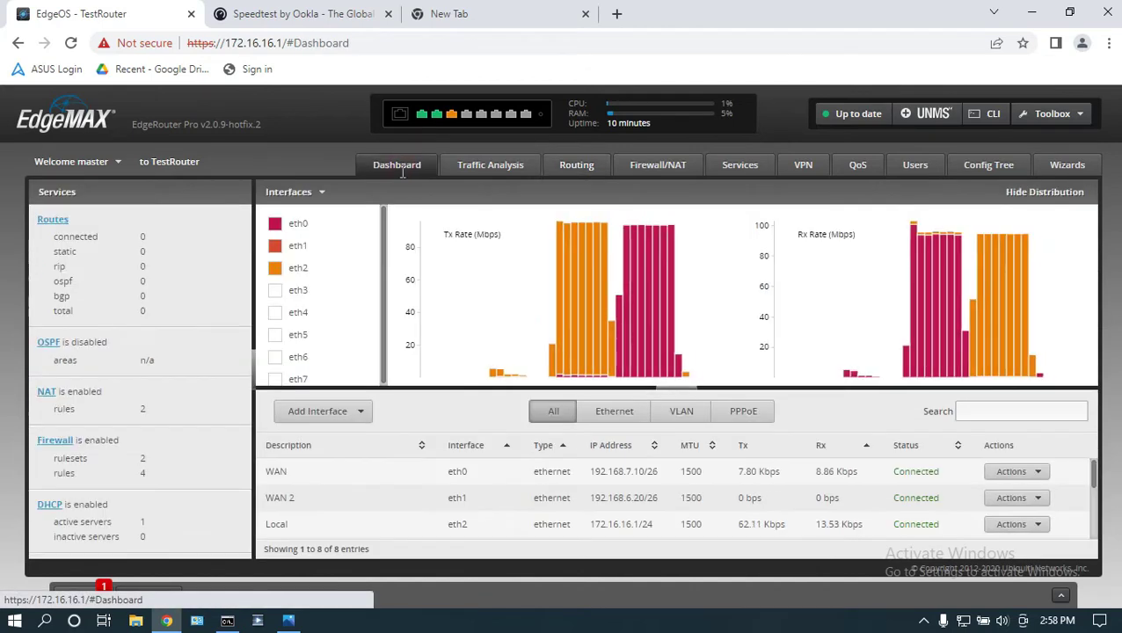
key(alt+Tab)
drag(578, 110, 946, 86)
click(824, 463)
text(ping googl)
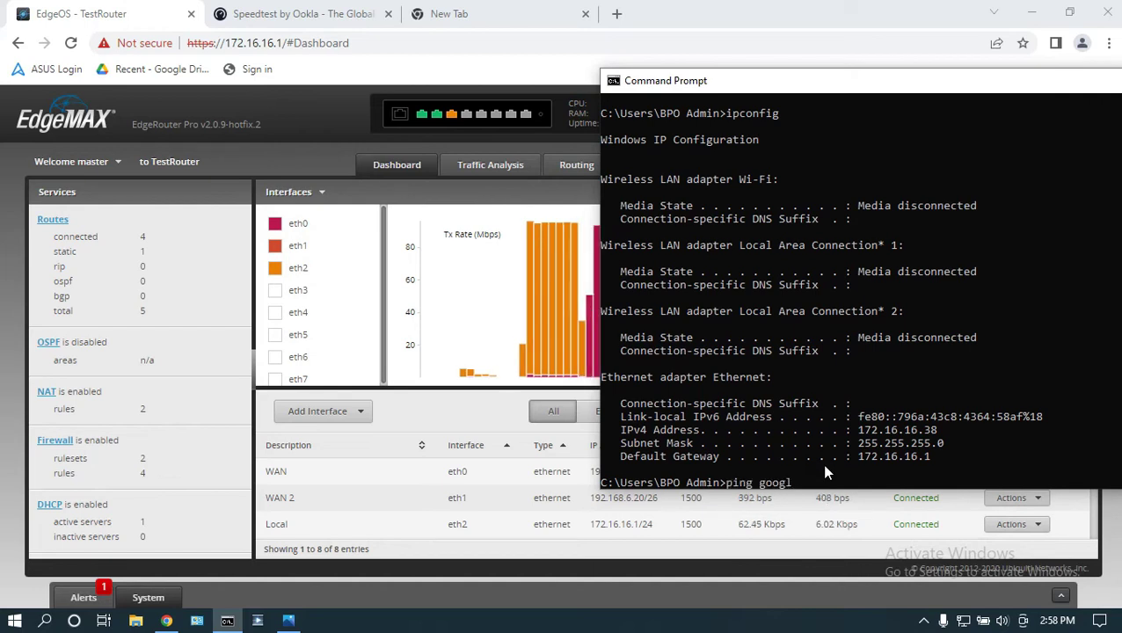
text(-t)
key(Return)
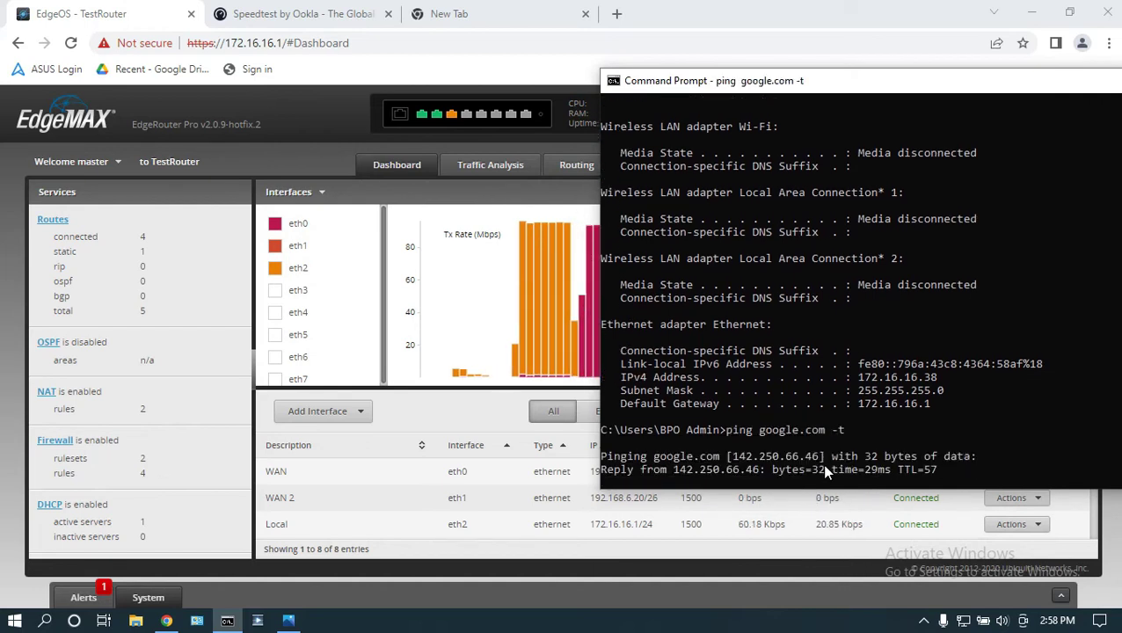
click(134, 7)
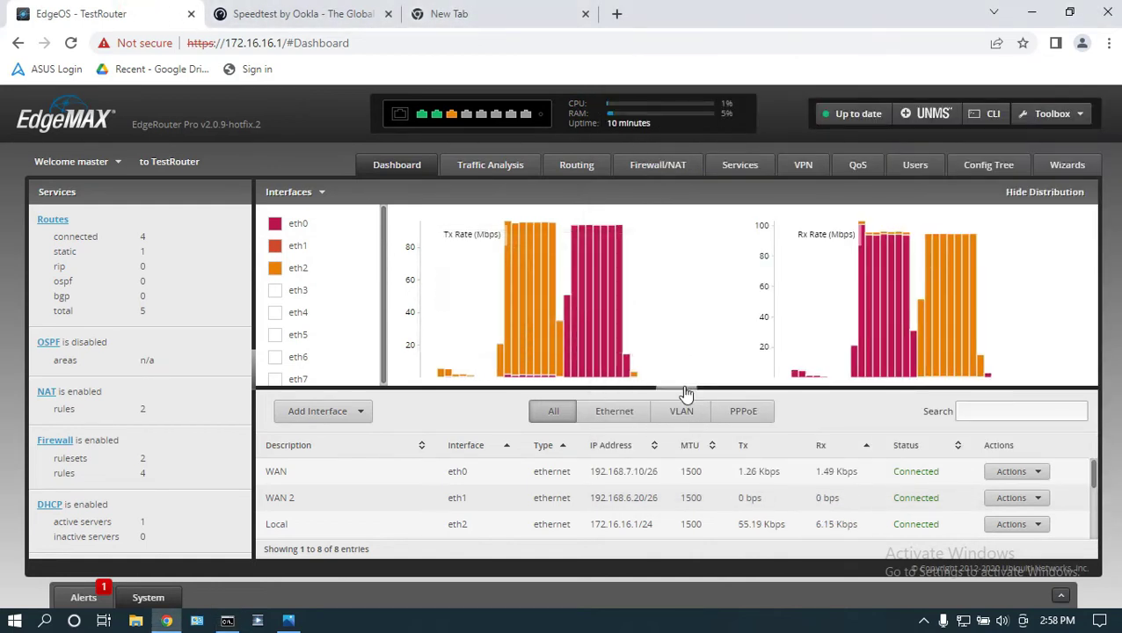
click(684, 389)
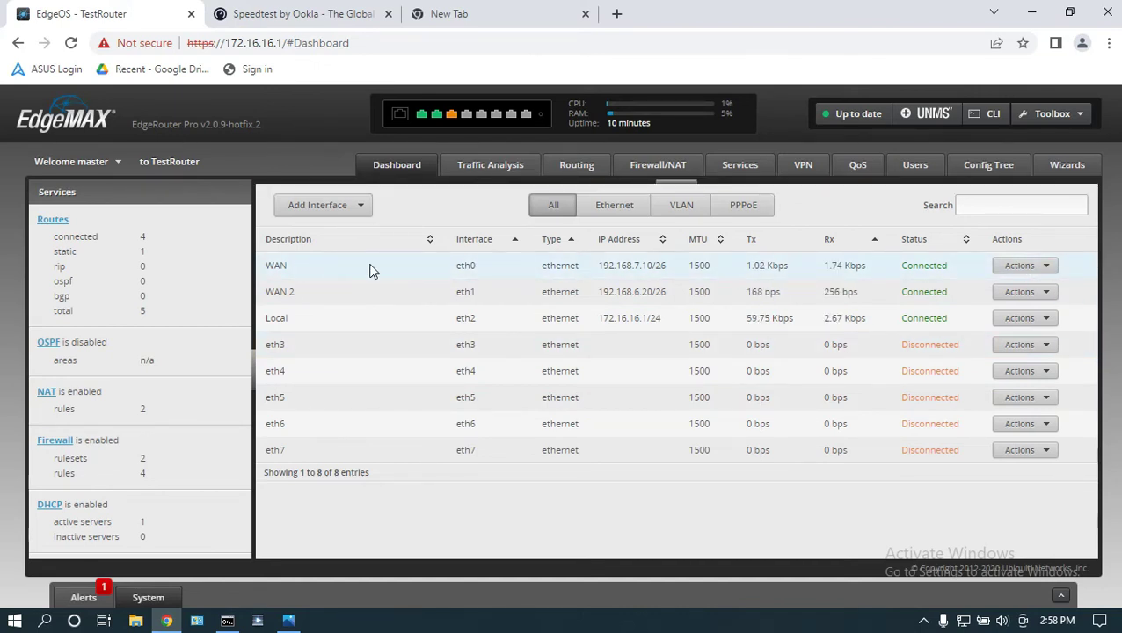
Disable WAN interface eth0 and watch the ping resume via WAN 2 after two timeouts
click(1016, 264)
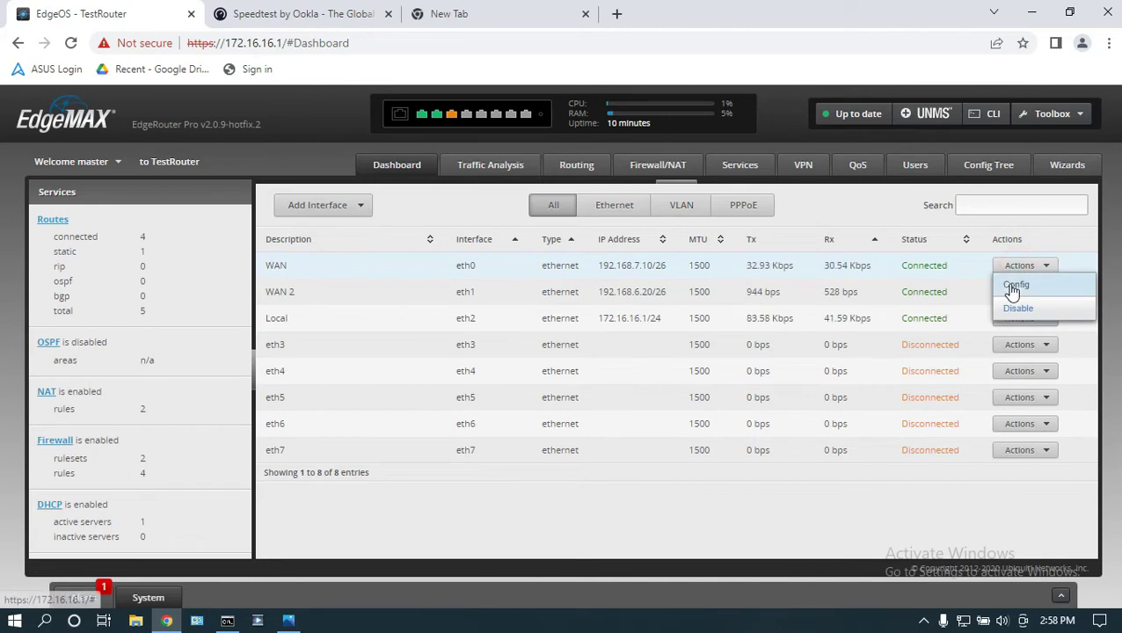
click(1017, 309)
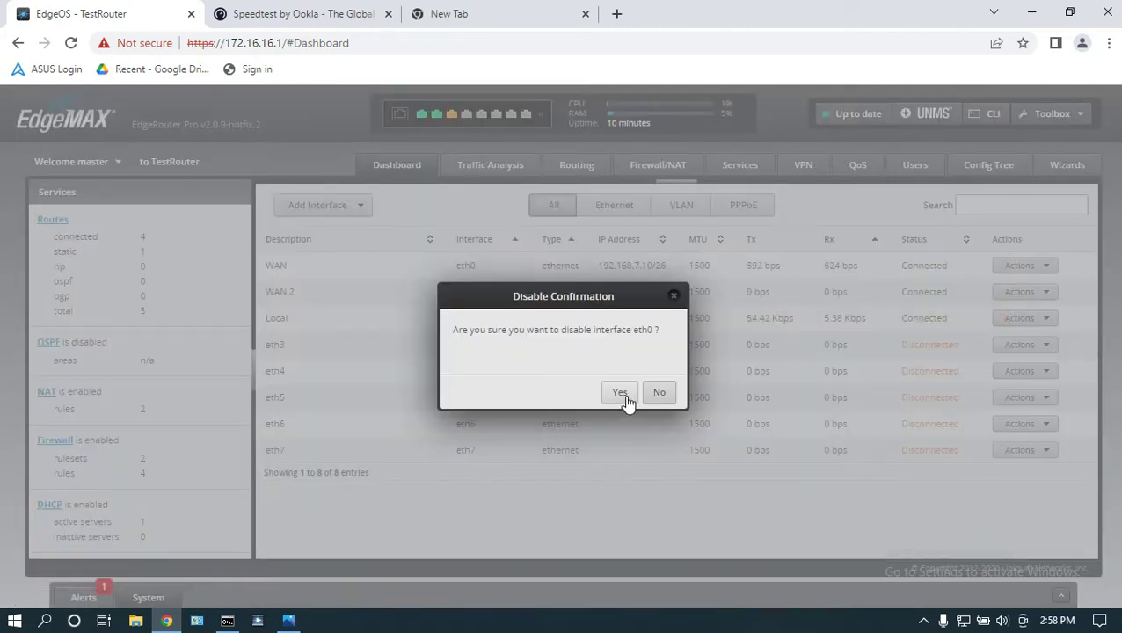
click(625, 399)
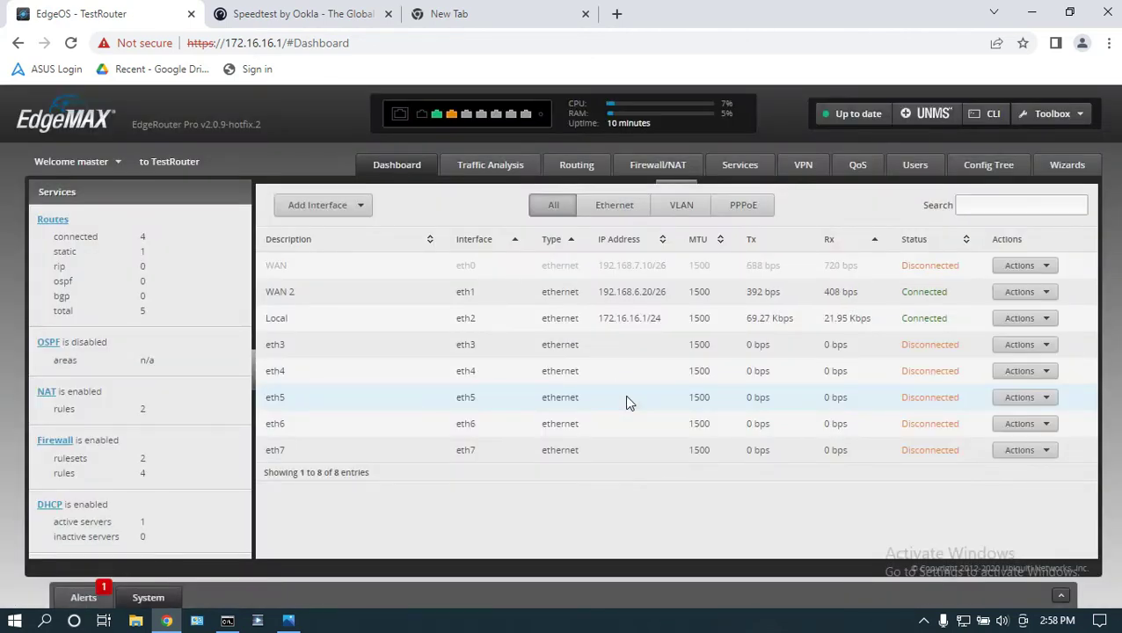
click(227, 621)
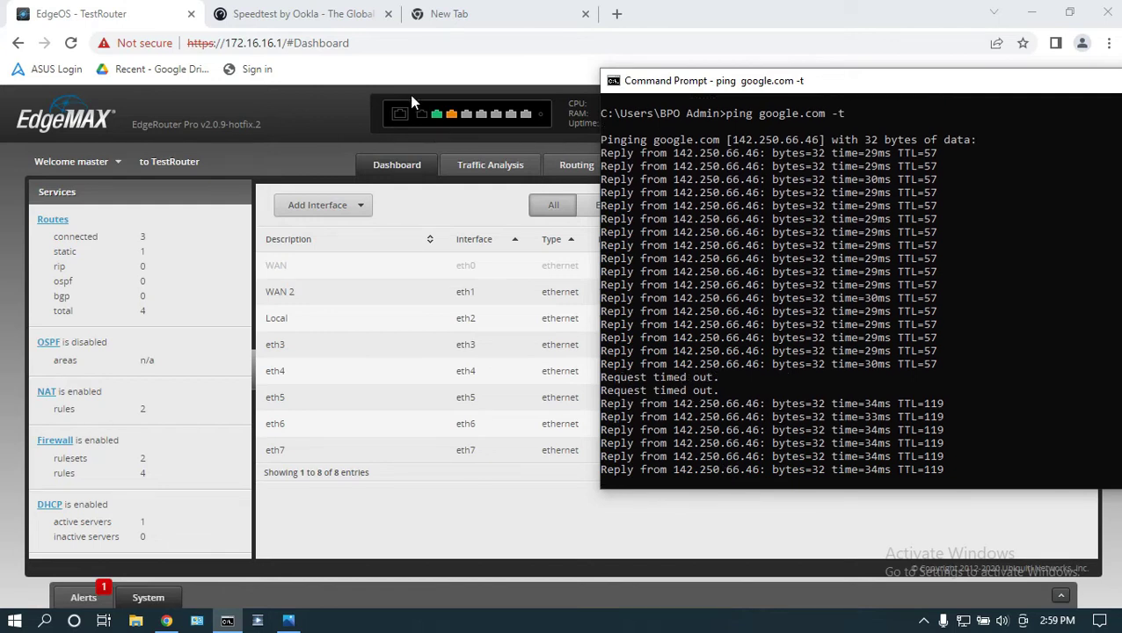
Rerun Speedtest over the backup Rise link: 2 ms ping, 91.33 Mbps down, 94.89 Mbps up
click(388, 14)
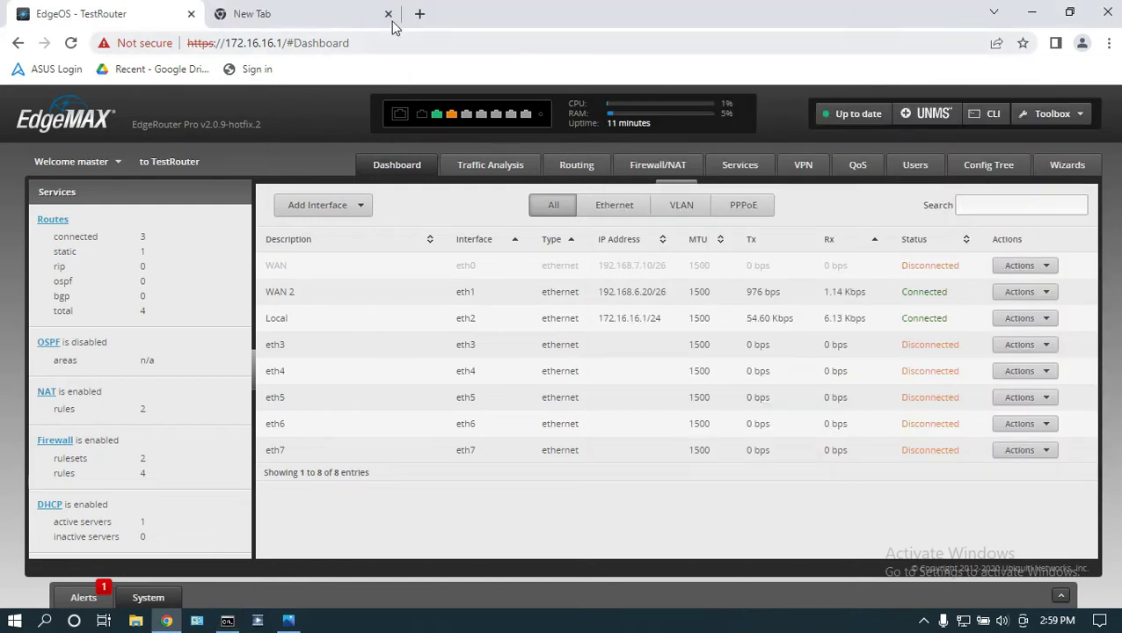
click(333, 15)
click(336, 44)
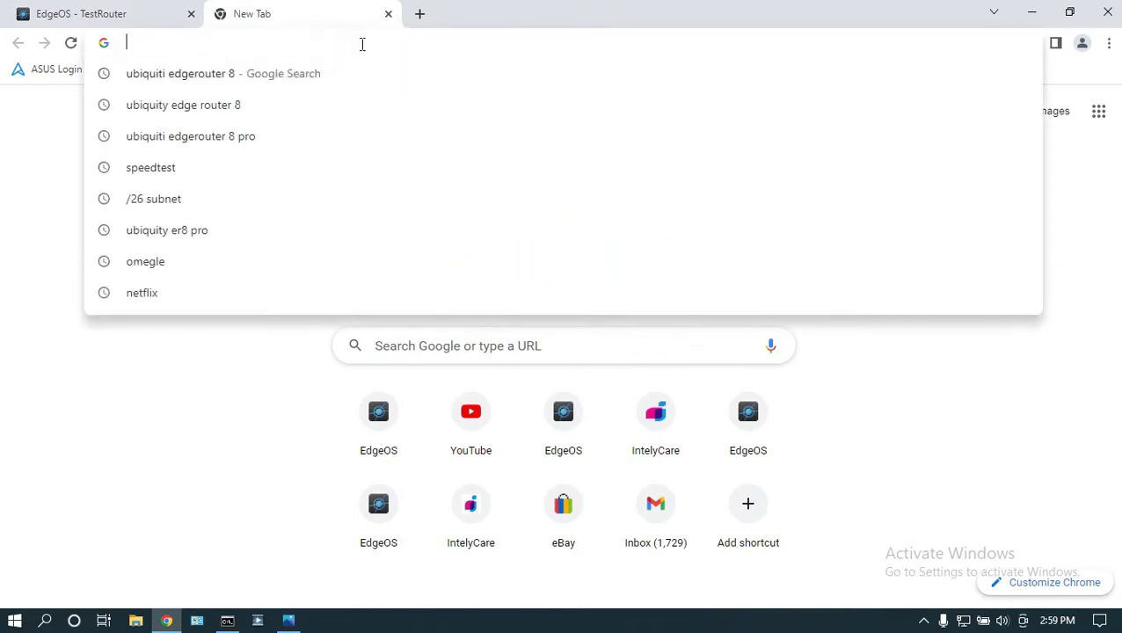
text(speed)
key(Return)
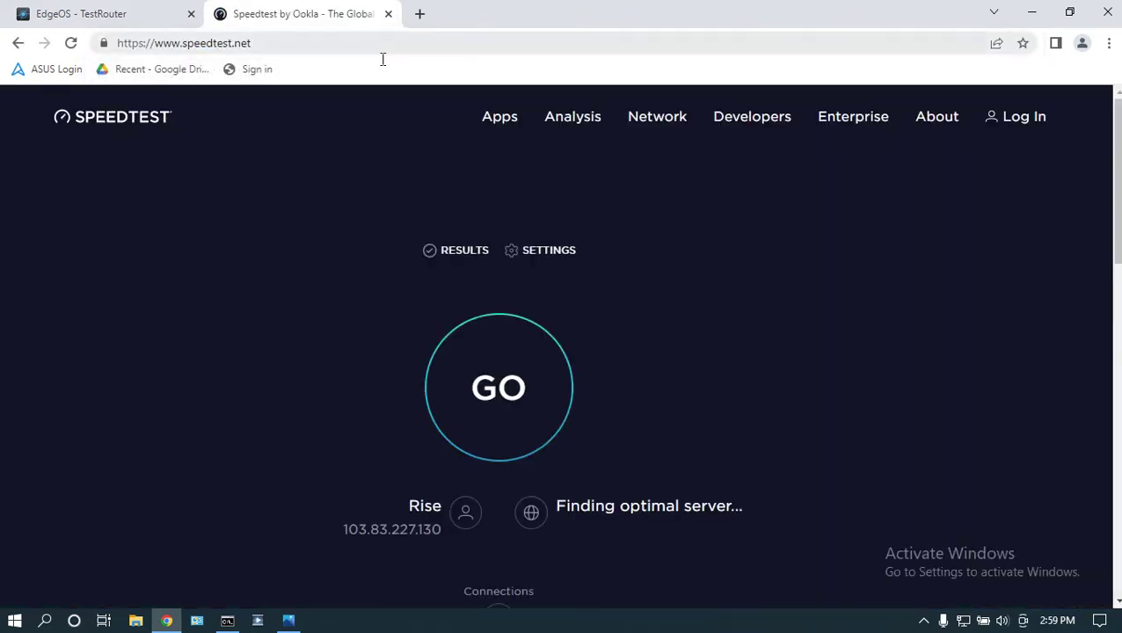
click(502, 422)
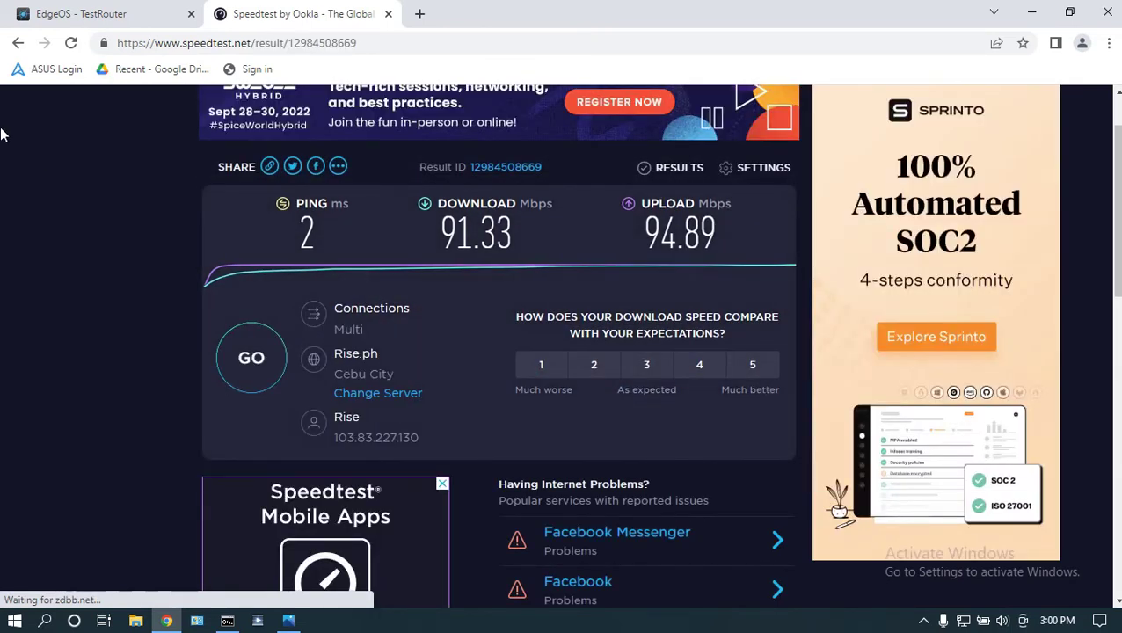
click(79, 11)
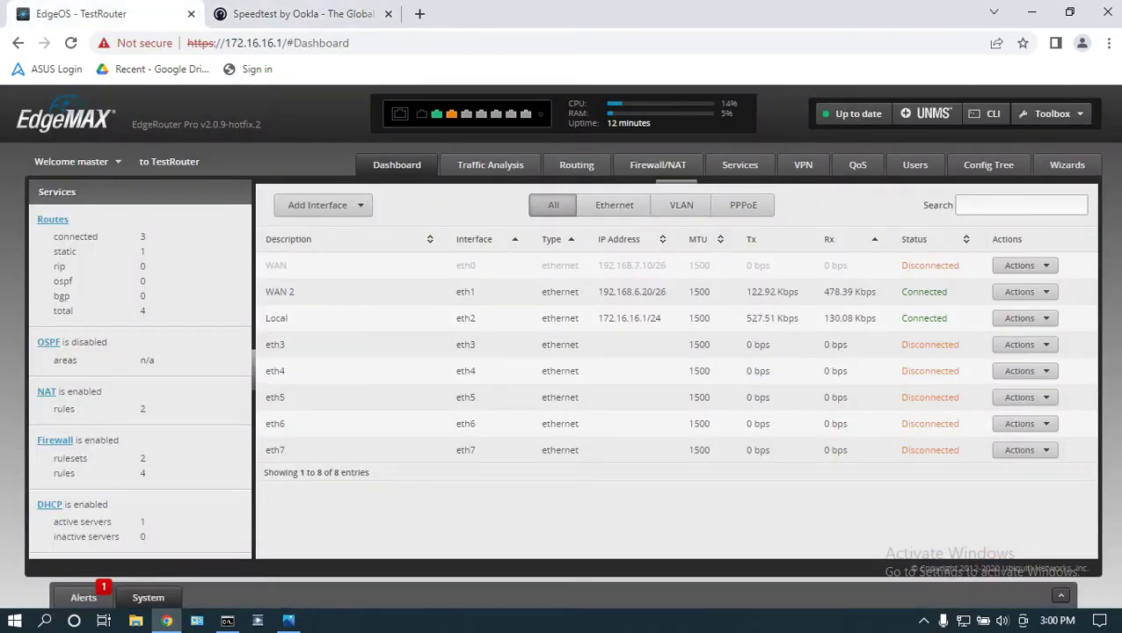
Re-enable WAN eth0 so it reconnects at 192.168.7.10/26 while the google.com ping keeps replying
click(227, 620)
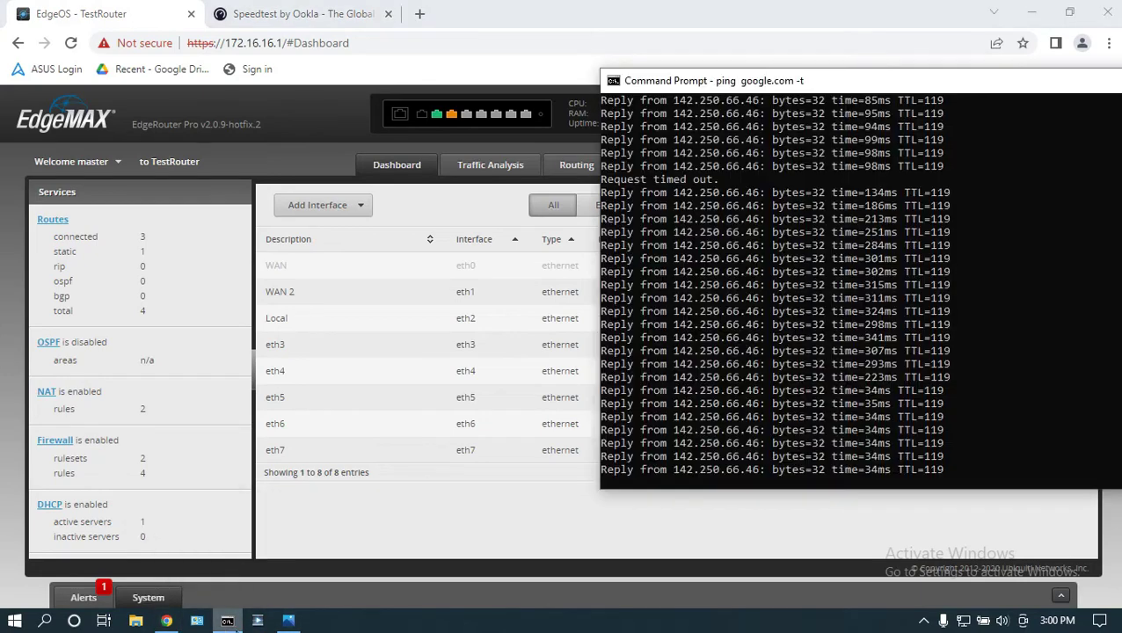
drag(704, 84, 814, 161)
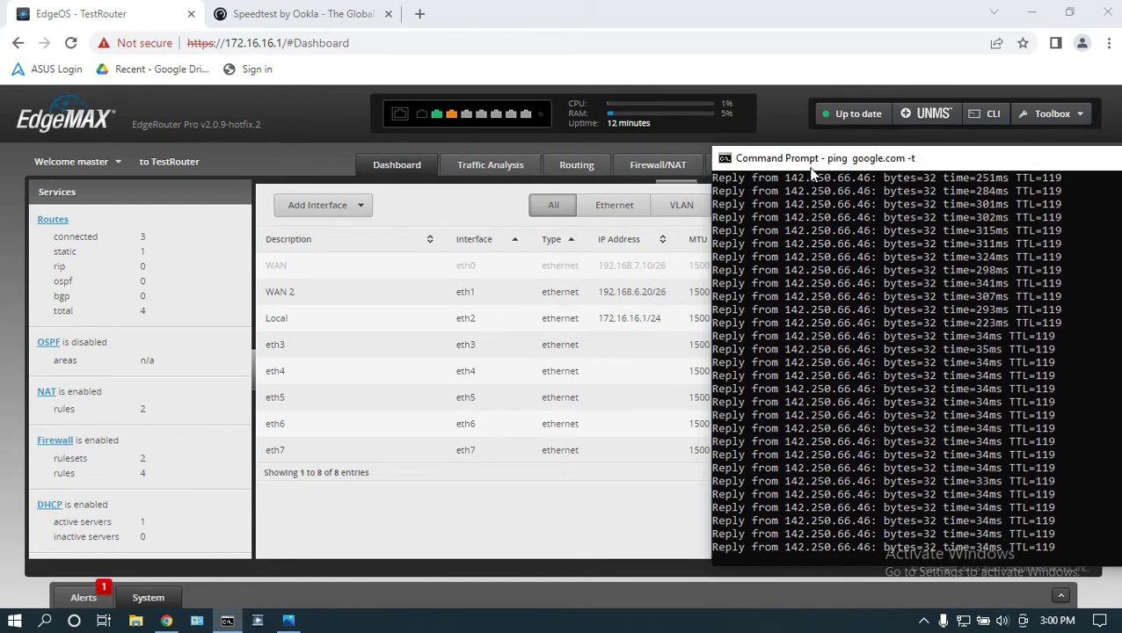
key(alt+Tab)
click(1019, 265)
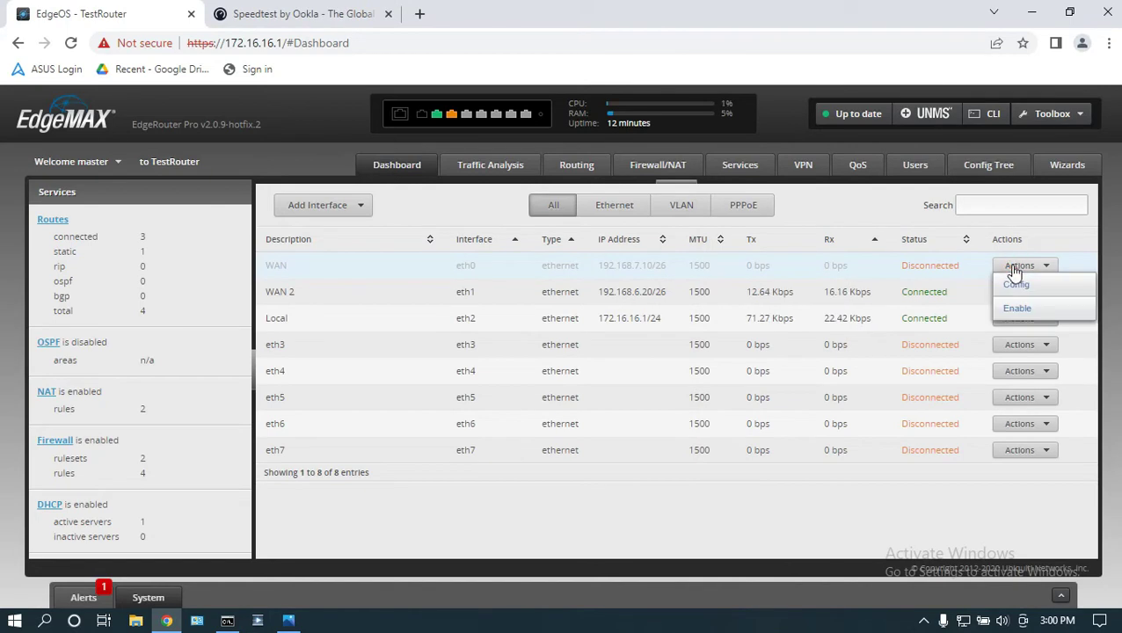
click(1016, 310)
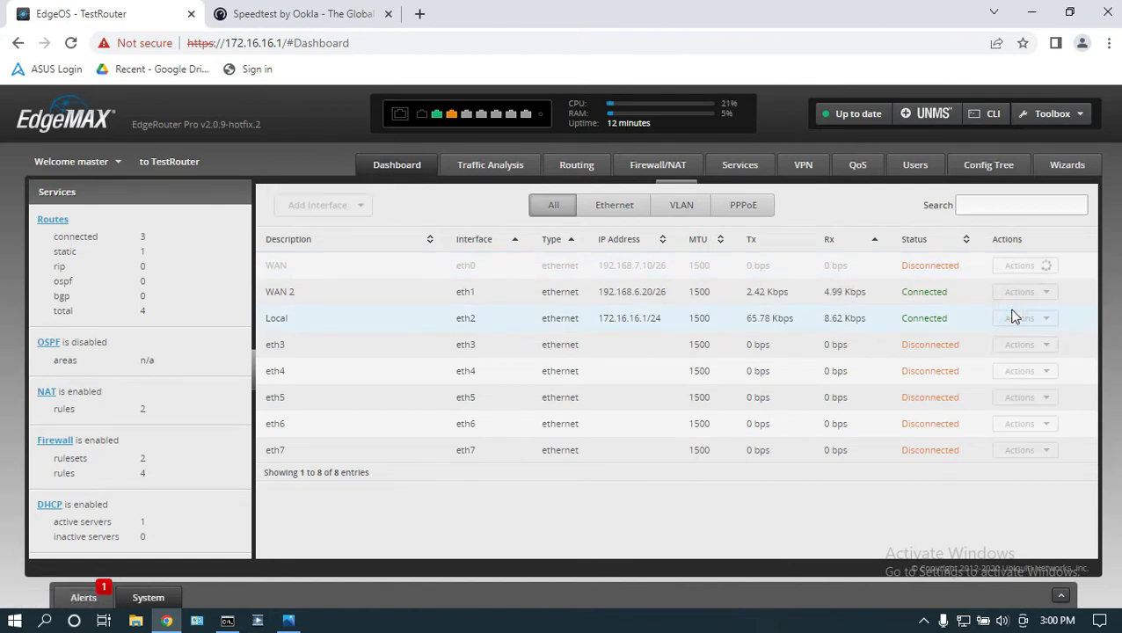
click(227, 621)
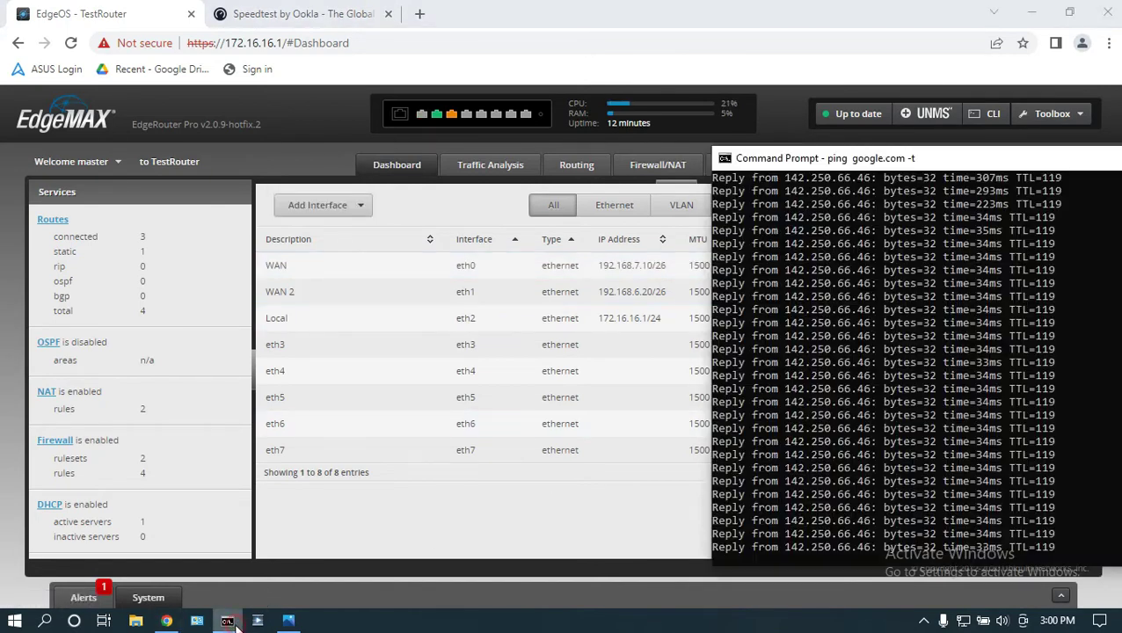
drag(843, 159, 934, 162)
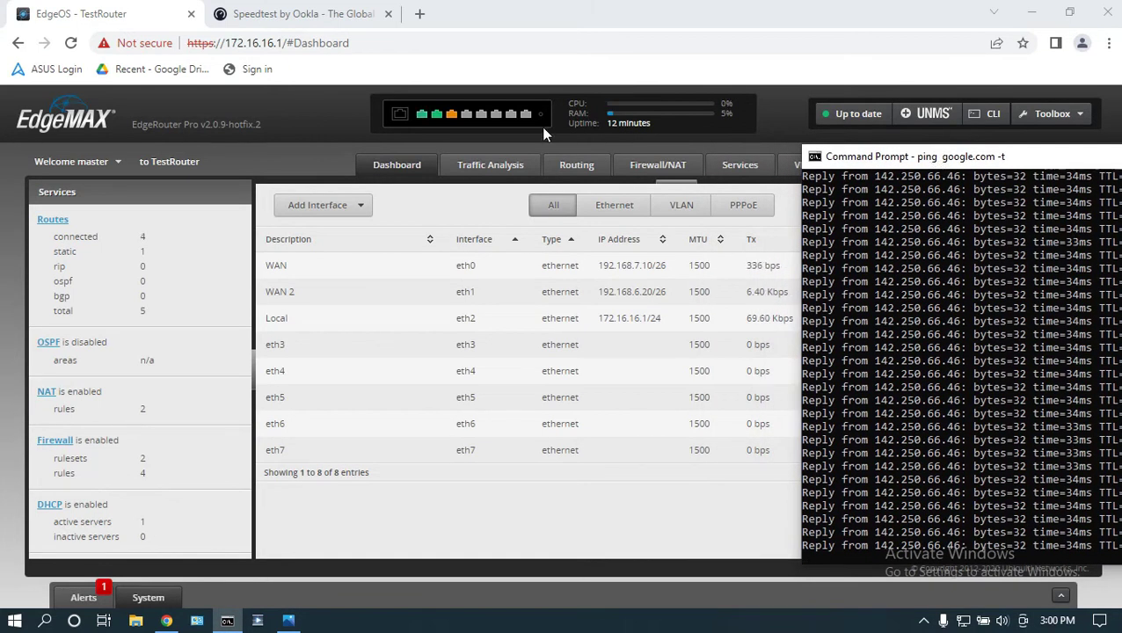
click(328, 12)
Reload speedtest.net in the Speedtest tab, then bring up the task sheet in Photos
click(358, 43)
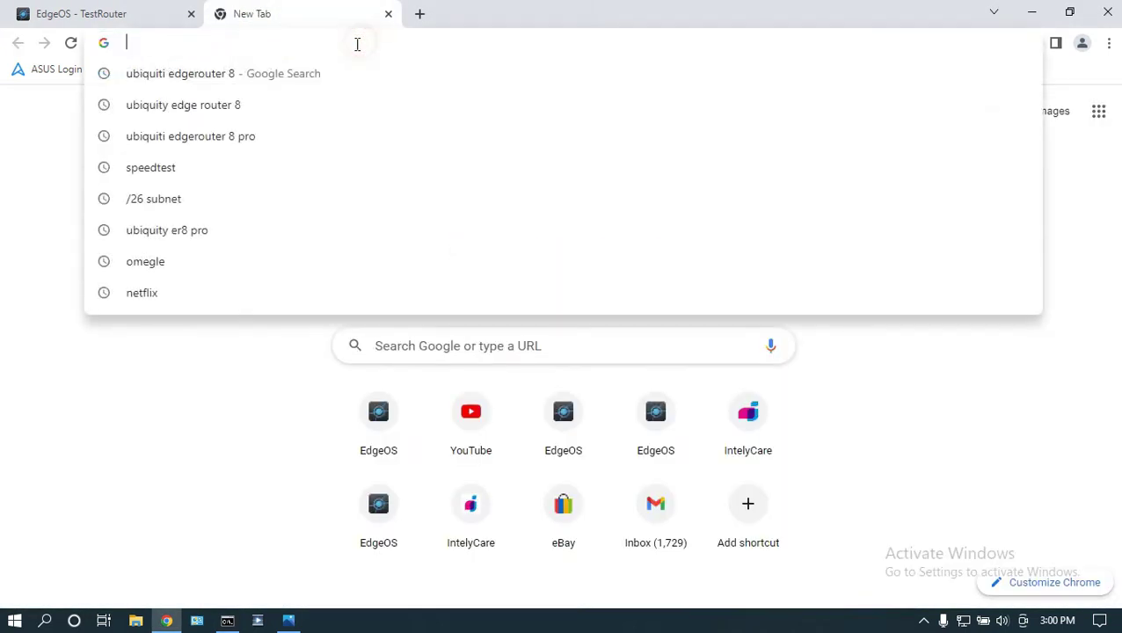
text(speed)
key(Return)
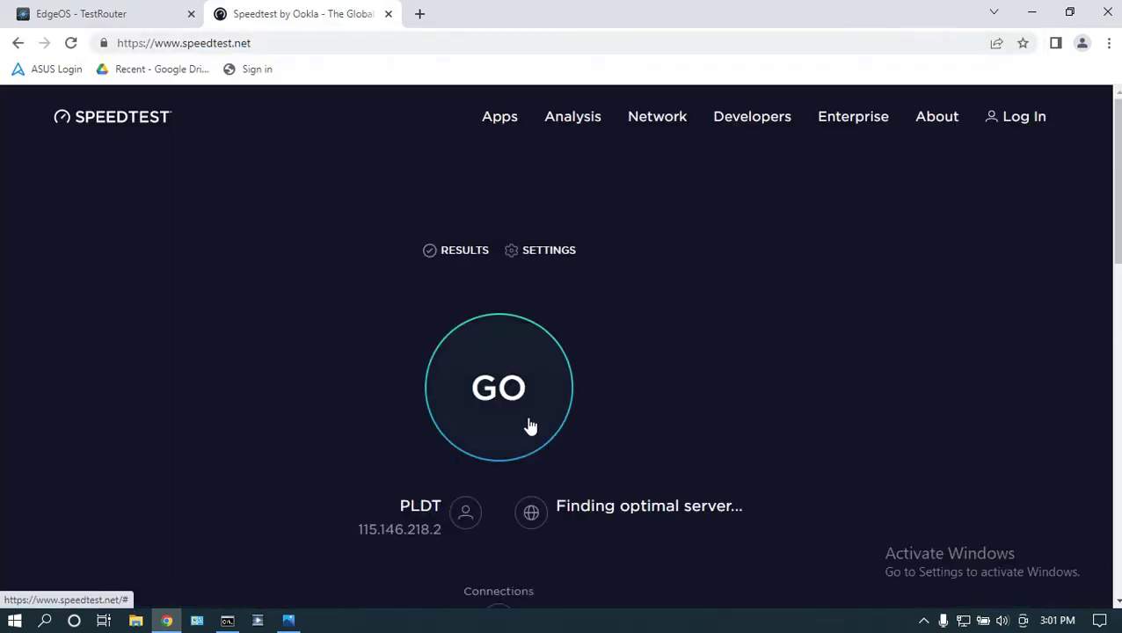
click(288, 621)
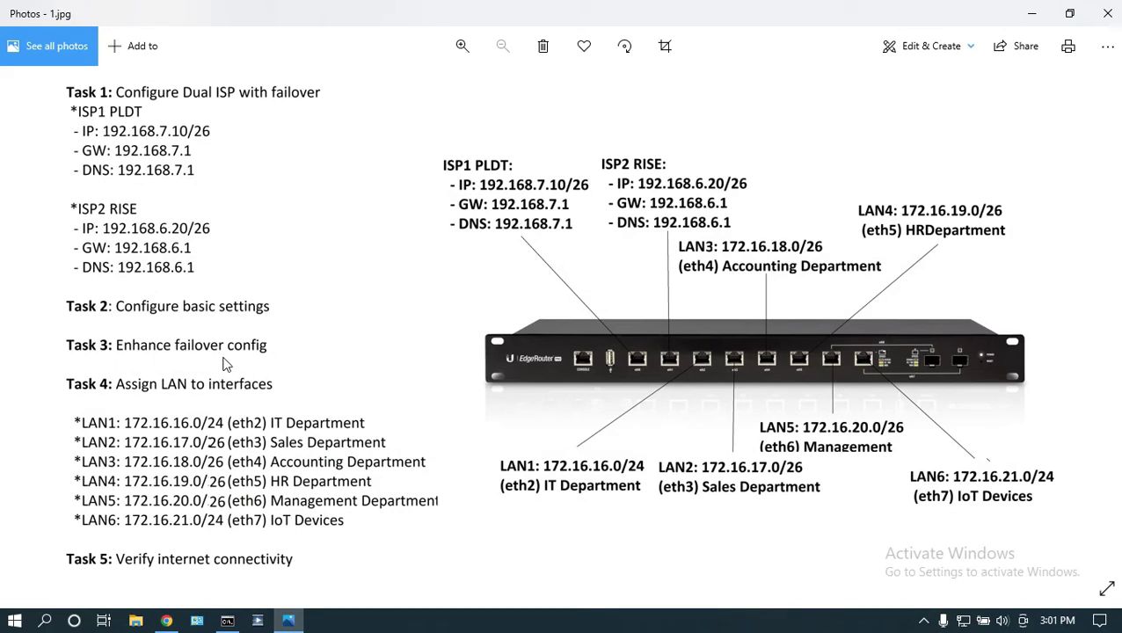
Hide the Photos task sheet, recheck it, then hide it again to show the dashboard
click(1031, 12)
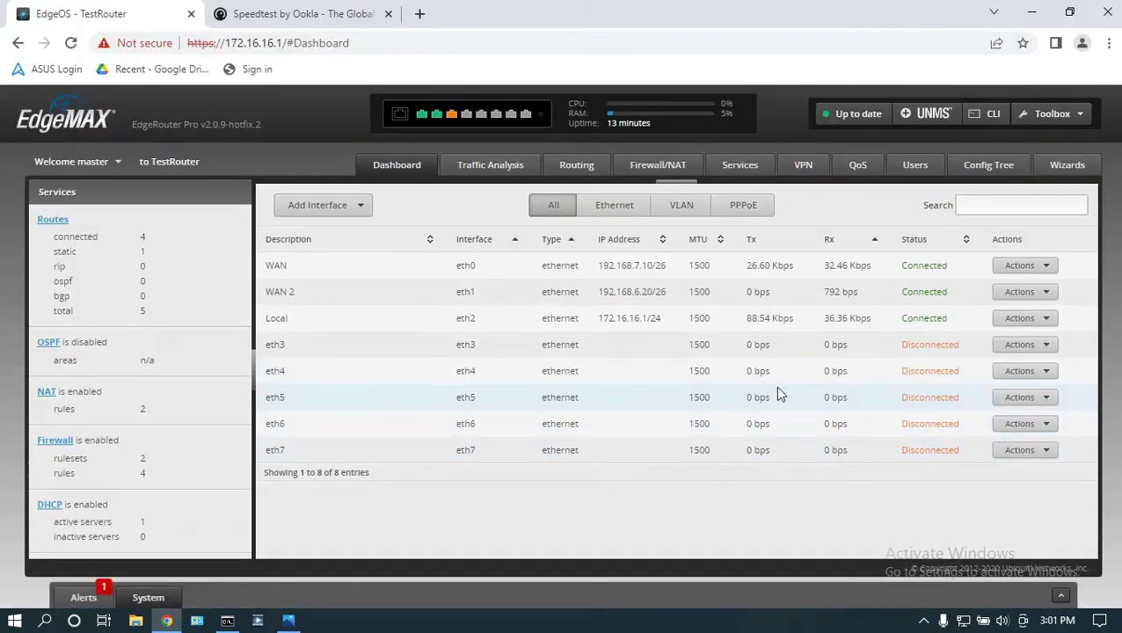
click(288, 620)
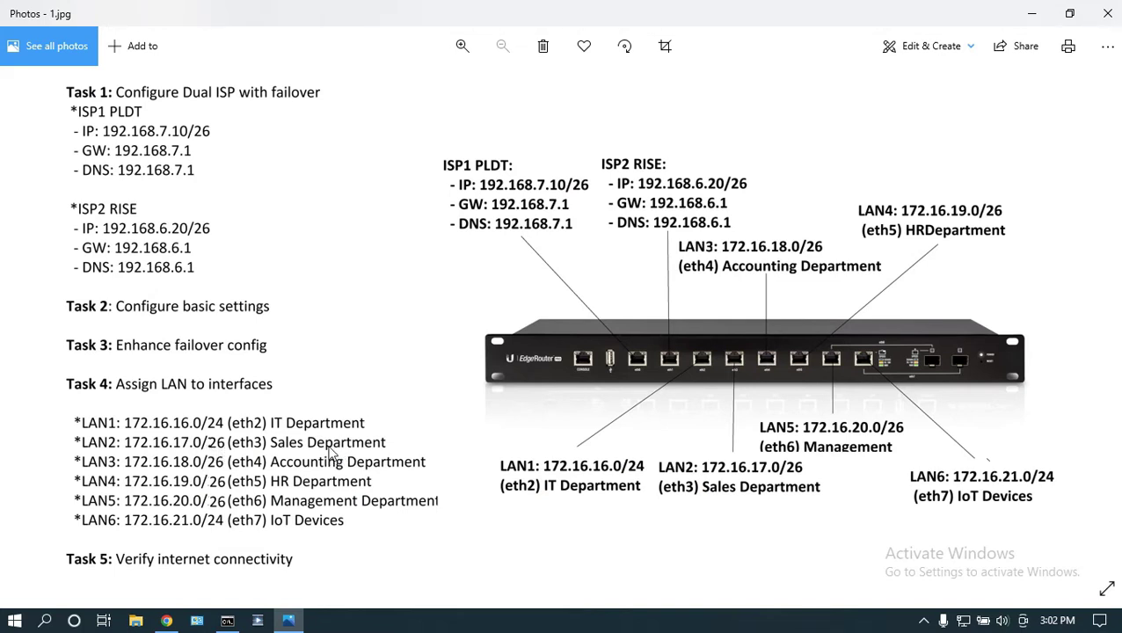
click(1034, 13)
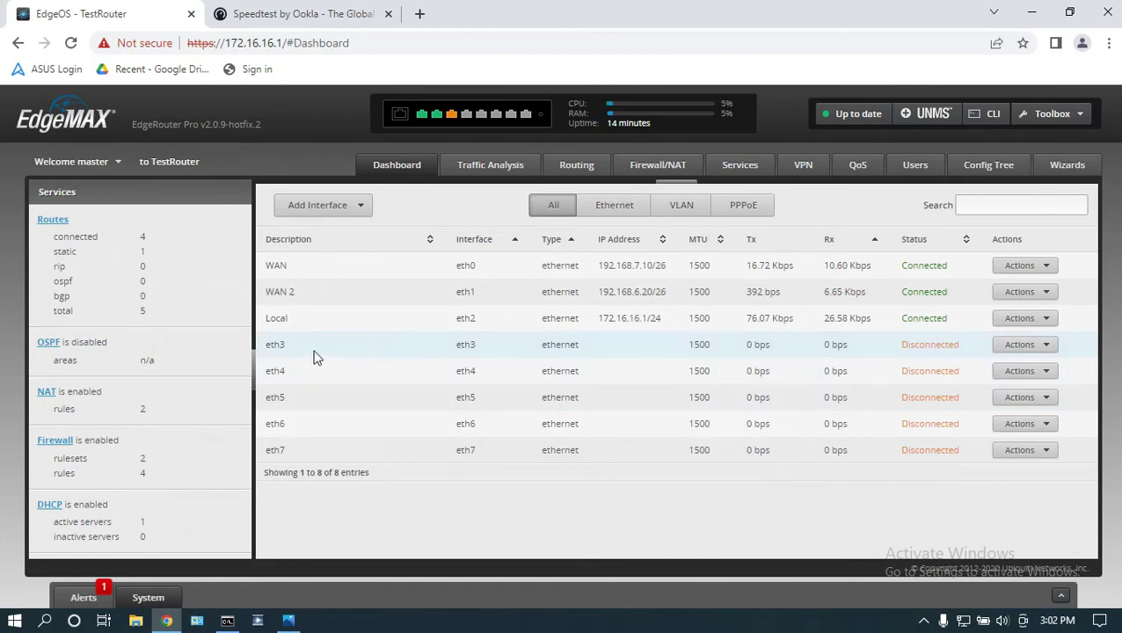
Configure eth3 with description 'Sales Department' and manual address 172.16.17.1/26
click(1006, 344)
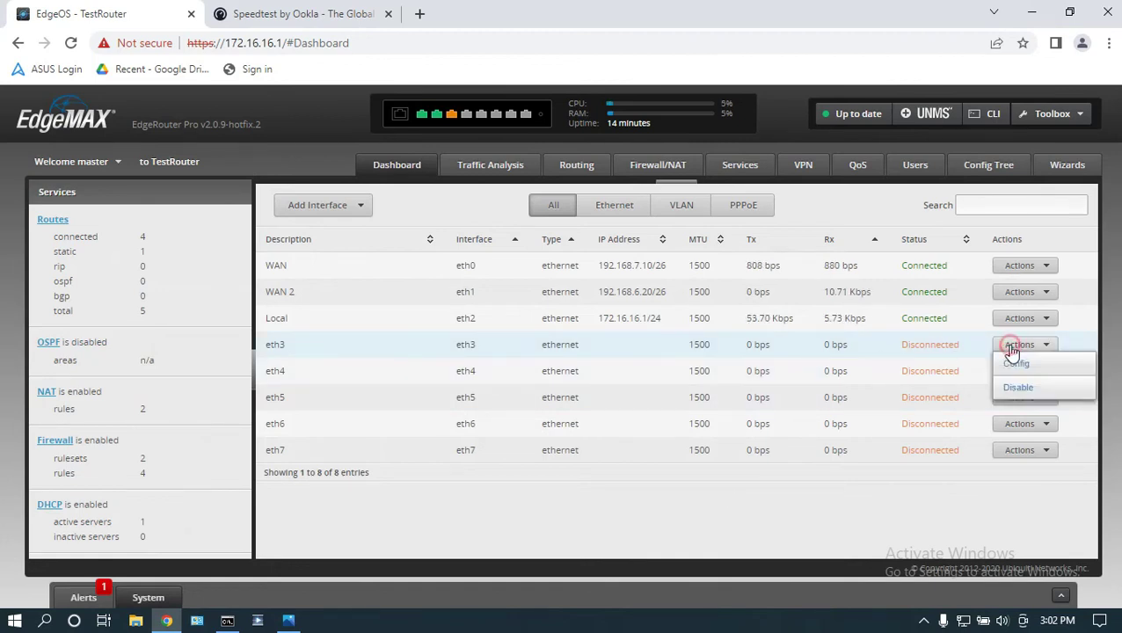
click(1018, 366)
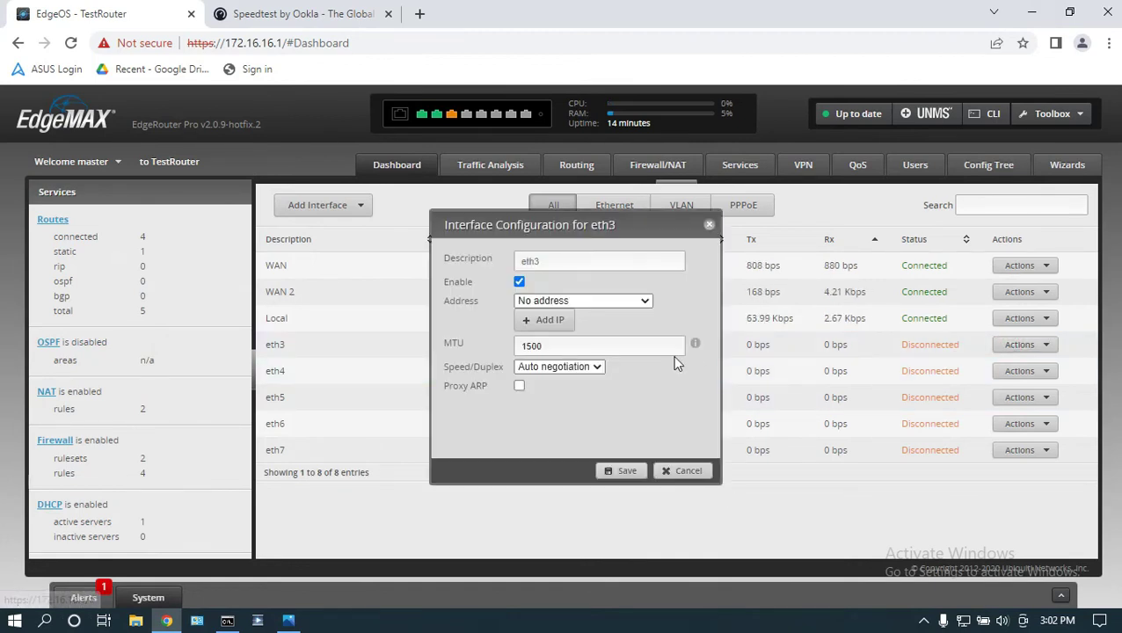
click(595, 261)
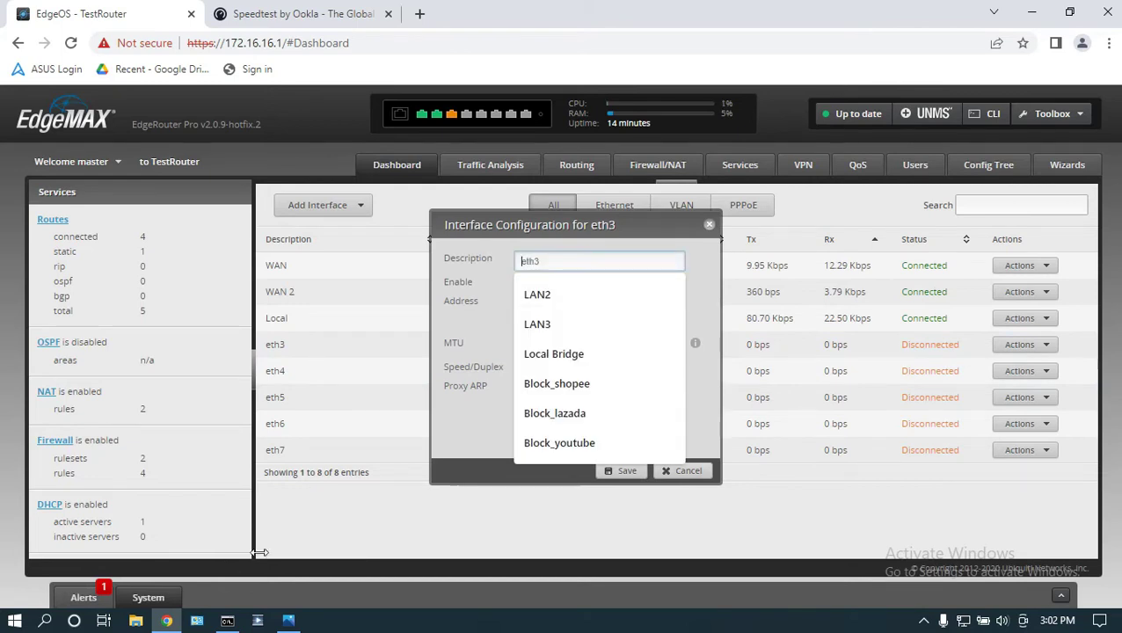
click(289, 621)
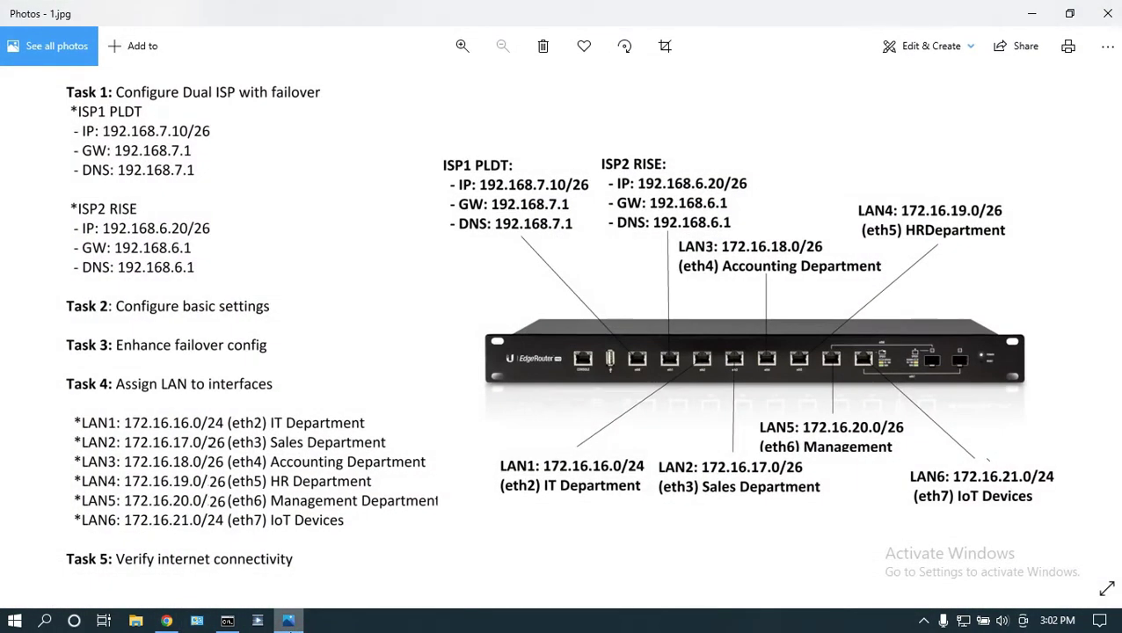
click(288, 621)
click(566, 261)
text(Sa)
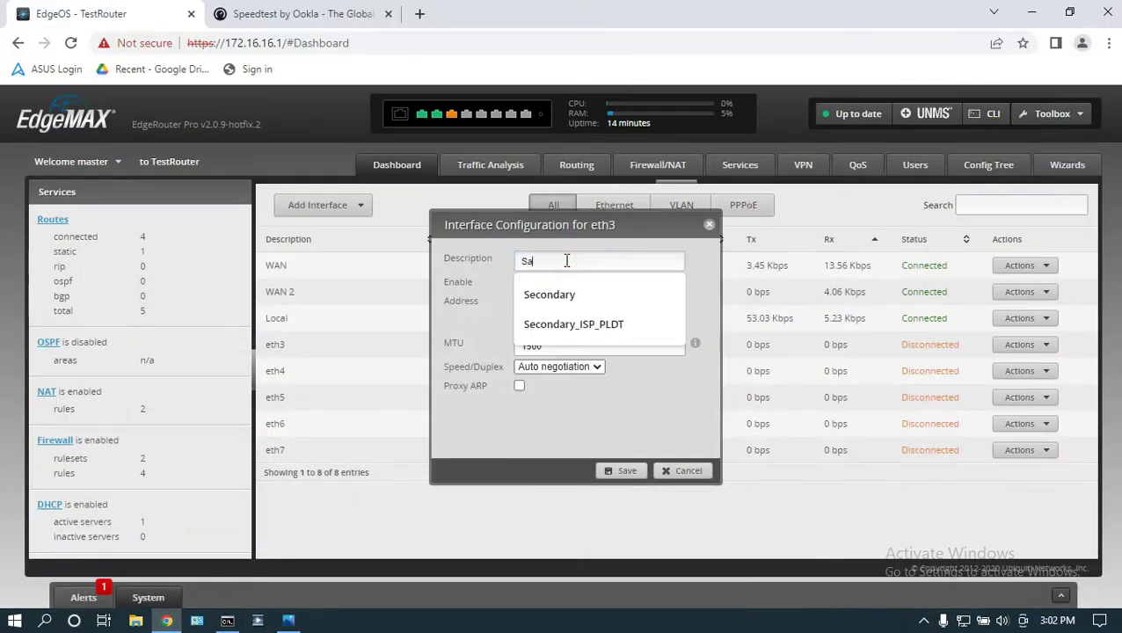
text(les Dep)
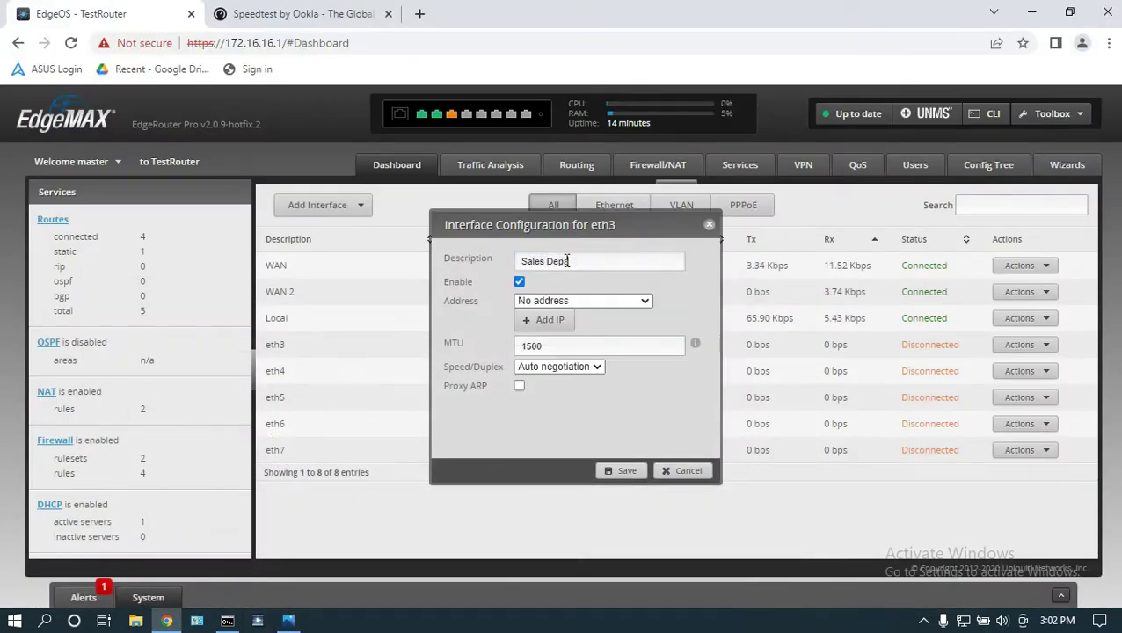
text(artment)
click(595, 302)
click(592, 353)
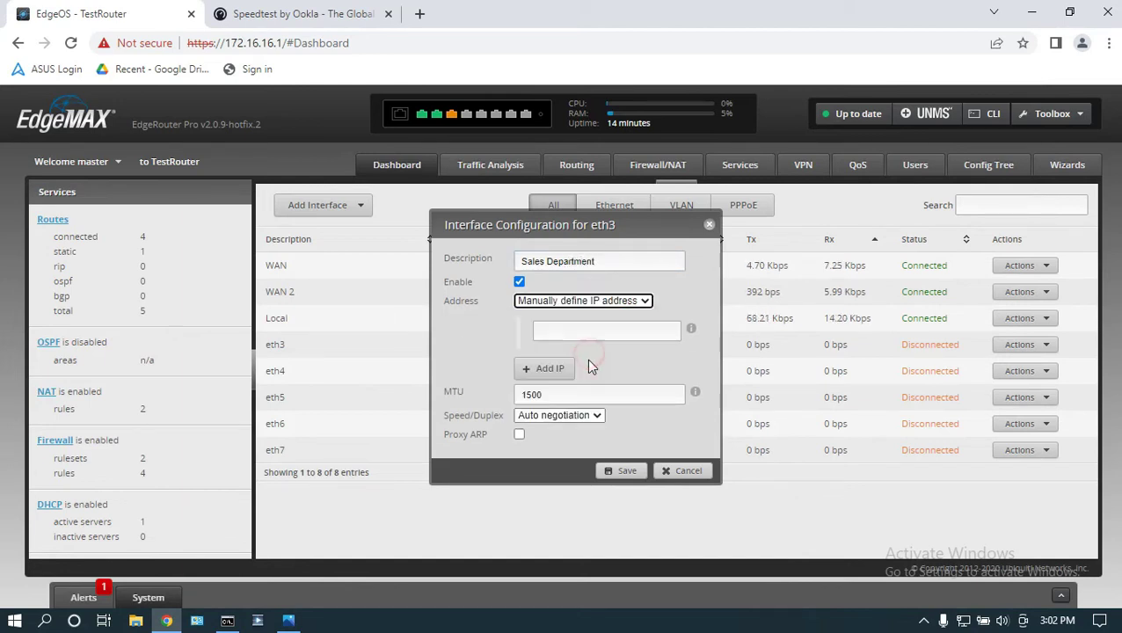
text(172.1)
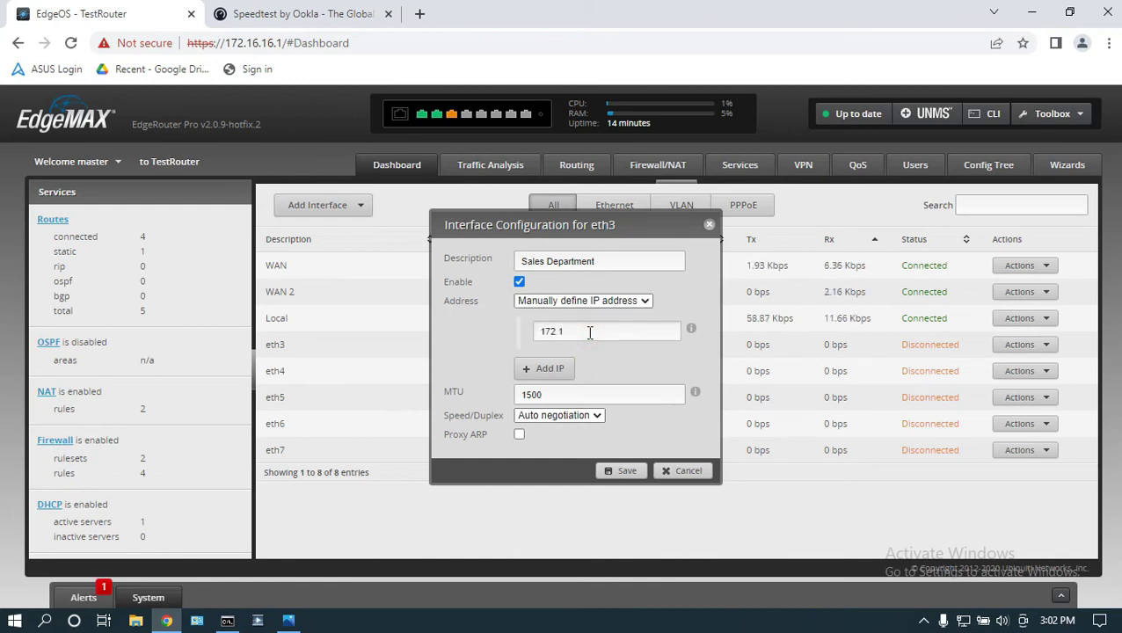
text(6.17.1/)
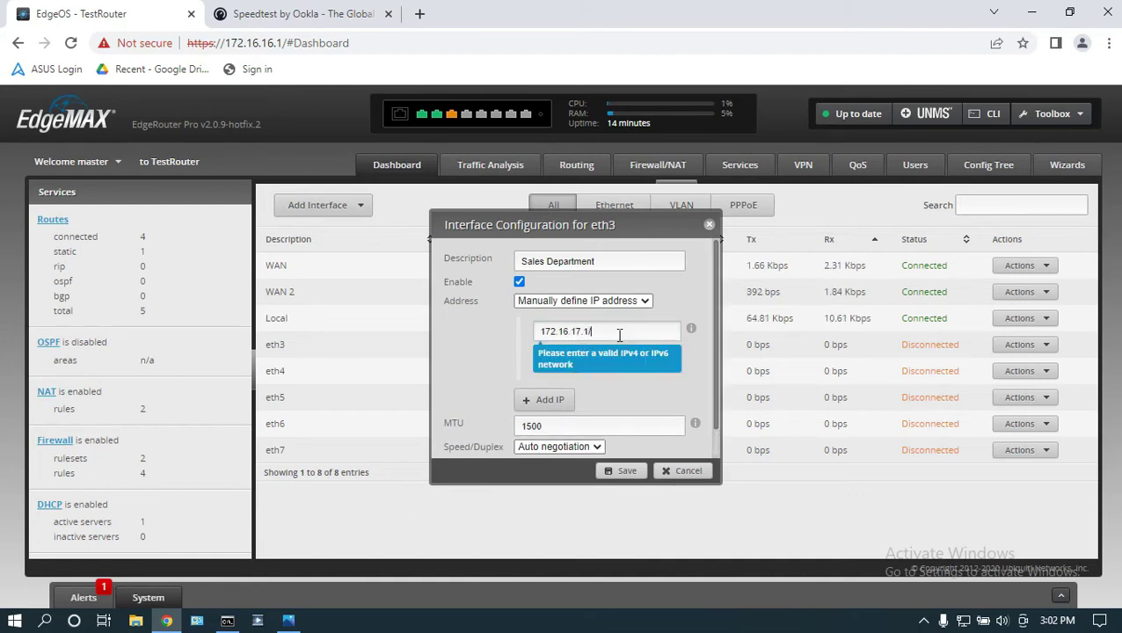
text(26)
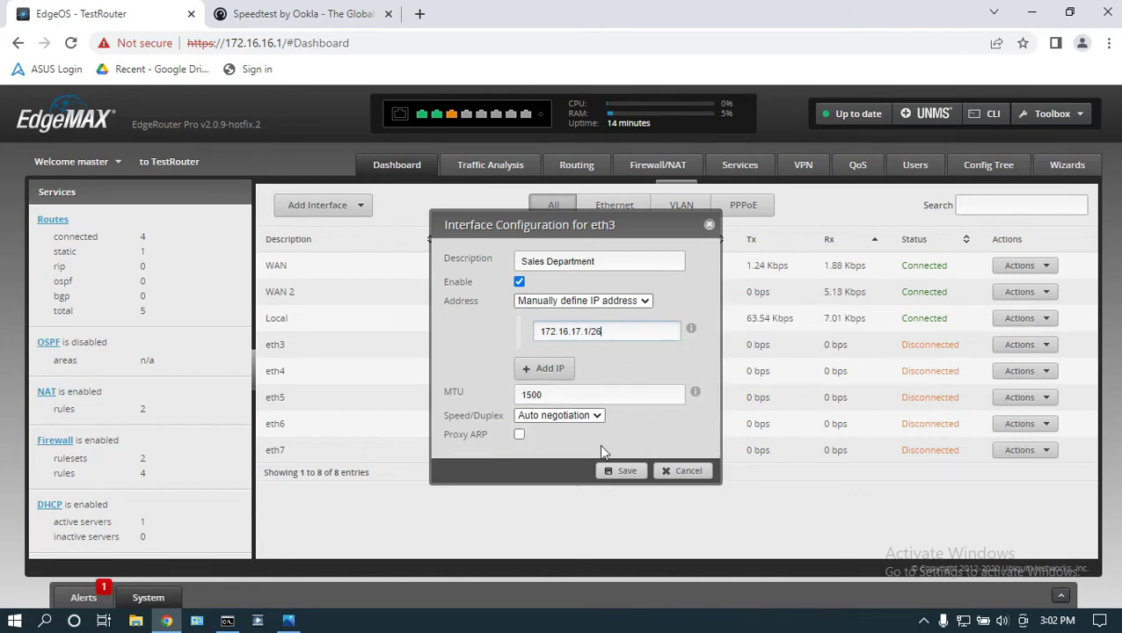
click(624, 475)
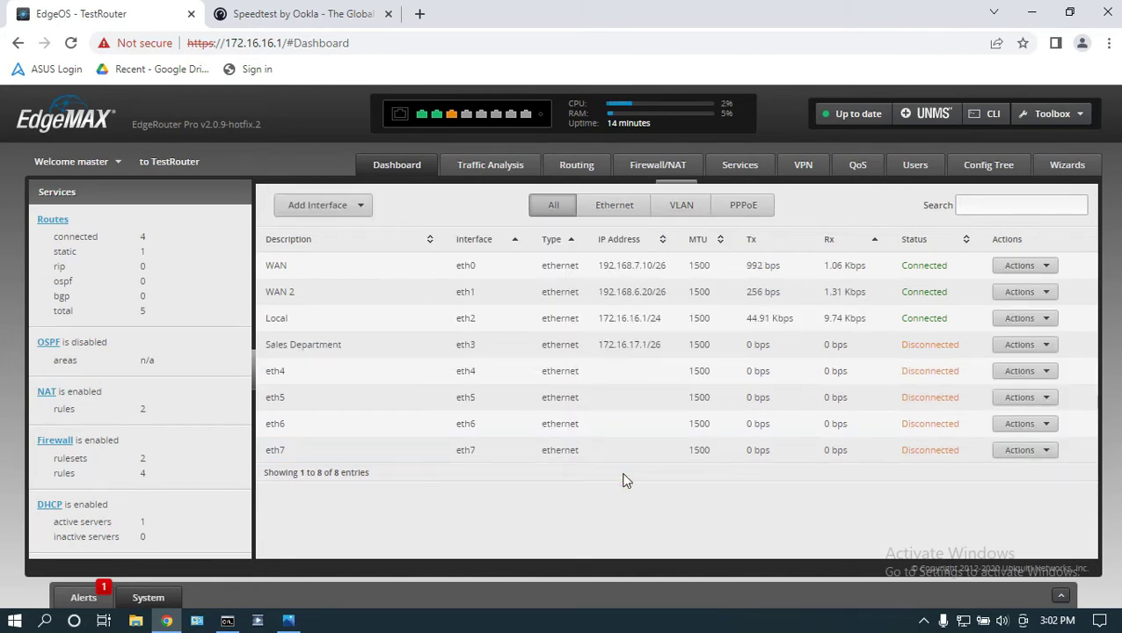
Start a new DHCP server named LAN2 with subnet 172.16.17.0/26
click(743, 168)
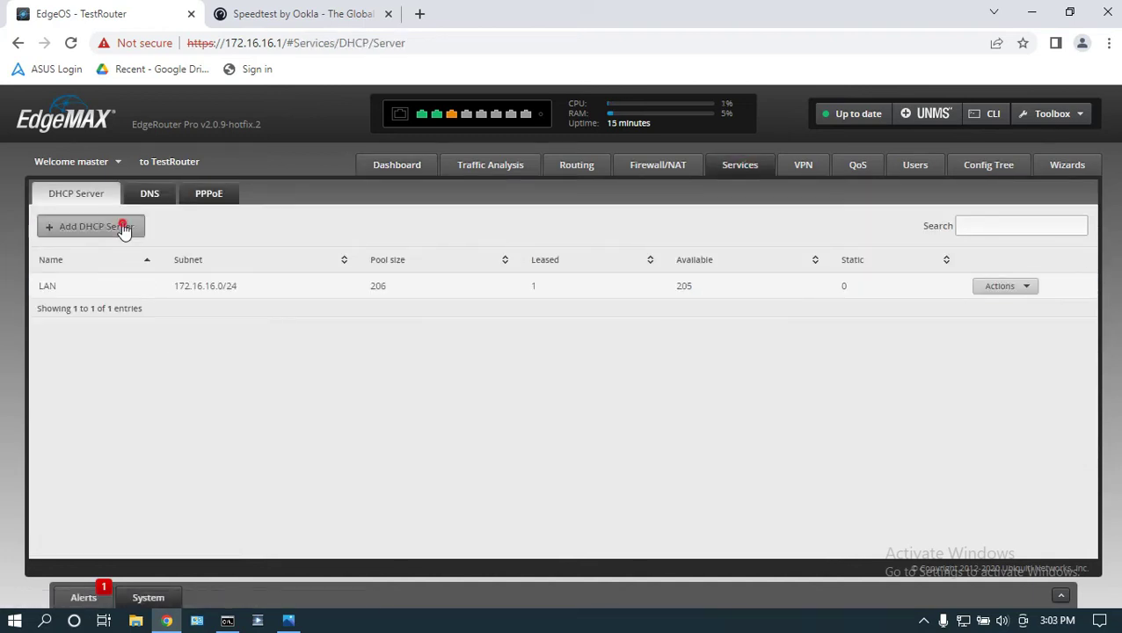
click(123, 227)
click(543, 244)
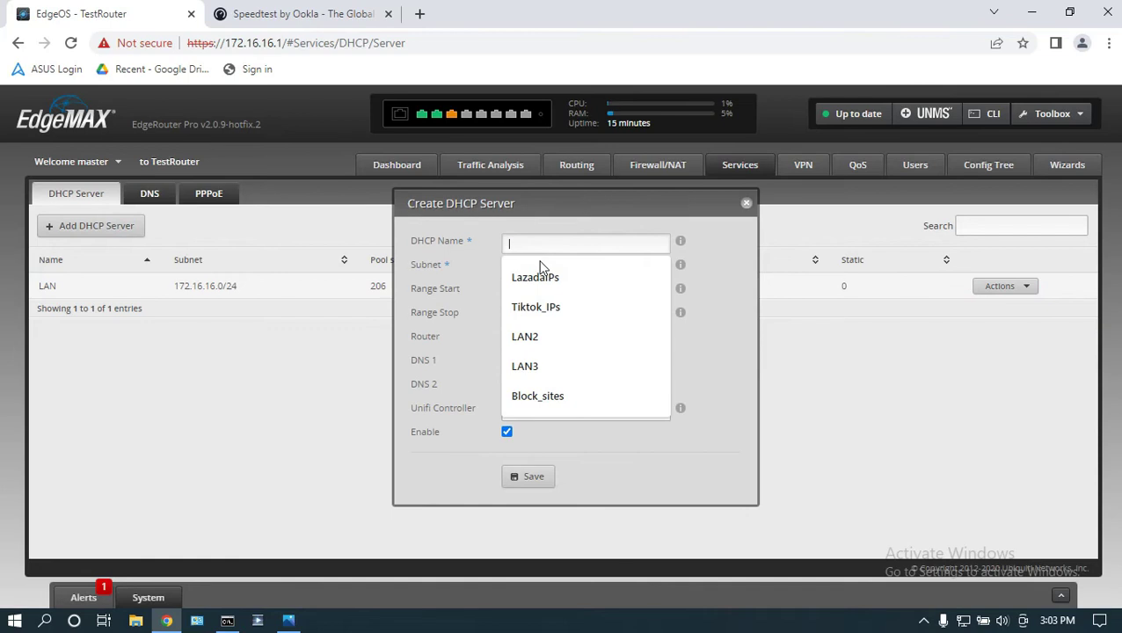
text(LAN2)
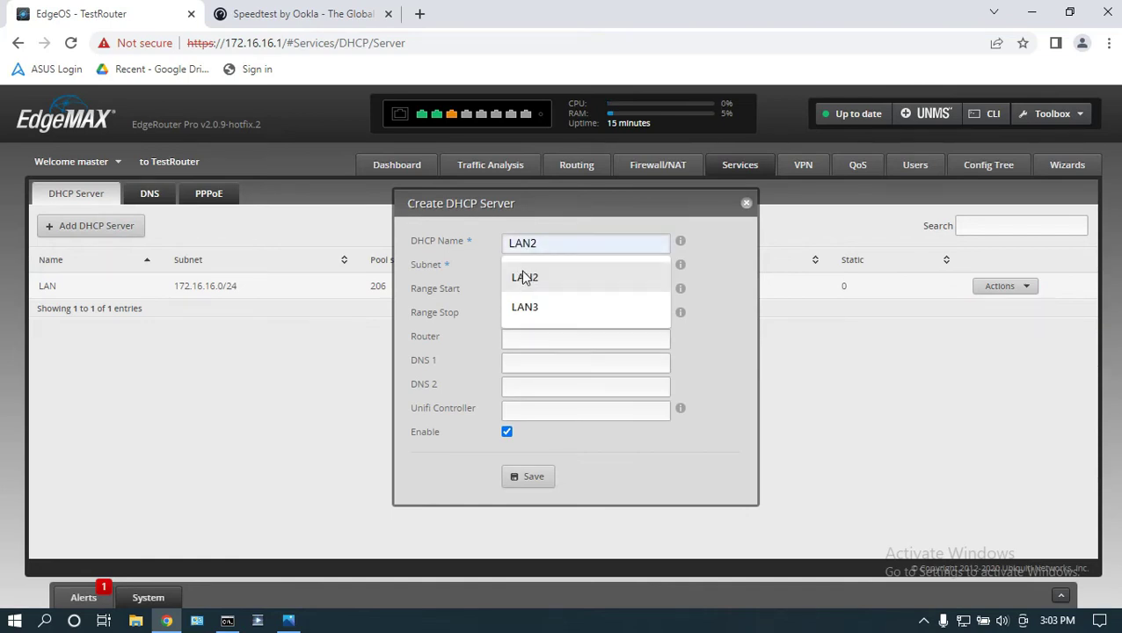
click(530, 279)
click(551, 272)
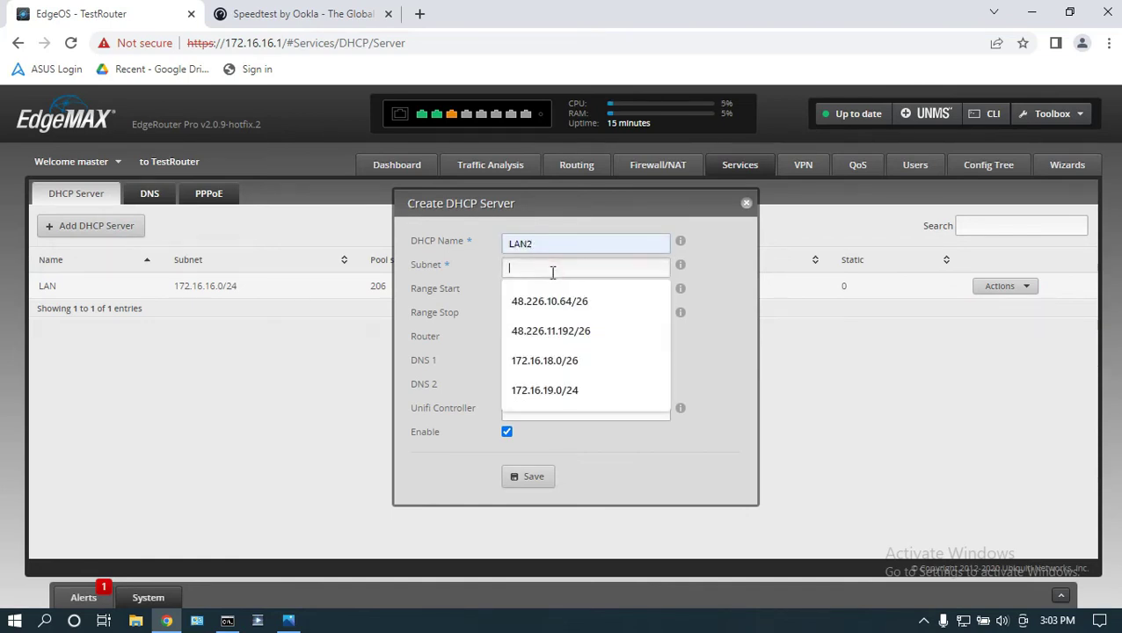
click(572, 361)
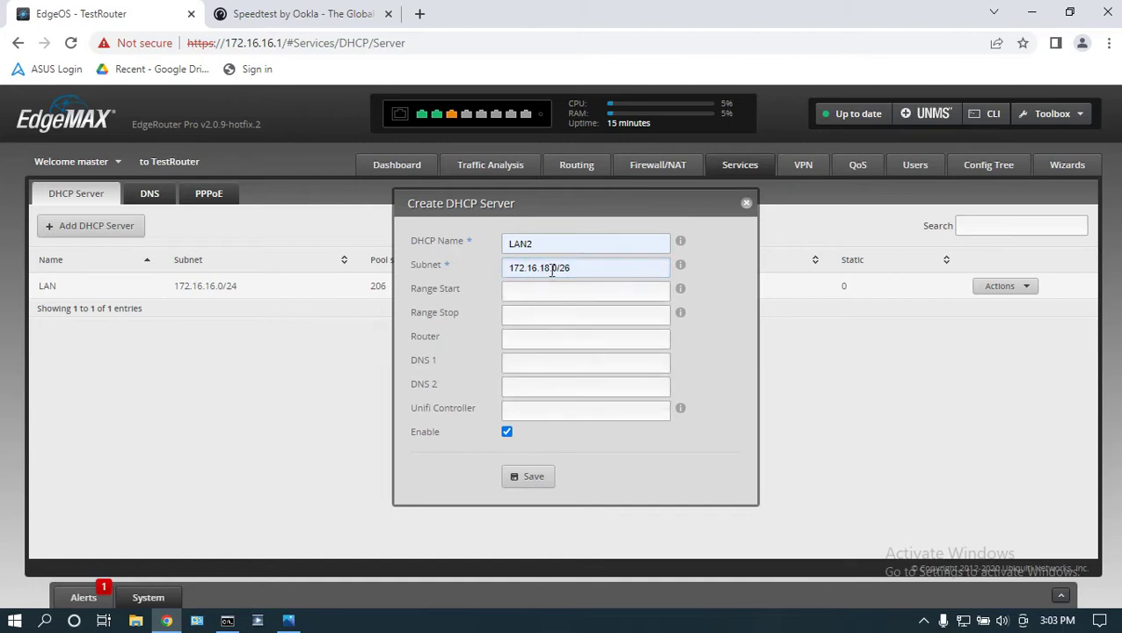
click(550, 268)
key(BackSpace)
Fill in the start and stop addresses of the LAN2 address range
click(568, 290)
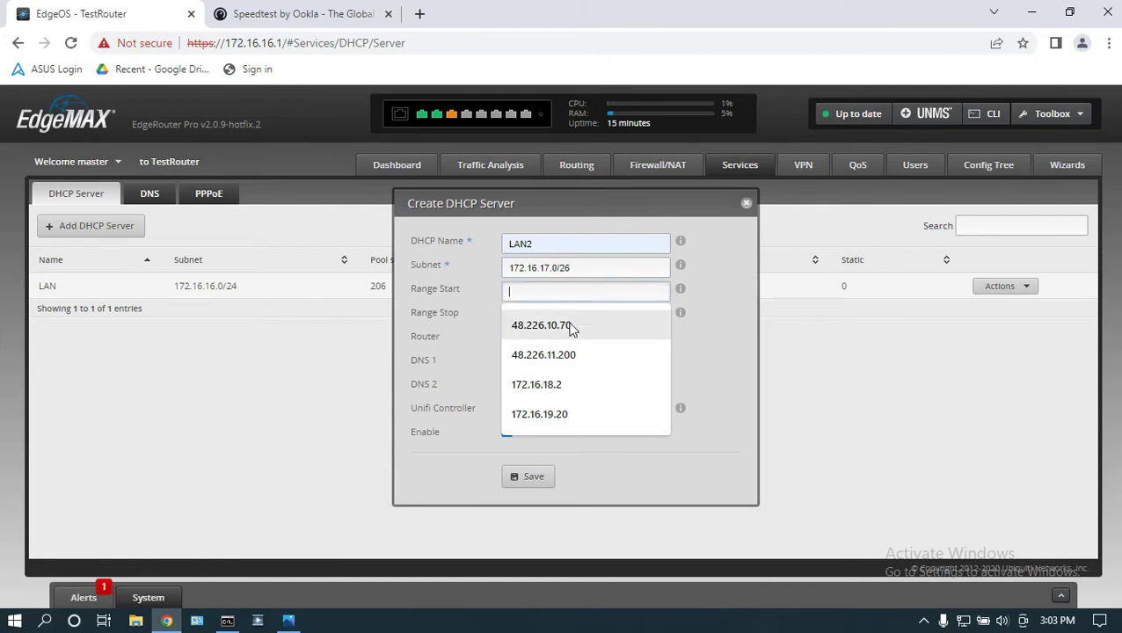
text(172.16.17.0)
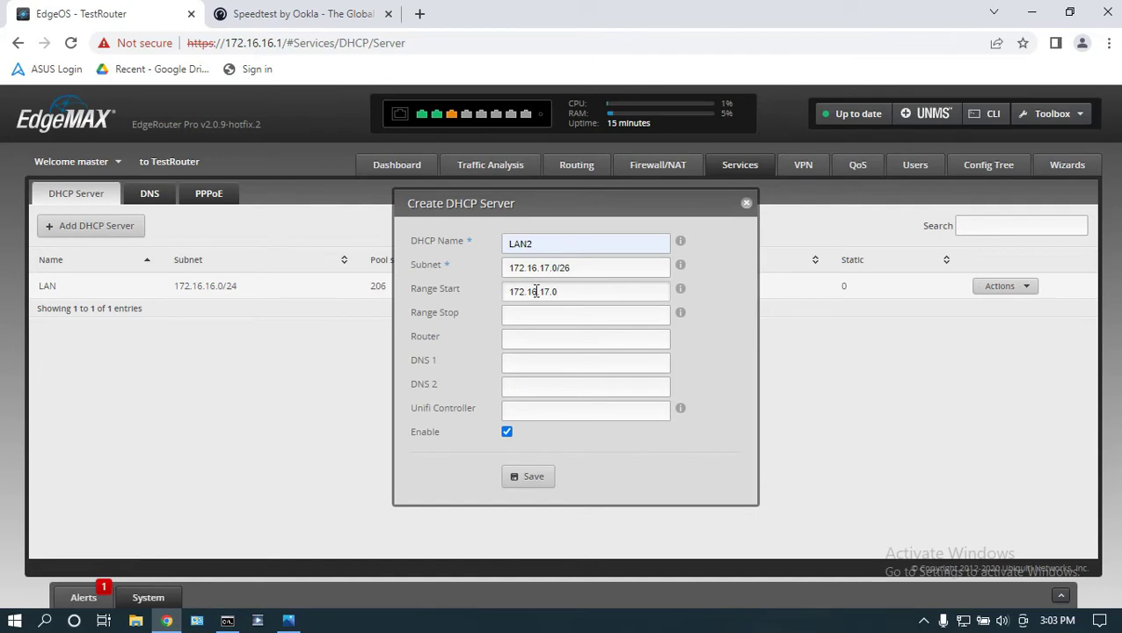
mouse_move(678, 293)
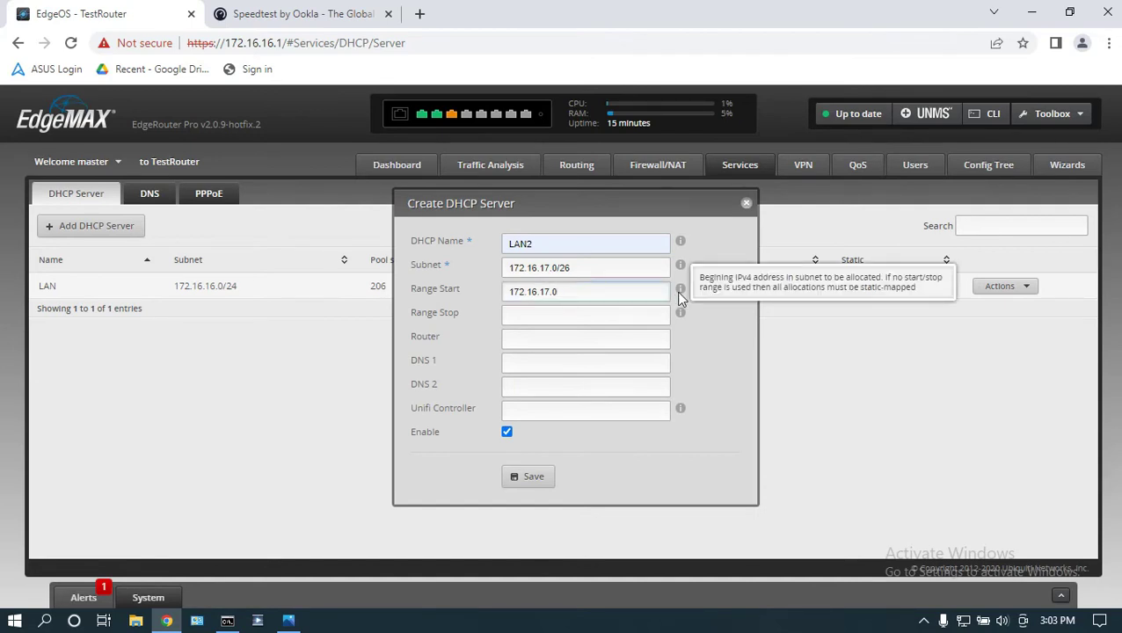
key(BackSpace)
text(2)
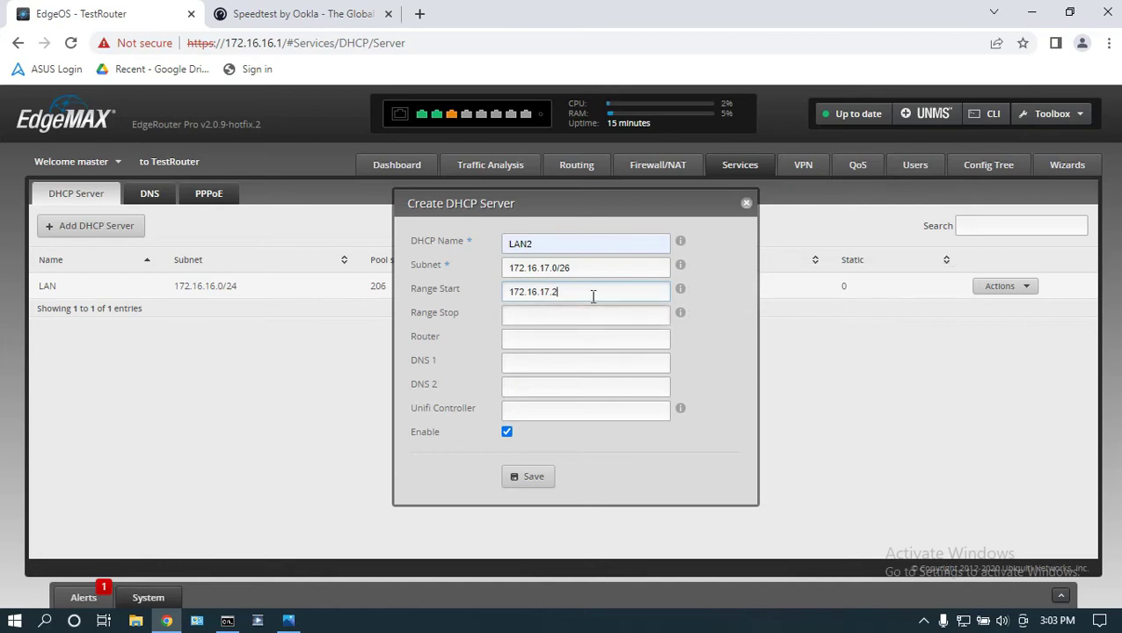
double_click(581, 294)
key(ctrl+c)
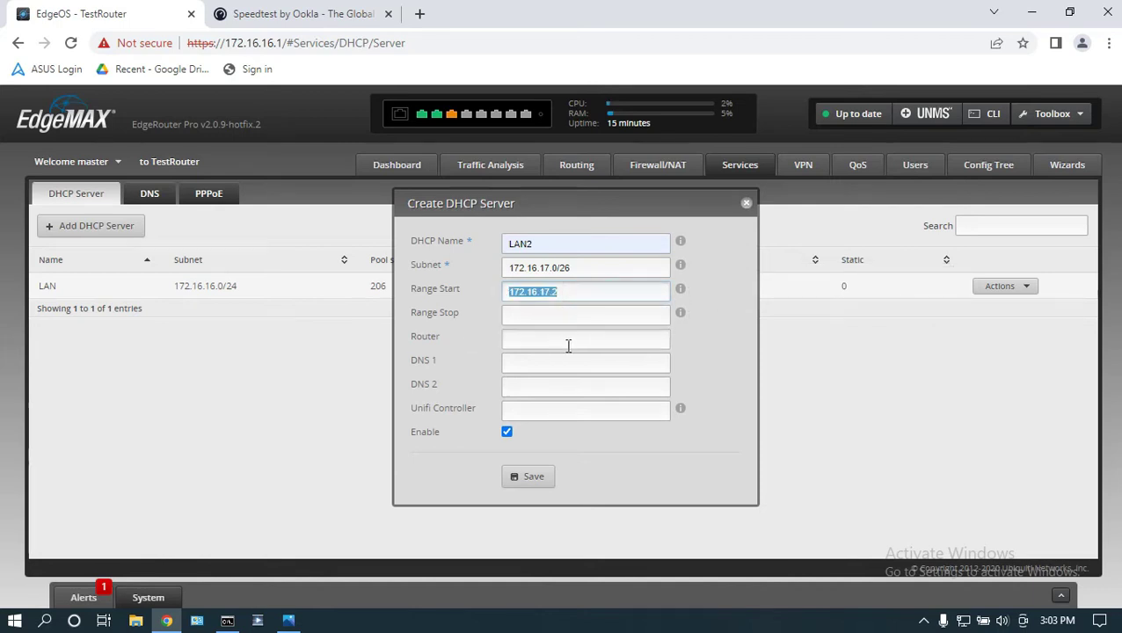
click(576, 318)
key(ctrl+v)
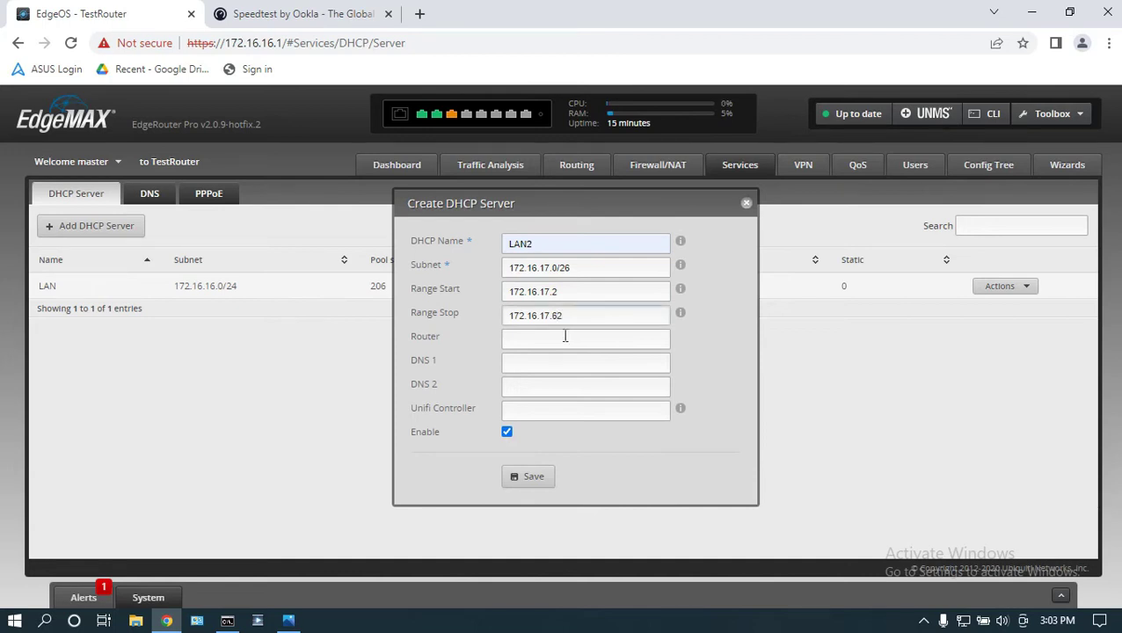
Set router and DNS 1 to 172.16.17.1, DNS 2 to 8.8.8.8, and save LAN2
click(570, 339)
key(ctrl+v)
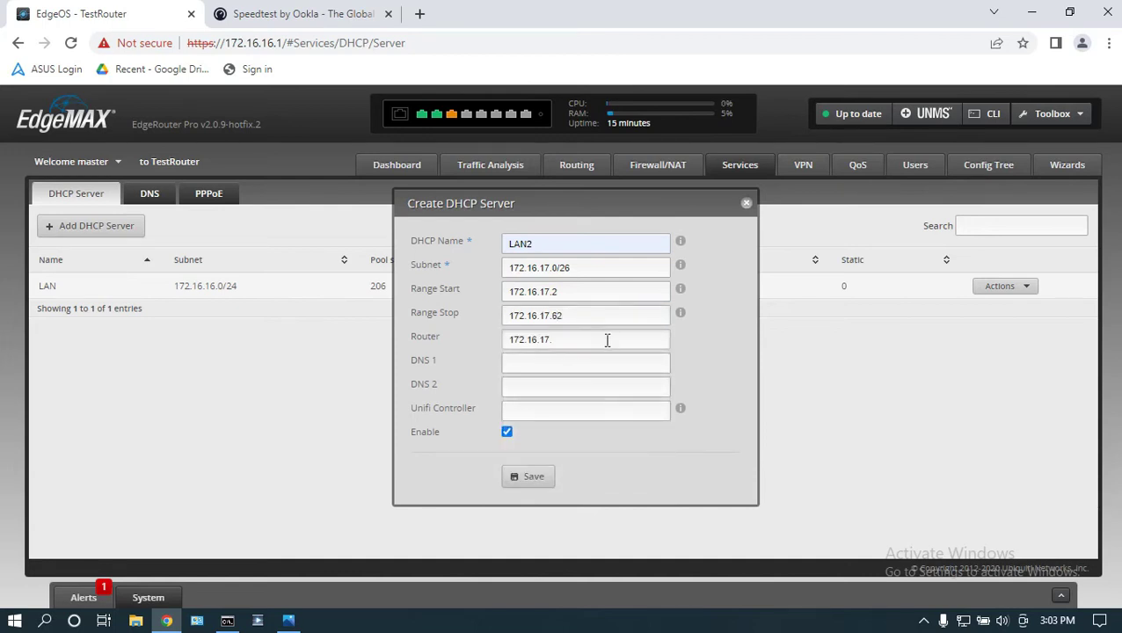
click(602, 362)
key(ctrl+v)
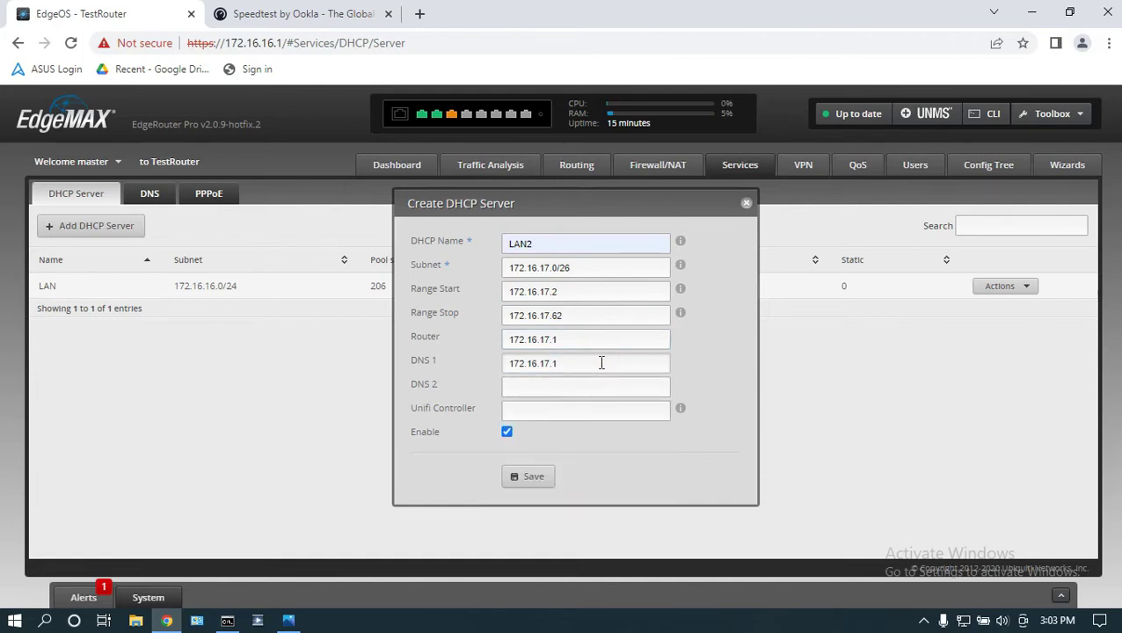
click(578, 385)
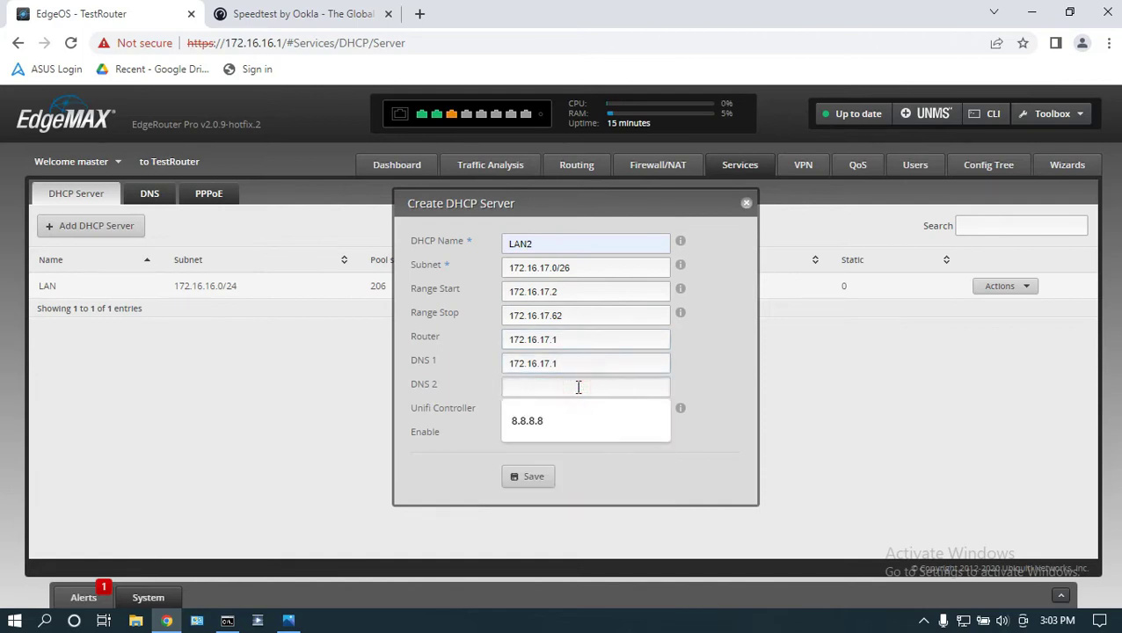
text(8.8.8.8)
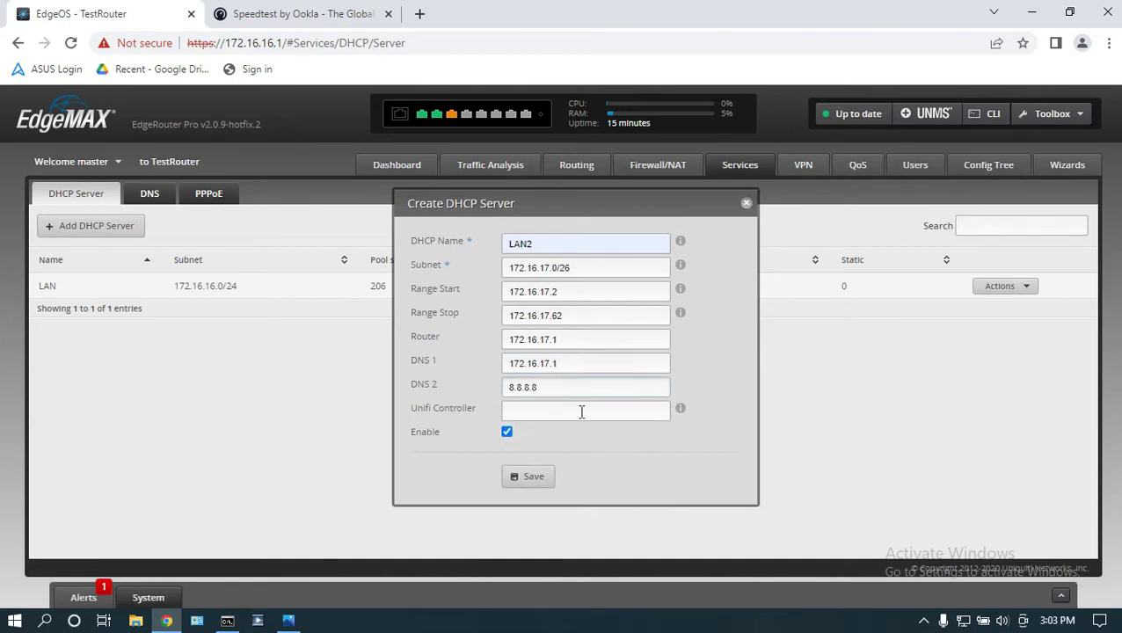
click(532, 478)
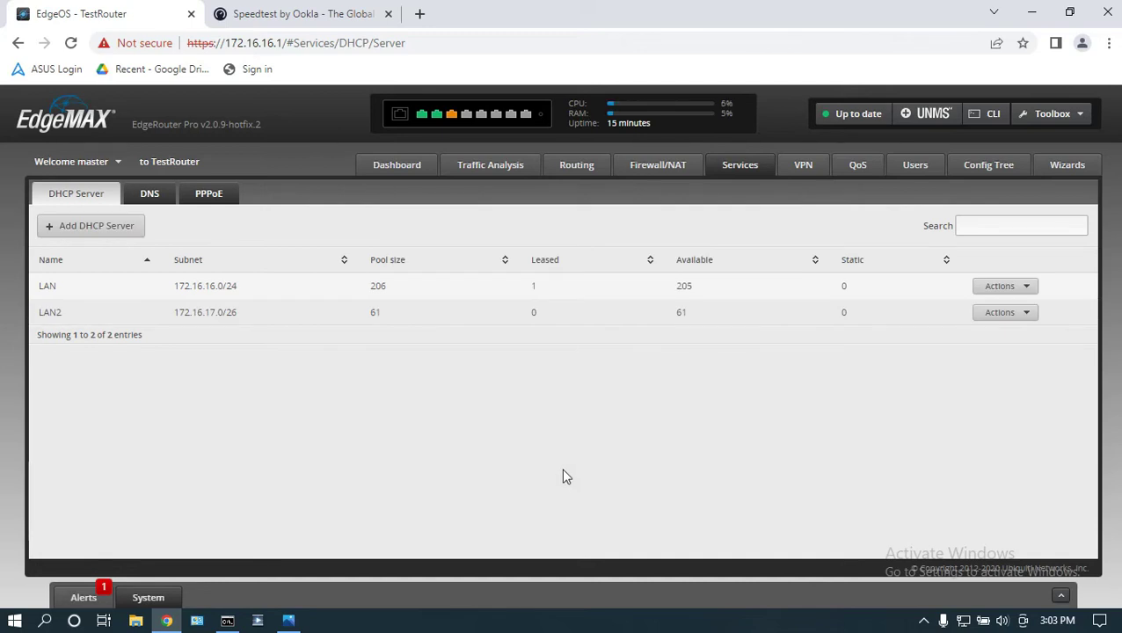
click(288, 621)
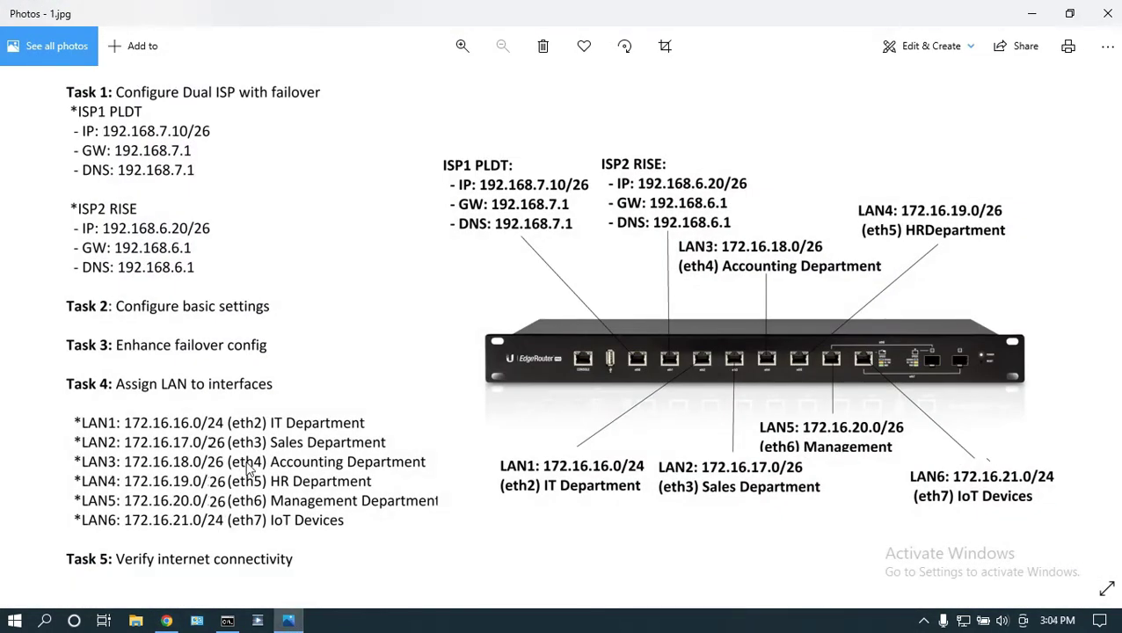
click(1032, 13)
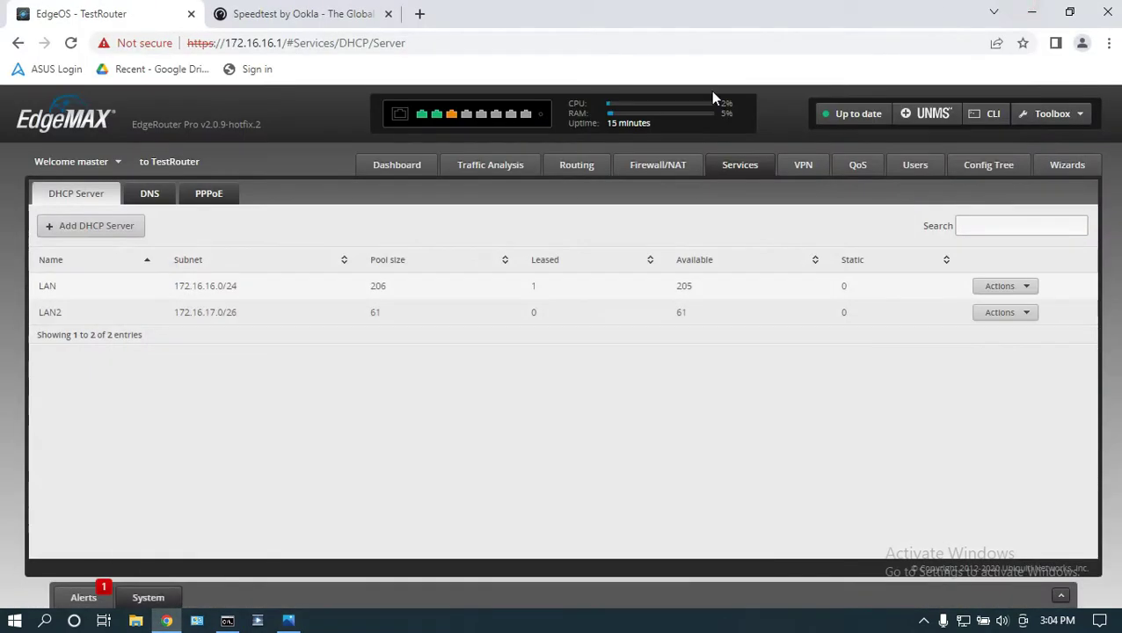
Open eth4's configuration and describe it as Accounting Department
click(408, 167)
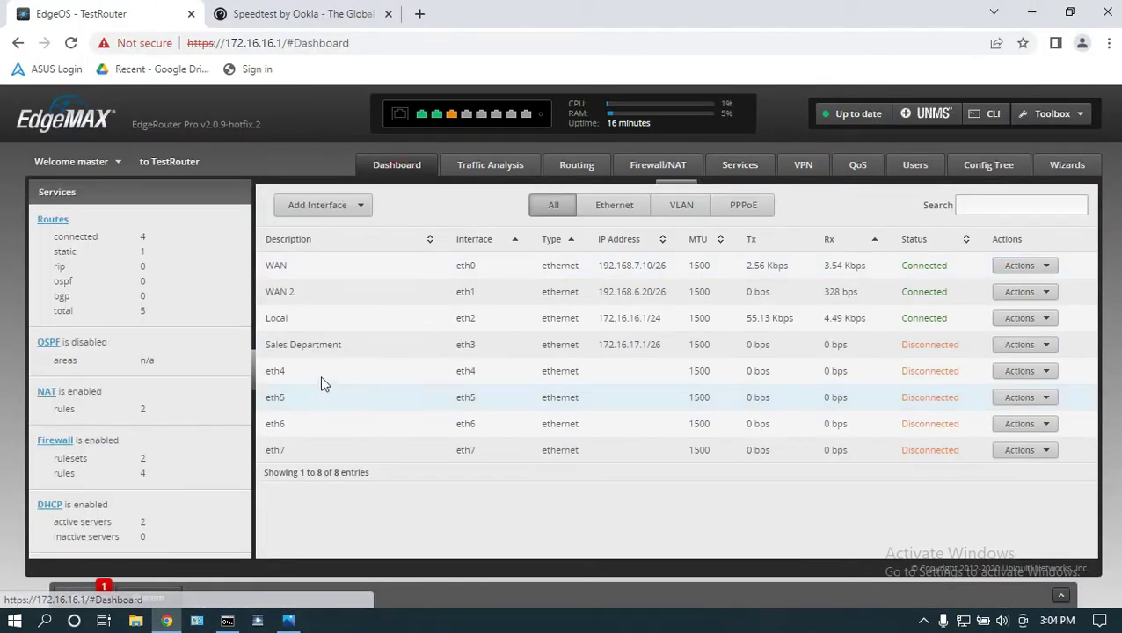
click(1013, 371)
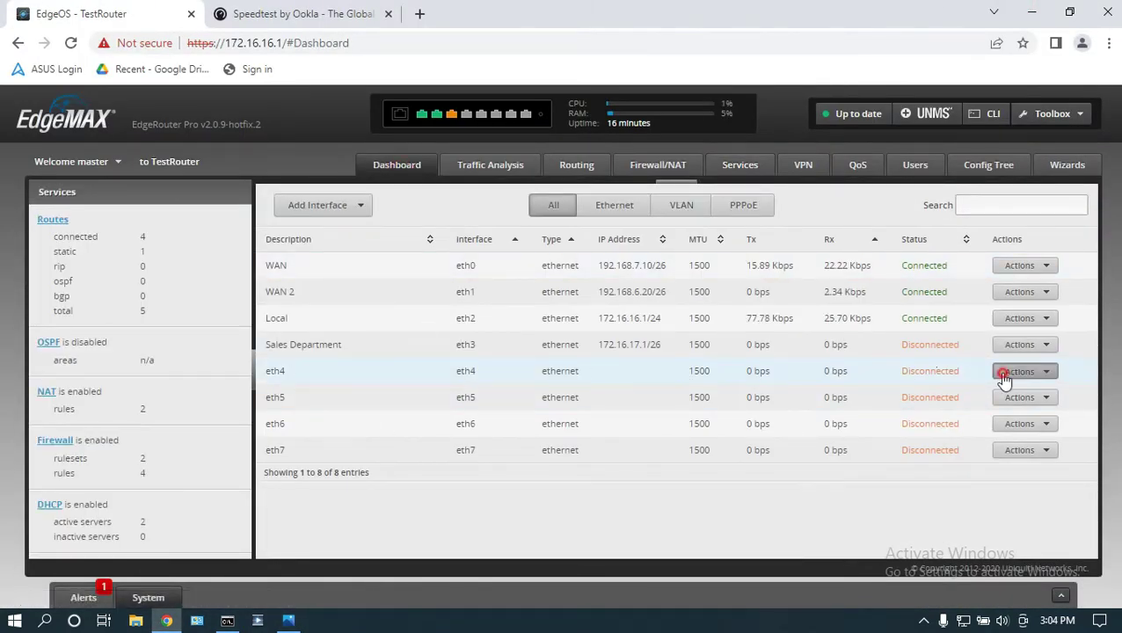
click(1014, 388)
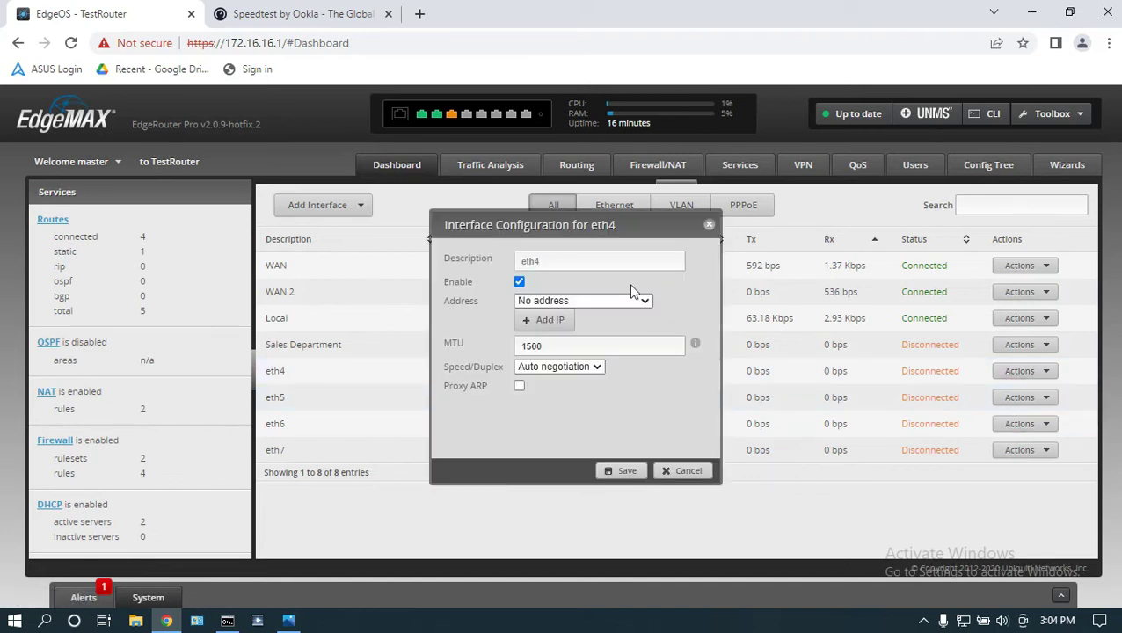
click(598, 259)
click(299, 622)
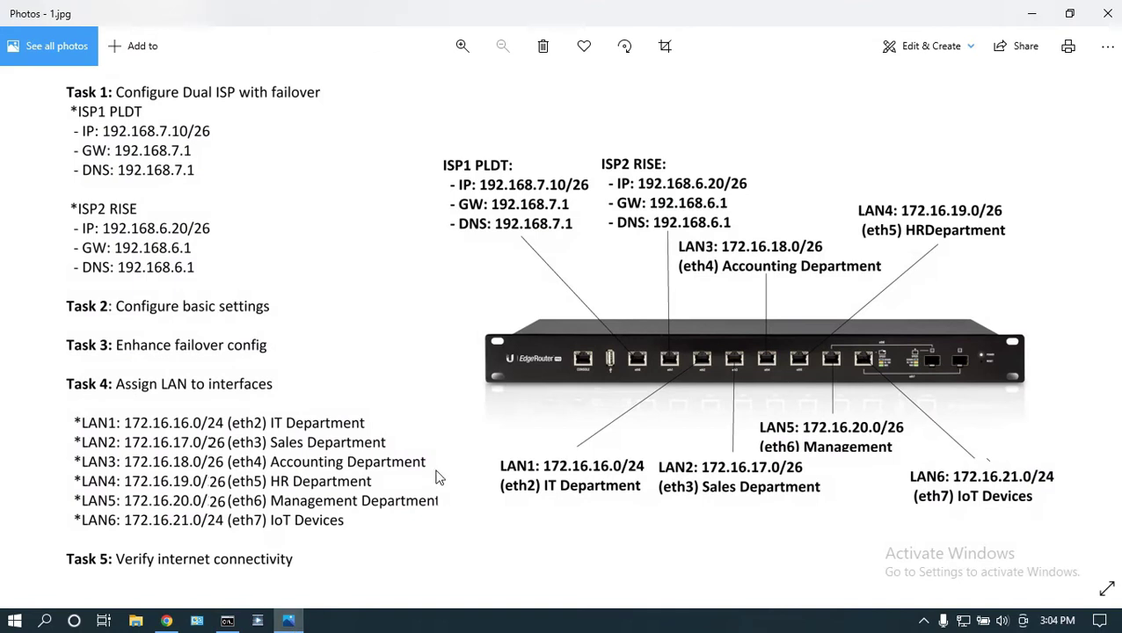
click(1027, 13)
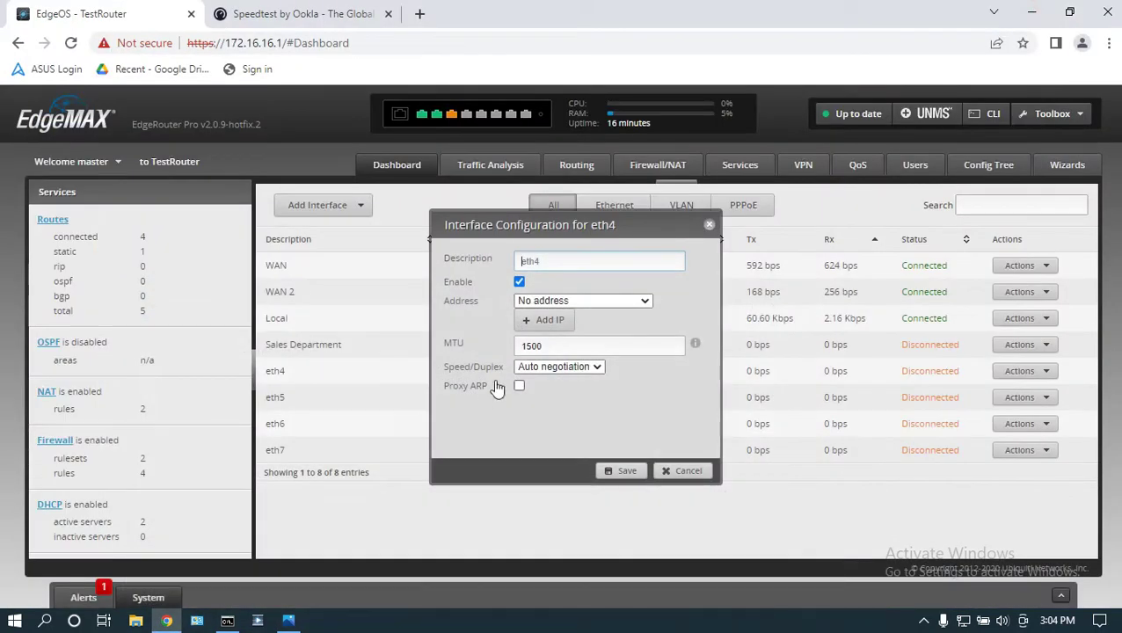
click(574, 261)
text(Ad)
text(coun)
text(ting Dep)
text(artment)
Give eth4 the manual address 172.16.18.1/26 and save it
click(588, 301)
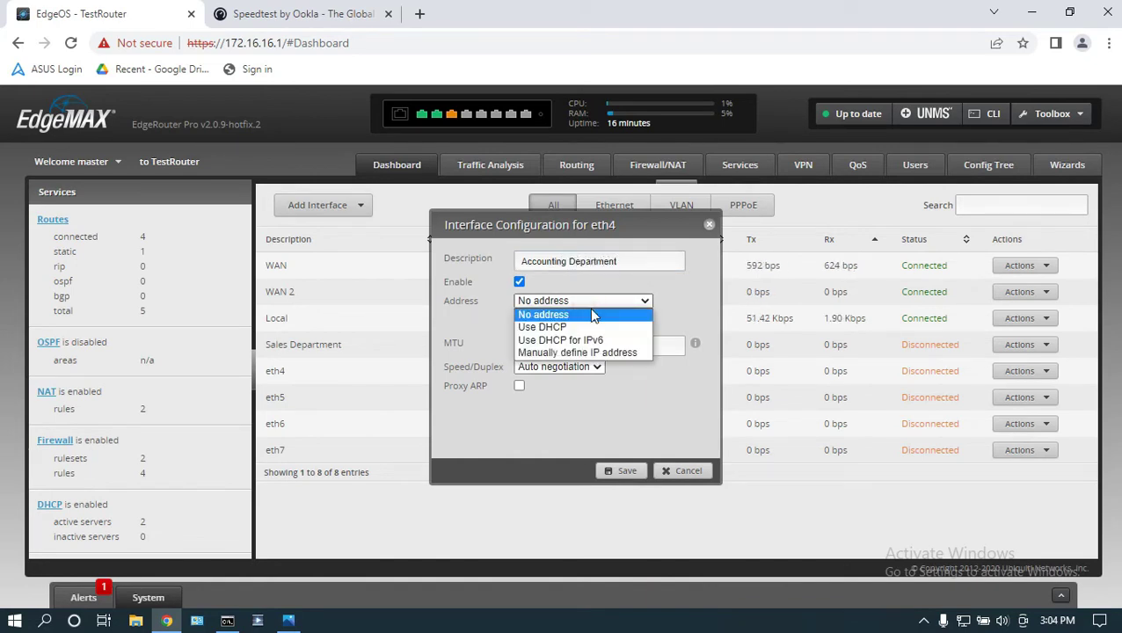
click(581, 352)
click(588, 332)
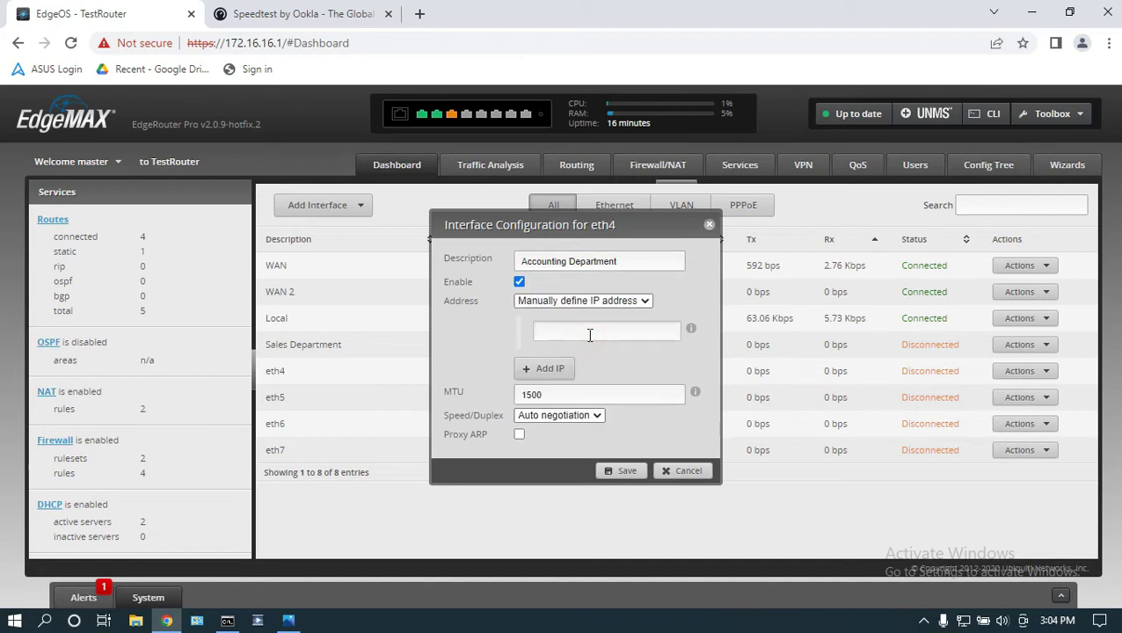
text(172.16.18.1/26)
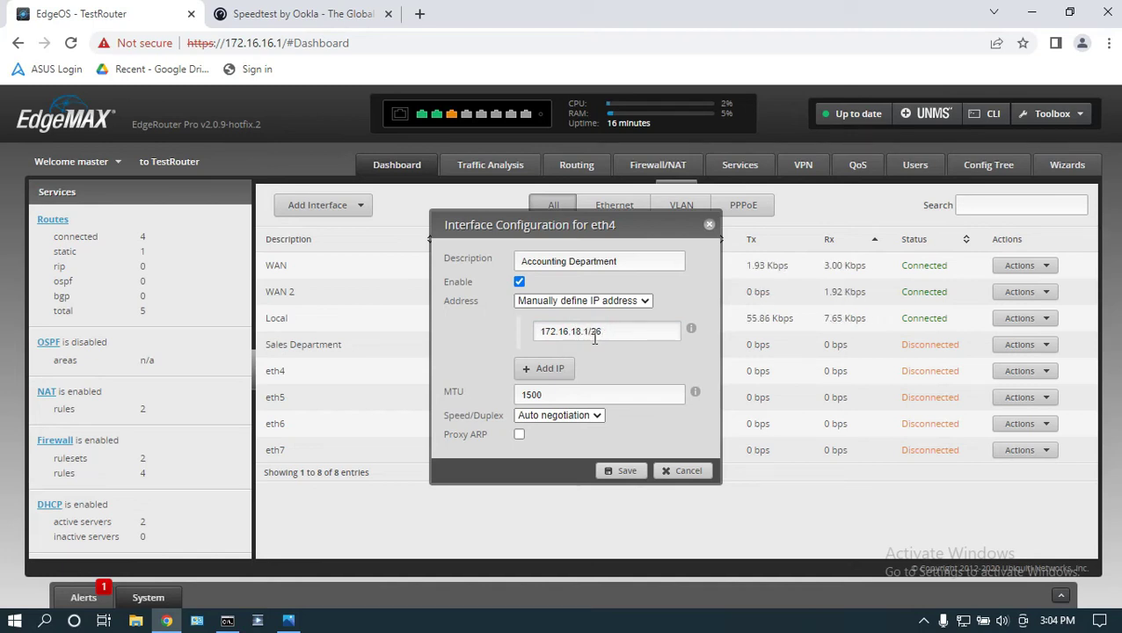
click(618, 467)
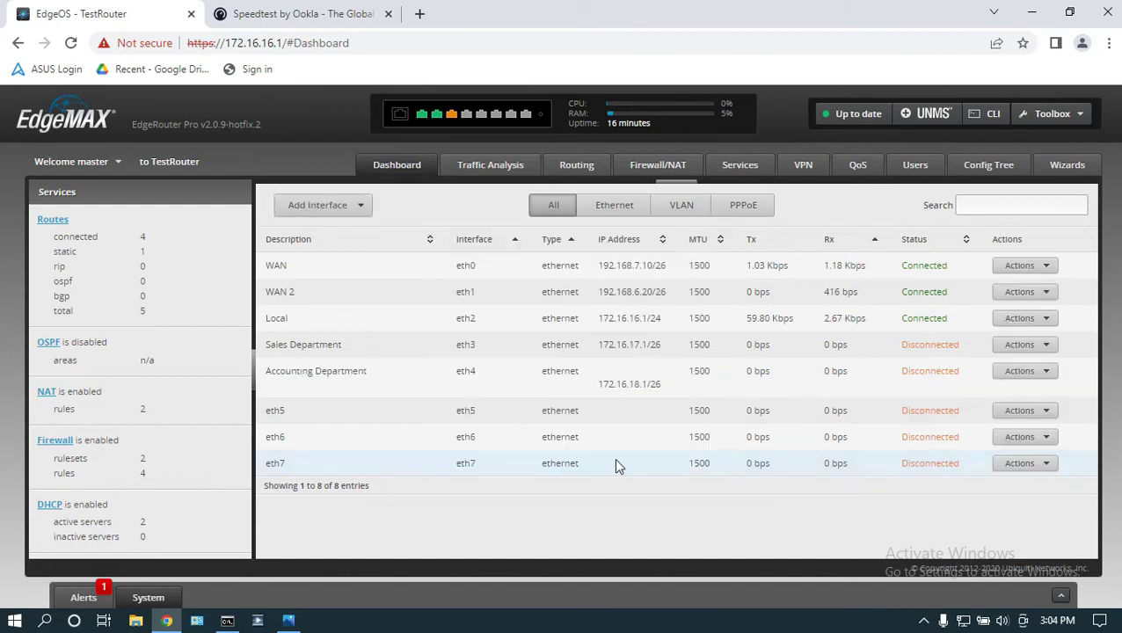
click(743, 167)
Start a new DHCP server named LAN3 with subnet 172.16.18.0/26
click(80, 226)
click(558, 246)
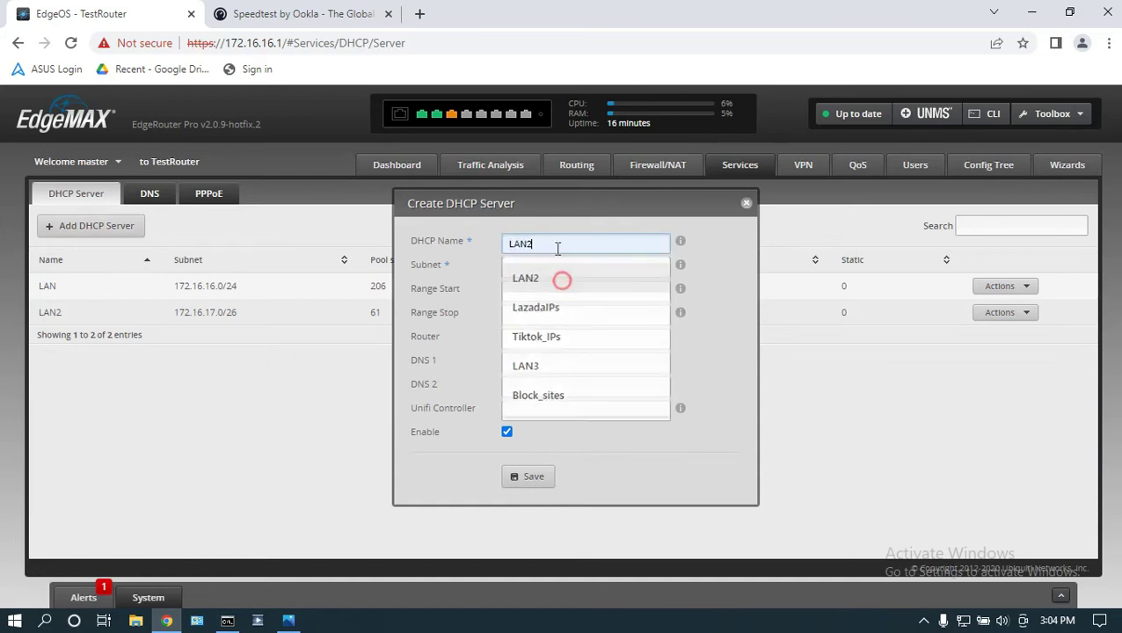
click(560, 278)
key(BackSpace)
text(3)
click(556, 268)
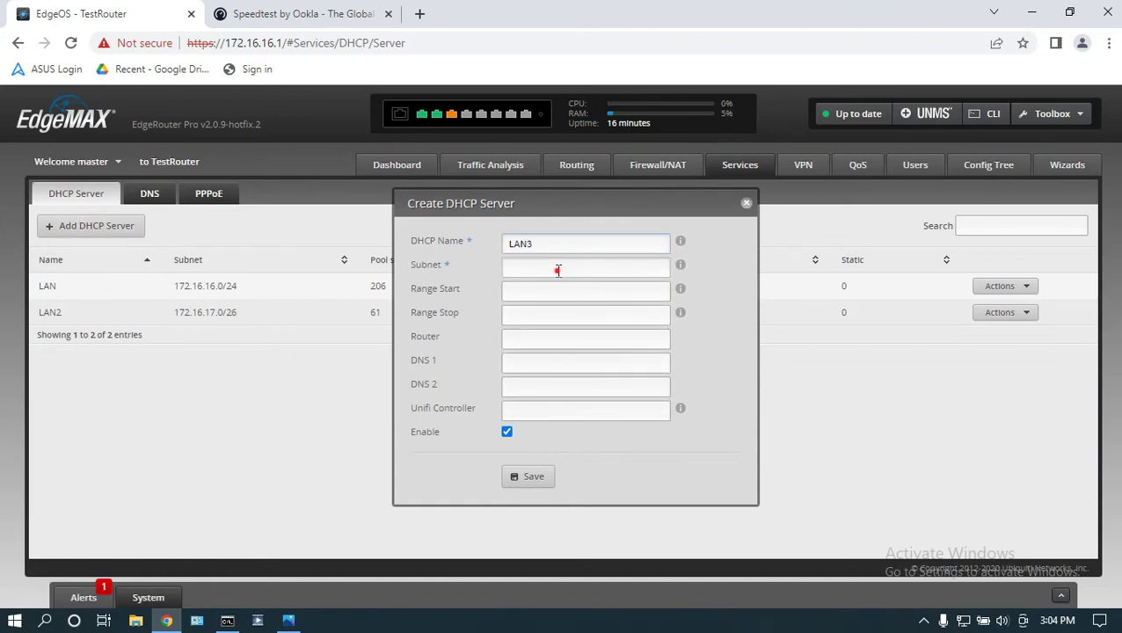
text(172.16.17.)
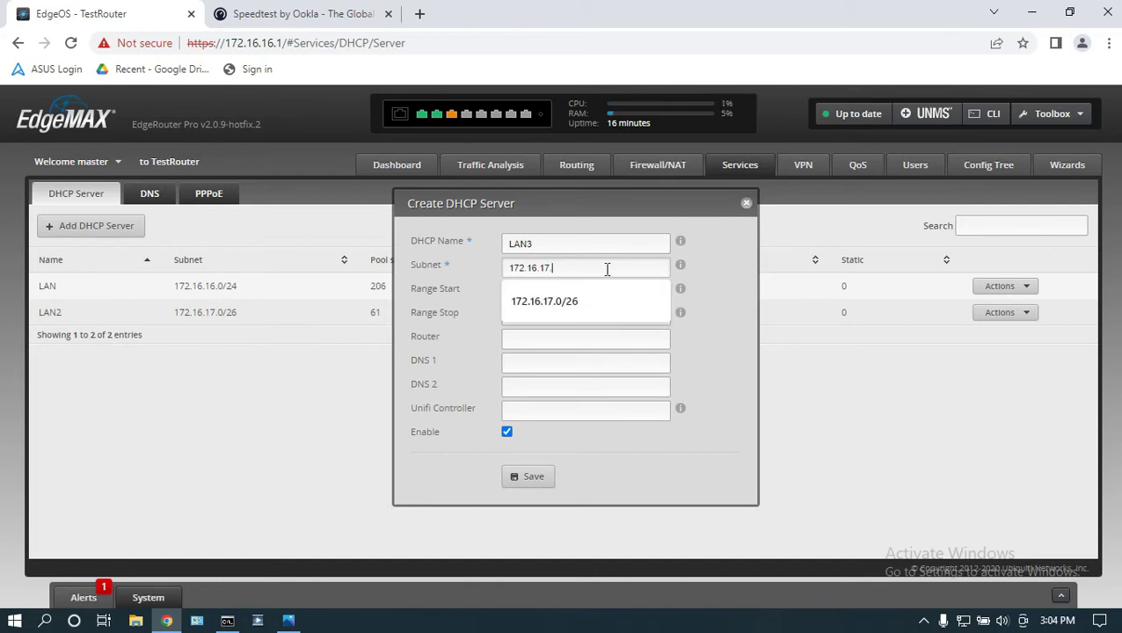
key(BackSpace)
key(BackSpace)
text(8.0/26)
Set the LAN3 lease range to 172.16.18.2–172.16.18.62
click(594, 289)
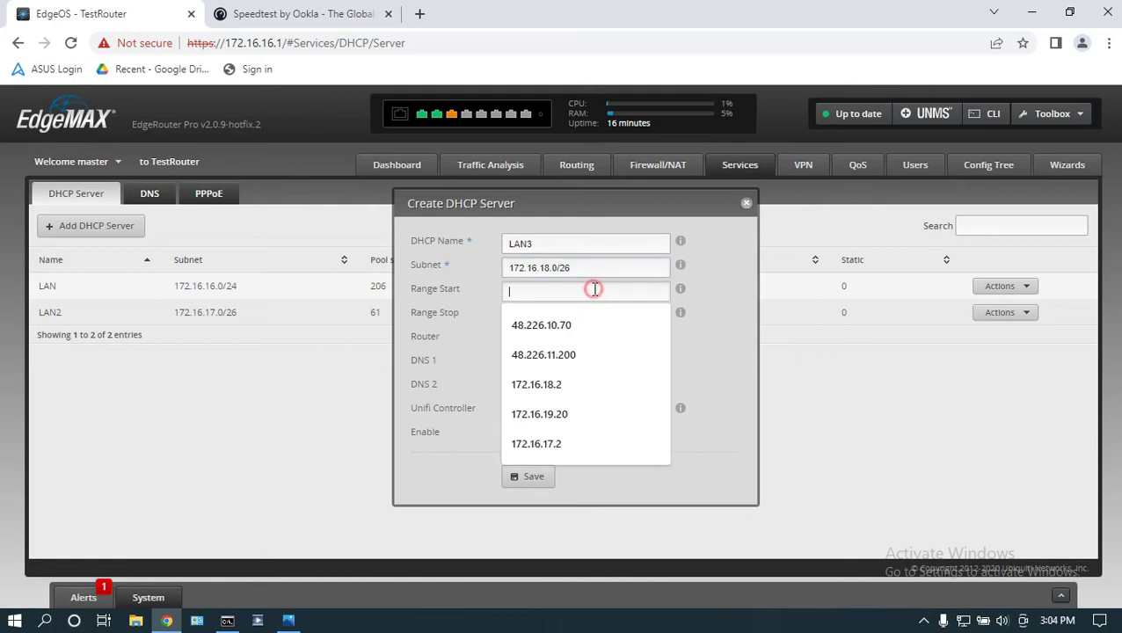
key(Down)
key(Down)
key(Down)
key(Down)
key(Down)
key(Return)
click(549, 291)
click(564, 315)
key(Down)
key(Down)
key(Down)
key(Down)
key(Down)
key(Down)
key(Return)
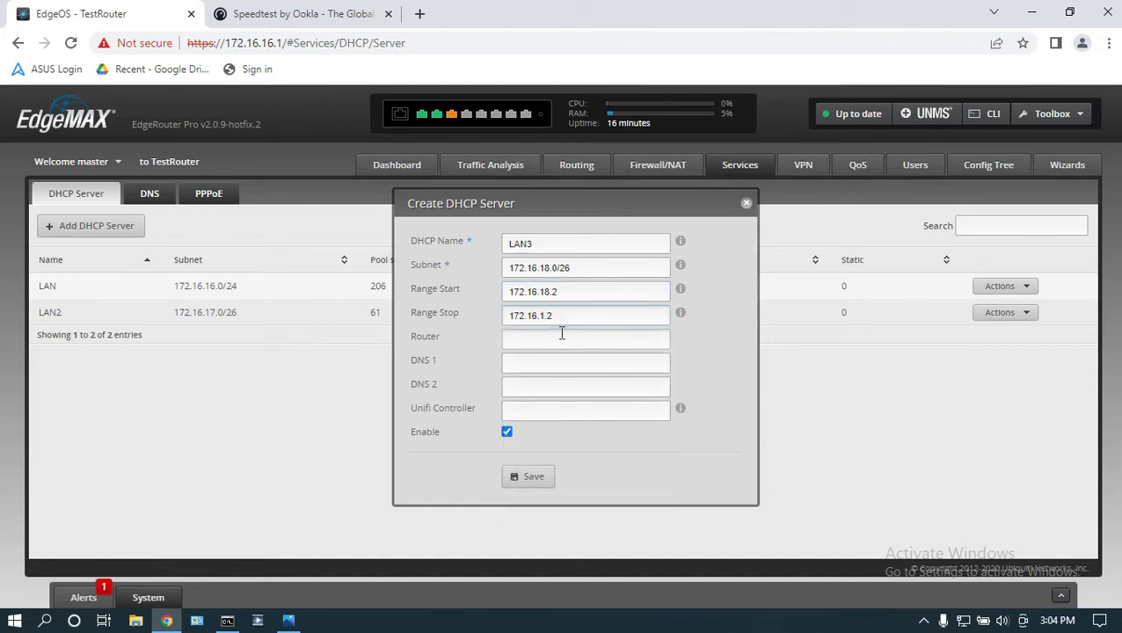
click(558, 317)
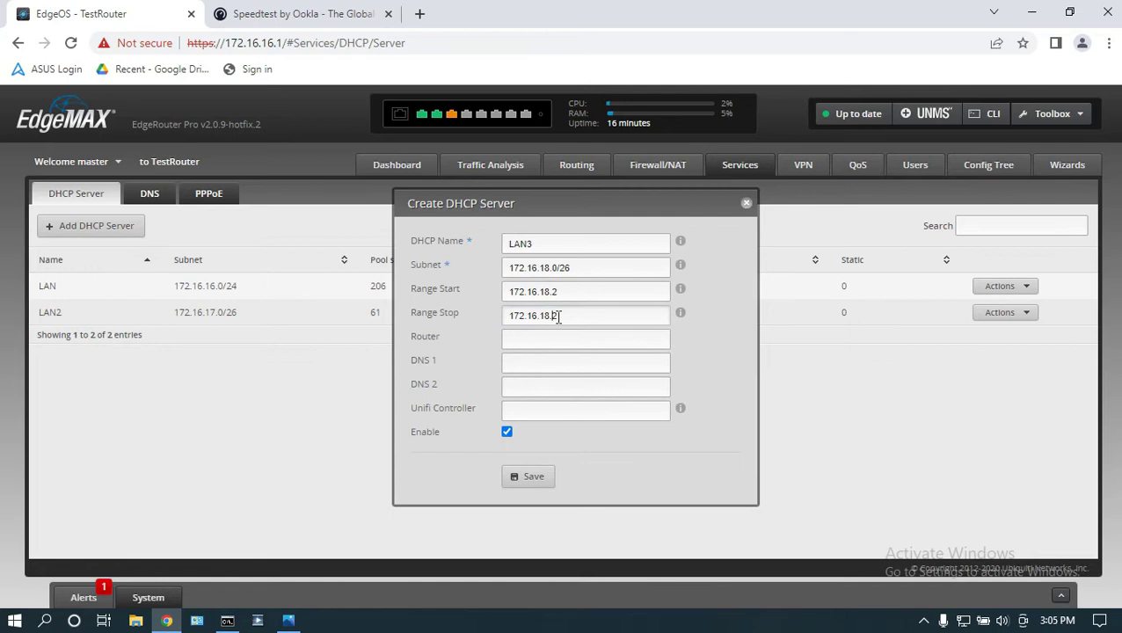
Set the LAN3 router address to 172.16.18.1
click(541, 342)
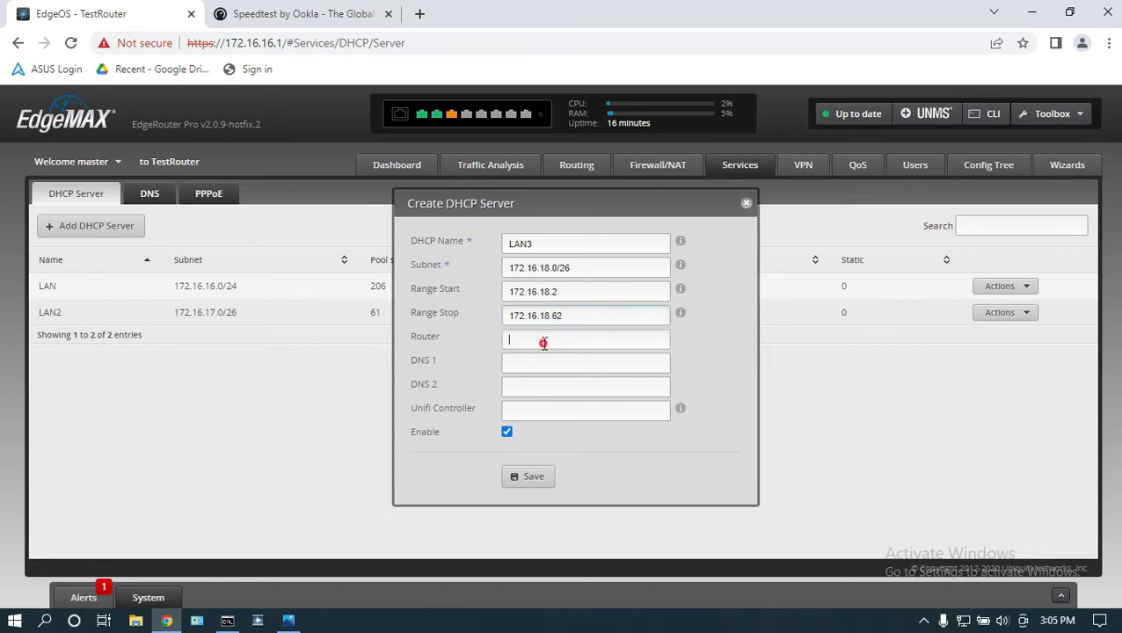
key(Down)
key(Down)
key(Down)
key(Down)
key(Down)
key(Down)
key(Return)
click(548, 341)
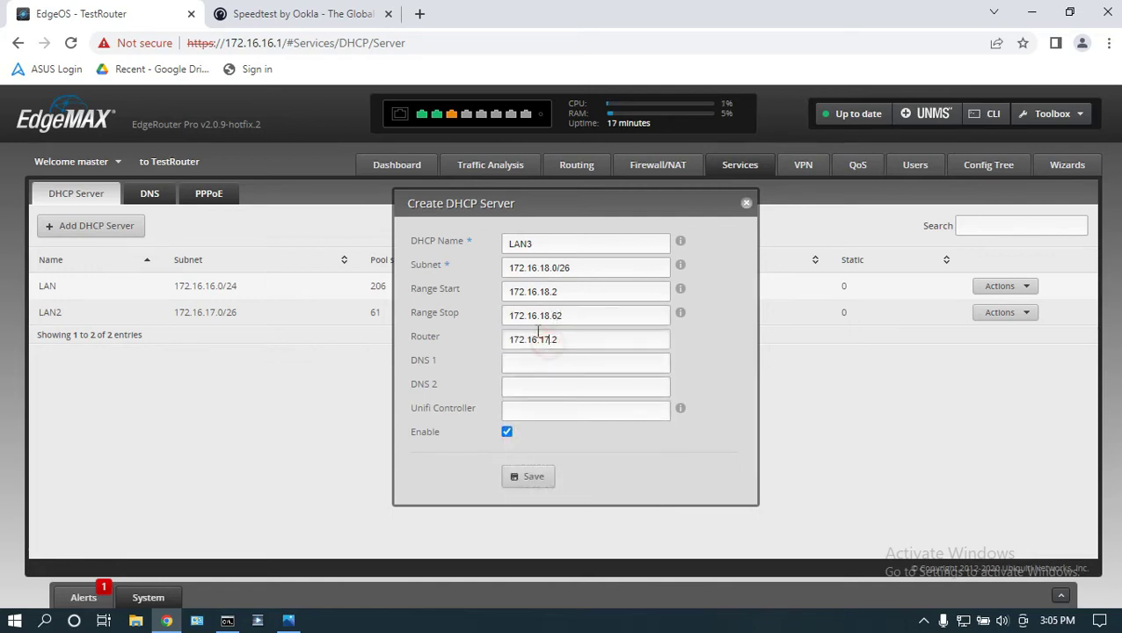
click(584, 347)
key(BackSpace)
text(1)
Set DNS servers 172.16.18.1 and 8.8.8.8, then save the LAN3 server
click(575, 362)
key(Down)
key(Down)
key(Down)
key(Down)
key(Down)
key(Down)
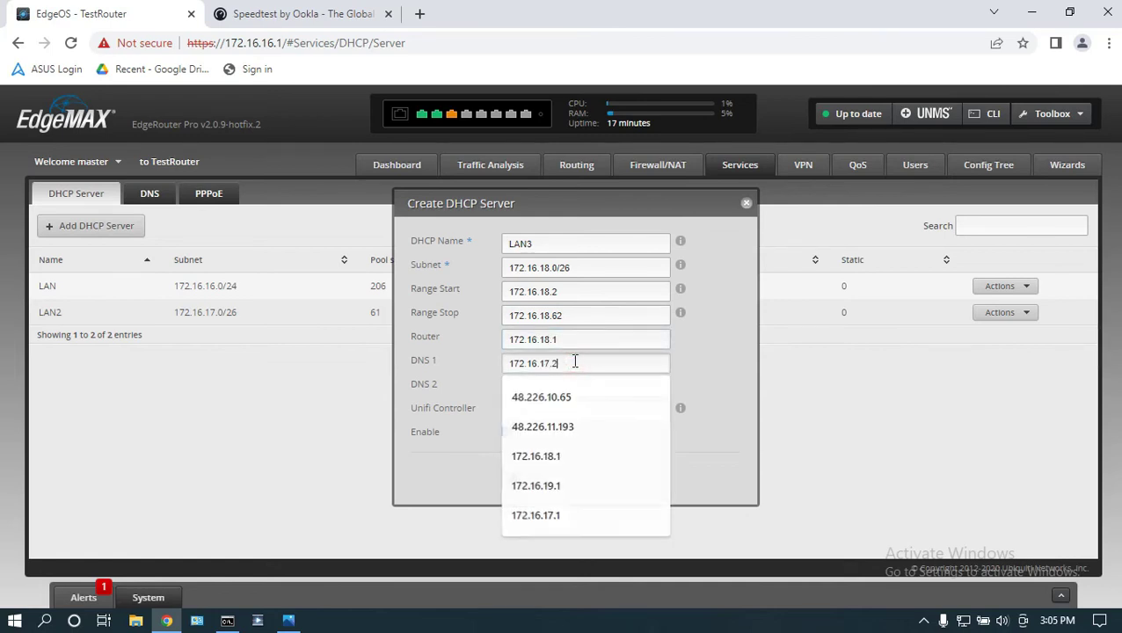
key(Return)
click(549, 363)
key(BackSpace)
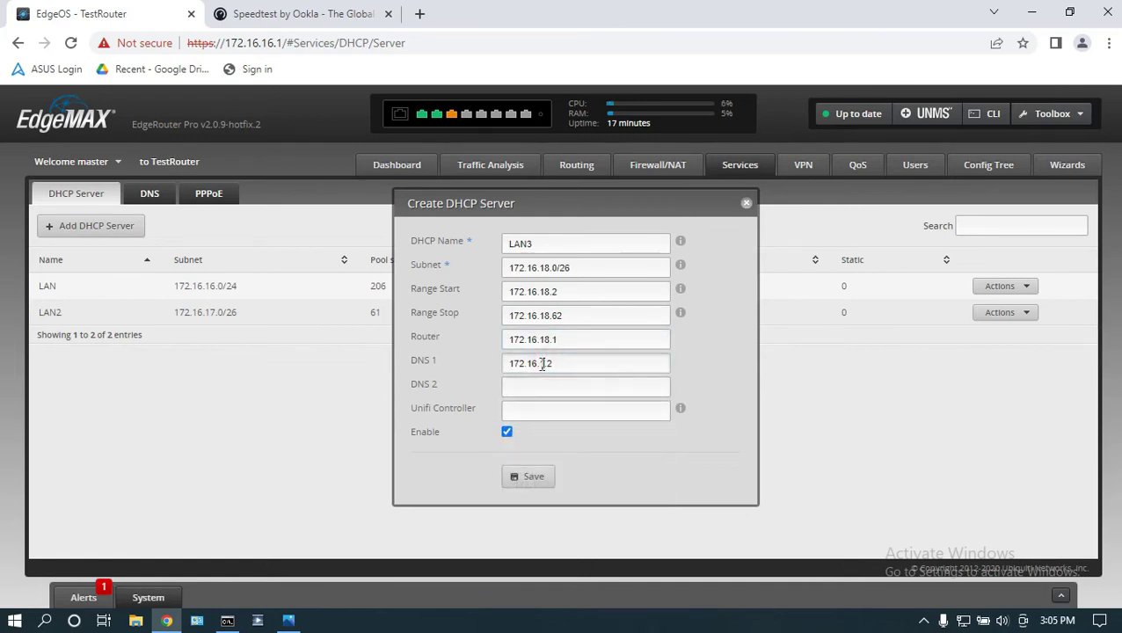
click(581, 366)
key(BackSpace)
text(1)
click(576, 392)
text(8.8.8.8)
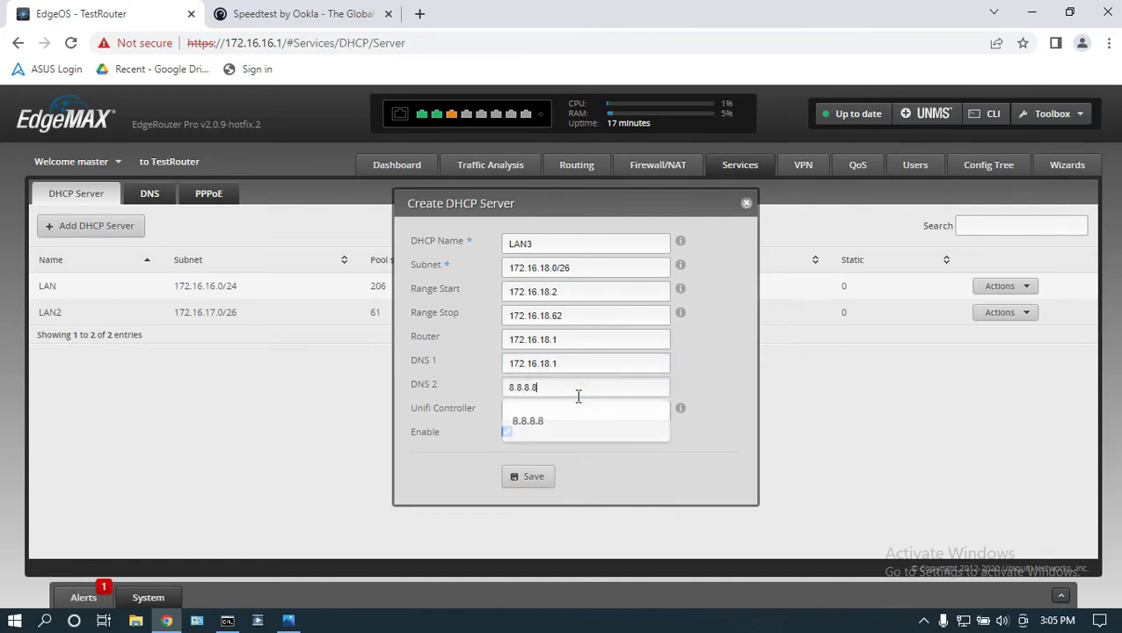
click(531, 477)
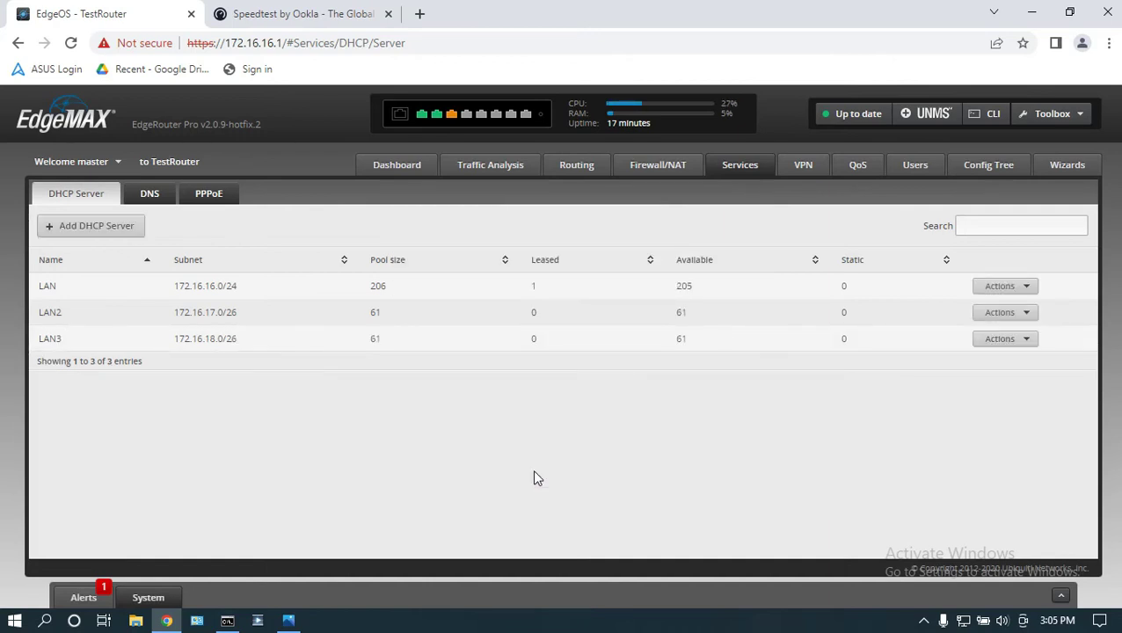
Open eth5's configuration, describe it as HR Department, and choose manual IP addressing
click(293, 620)
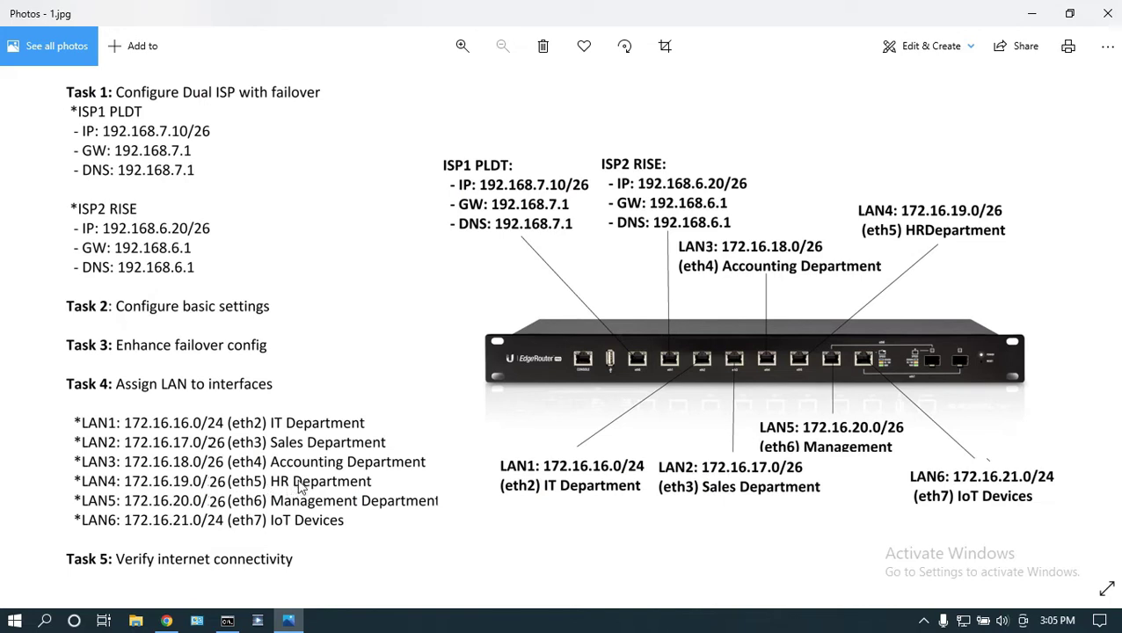
click(1031, 12)
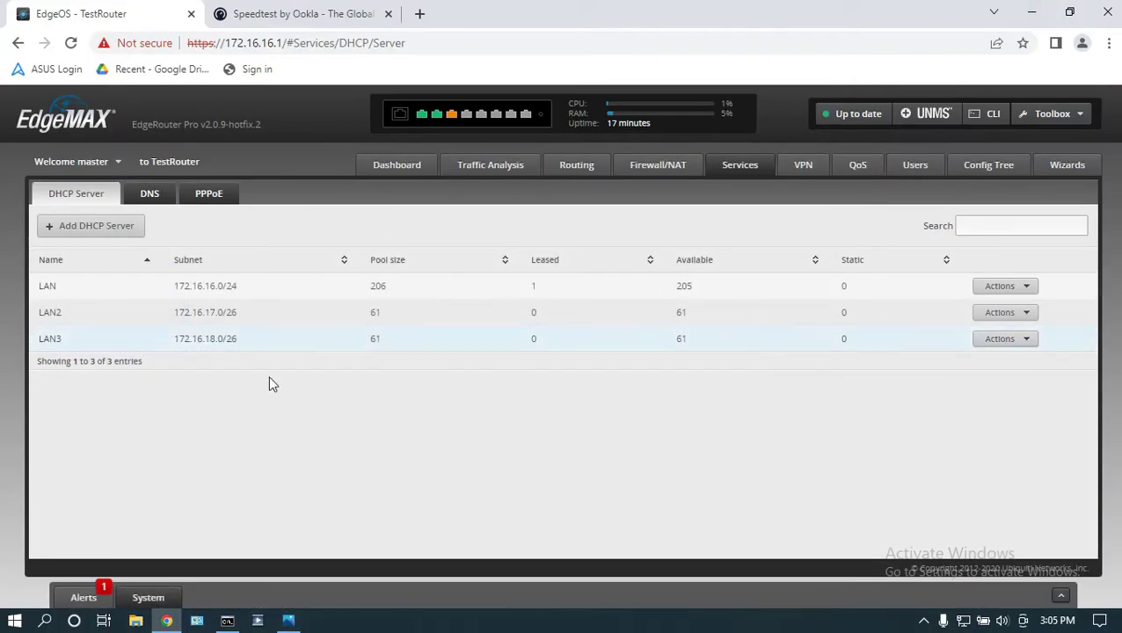
click(418, 172)
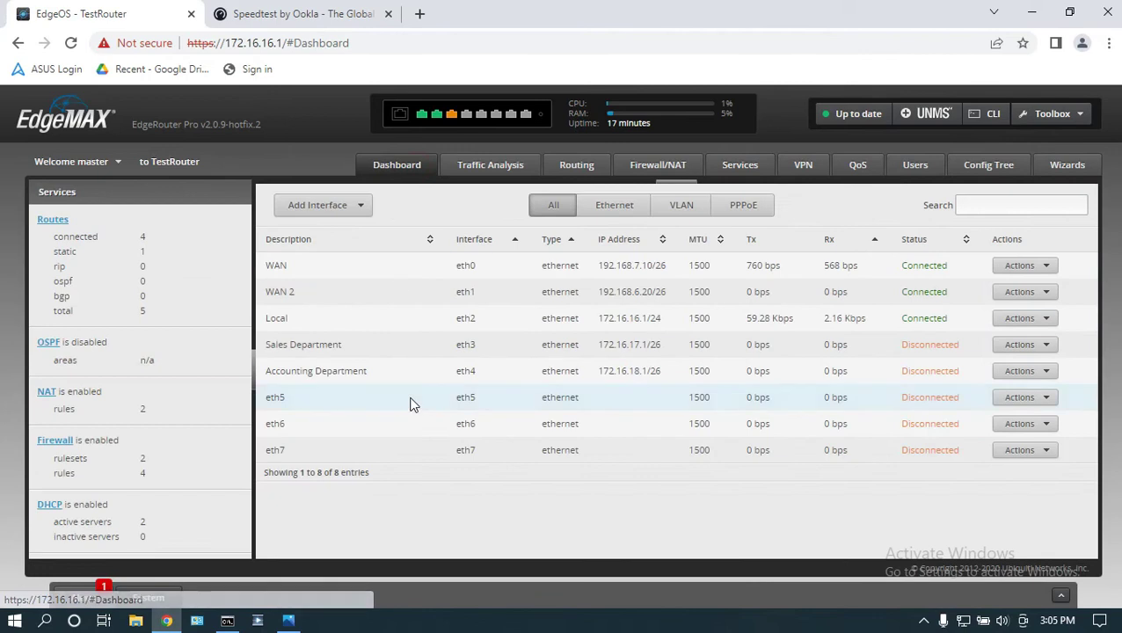
click(1014, 397)
click(1016, 417)
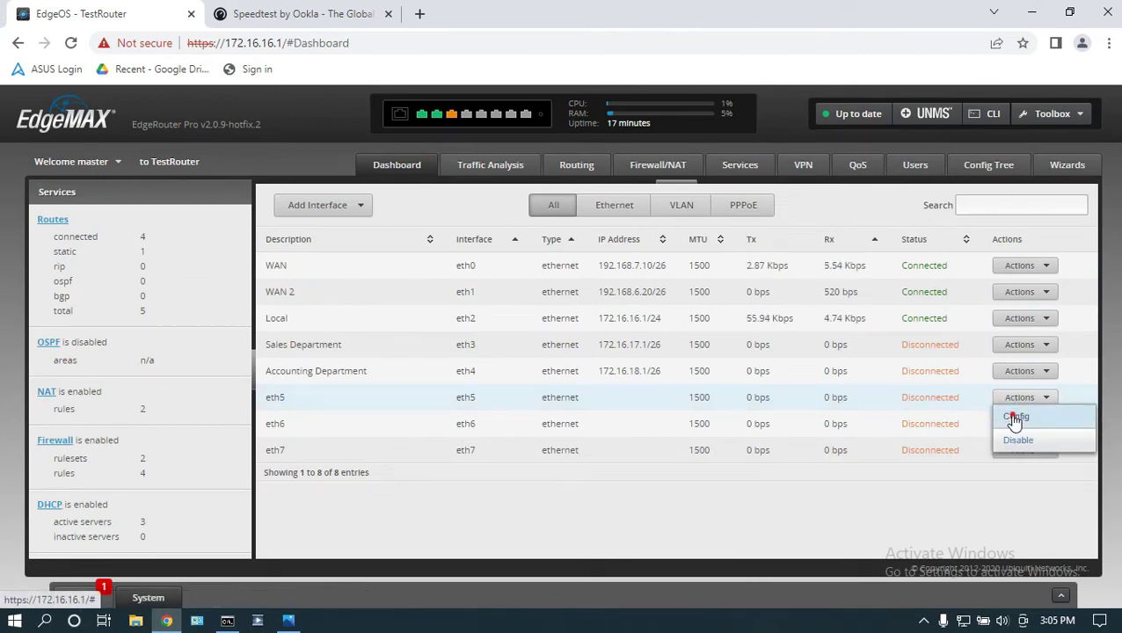
click(570, 257)
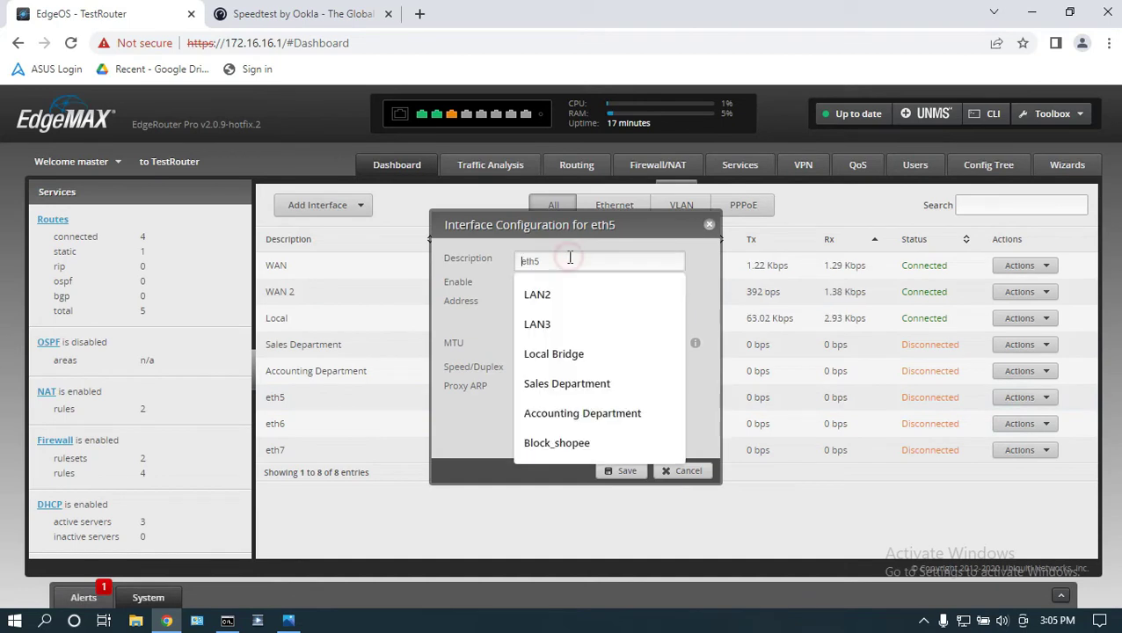
text(HR De)
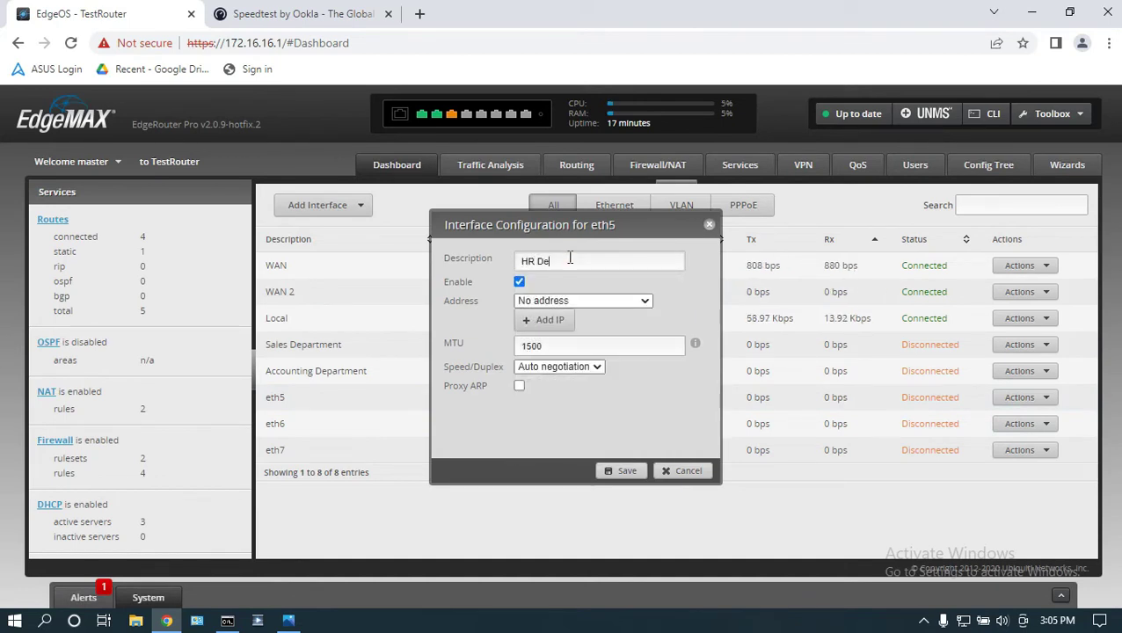
text(partment)
click(594, 301)
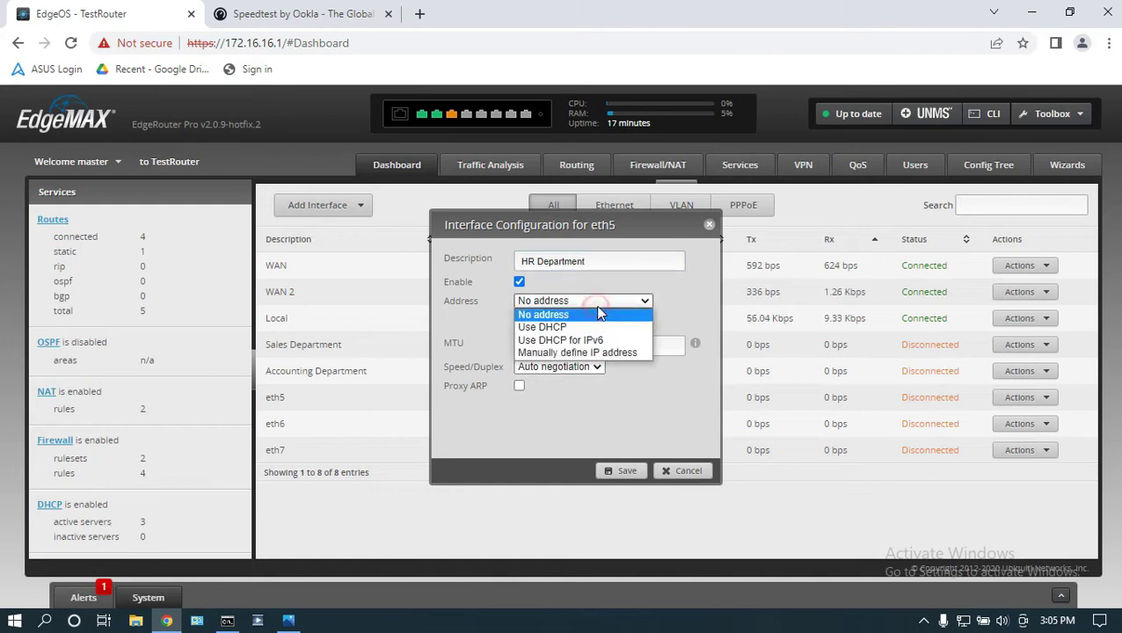
click(586, 352)
Give eth5 the static address 172.16.19.1/26 and save the configuration
drag(593, 227, 585, 192)
click(582, 296)
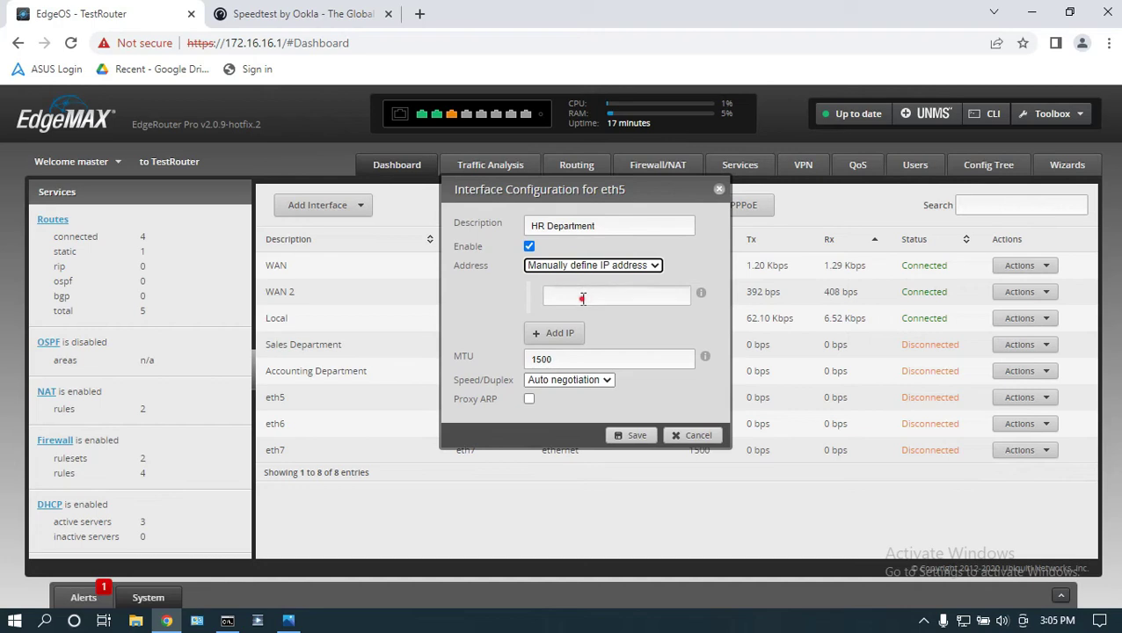
text(172.16.17.2)
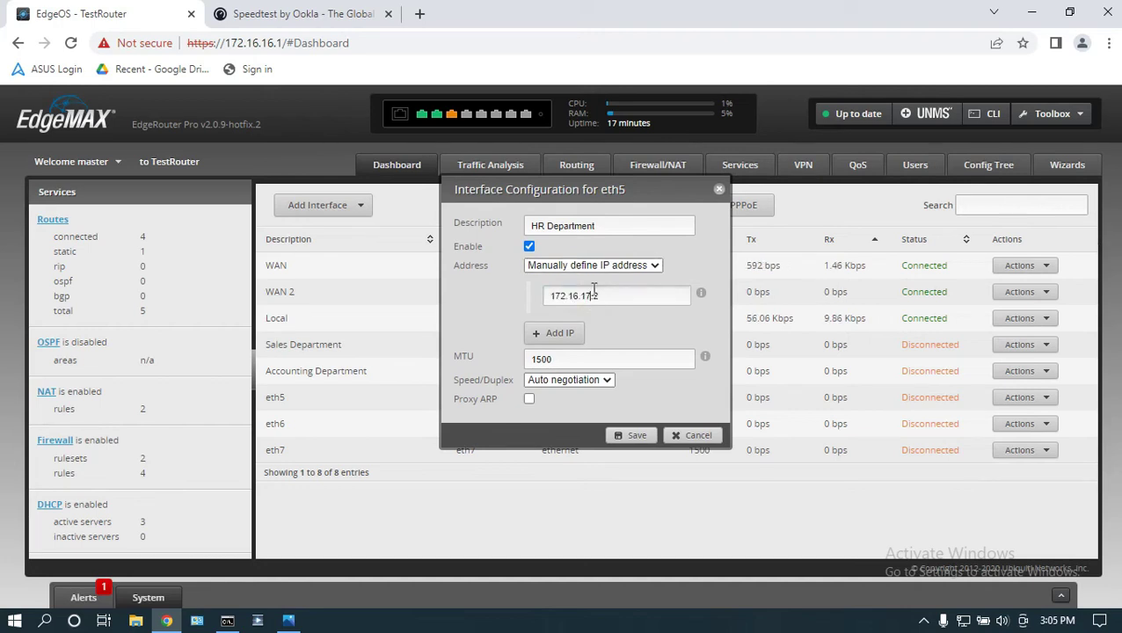
key(BackSpace)
text(9)
click(600, 295)
click(629, 436)
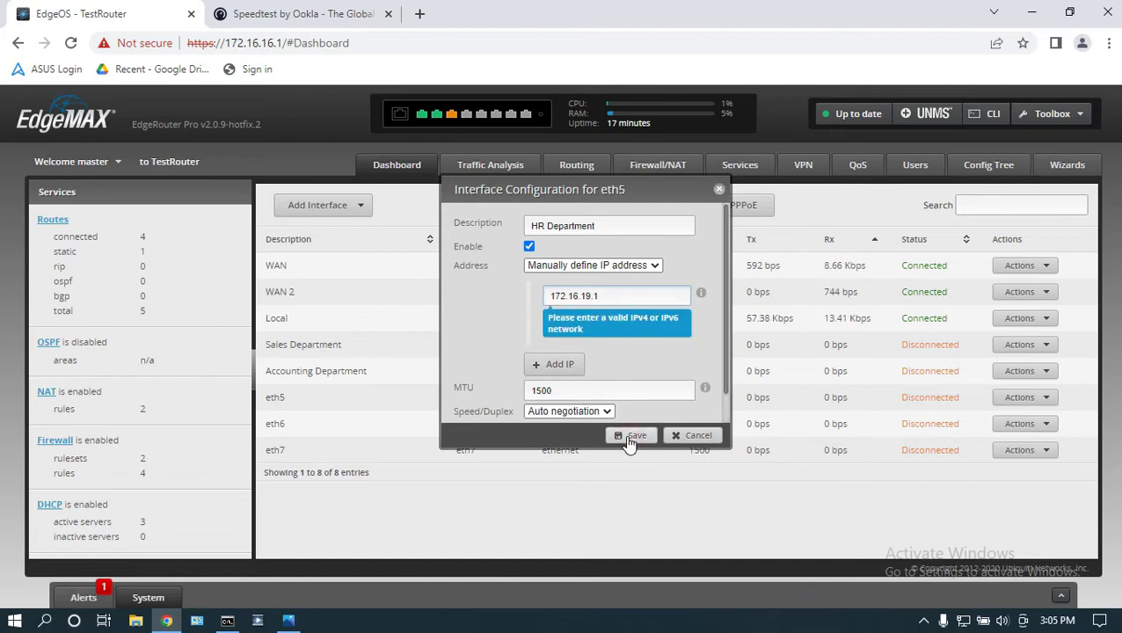
click(629, 296)
text(/)
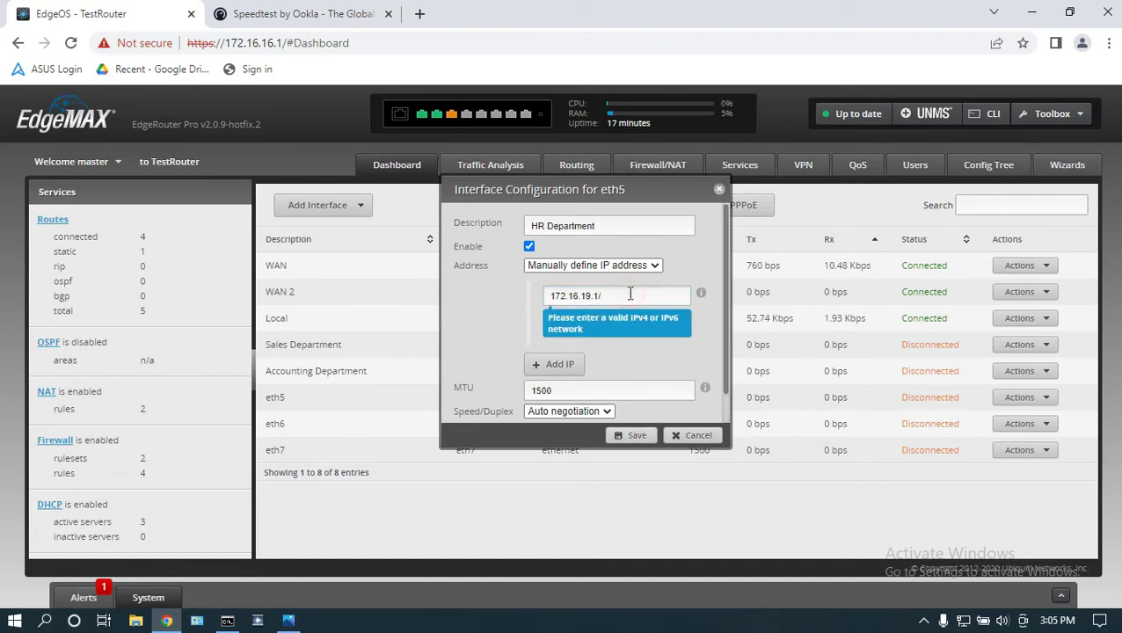
text(26)
click(632, 435)
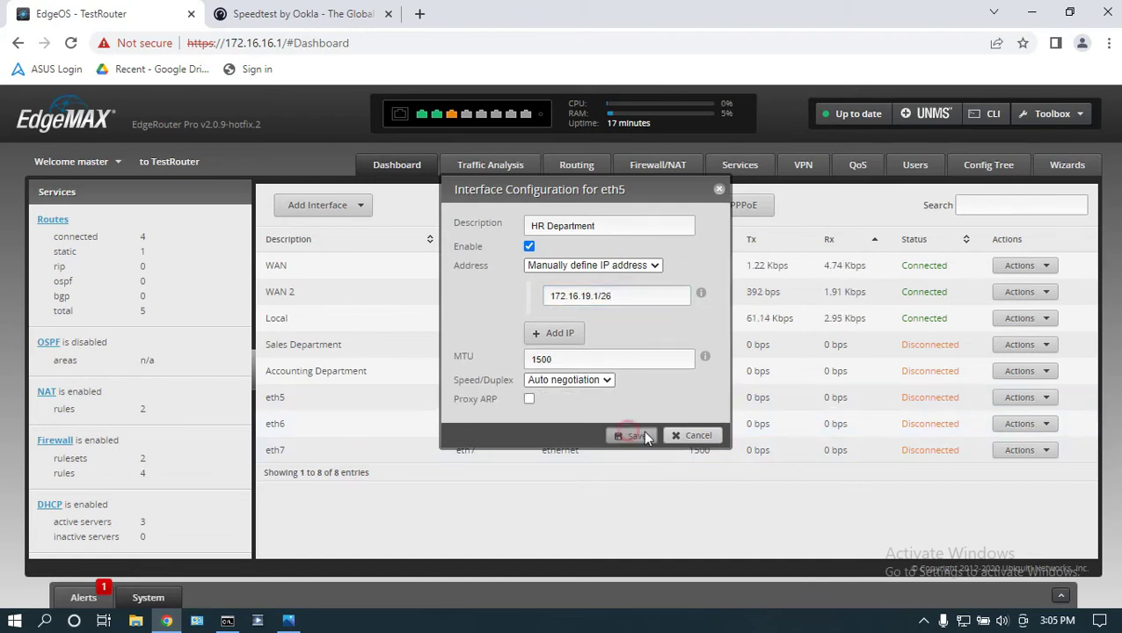
click(695, 435)
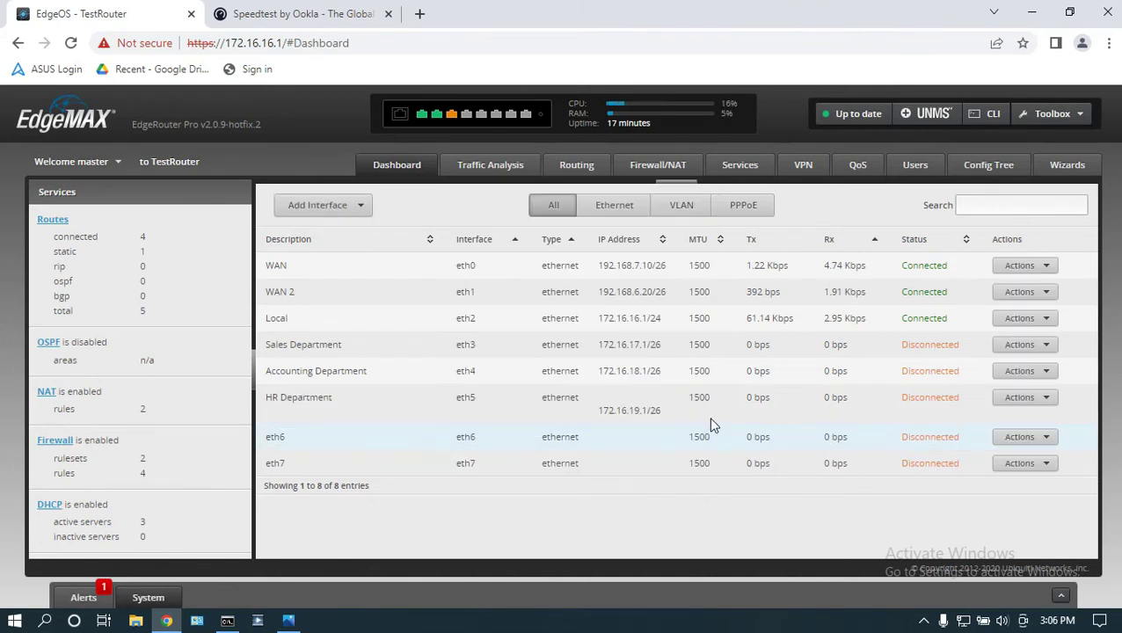
click(746, 162)
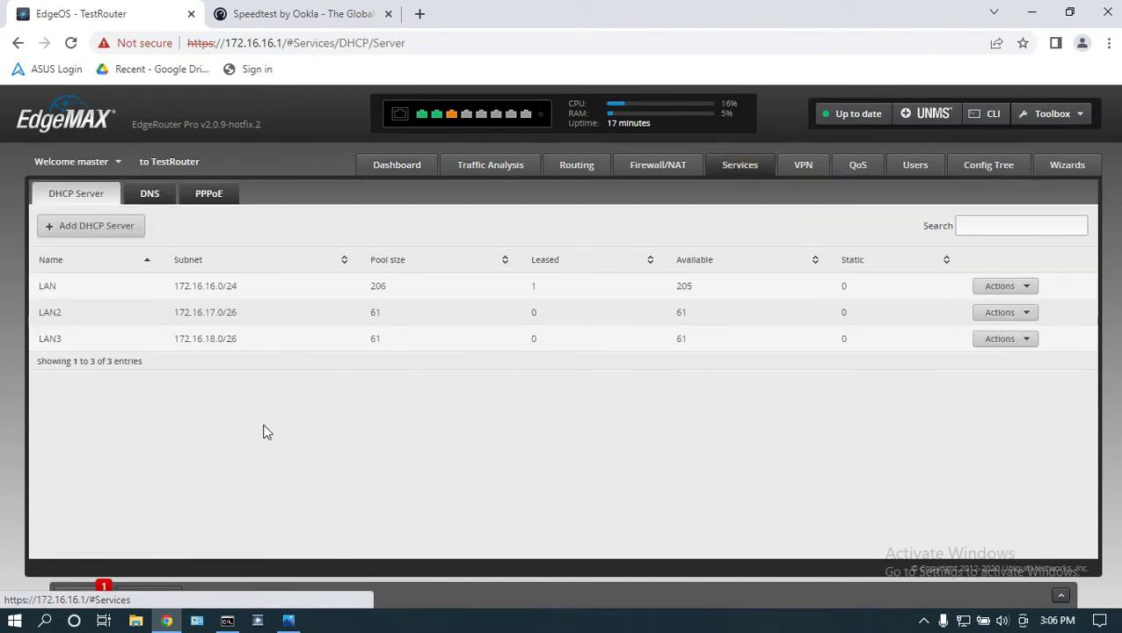
Start a new DHCP server and name it LAN4
click(124, 227)
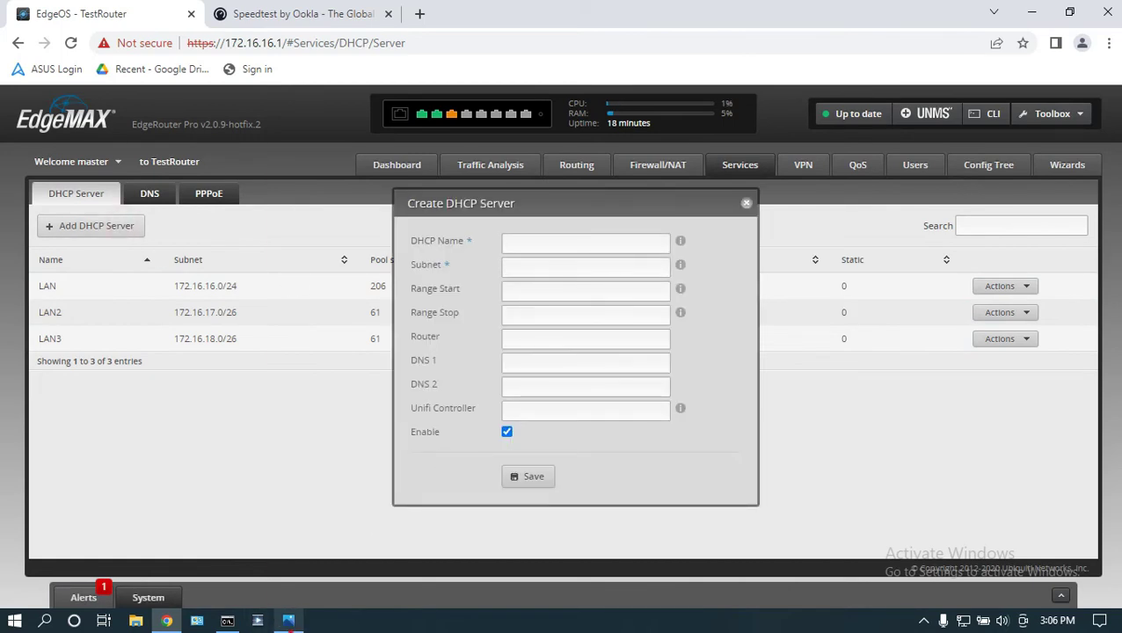
click(288, 621)
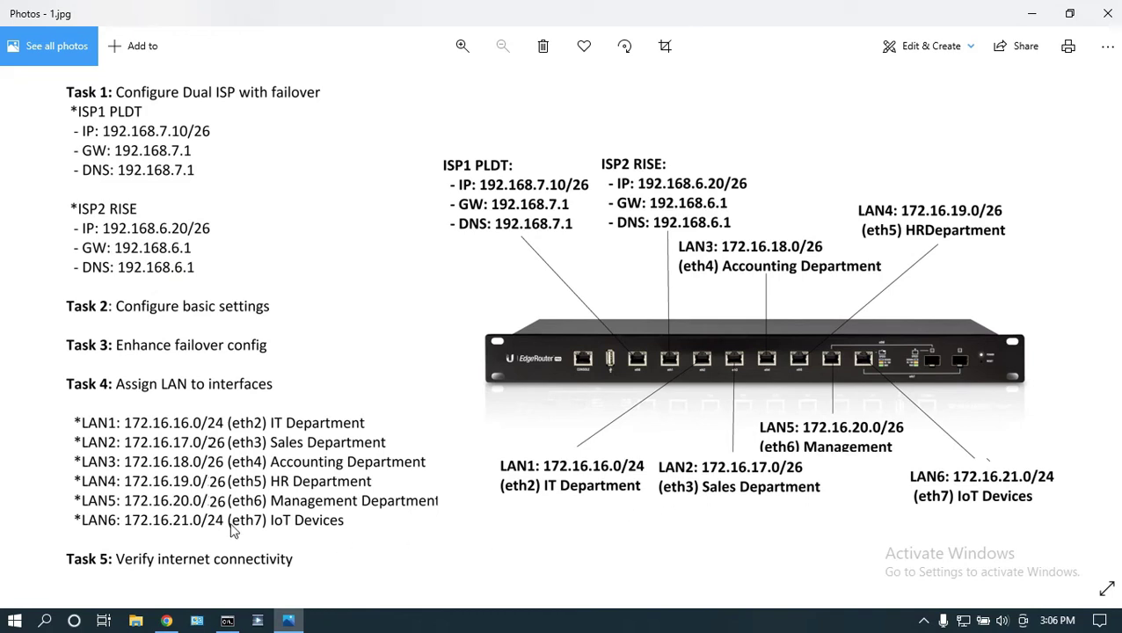
click(1032, 13)
click(568, 246)
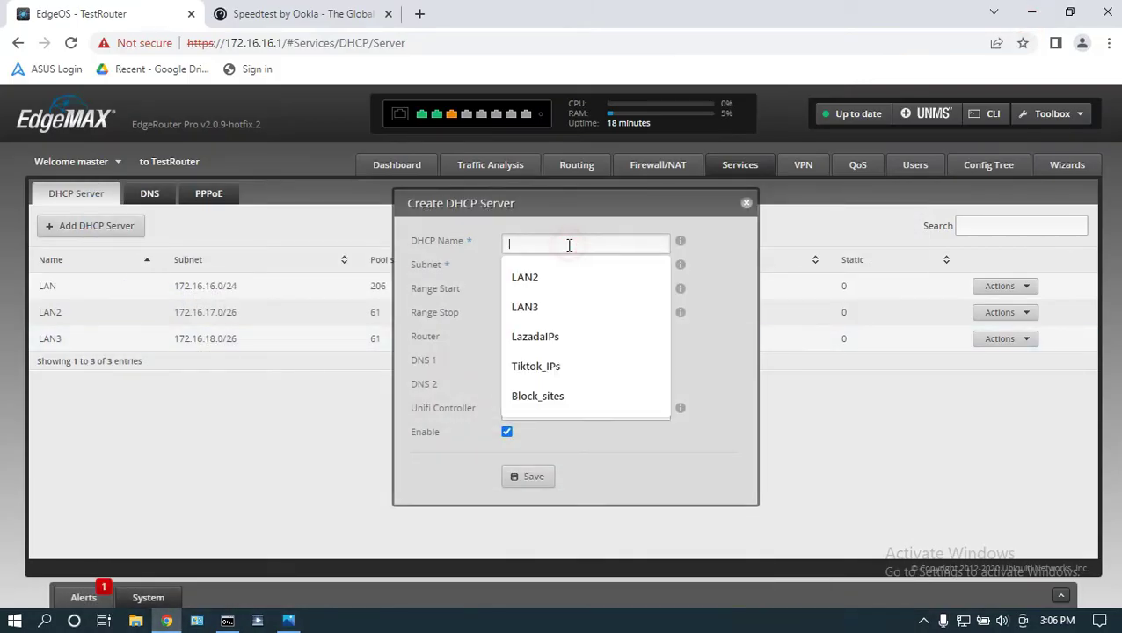
click(564, 277)
key(BackSpace)
text(4)
Enter the LAN4 subnet 172.16.19.0/26
click(553, 266)
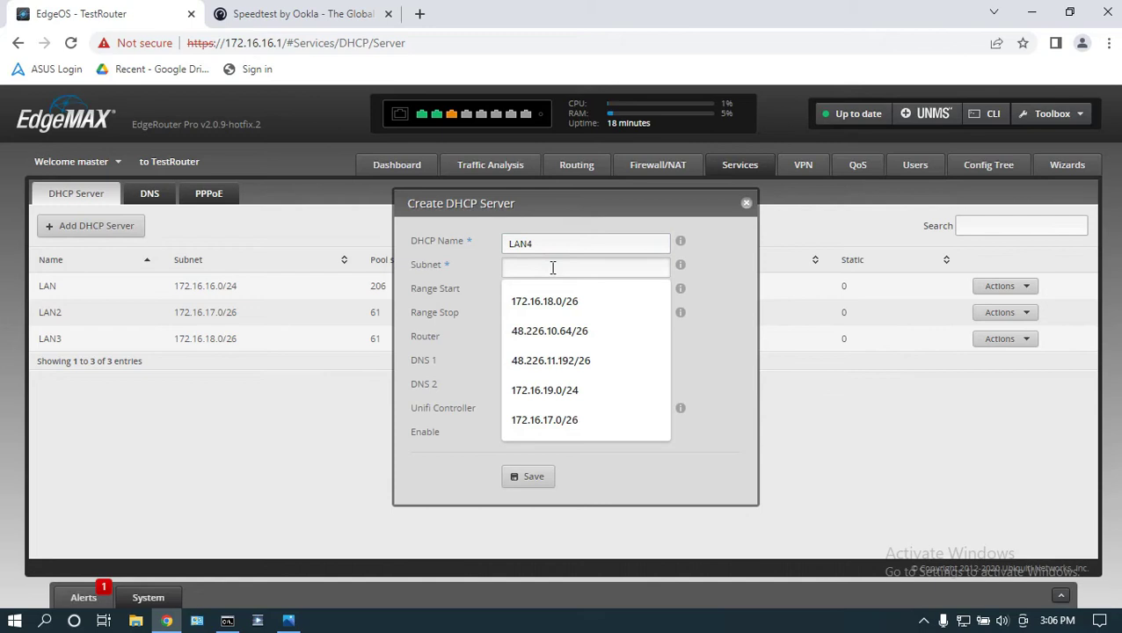
text(172.16.17.2)
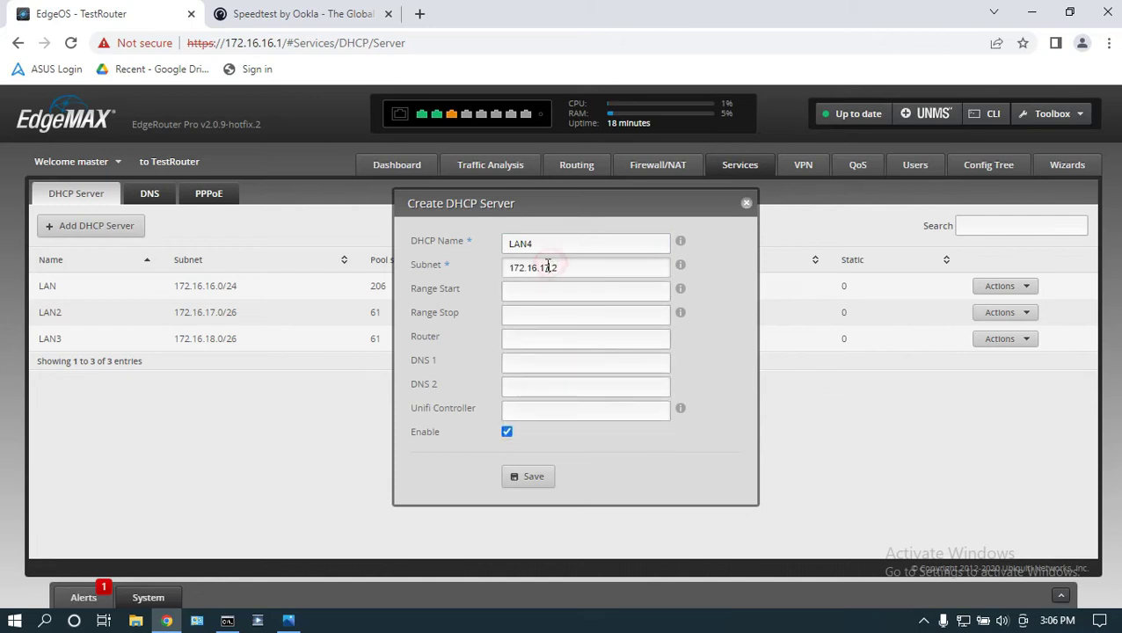
key(BackSpace)
text(0/26)
Set the LAN4 lease range to 172.16.19.2–172.16.19.62
click(600, 294)
key(Down)
key(Down)
key(Down)
key(Down)
key(Down)
key(Return)
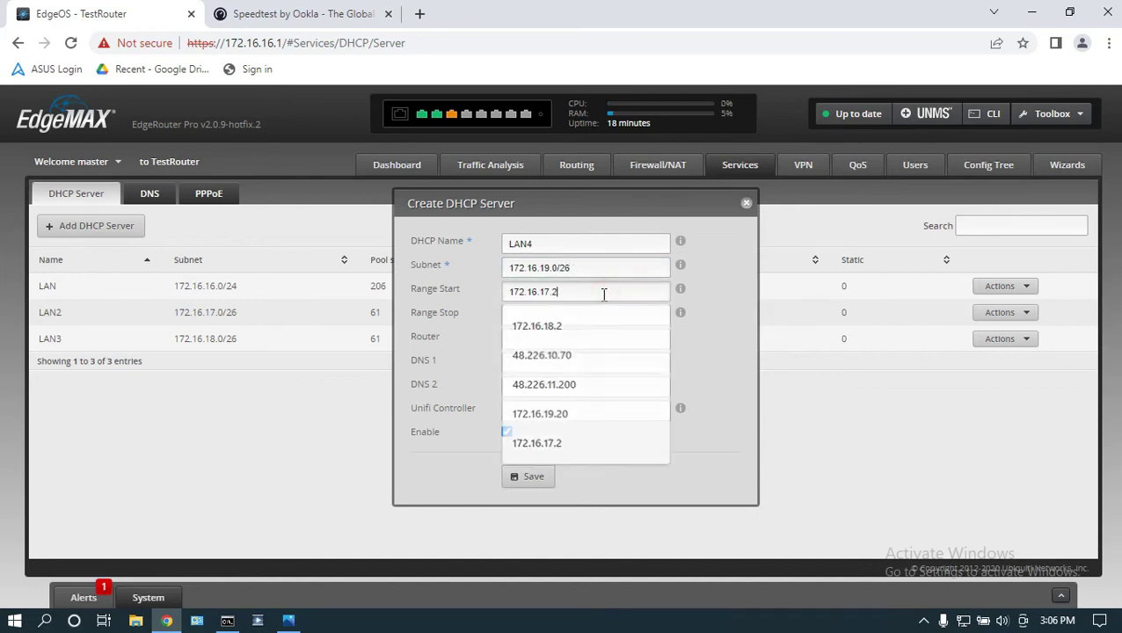
click(546, 294)
key(Delete)
text(9)
click(579, 313)
key(Down)
key(Down)
key(Down)
key(Down)
key(Down)
key(Down)
key(Down)
key(Return)
click(547, 315)
key(BackSpace)
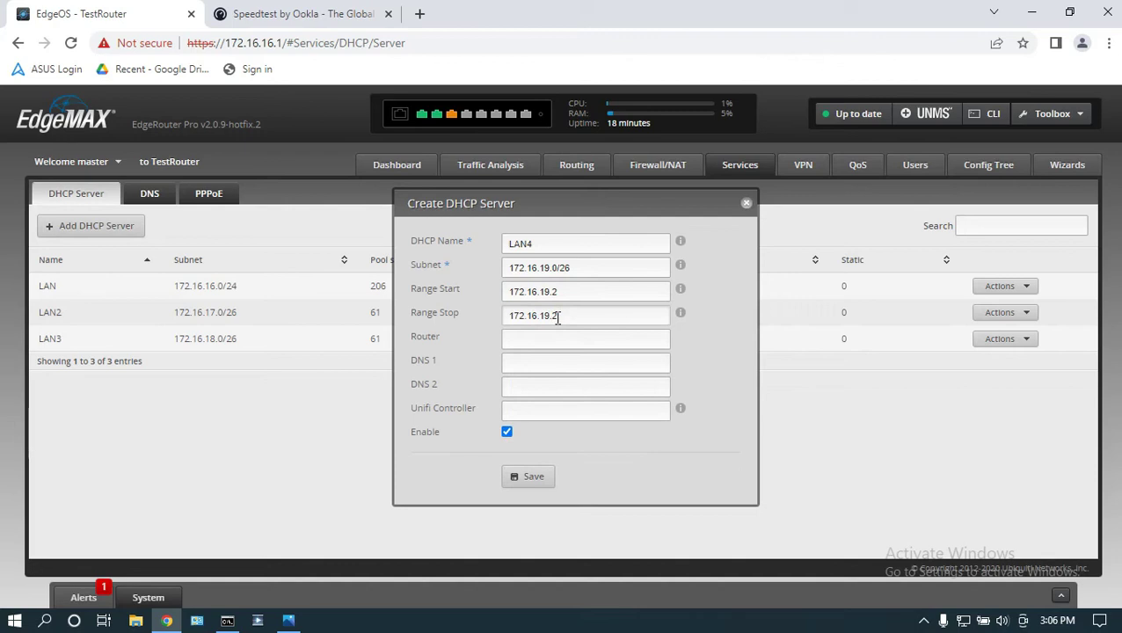
Set router and DNS 1 to 172.16.19.1, DNS 2 to 8.8.8.8, and save LAN4
click(556, 337)
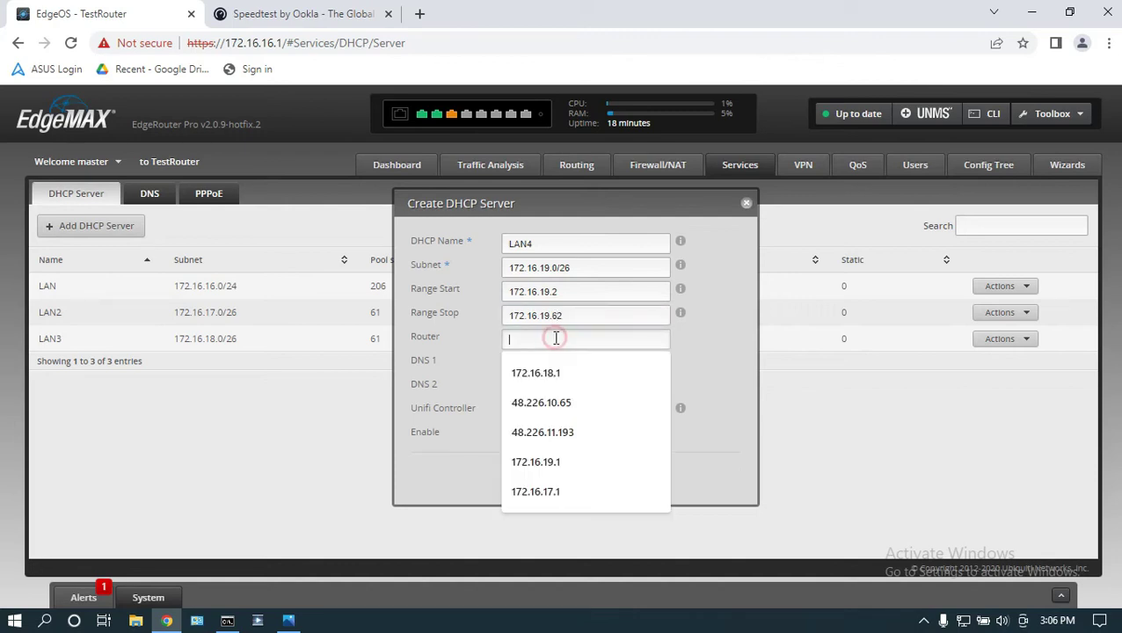
key(Down)
key(Down)
key(Down)
key(Down)
key(Down)
key(Down)
key(Down)
key(Return)
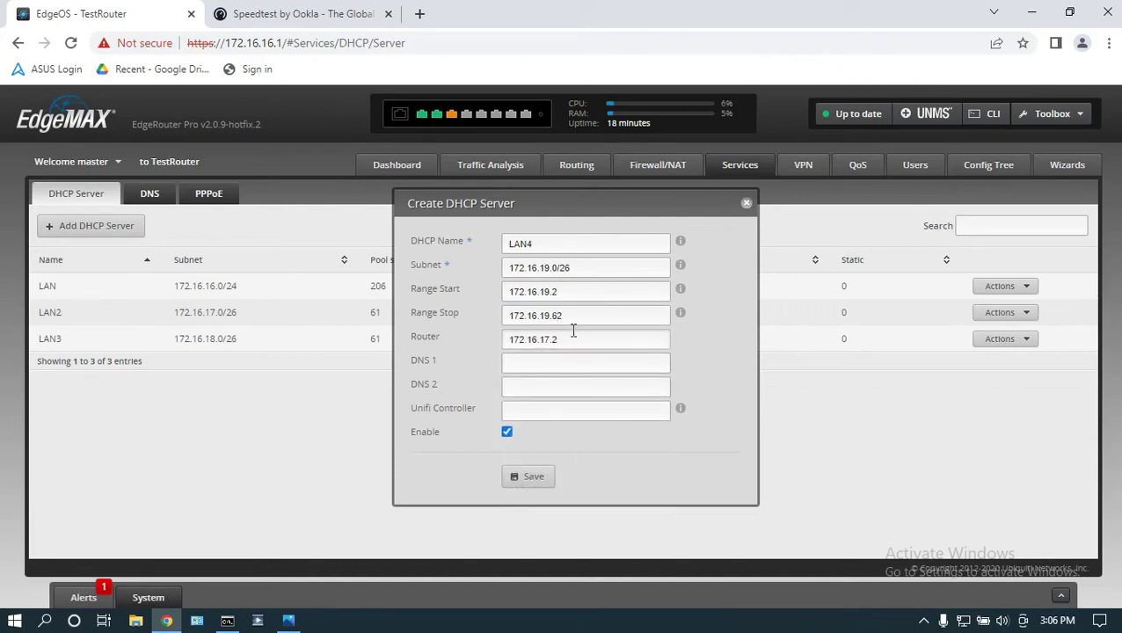
text(19)
click(558, 362)
key(Down)
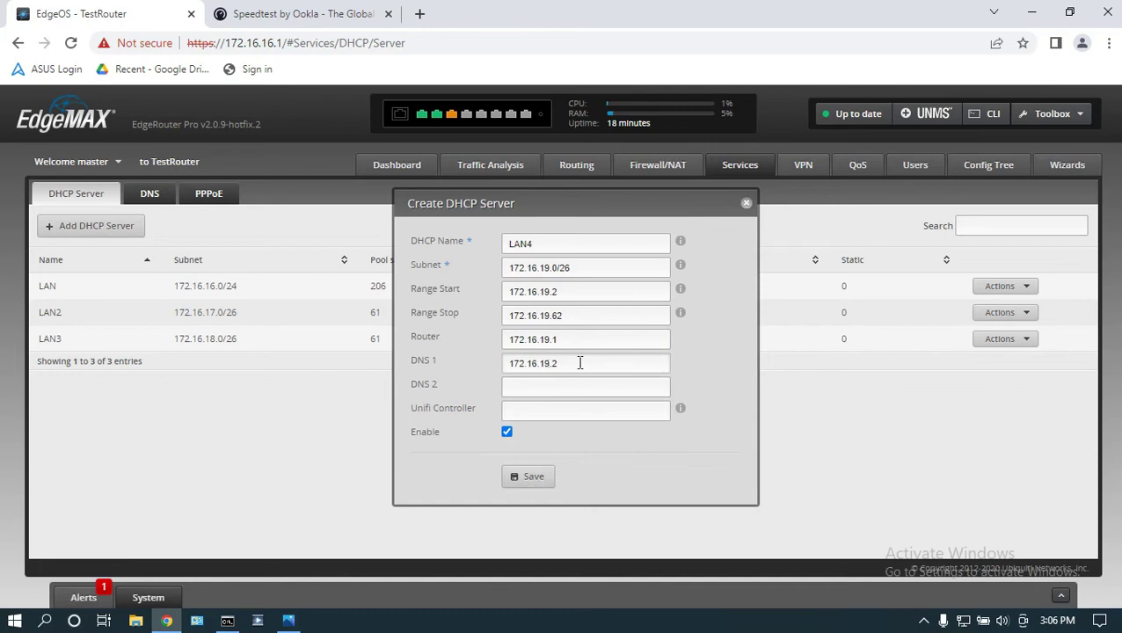
text(1)
click(552, 388)
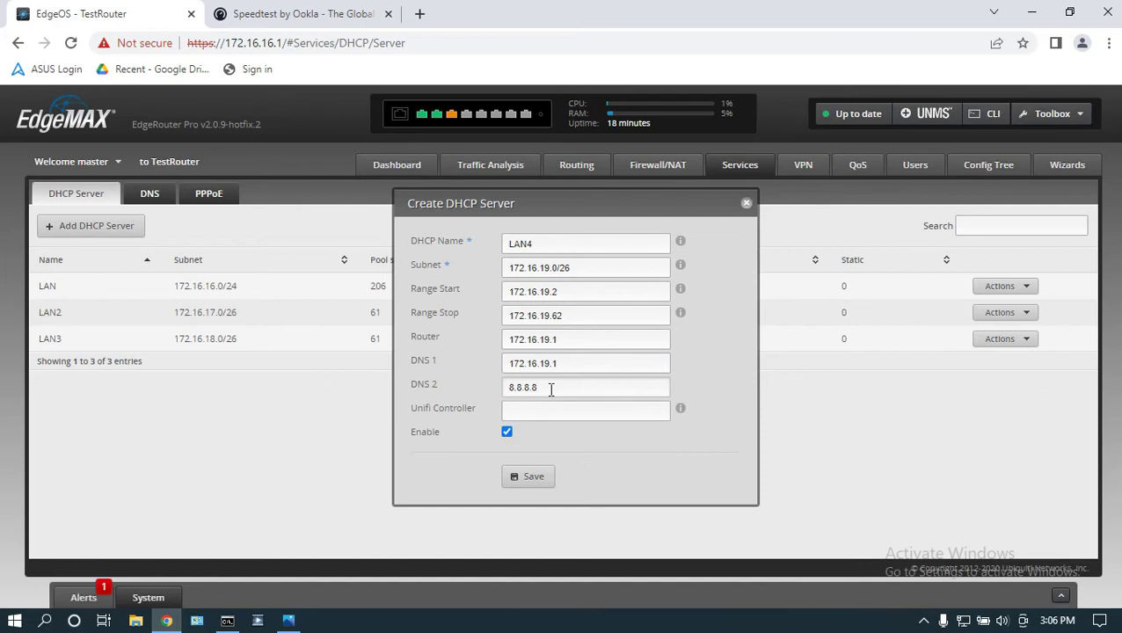
click(537, 475)
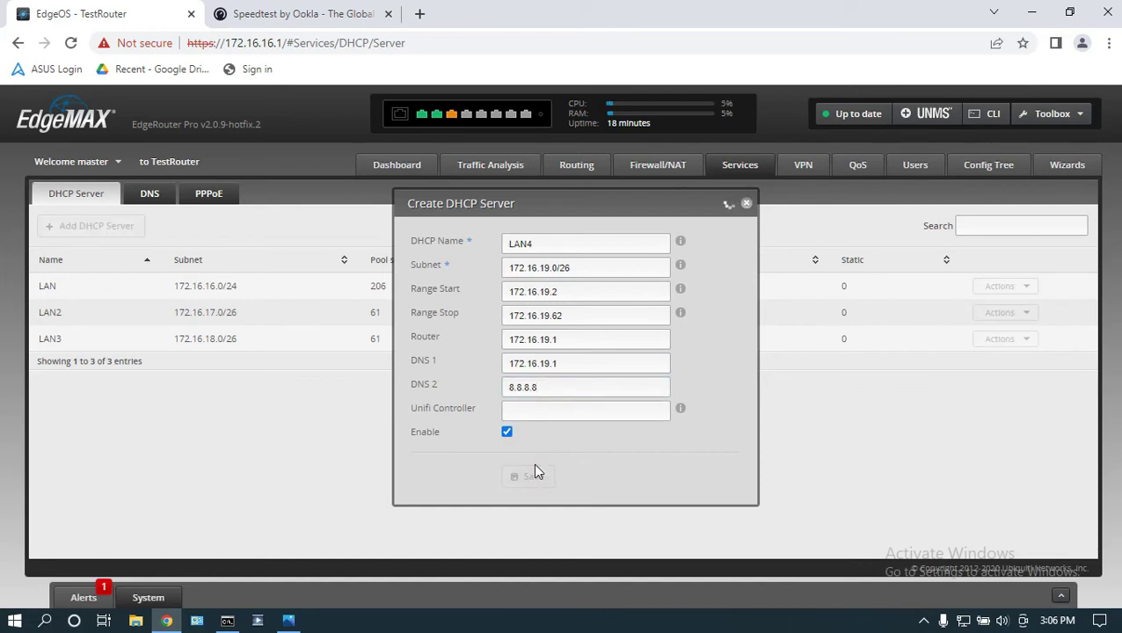
click(288, 619)
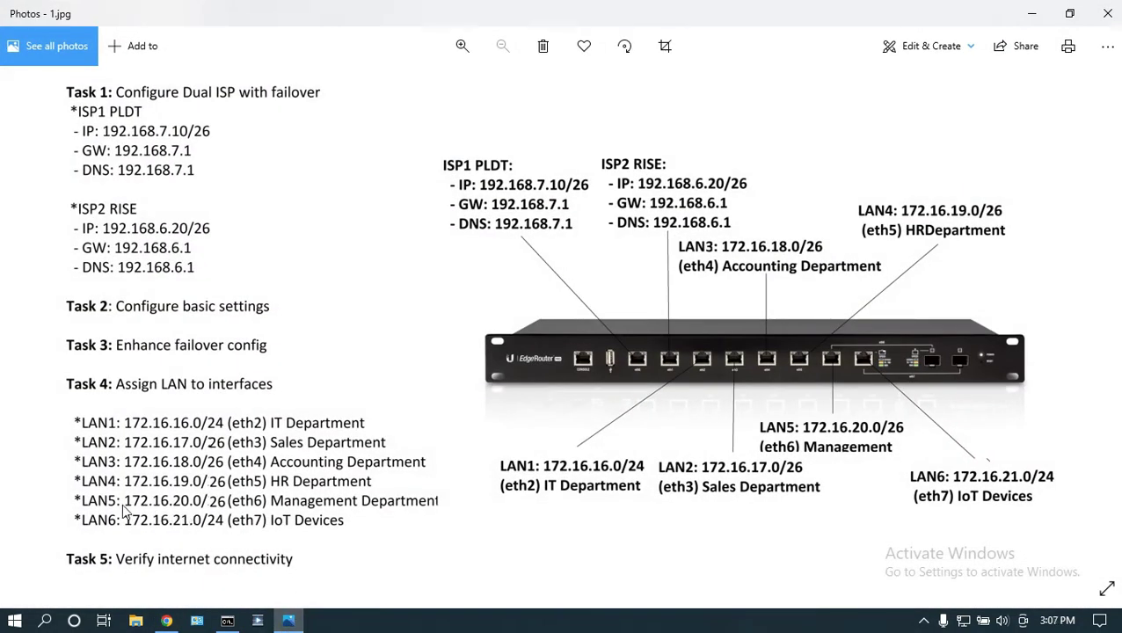
Open eth6's configuration and set its description to Management Department
click(1032, 13)
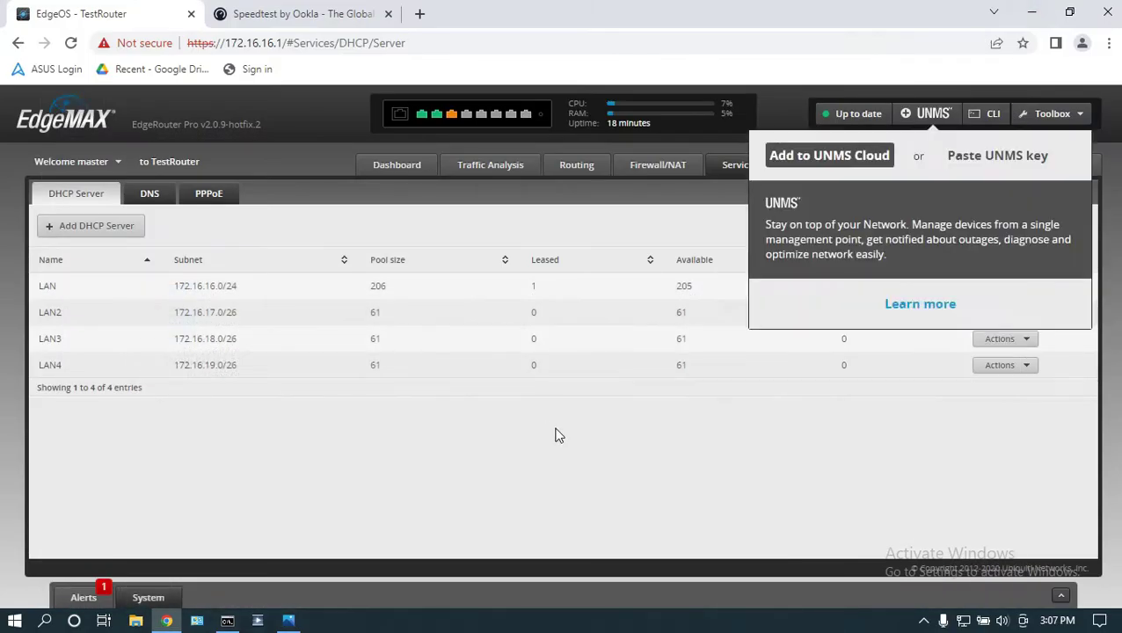
click(400, 165)
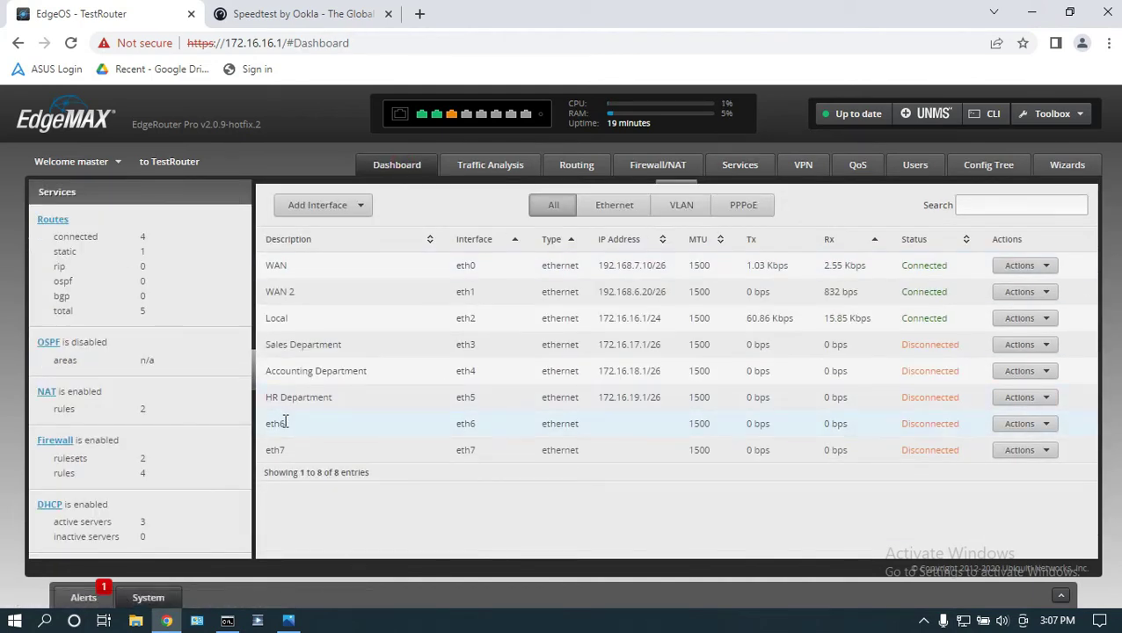
click(289, 620)
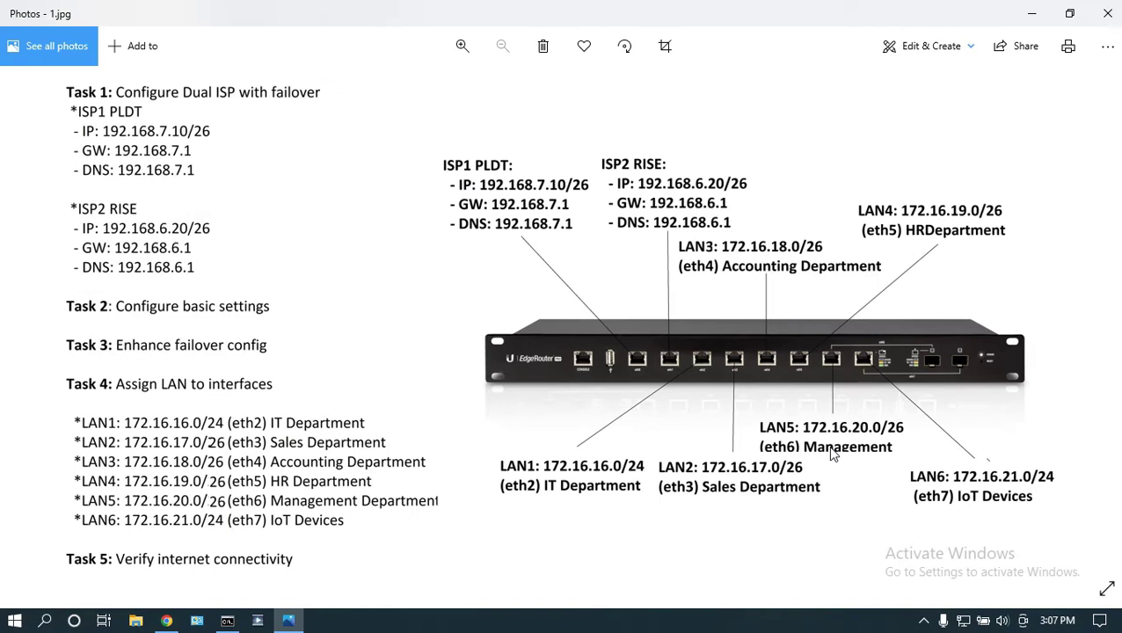
click(1029, 13)
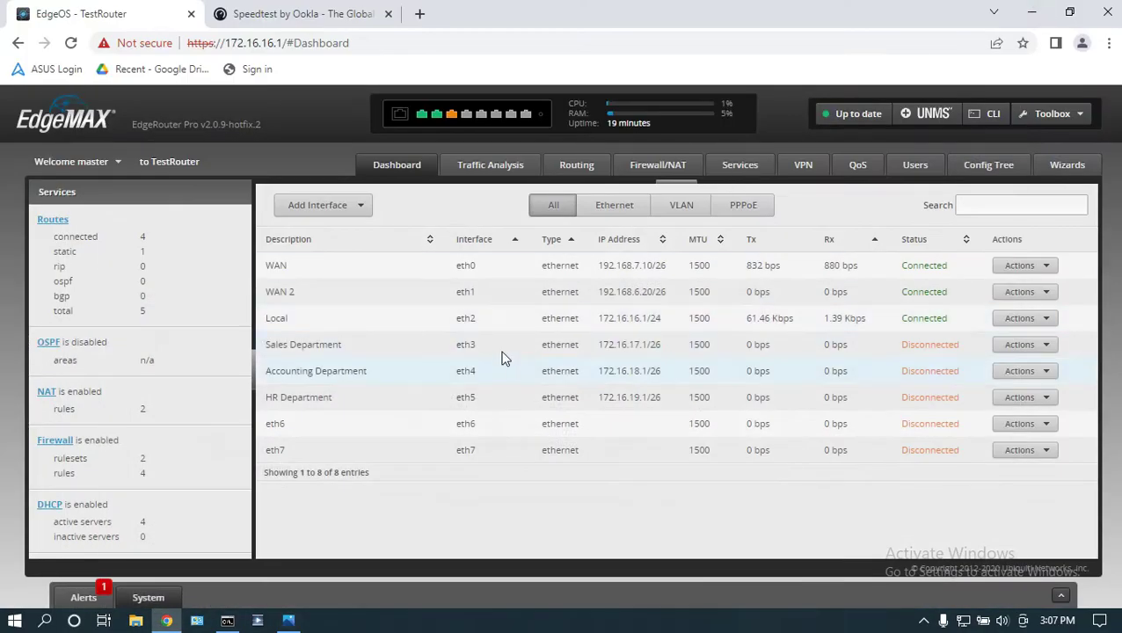
click(1023, 424)
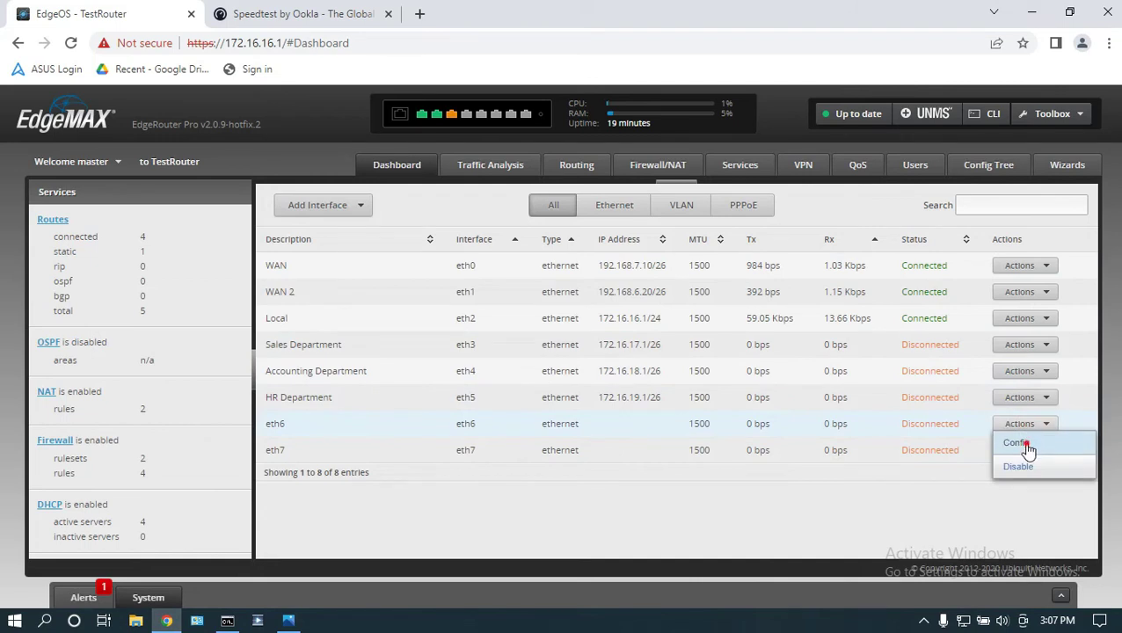
click(1027, 445)
click(553, 260)
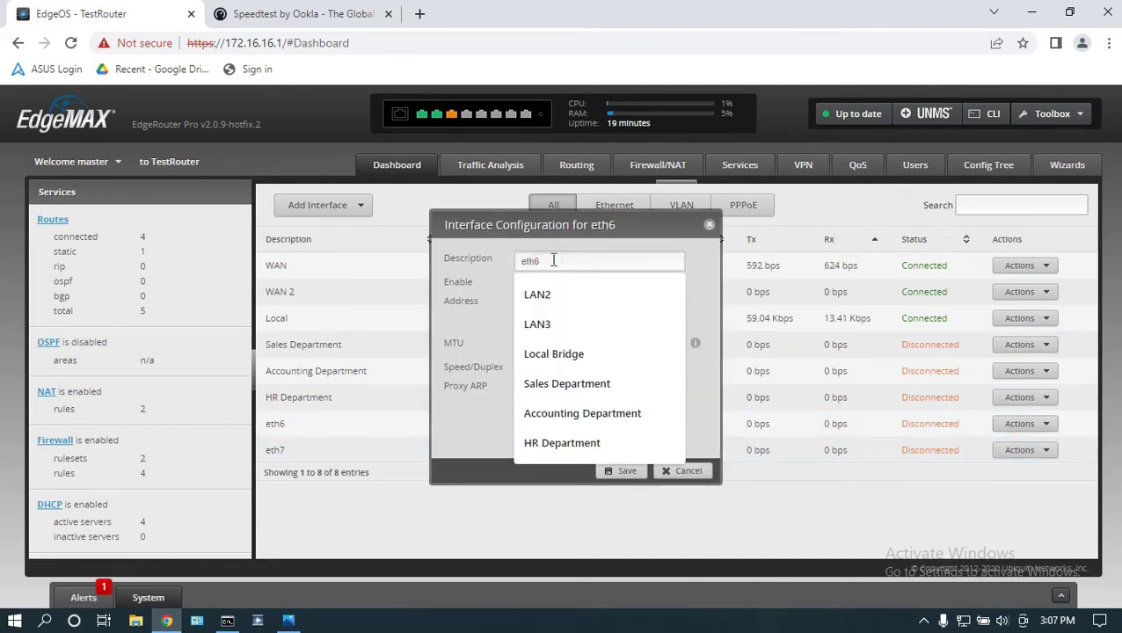
text(Manage)
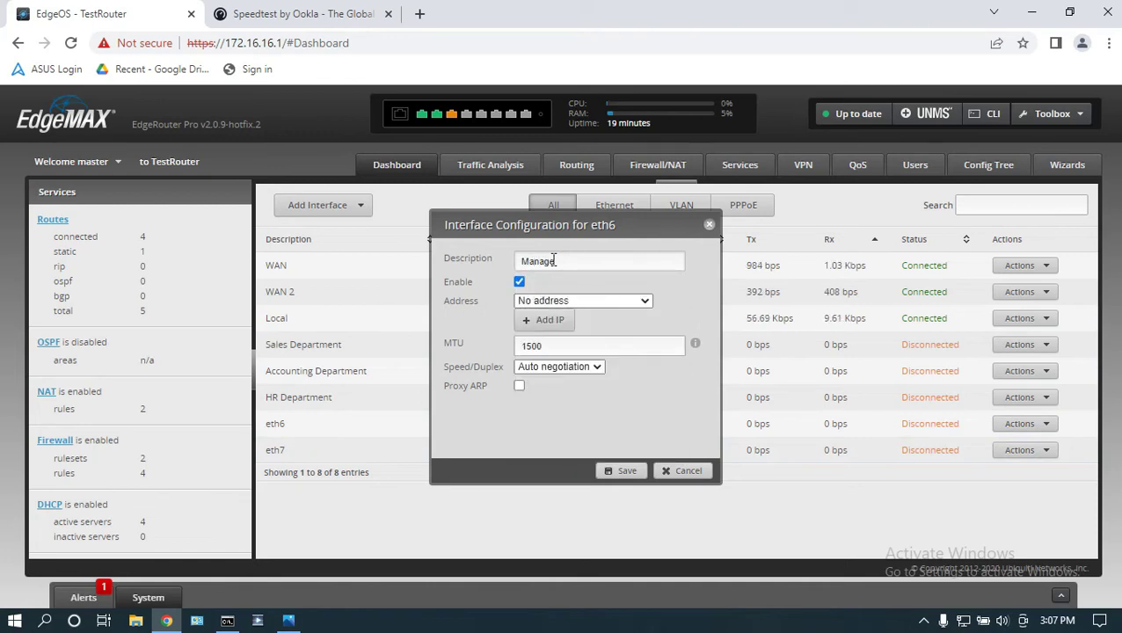
text(ment Department)
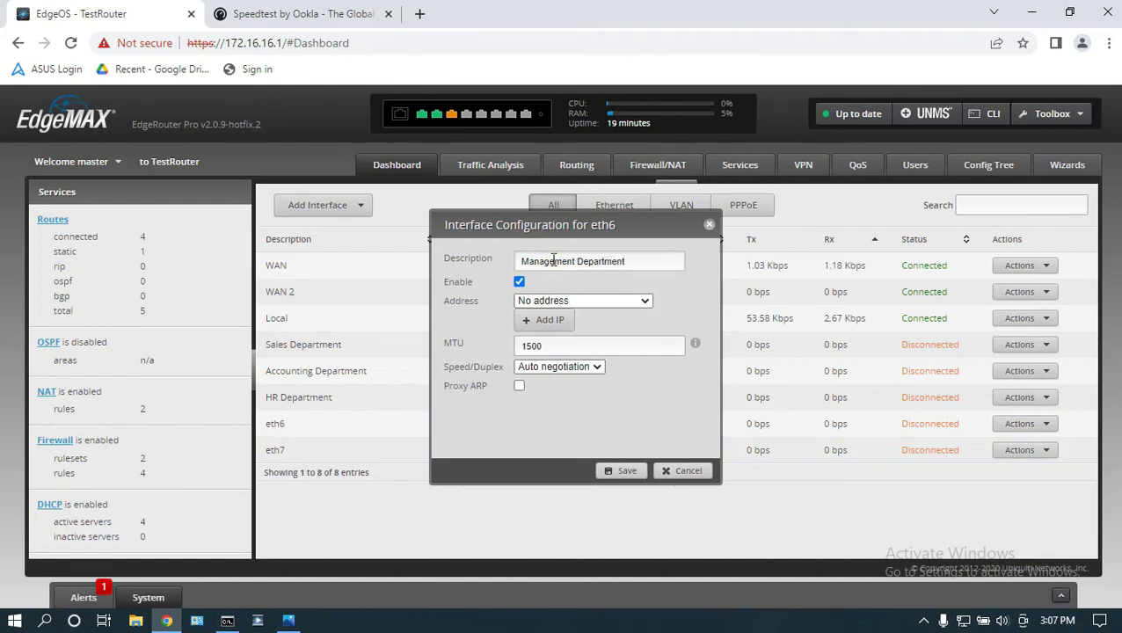
Manually assign eth6 the address 172.16.20.1/26 and save
click(583, 301)
click(562, 353)
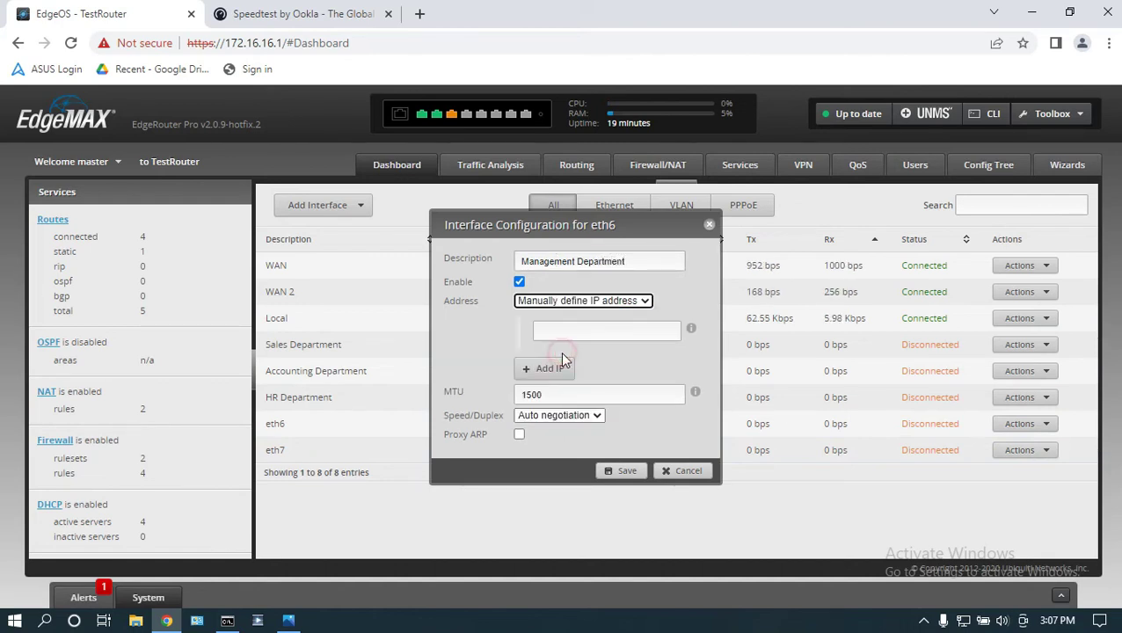
click(590, 332)
text(172.16.17.2)
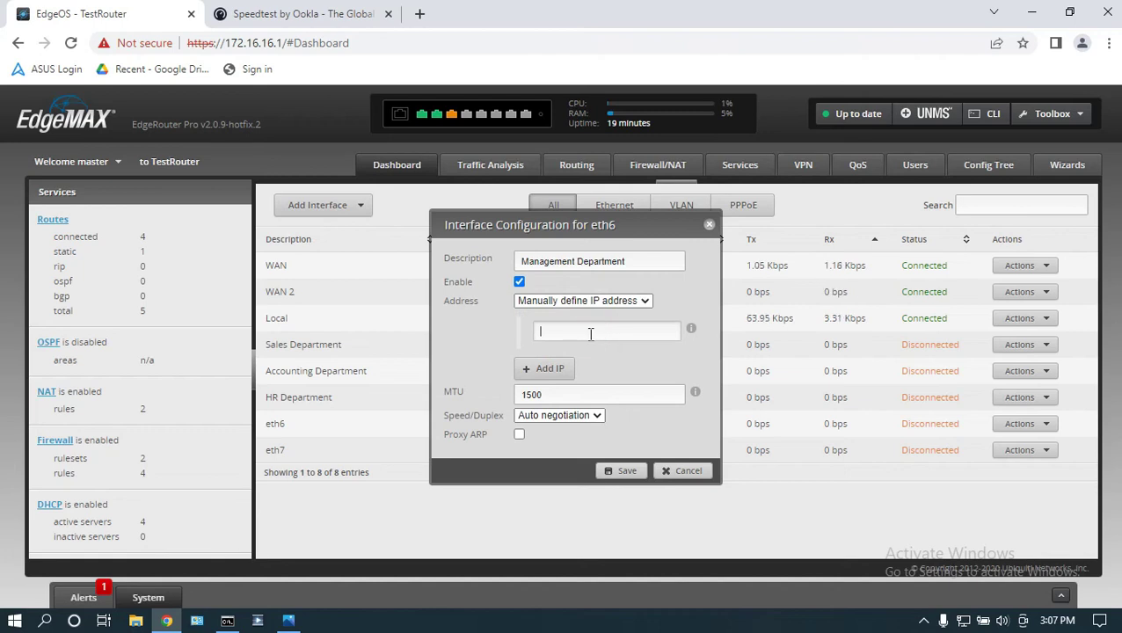
click(581, 331)
key(BackSpace)
key(BackSpace)
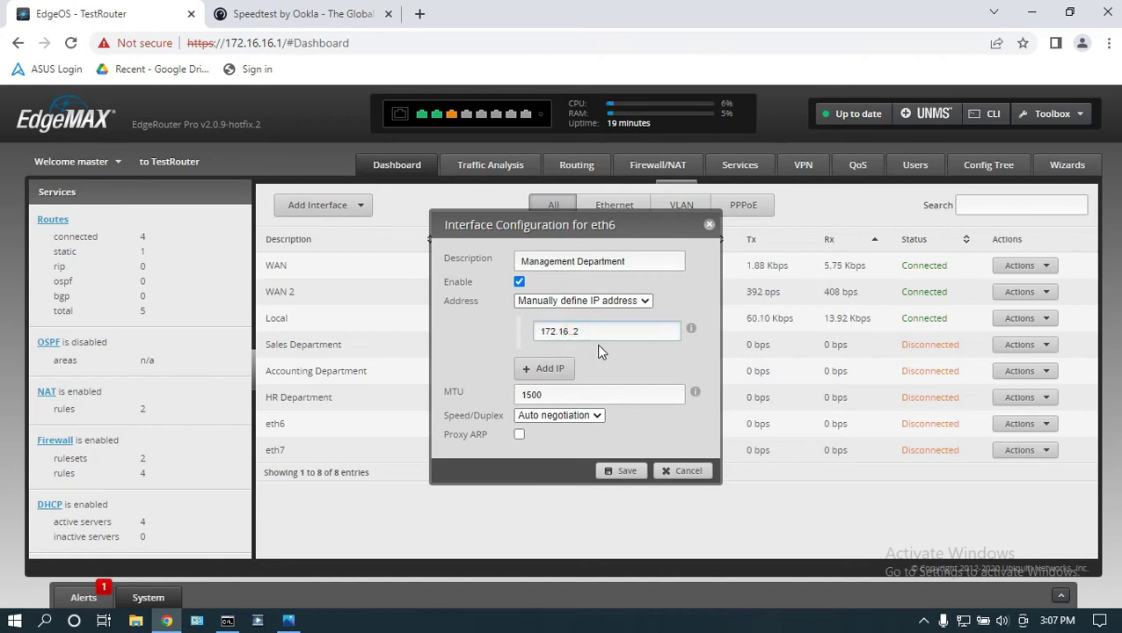
text(20)
click(634, 331)
key(BackSpace)
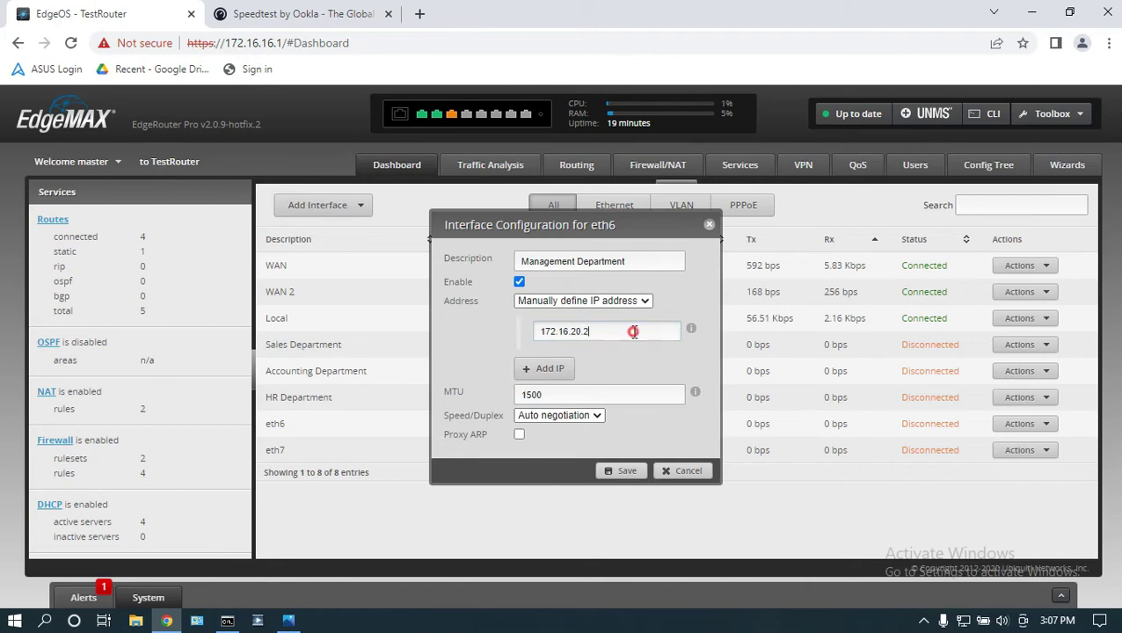
text(1/26)
click(624, 472)
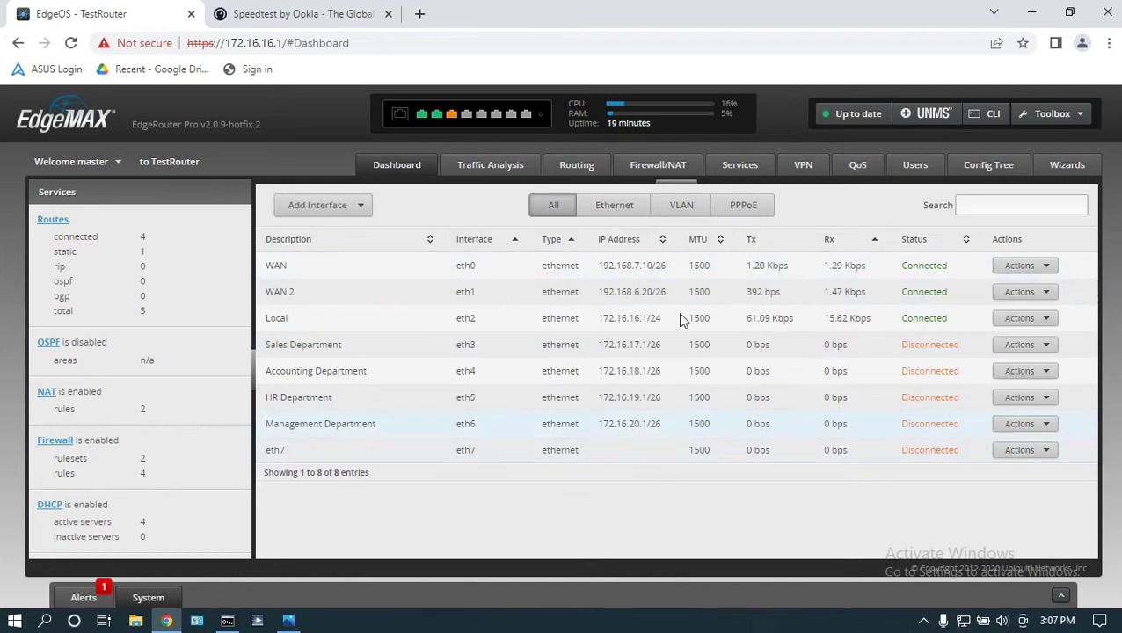
Start a new DHCP server in the DHCP server list and name it LAN5
click(742, 164)
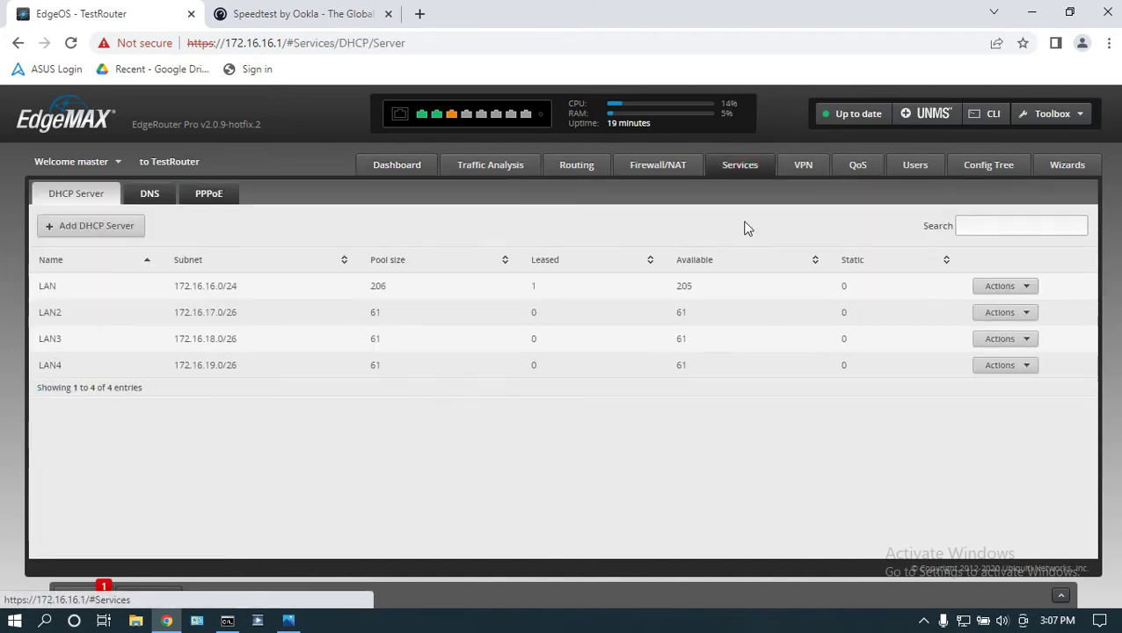
click(93, 226)
click(572, 246)
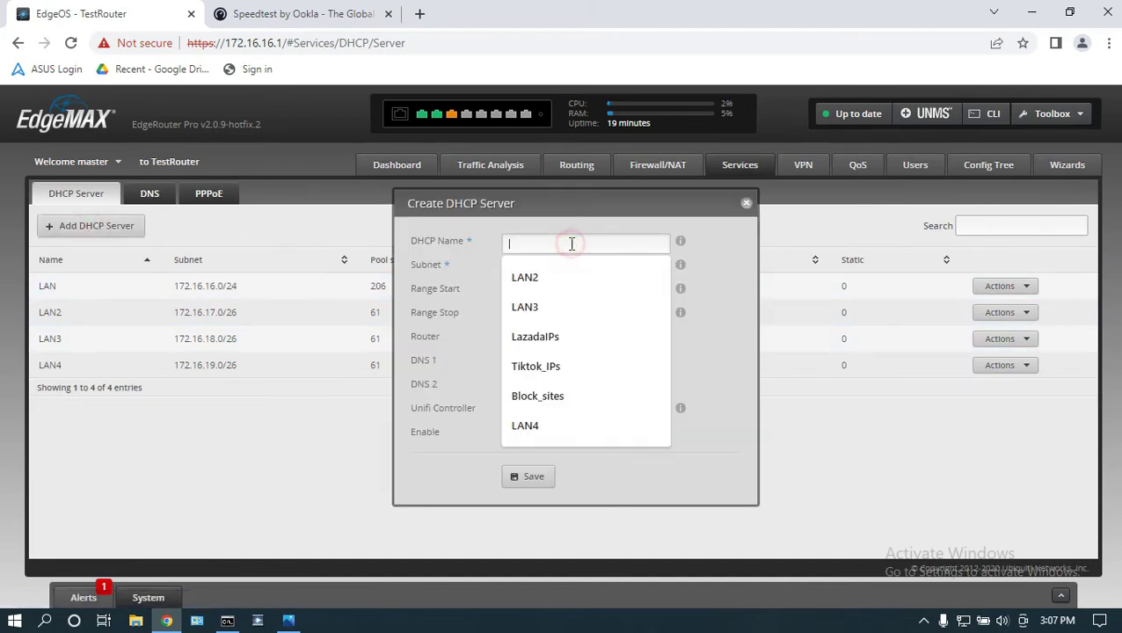
click(566, 277)
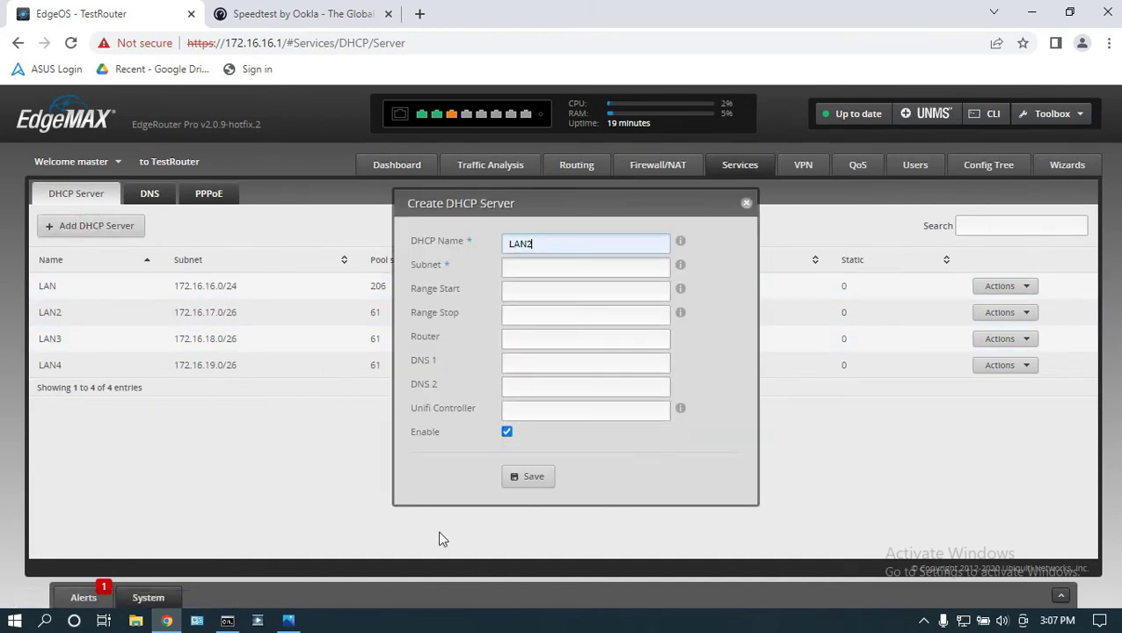
click(288, 621)
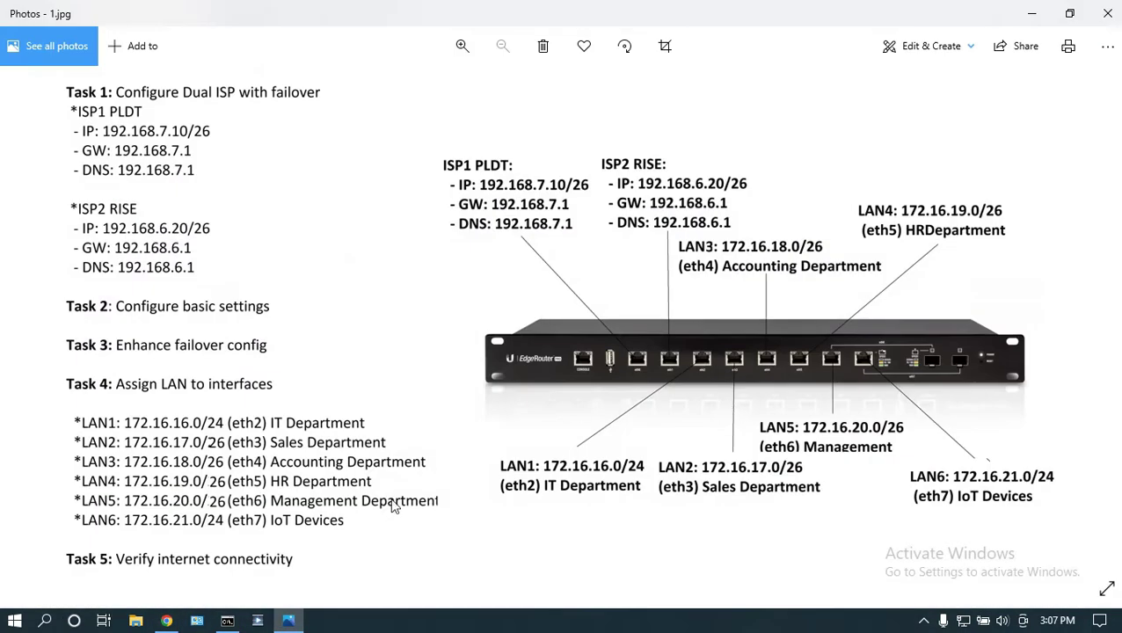
click(1031, 13)
key(BackSpace)
text(5)
Enter the LAN5 subnet 172.16.20.0/26 and copy its network address
click(575, 268)
text(172.16.17.2)
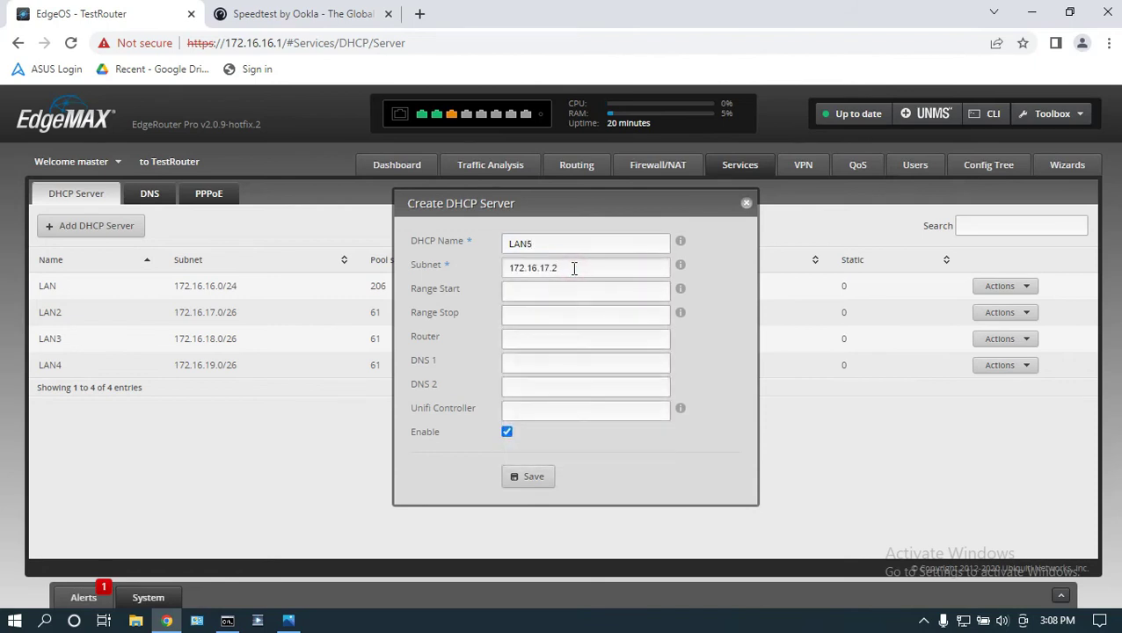
key(BackSpace)
key(BackSpace)
key(BackSpace)
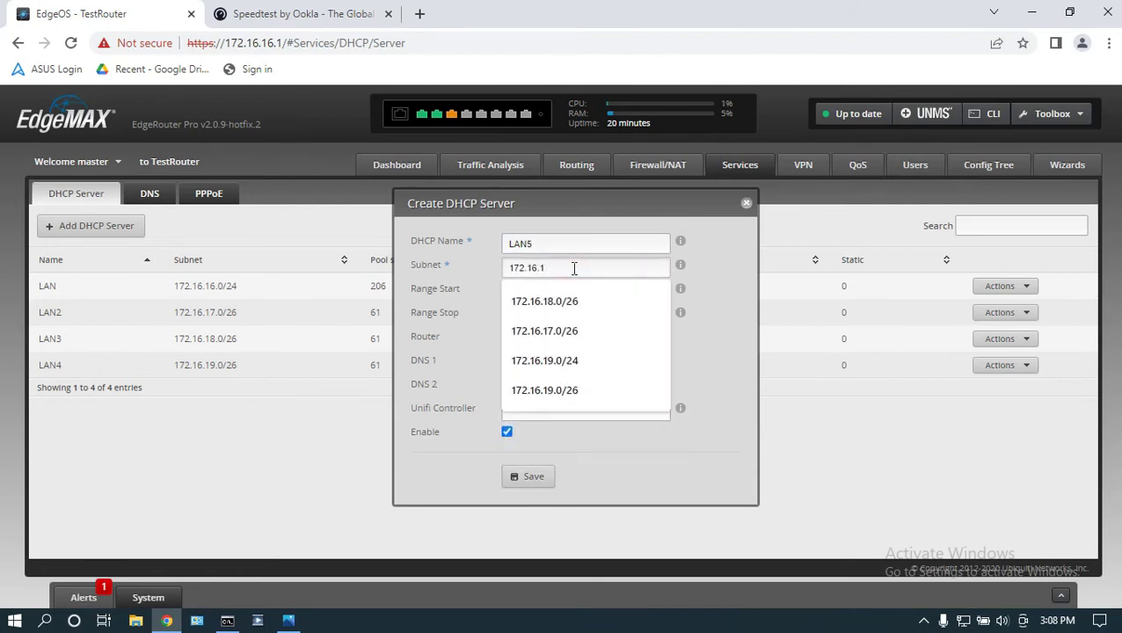
text(20.0/26)
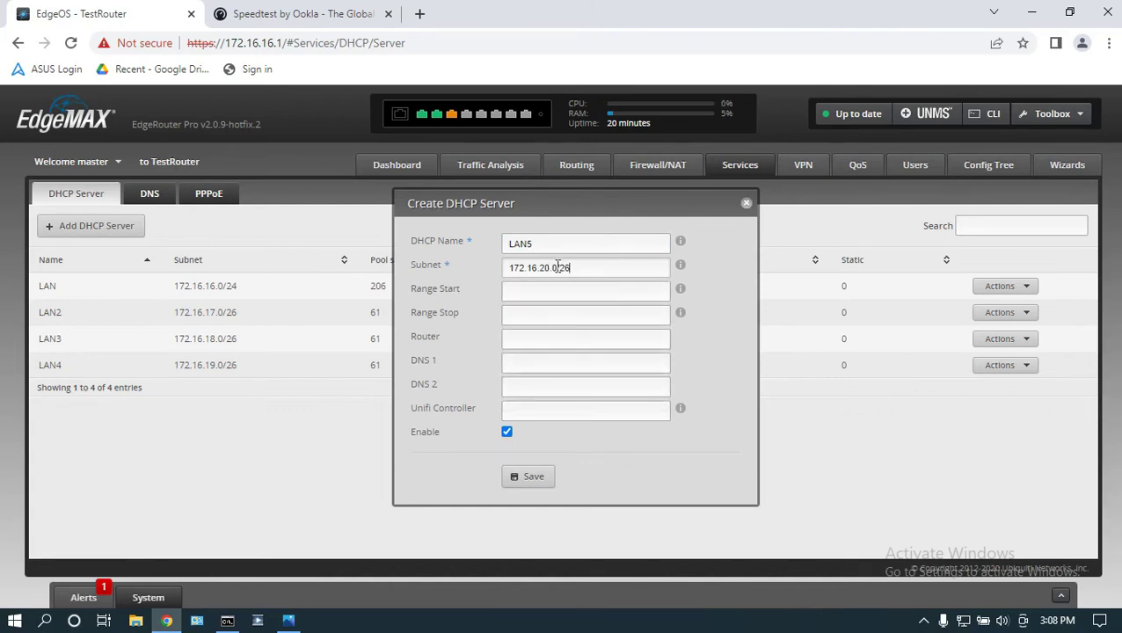
drag(557, 267, 495, 280)
key(ctrl+c)
Fill the LAN5 range 172.16.20.2–172.16.20.62 from the copied network address
click(530, 290)
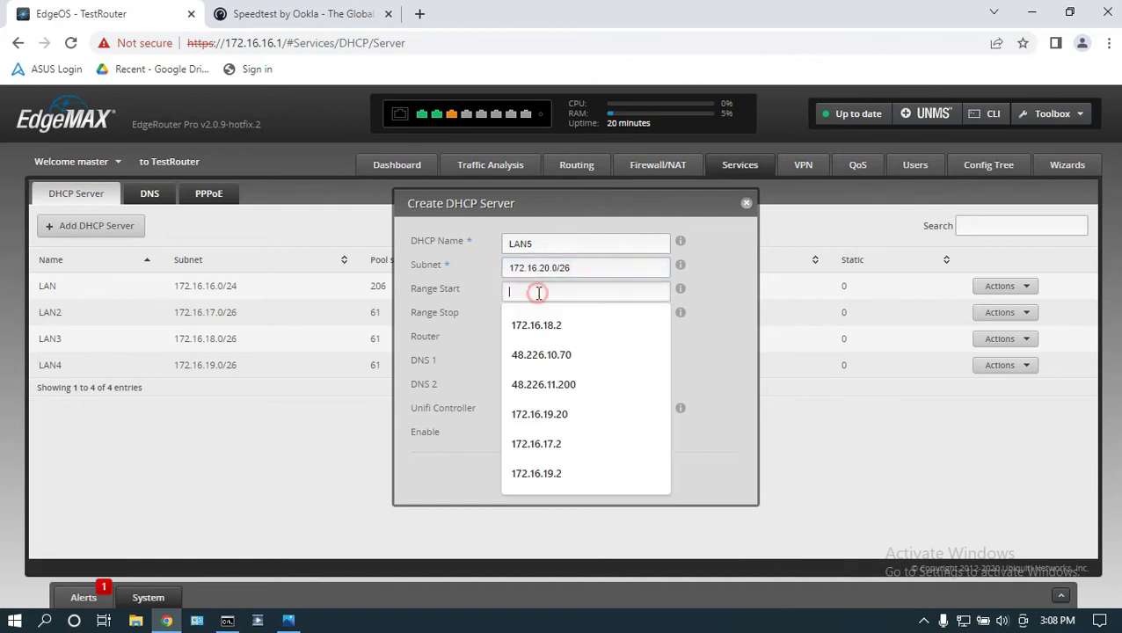
key(ctrl+v)
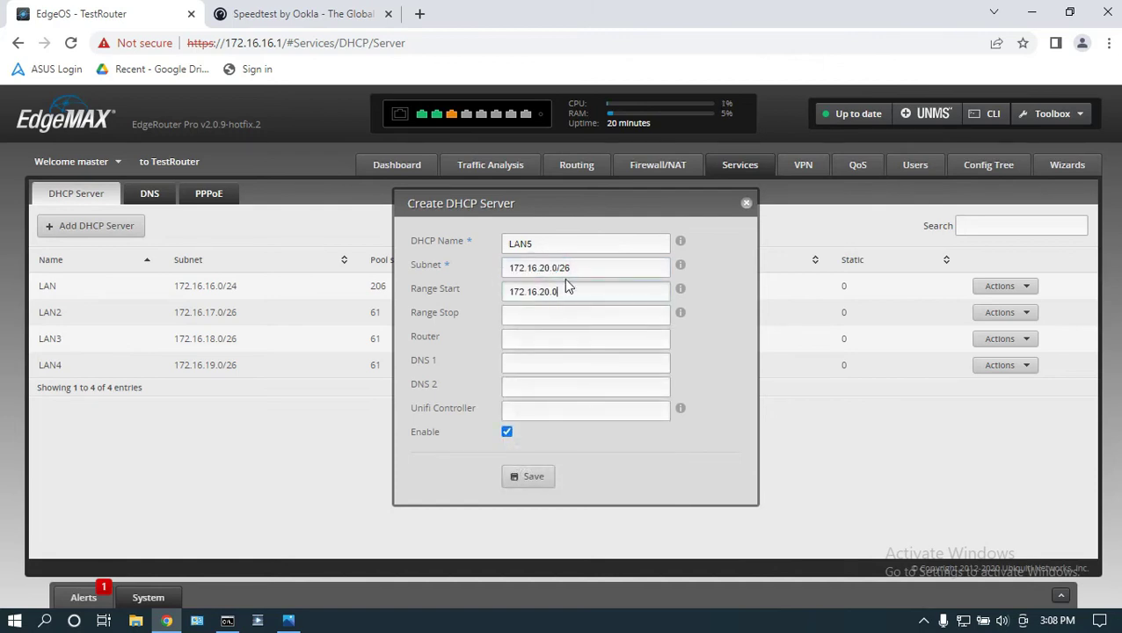
click(585, 316)
key(ctrl+v)
key(BackSpace)
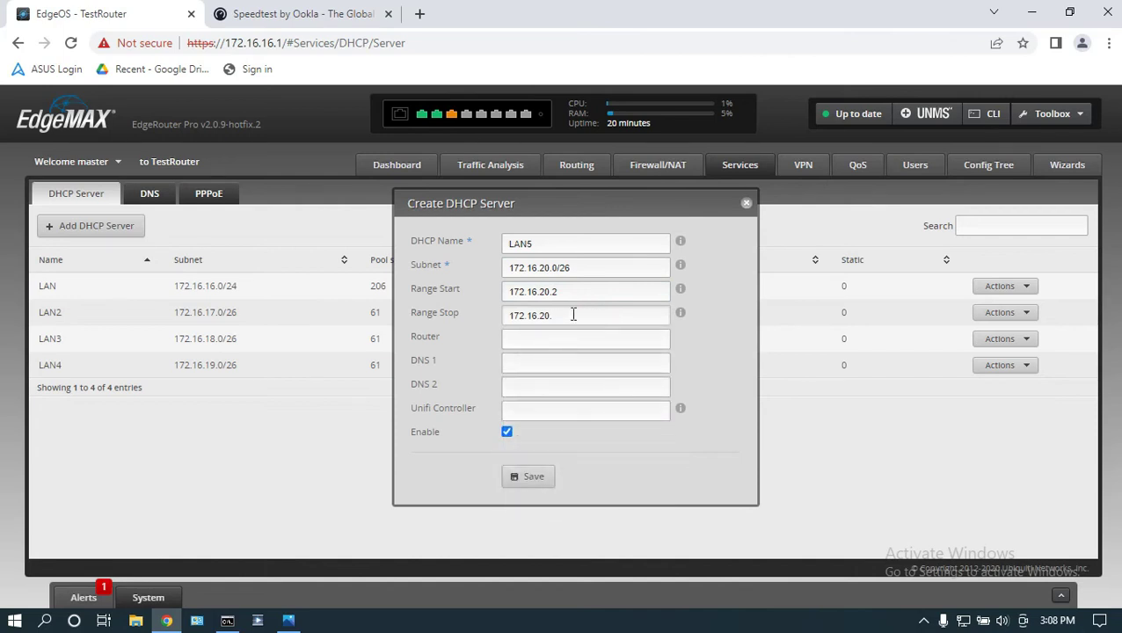
Set the LAN5 router and first DNS server to 172.16.20.1
click(574, 337)
key(ctrl+v)
key(BackSpace)
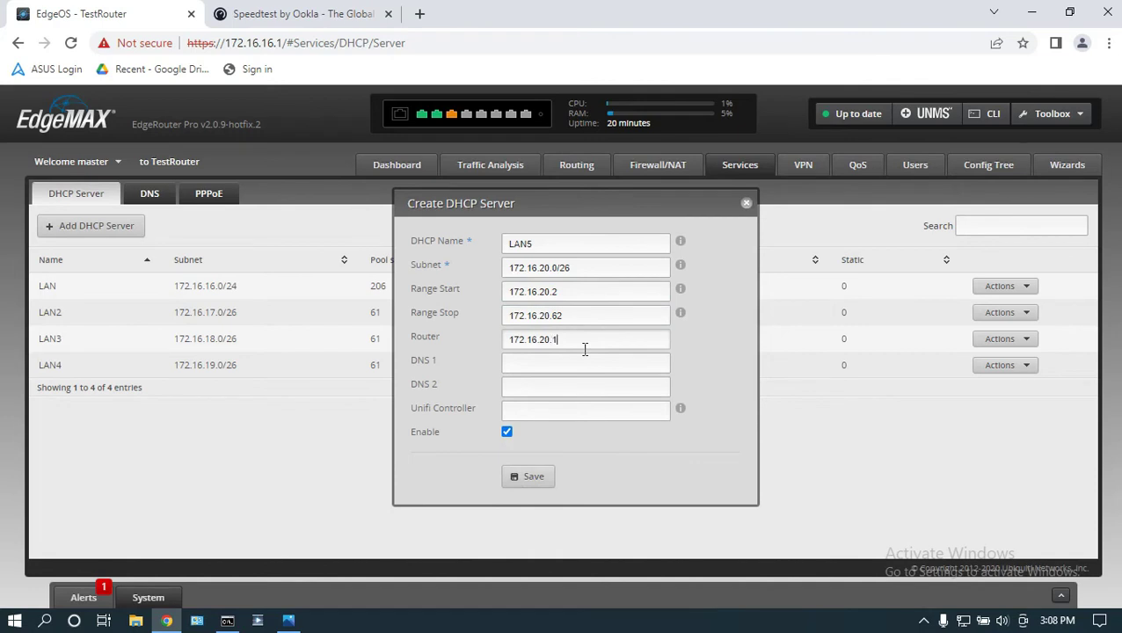
click(566, 364)
key(ctrl+v)
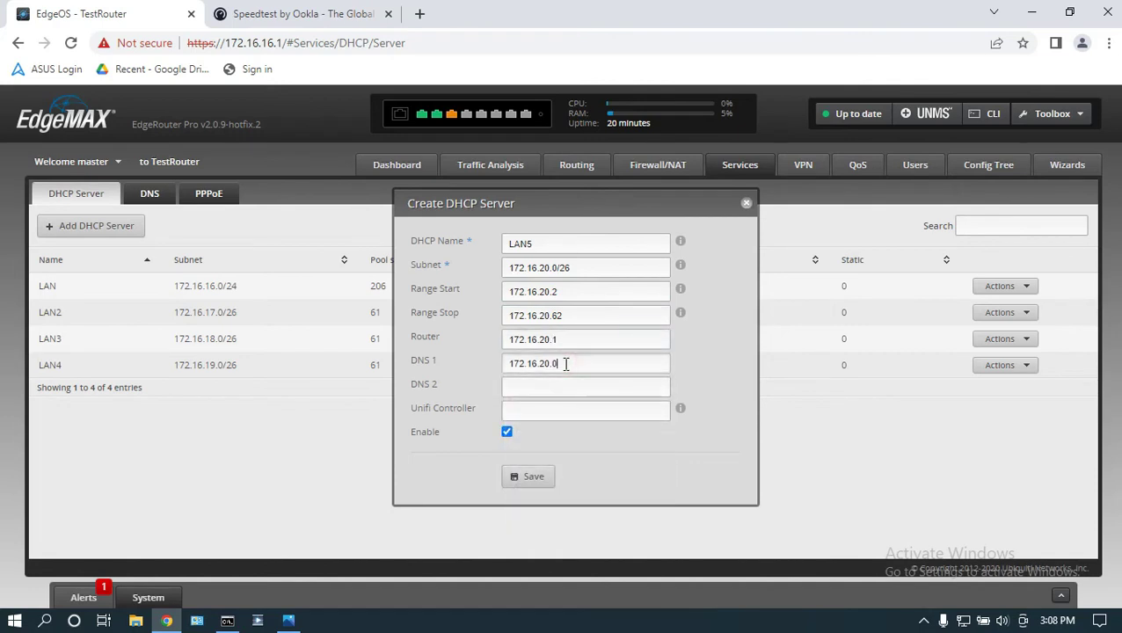
text(1)
Add DNS 2 8.8.8.8, keep LAN5 enabled, save it, and return to the interface overview
click(540, 384)
text(8.8.8.8)
click(506, 432)
click(533, 477)
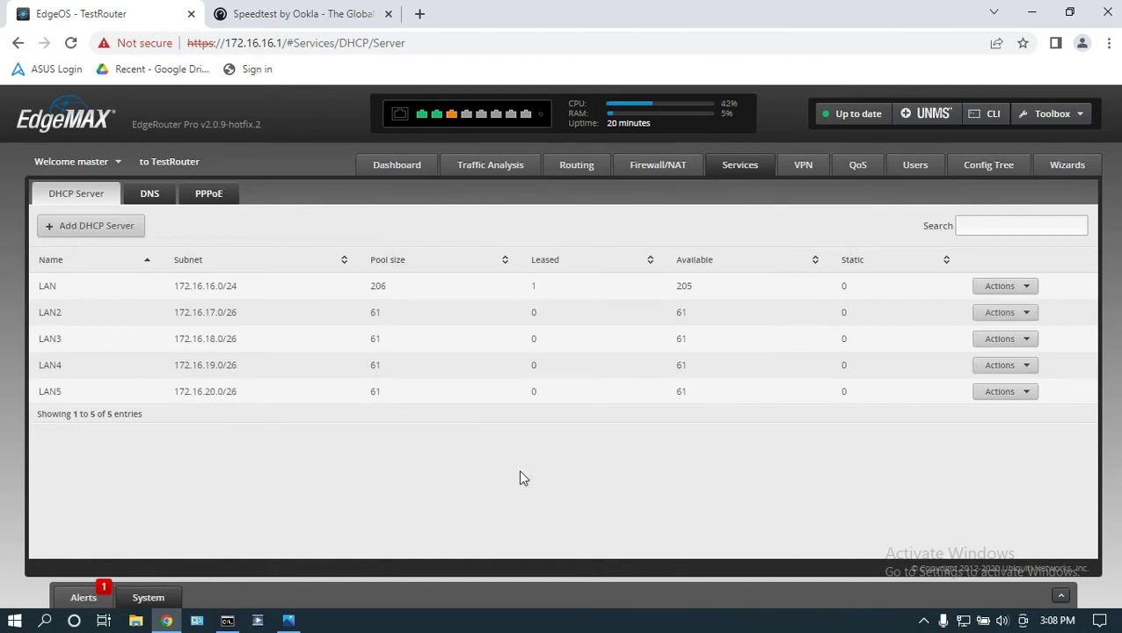
click(289, 619)
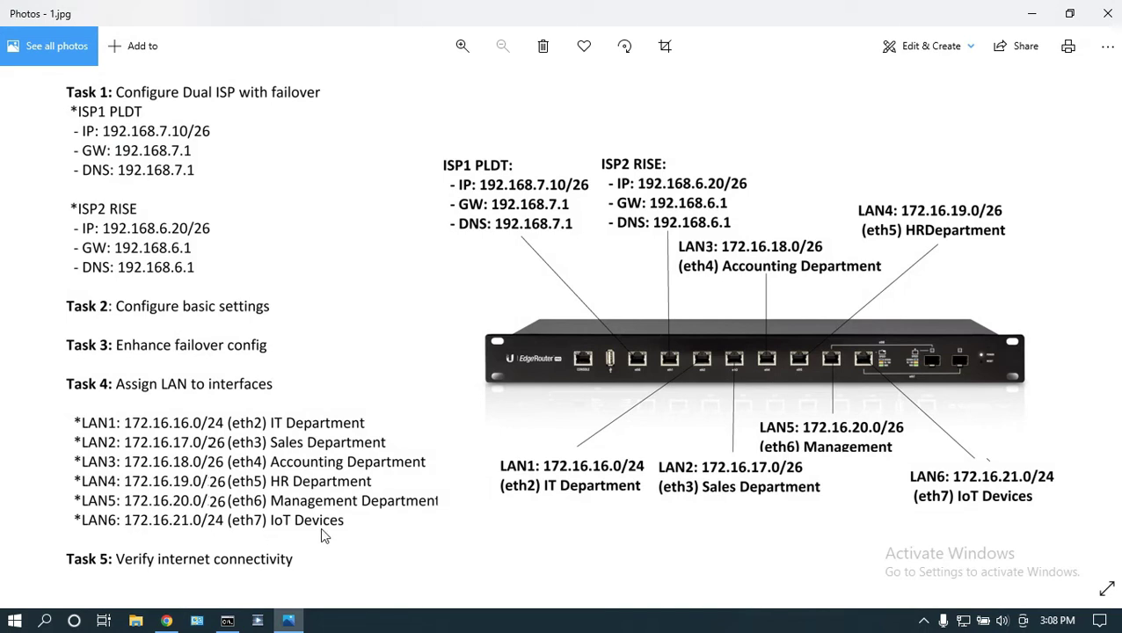
click(1030, 12)
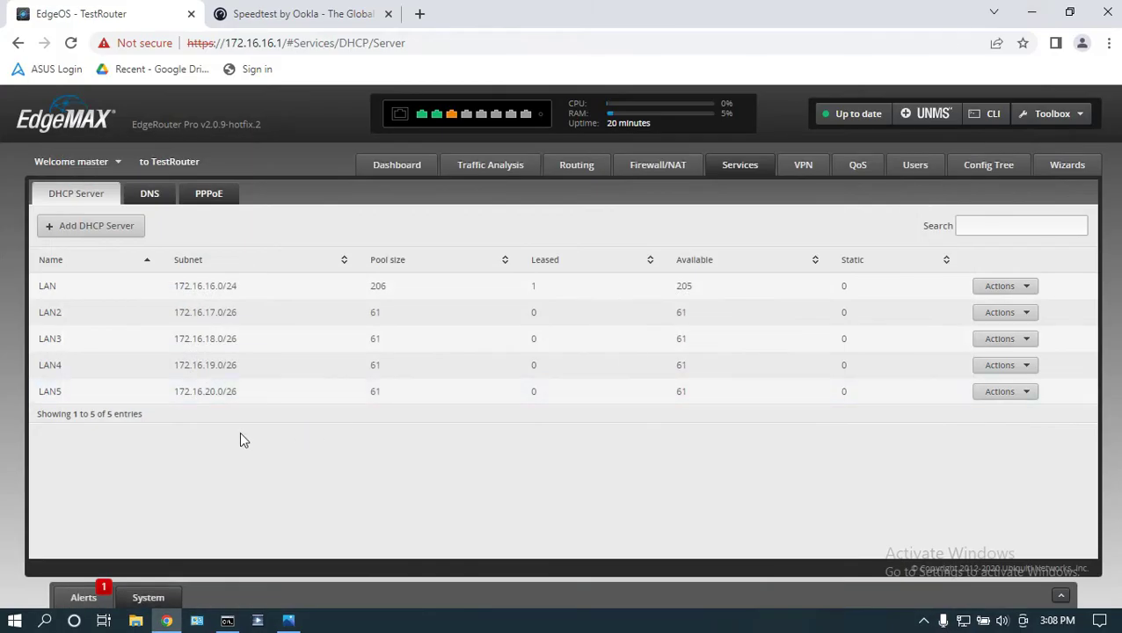
click(399, 165)
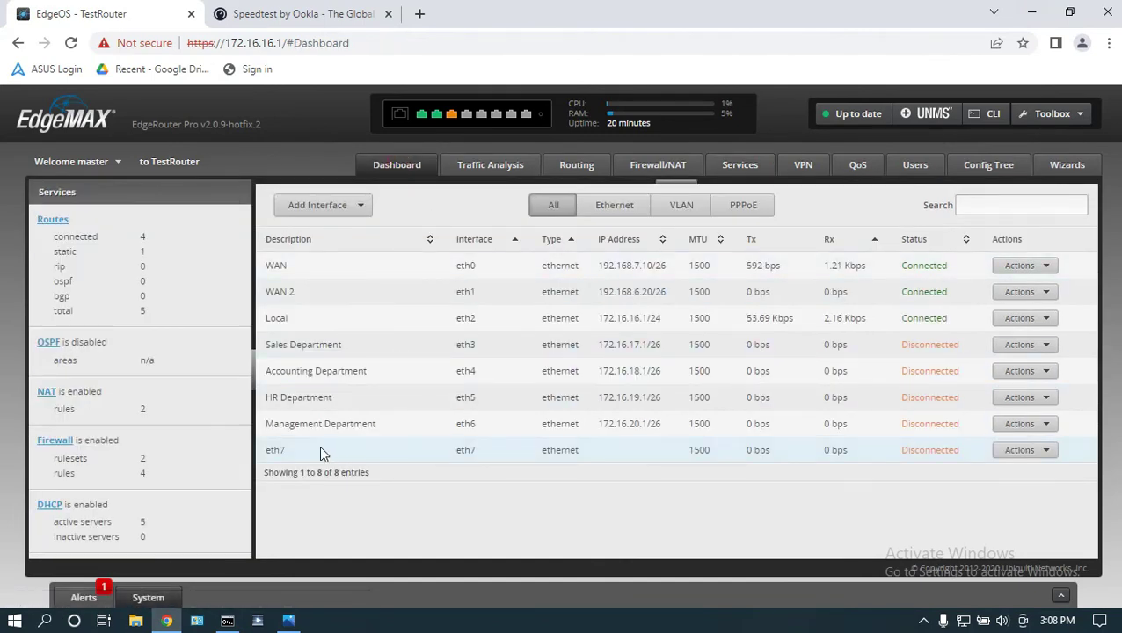
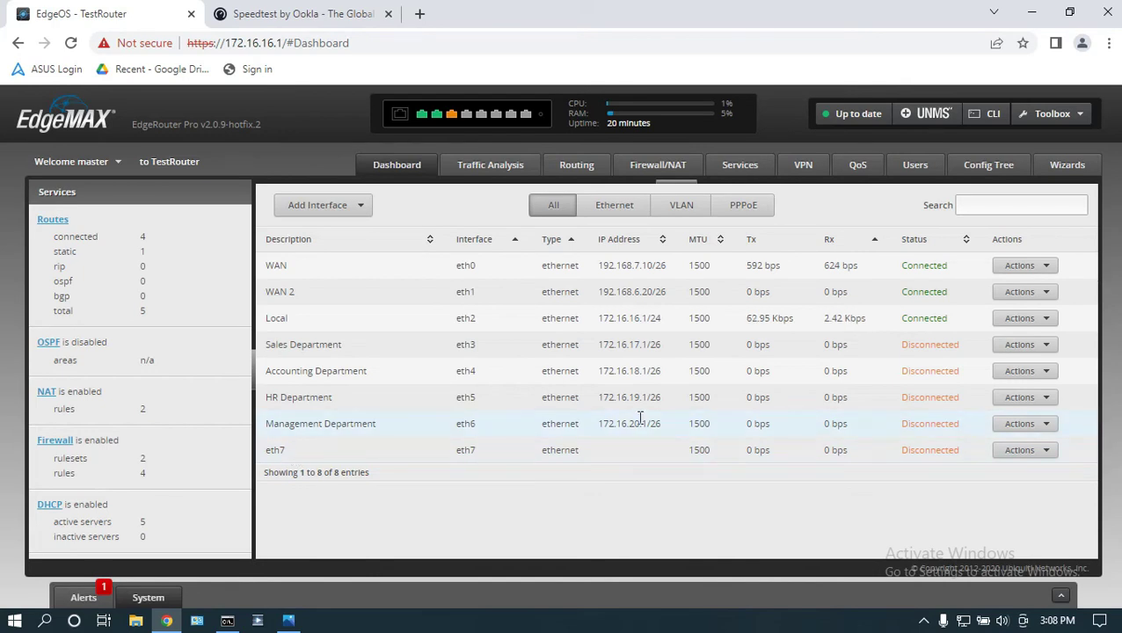
Set the description of interface eth7 to LAN6
click(1020, 450)
click(1017, 465)
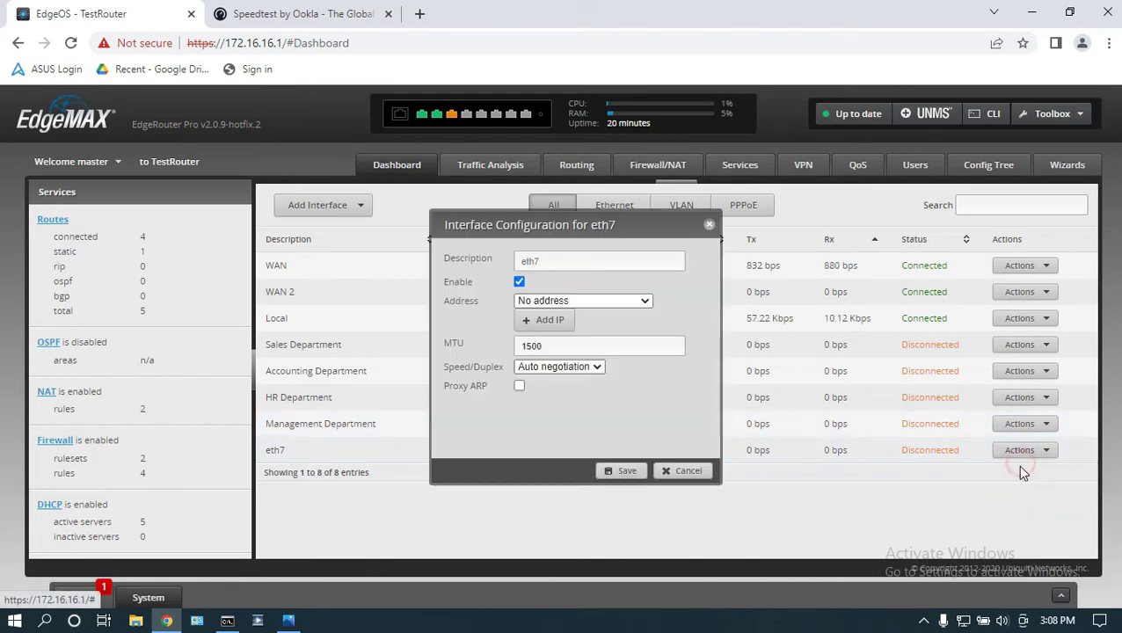
click(587, 263)
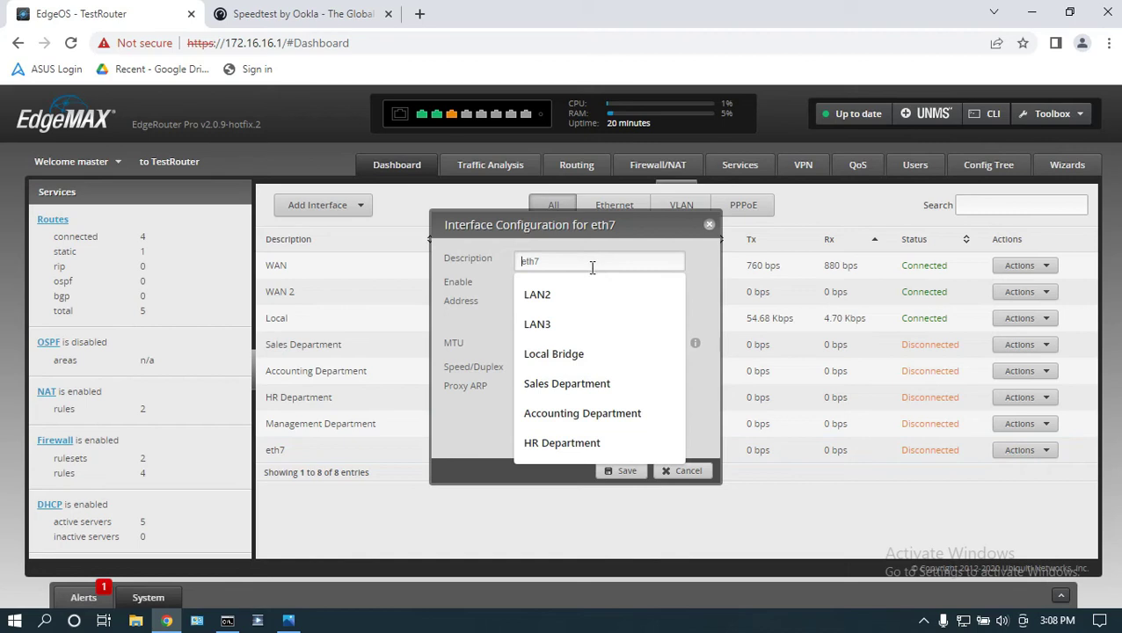
text(LAN6)
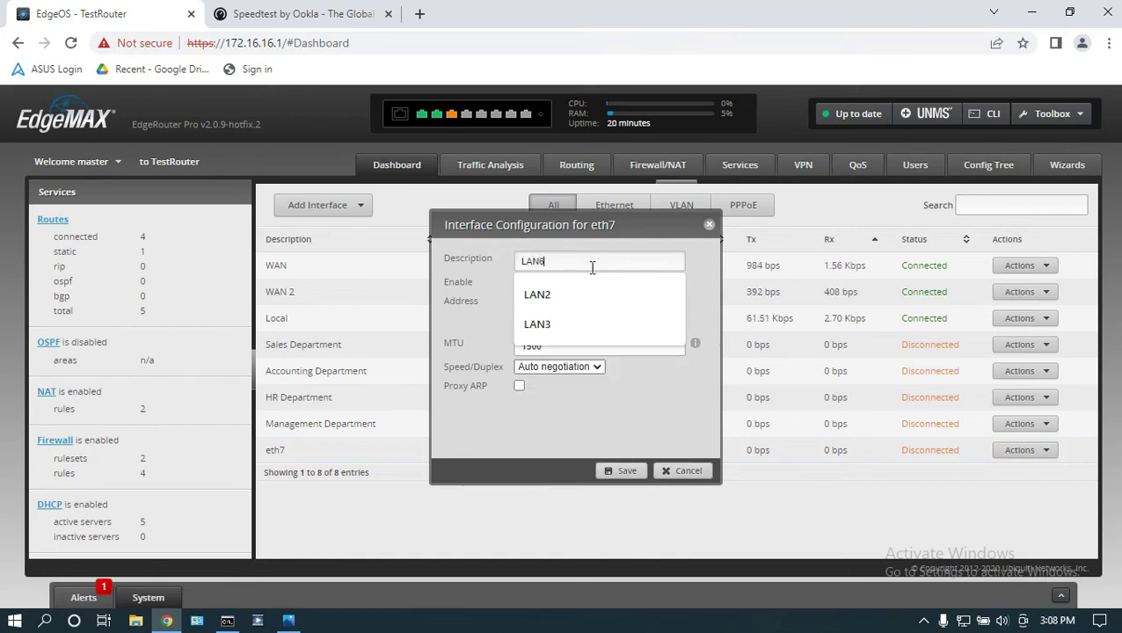
Give eth7 the manually defined address 172.16.21.1/26, save it, and show the DHCP servers
click(587, 302)
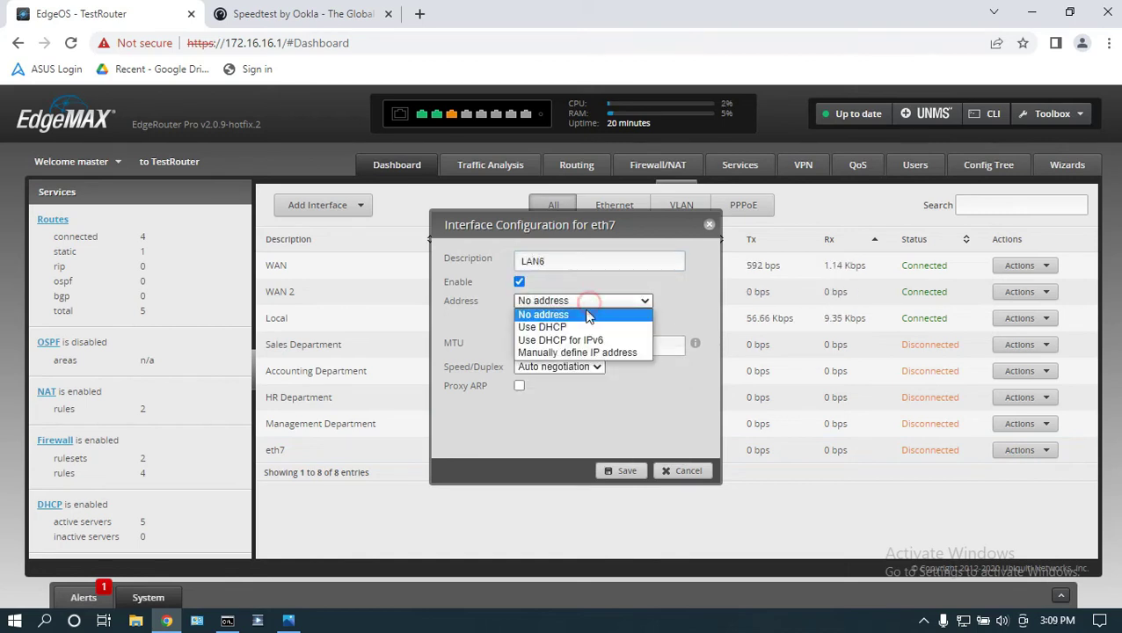
click(580, 353)
click(588, 331)
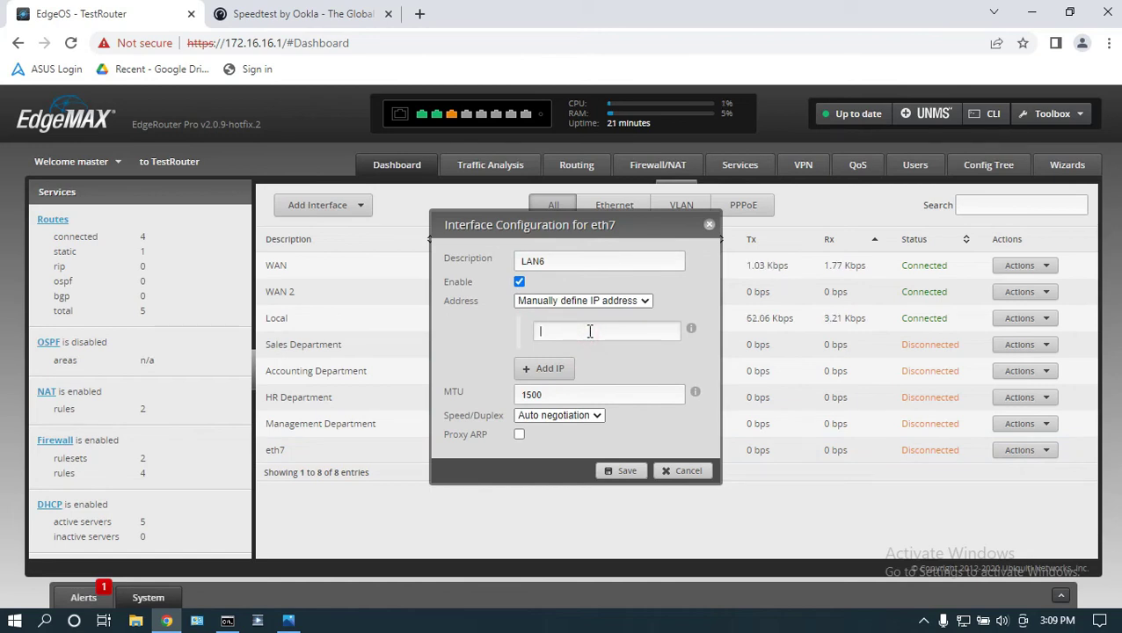
text(172.16.20.0)
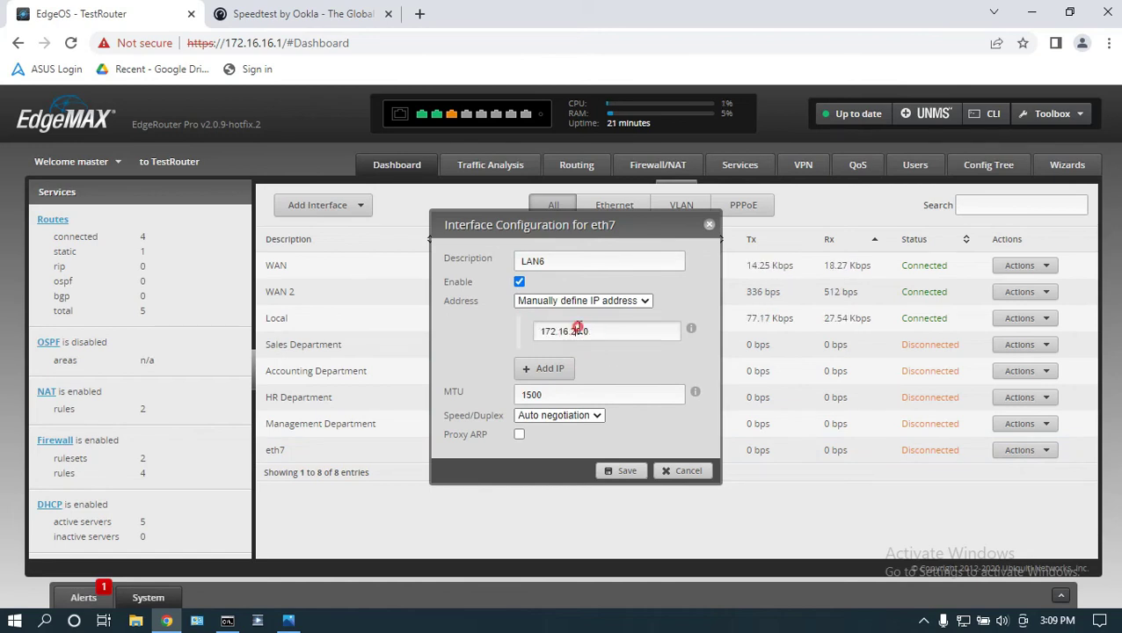
text(1.)
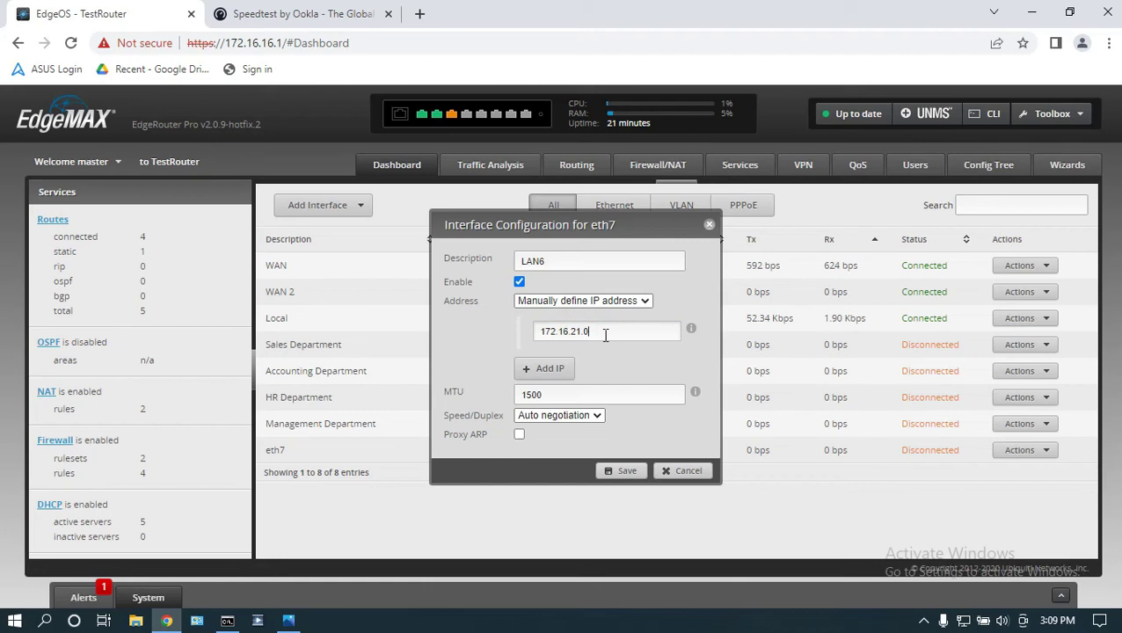
text(1)
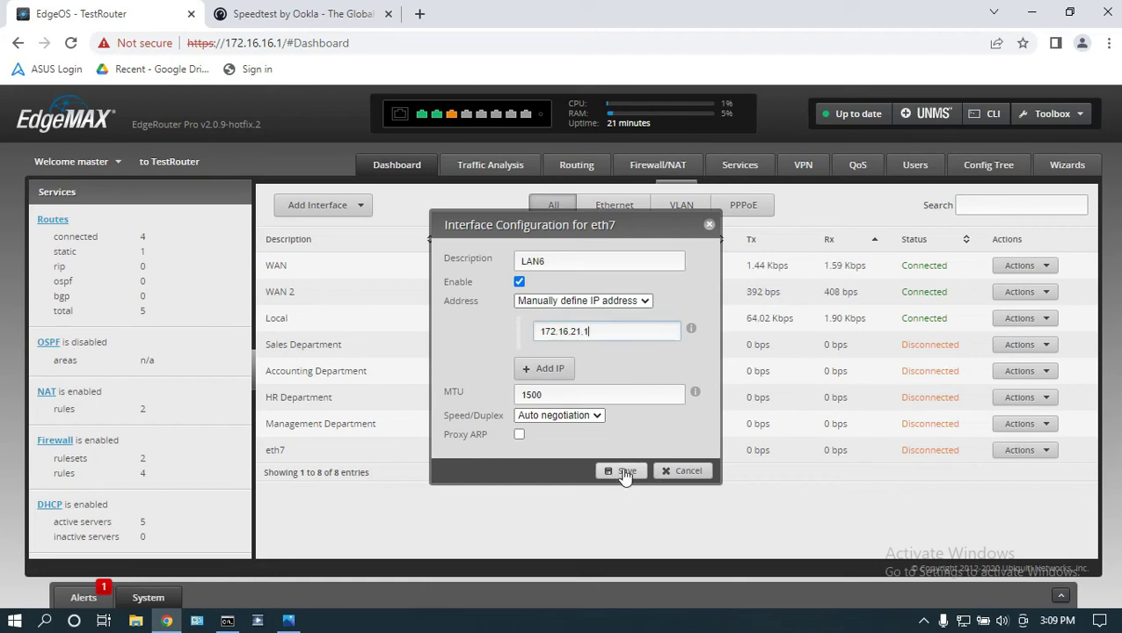
click(624, 472)
text(/26)
click(625, 470)
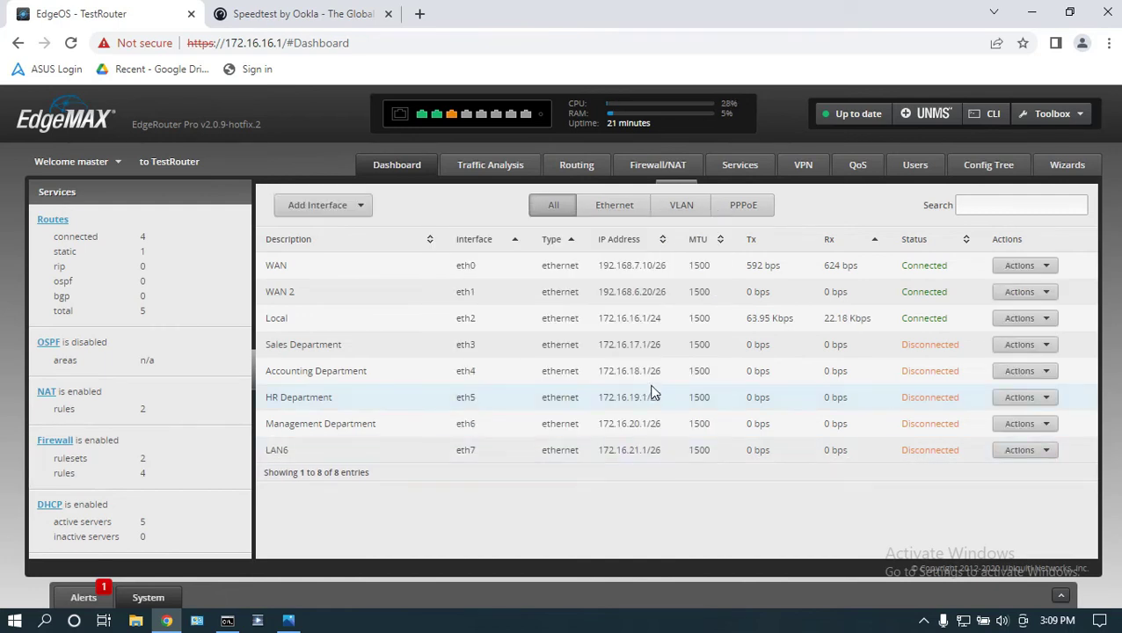
click(744, 167)
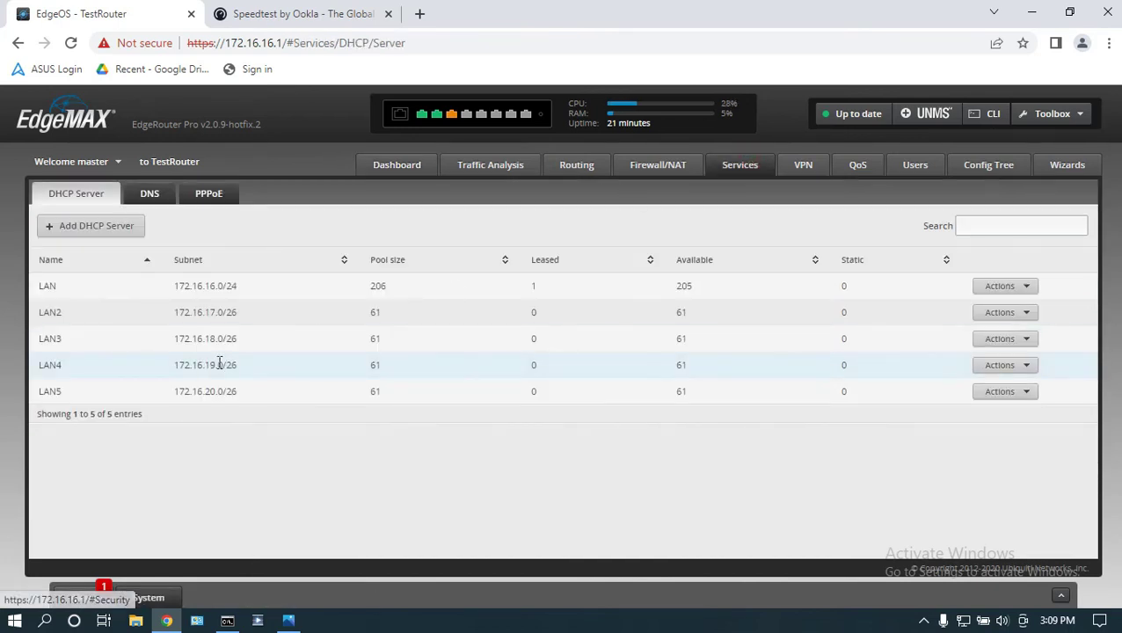
Start a new DHCP server named LAN6 on subnet 172.16.21.0/26
click(112, 228)
click(511, 239)
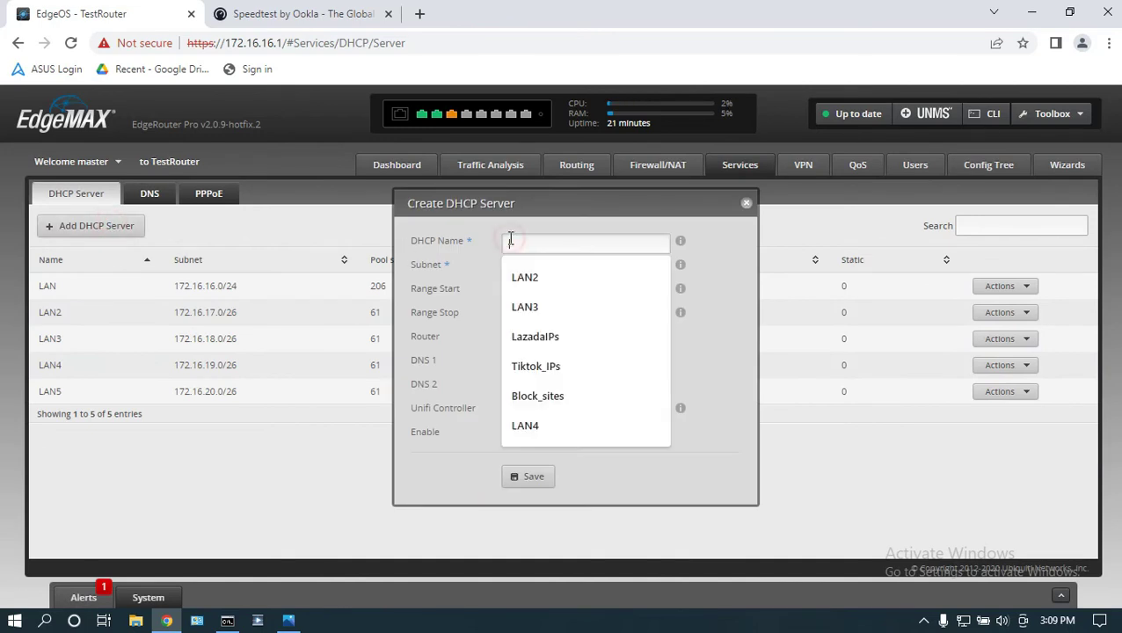
text(LAN6)
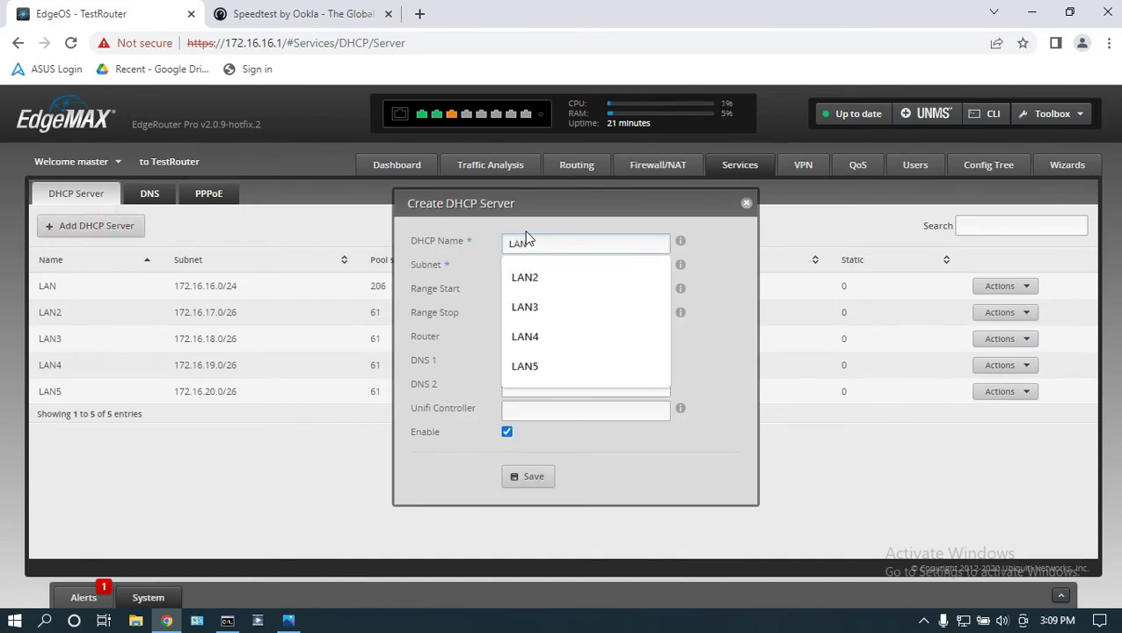
click(529, 267)
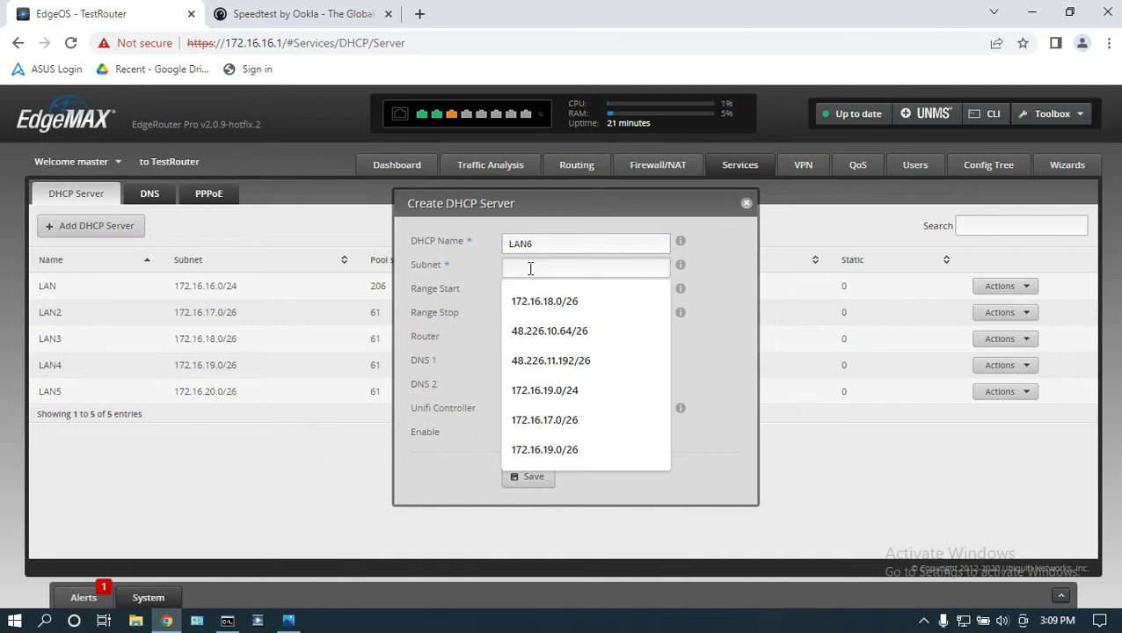
text(172.16.20.0)
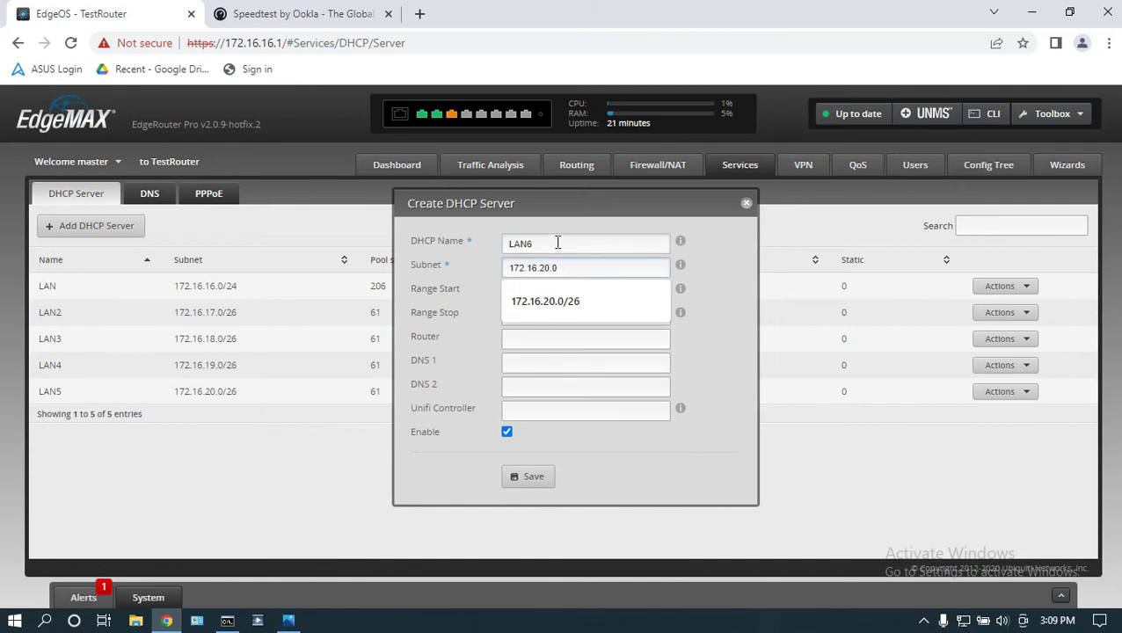
key(BackSpace)
key(BackSpace)
key(BackSpace)
text(1.0)
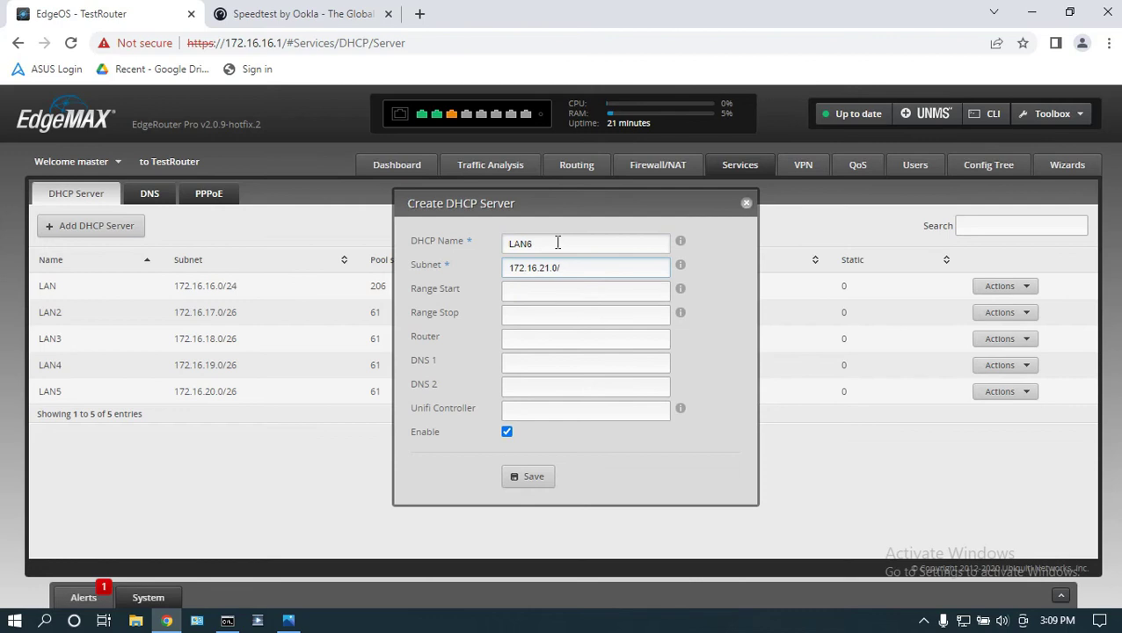
Set the LAN6 address range from 172.16.21.2 to 172.16.21.62
click(570, 291)
text(172.16.20.0)
click(550, 291)
key(Delete)
key(Delete)
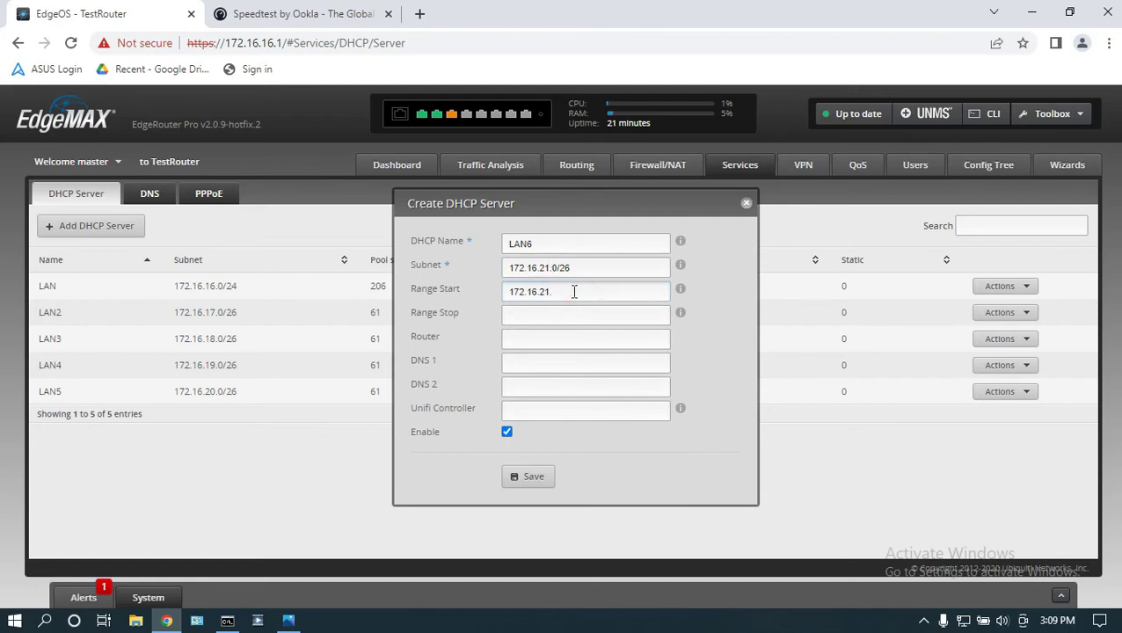
text(.2)
key(ctrl+a)
key(ctrl+c)
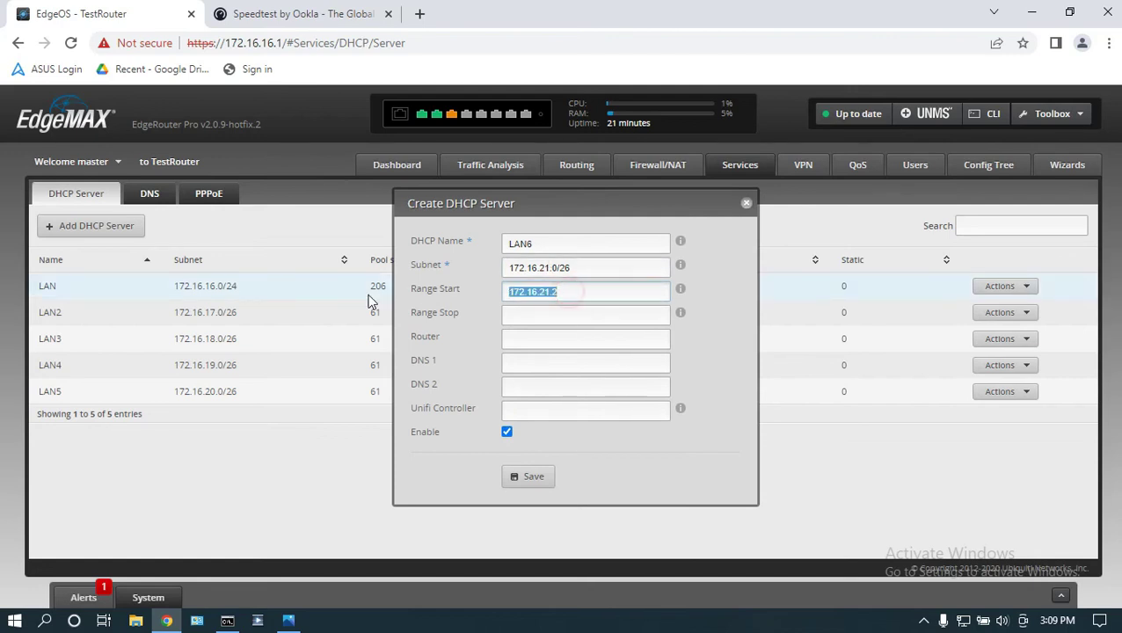
click(541, 319)
key(ctrl+v)
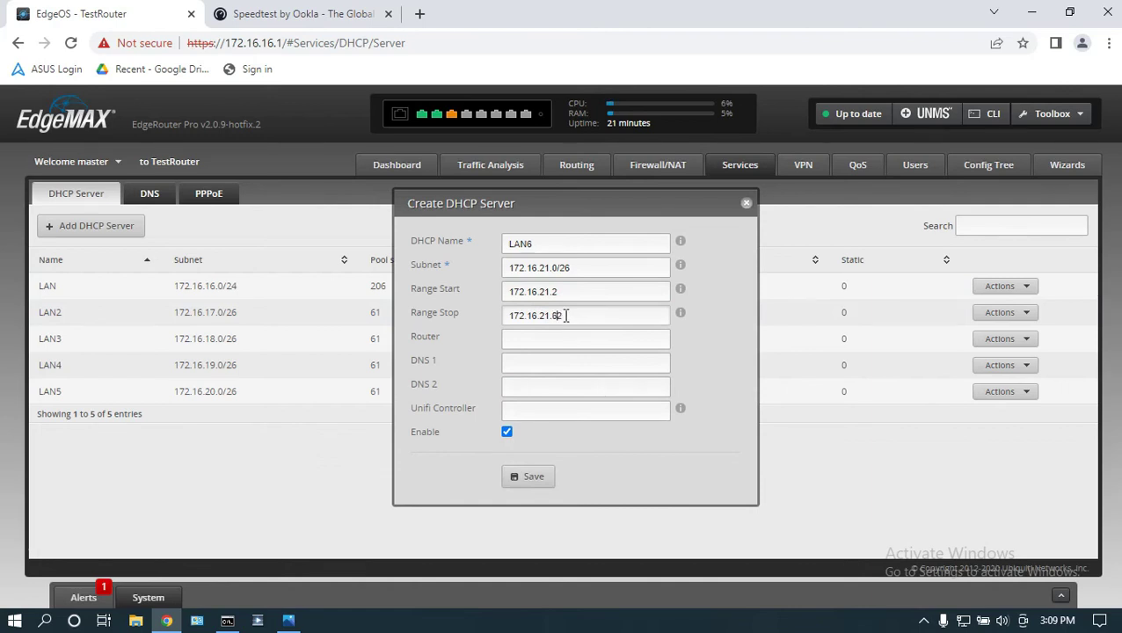
Set router and primary DNS to 172.16.21.1, secondary DNS 8.8.8.8, and save
click(554, 339)
key(ctrl+v)
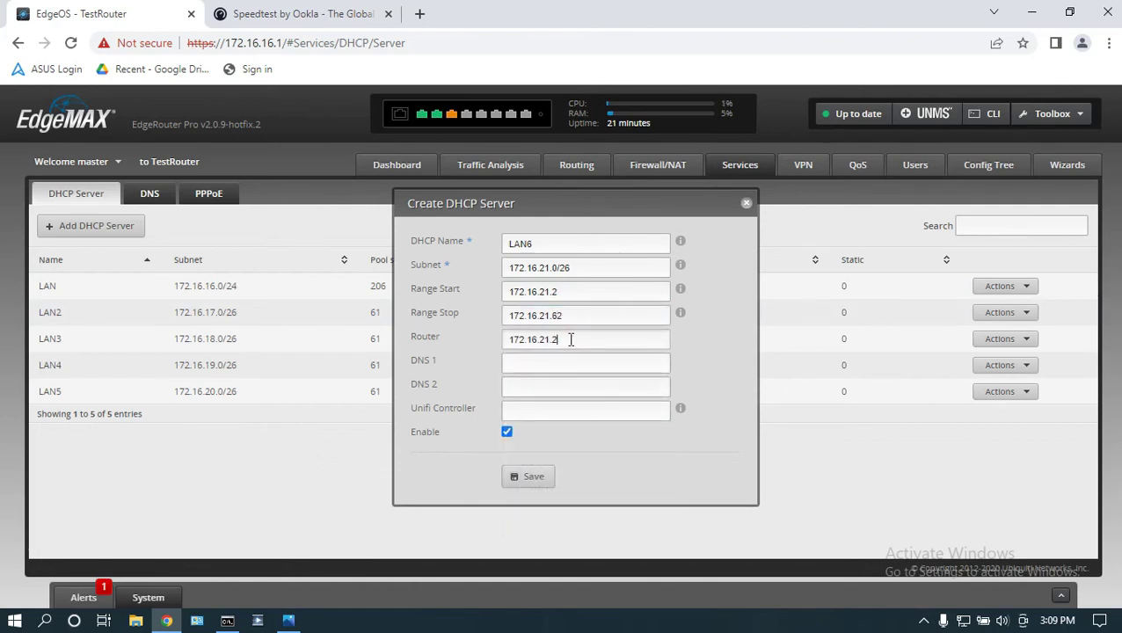
click(572, 363)
key(ctrl+v)
click(563, 385)
text(8.8.8.8)
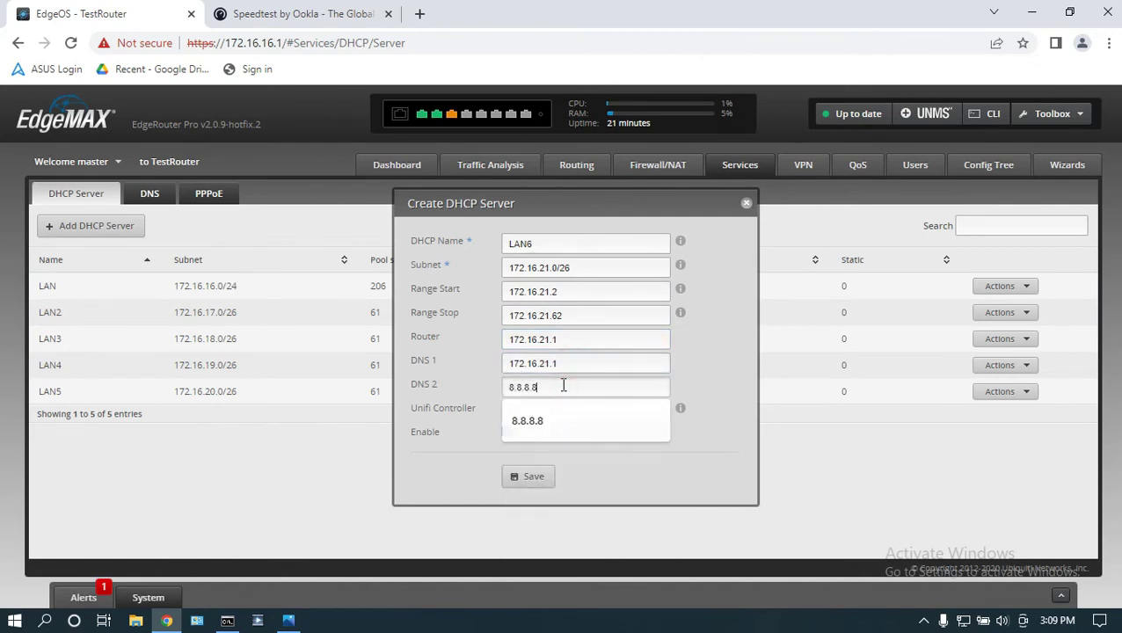
click(537, 476)
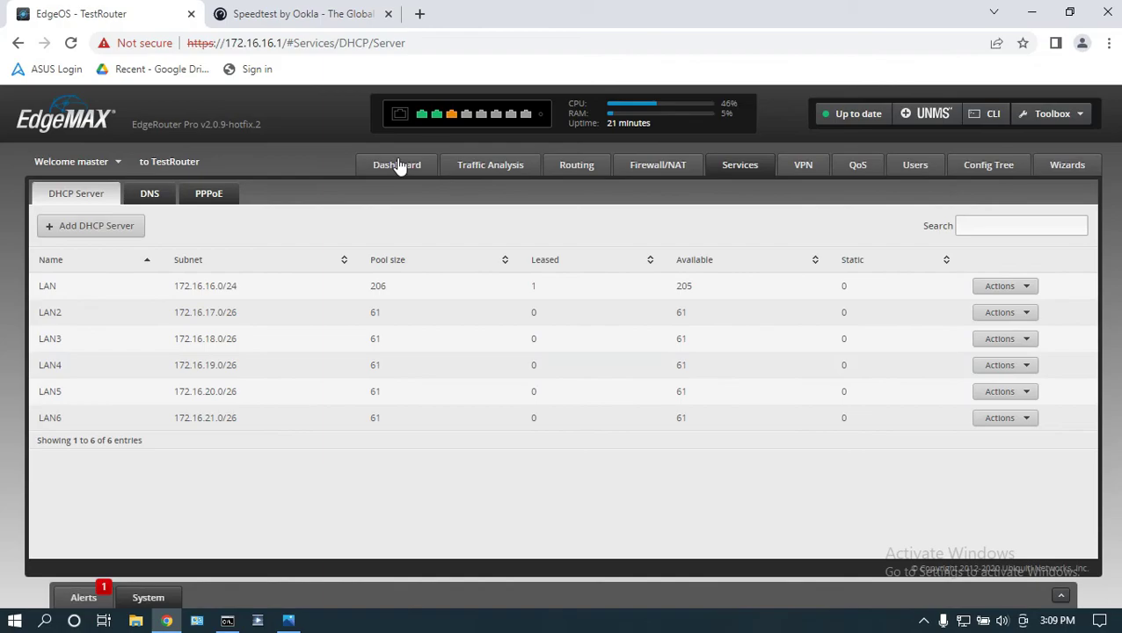
click(399, 165)
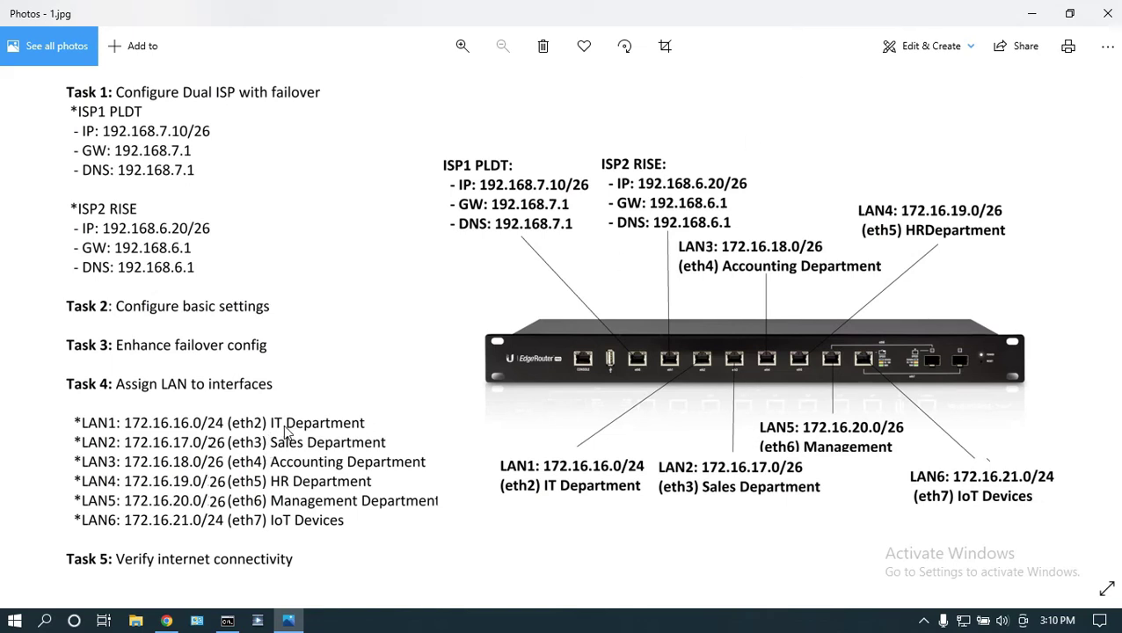
Minimize the Photos task diagram to get back to the EdgeOS dashboard
click(1032, 13)
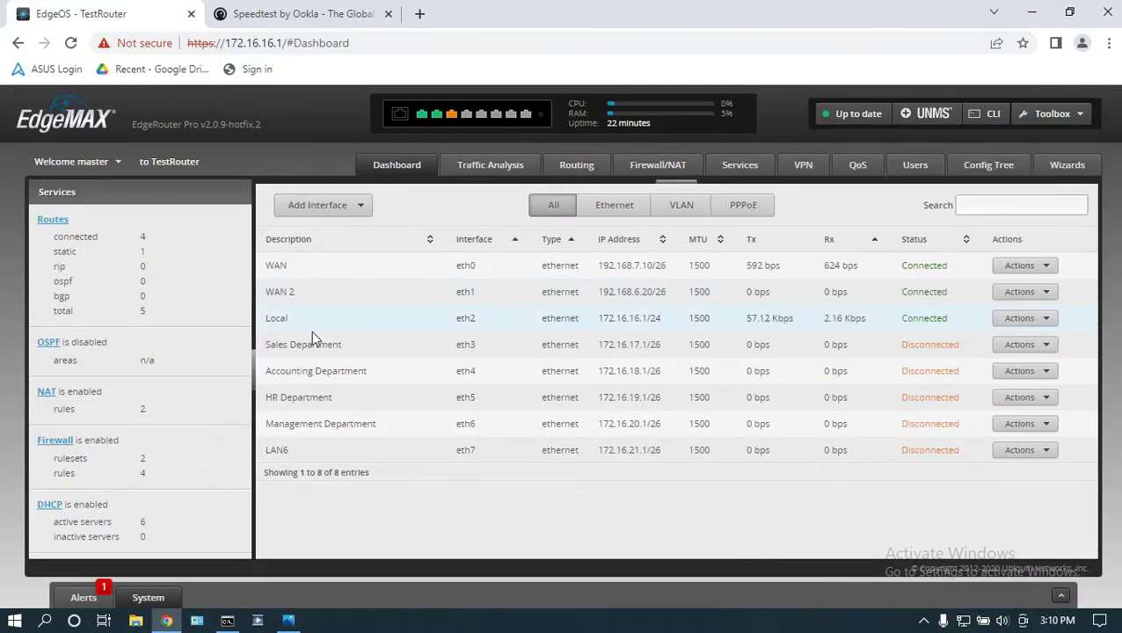
Rename eth2's description from Local to IT Department and save
click(1018, 319)
click(1013, 341)
double_click(579, 261)
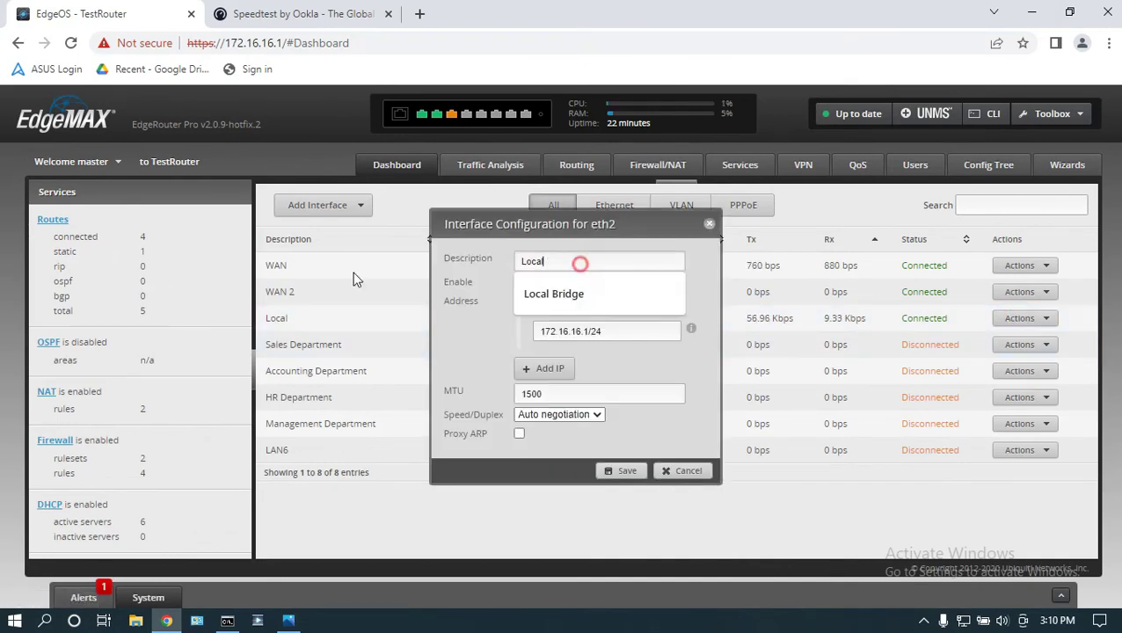
text(IT Depa)
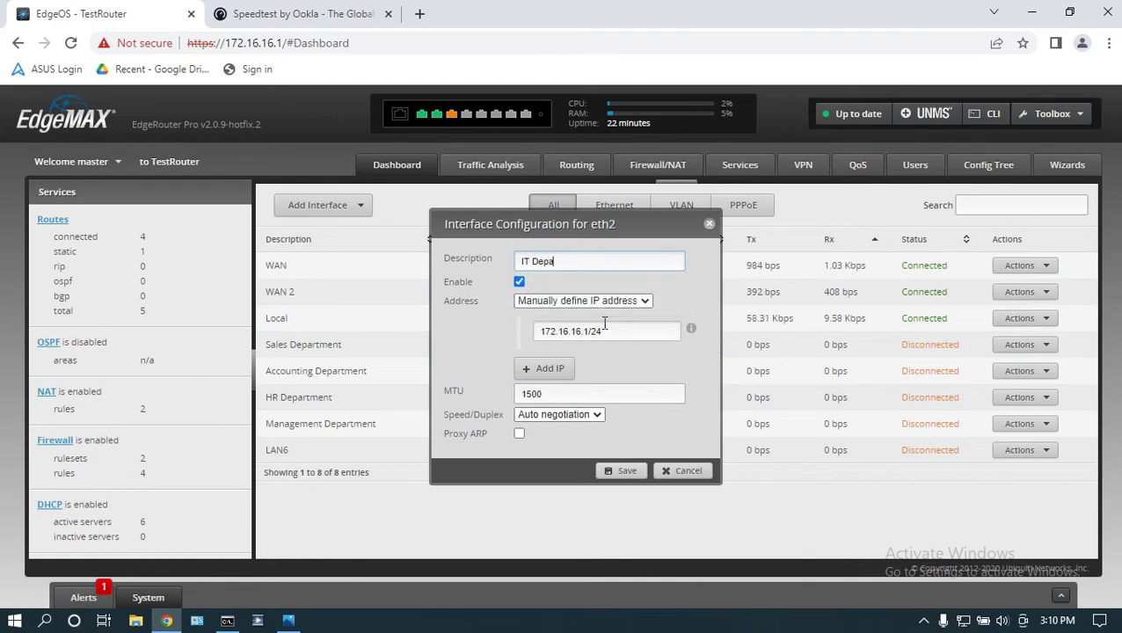
text(rtment)
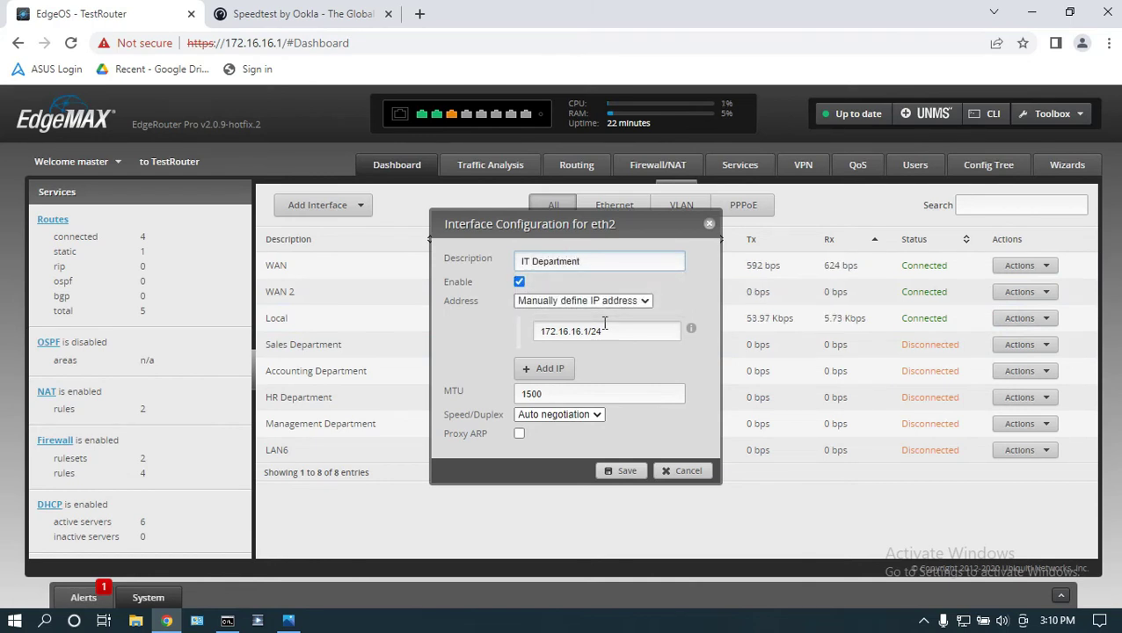
click(626, 472)
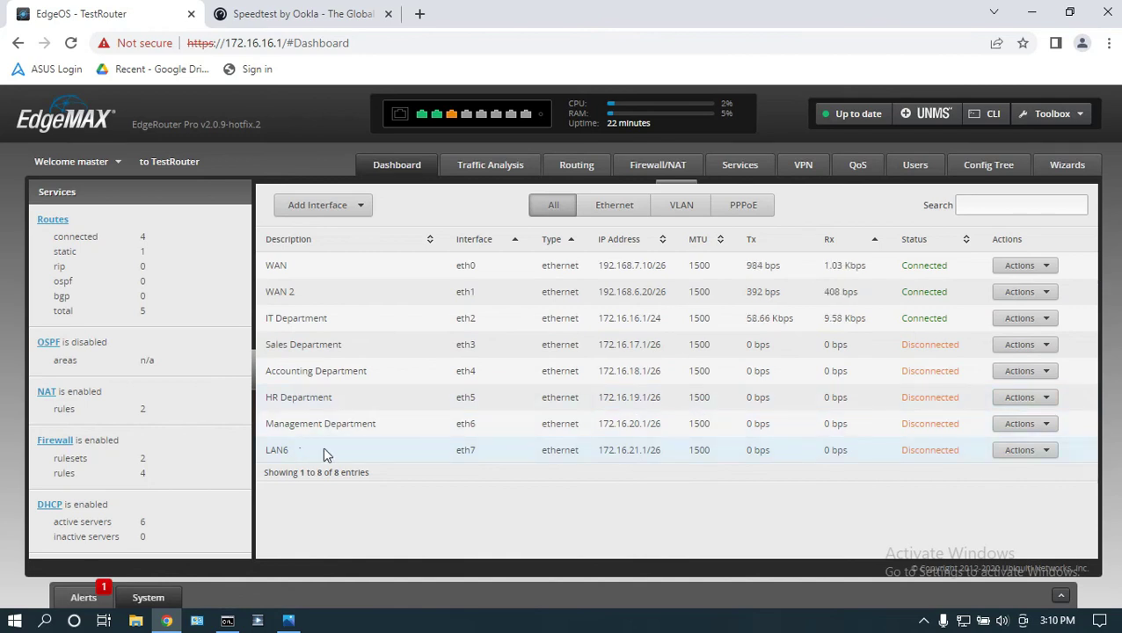
Rename eth7's description from LAN6 to IOT Devices and save
click(1022, 451)
click(1015, 469)
double_click(591, 260)
key(BackSpace)
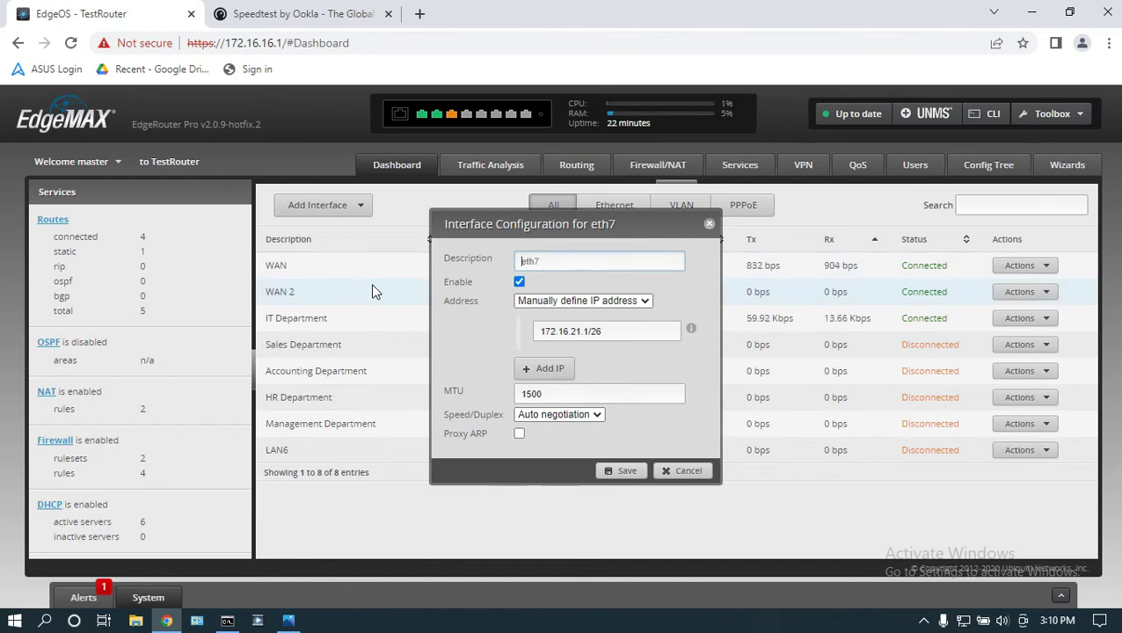
text(IOT Devices)
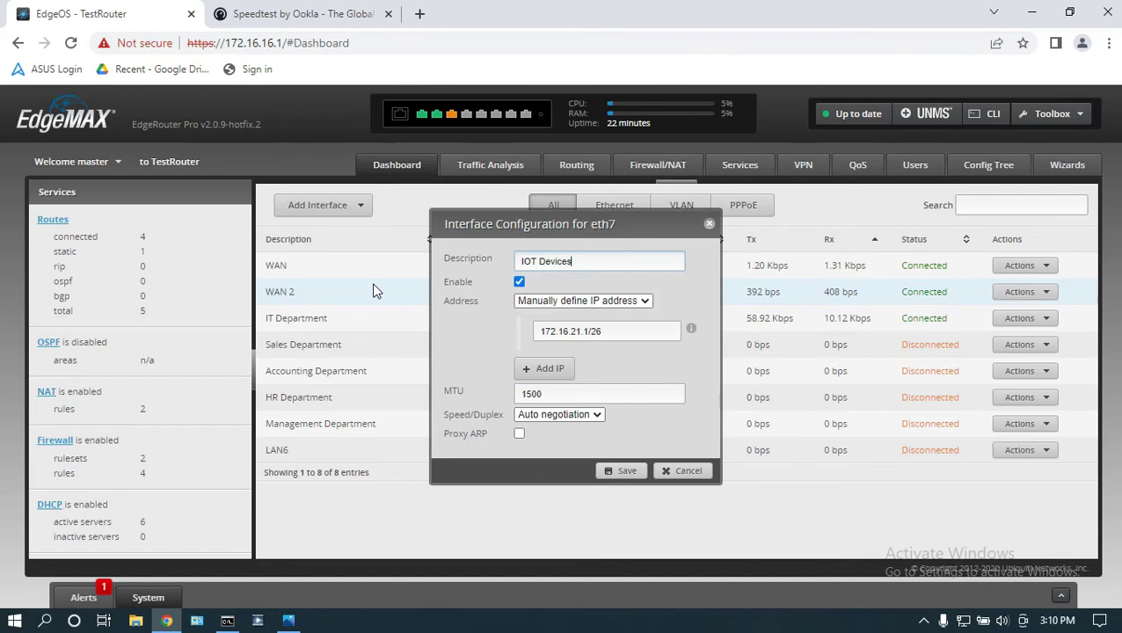
click(624, 473)
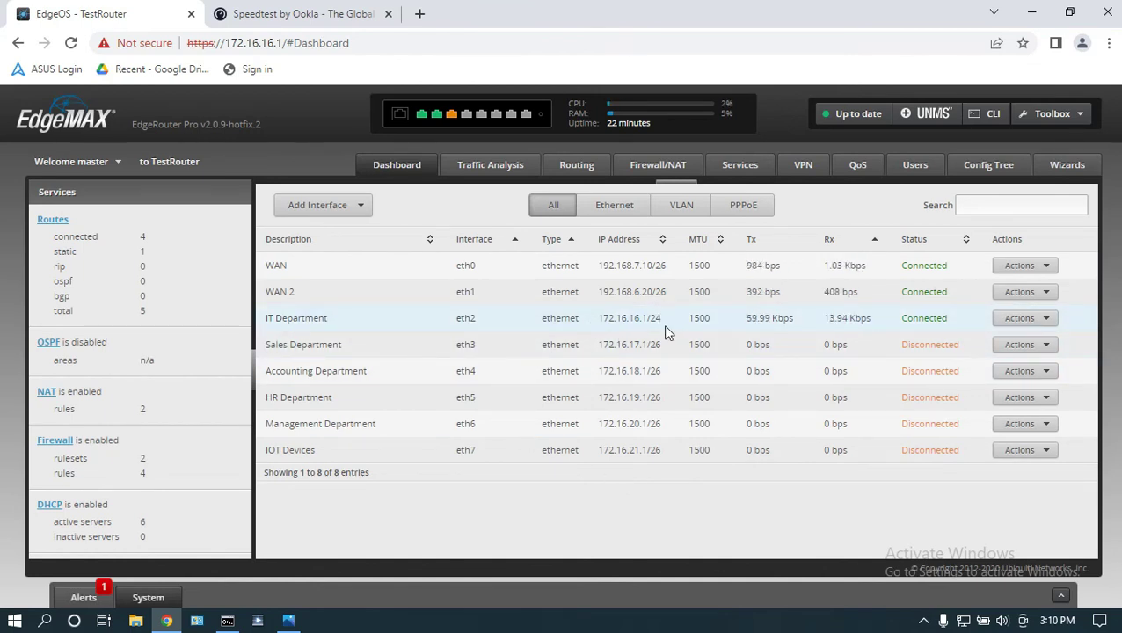
Check the task diagram and eth3's port status, then bring the running ping forward
click(288, 621)
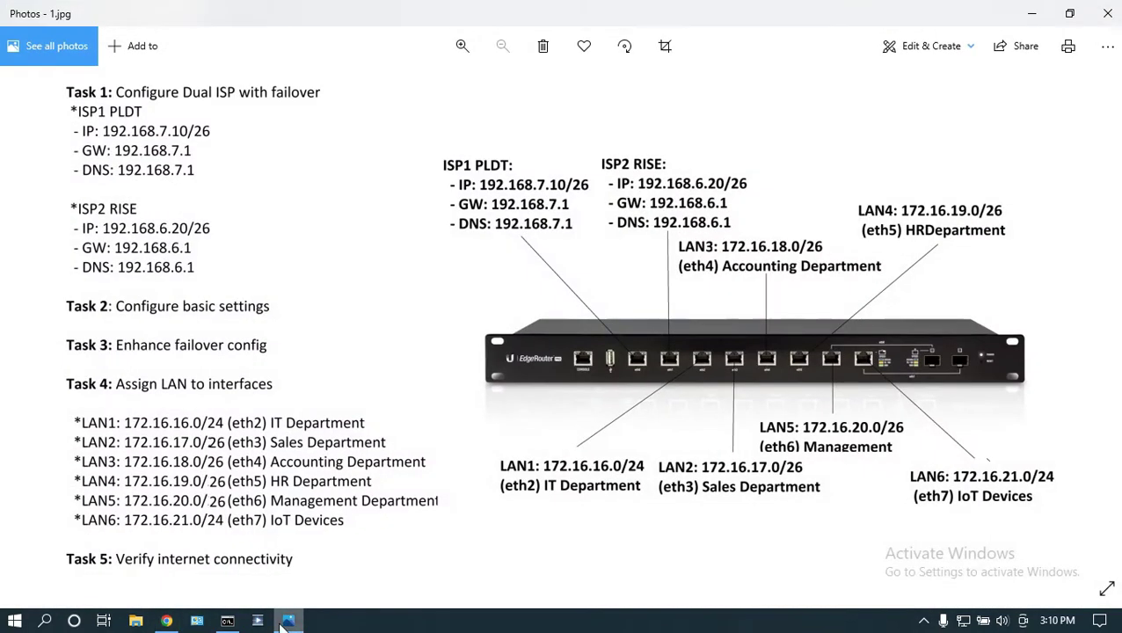
click(286, 621)
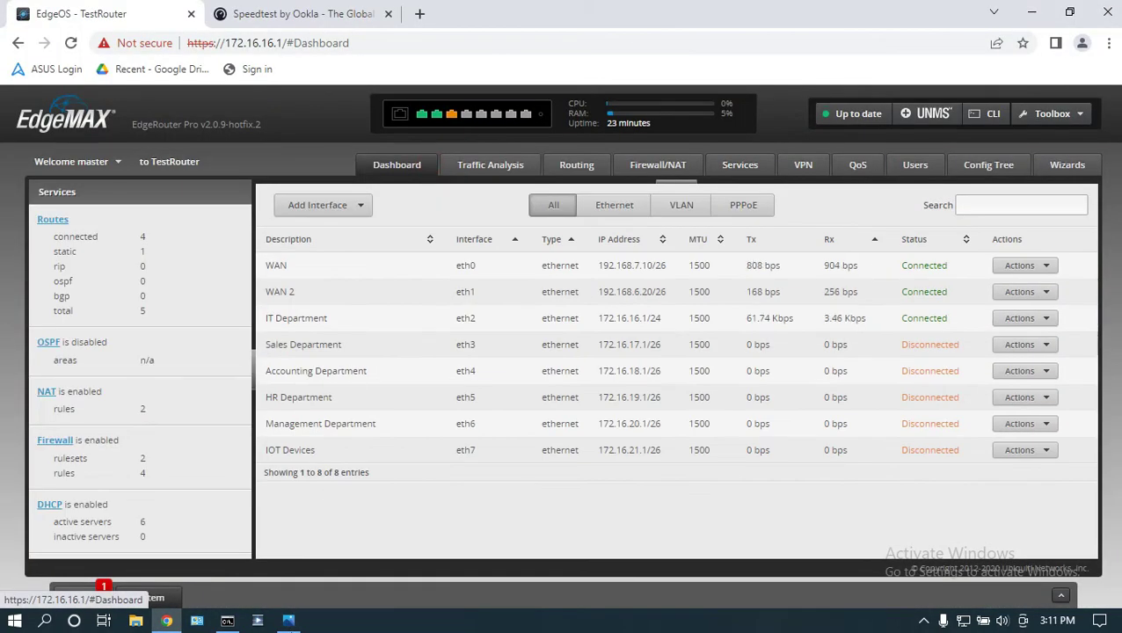
click(286, 622)
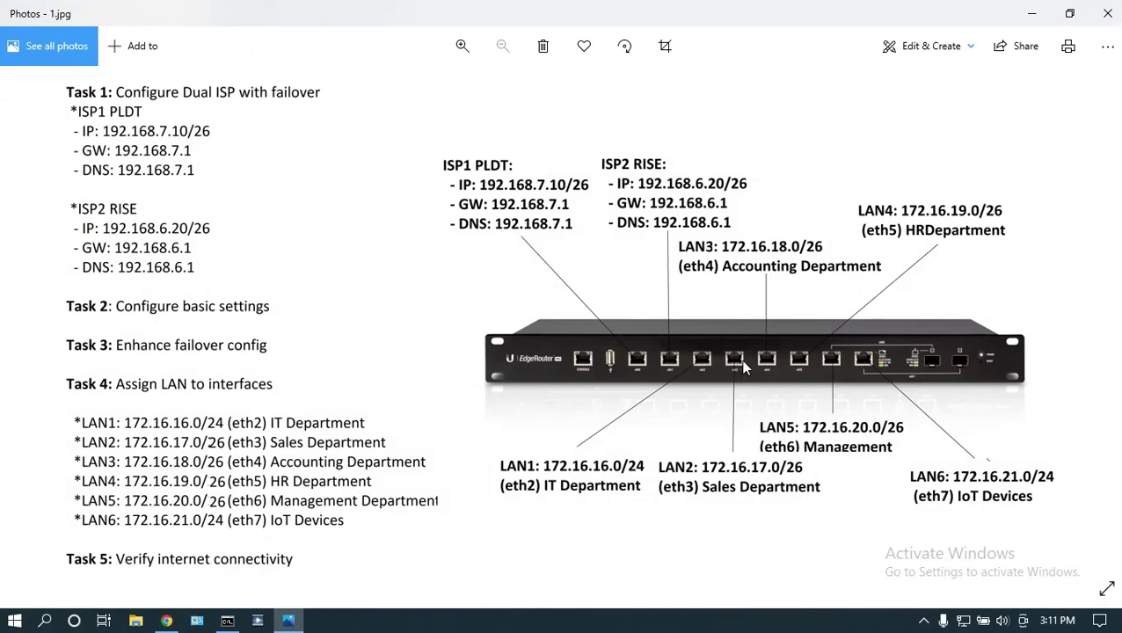
key(alt+Tab)
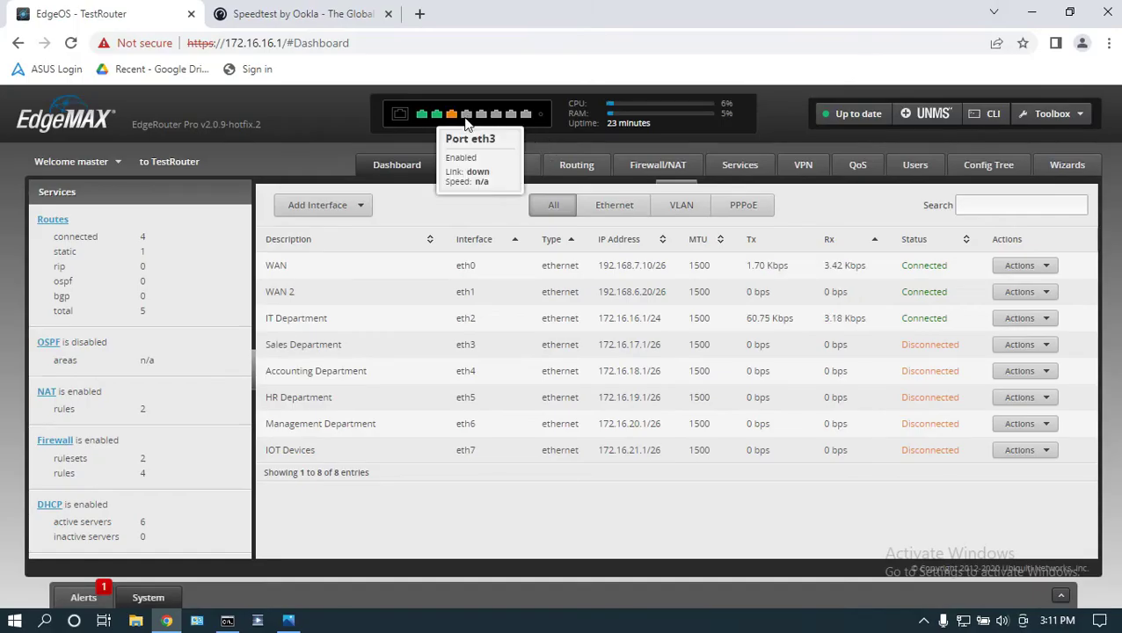
mouse_move(466, 117)
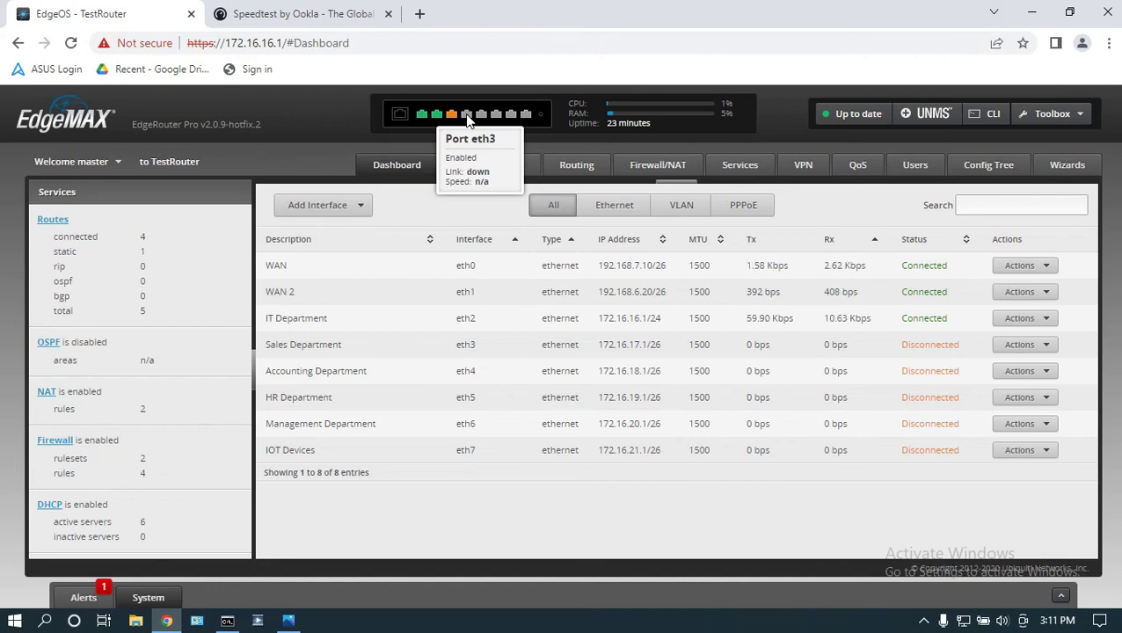
click(227, 621)
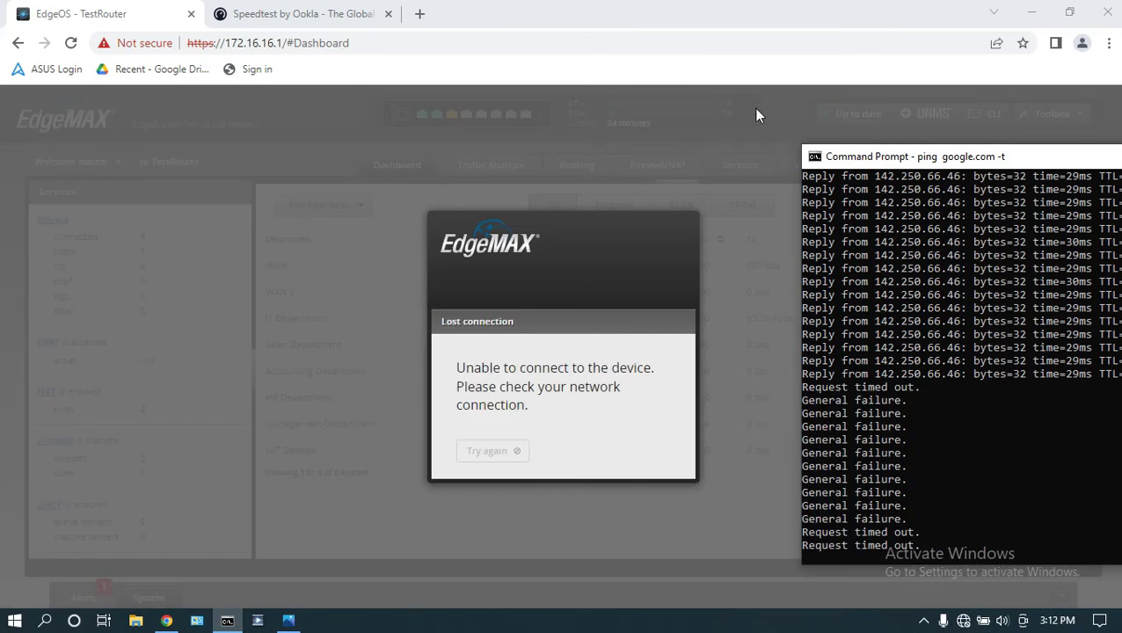
Stop the continuous ping and release the PC's IP with ipconfig /release
click(972, 440)
drag(968, 155, 868, 142)
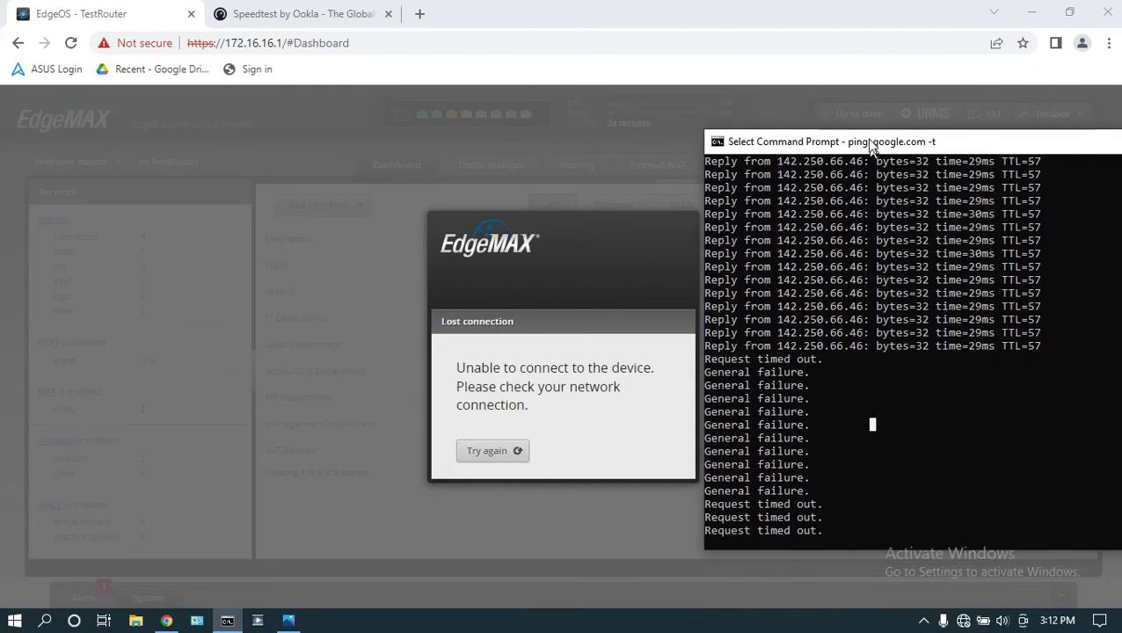
click(932, 457)
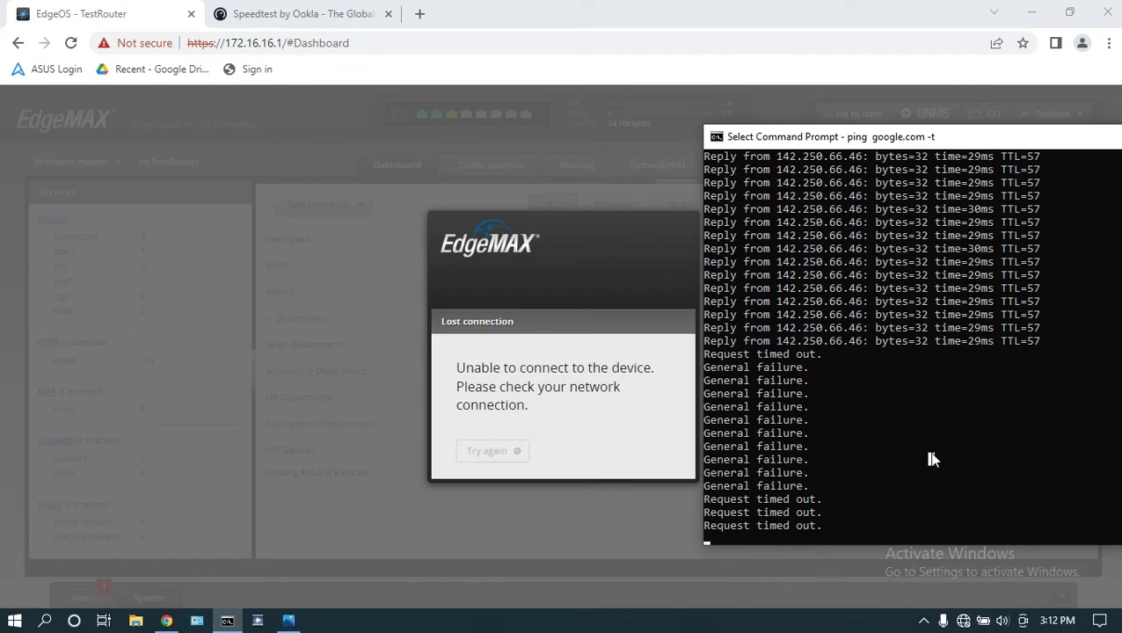
key(ctrl+c)
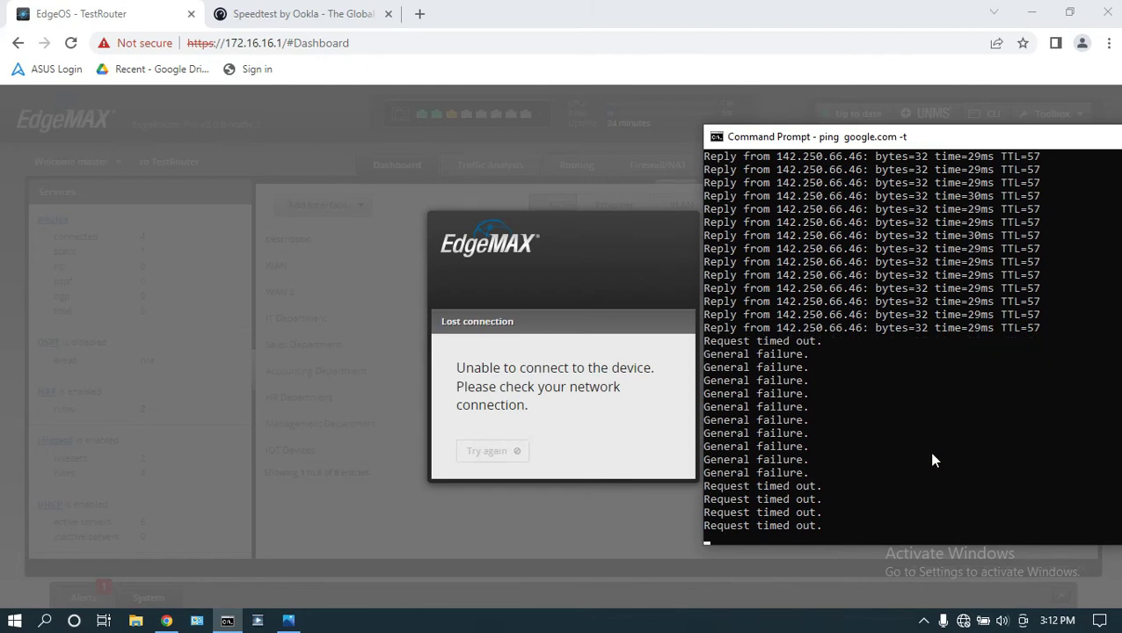
key(ctrl+c)
key(Return)
text(ipconfig )
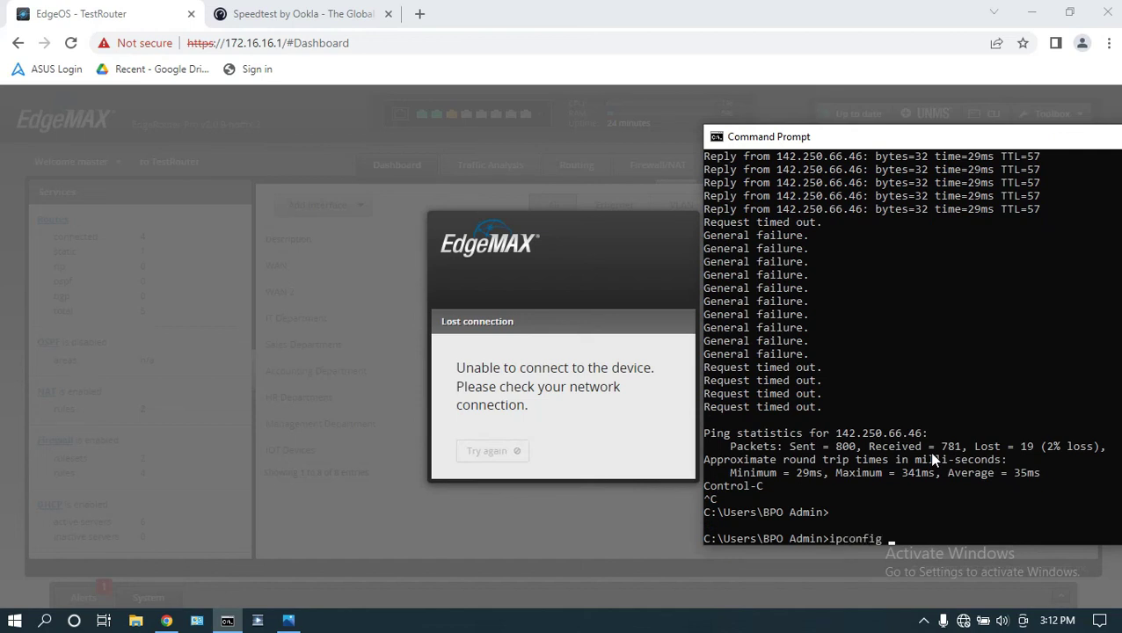
text(/release)
key(Return)
Run ipconfig /renew so Ethernet gets 172.16.17.2 with gateway 172.16.17.1
key(Up)
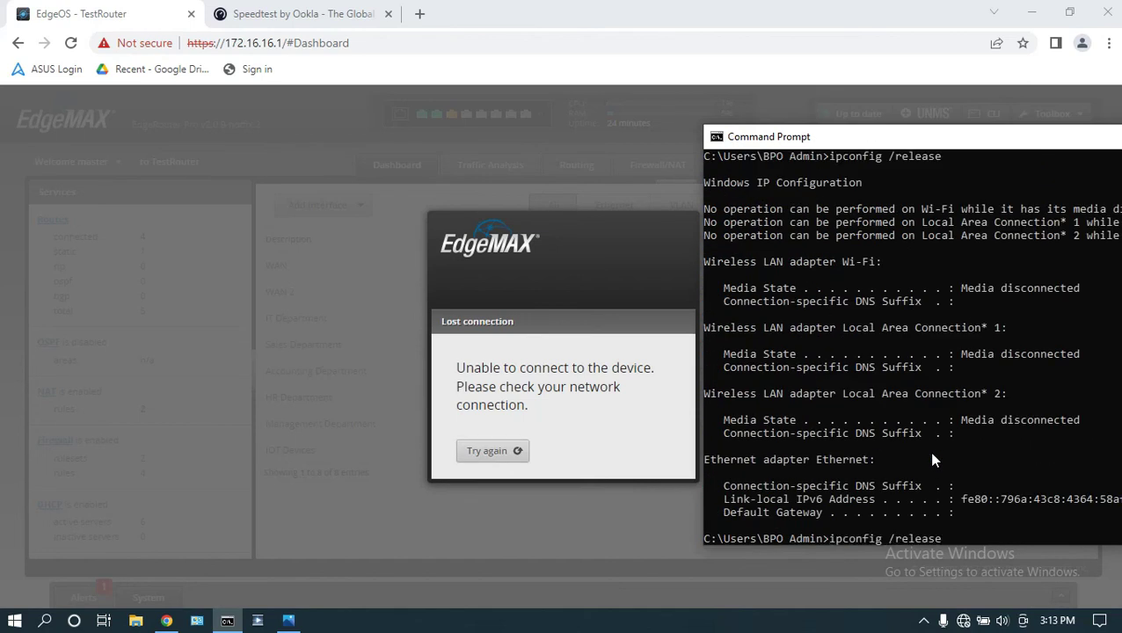
key(BackSpace)
key(BackSpace)
key(BackSpace)
key(BackSpace)
key(BackSpace)
key(BackSpace)
key(BackSpace)
text(renew)
key(Return)
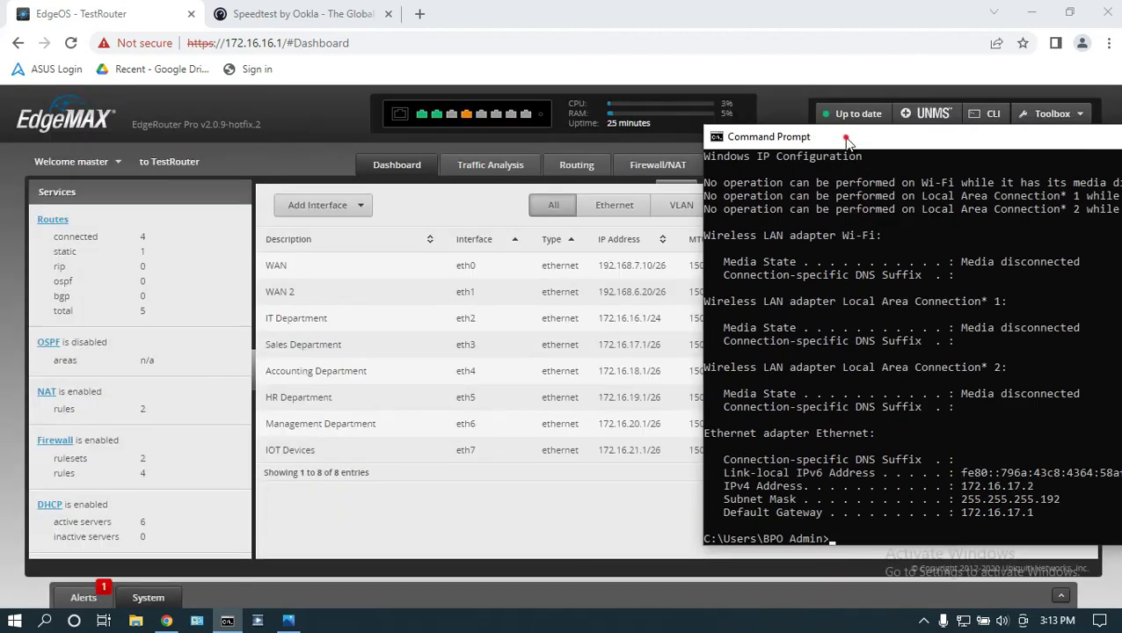
drag(846, 141, 912, 147)
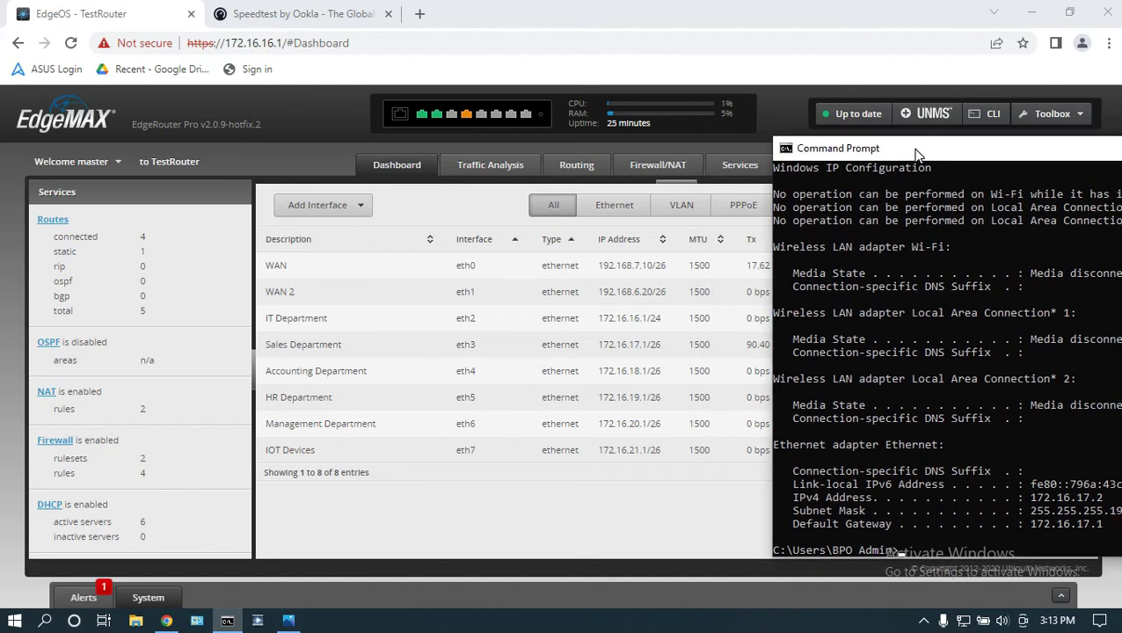
View LAN2's DHCP leases in EdgeOS and select the leased address 172.16.17.2
click(283, 622)
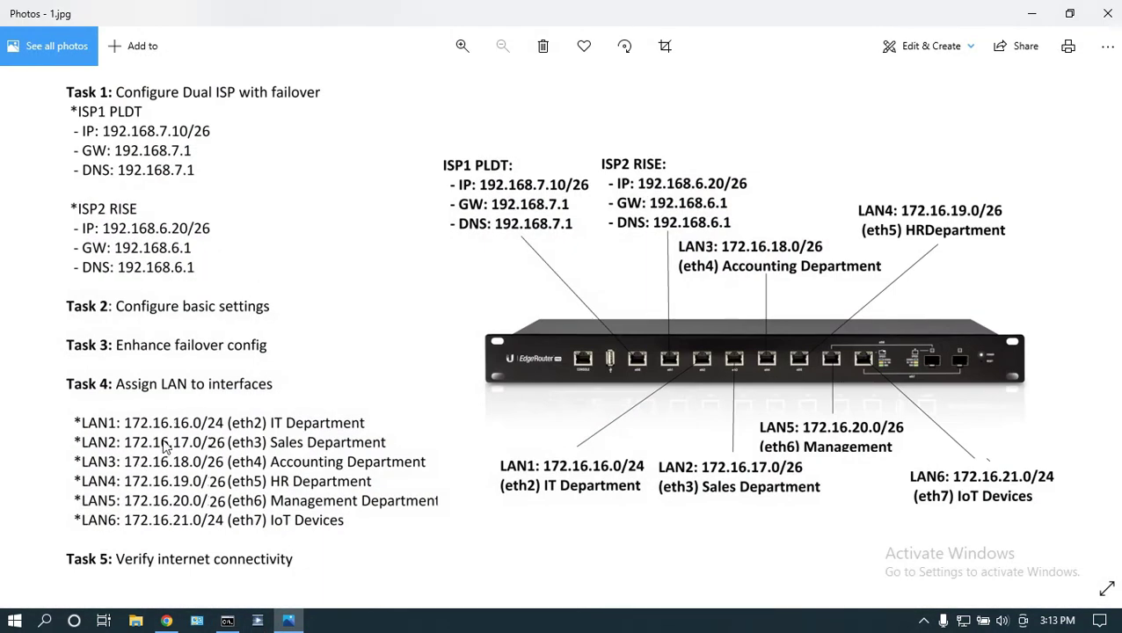
click(1036, 11)
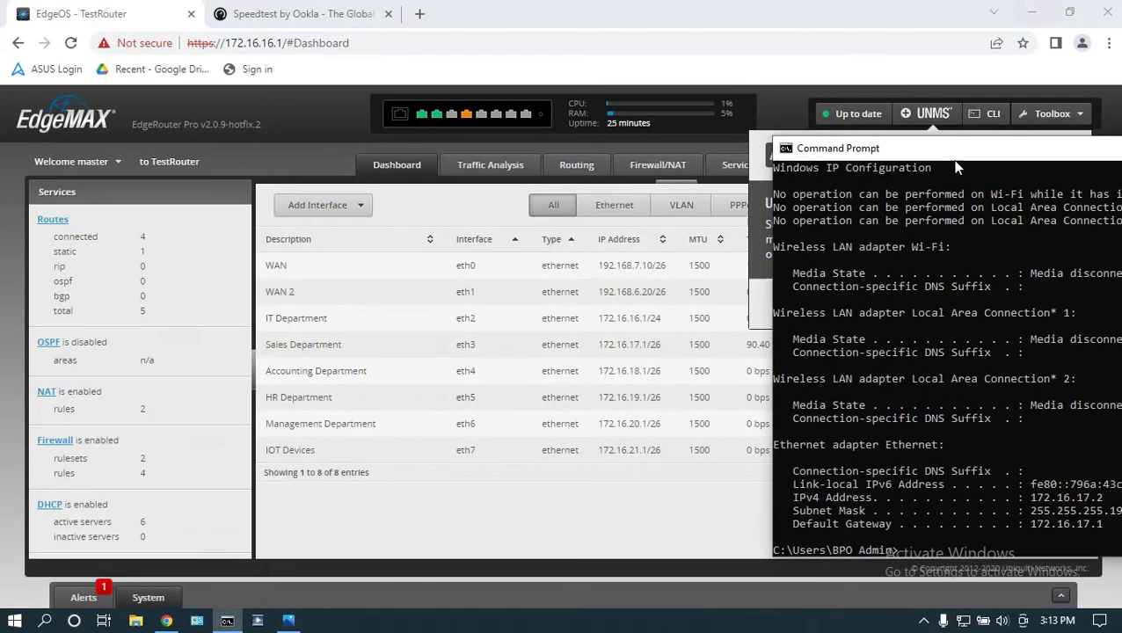
click(947, 146)
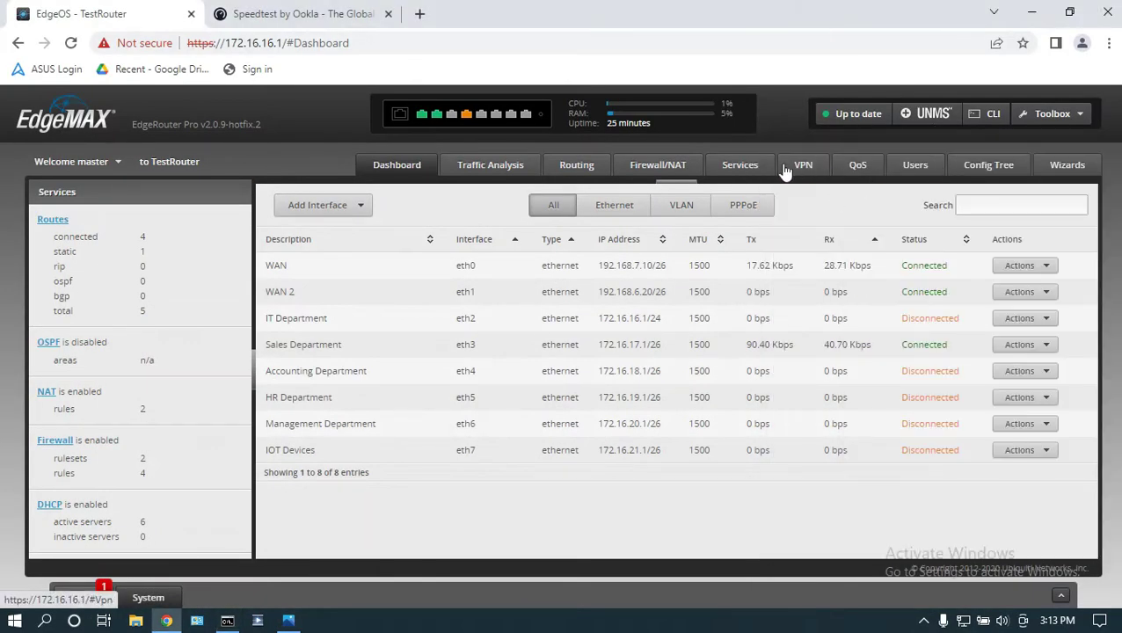
click(729, 164)
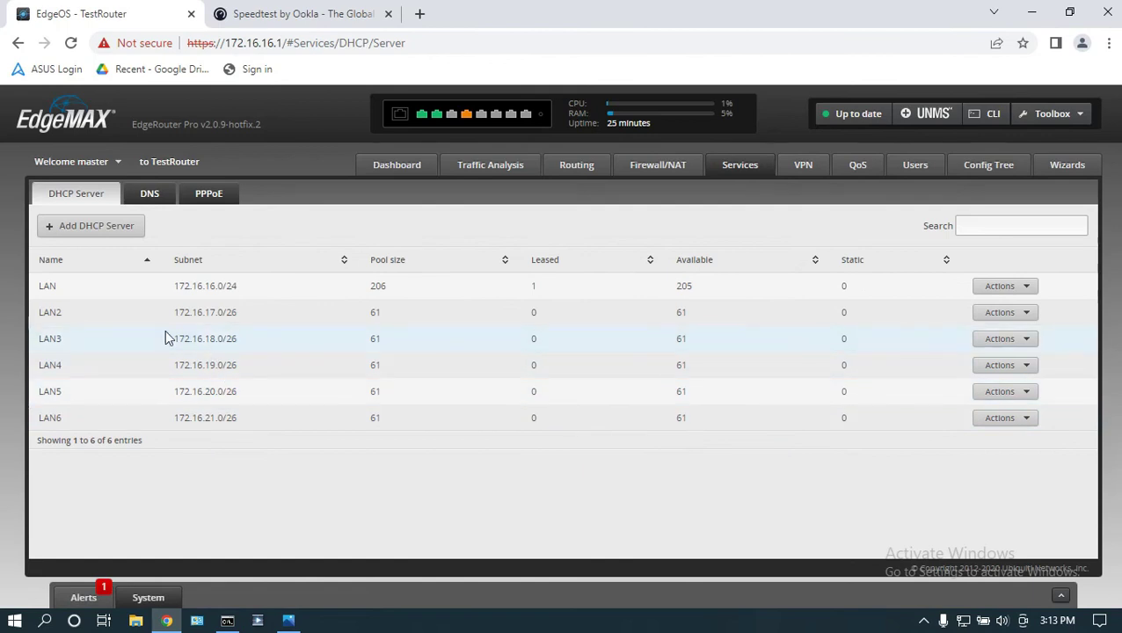
click(1000, 313)
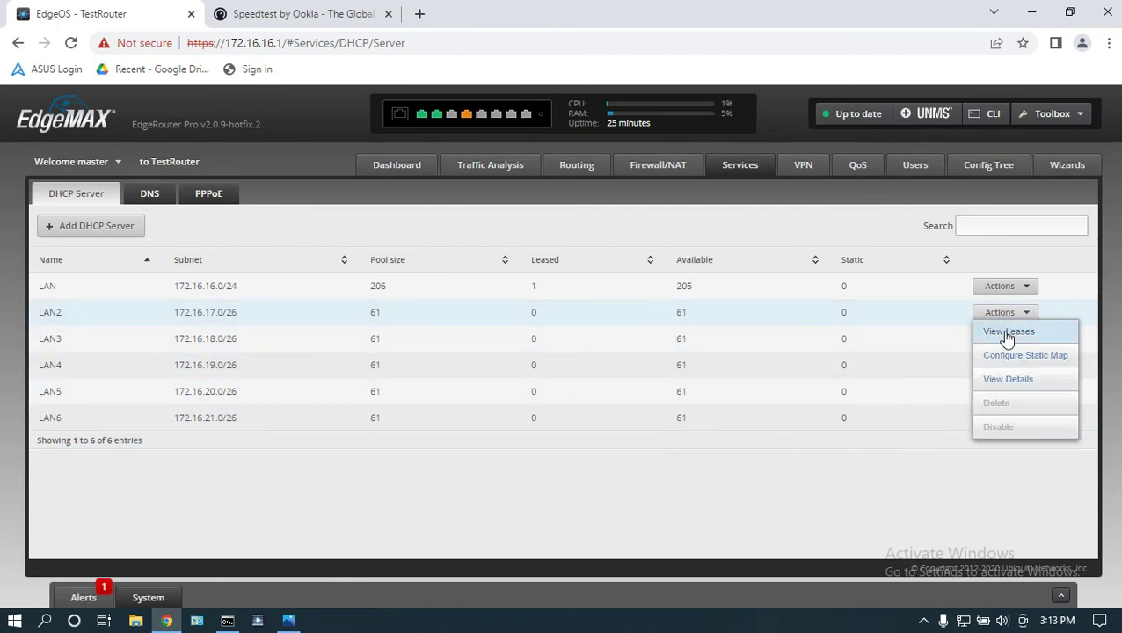
click(1002, 328)
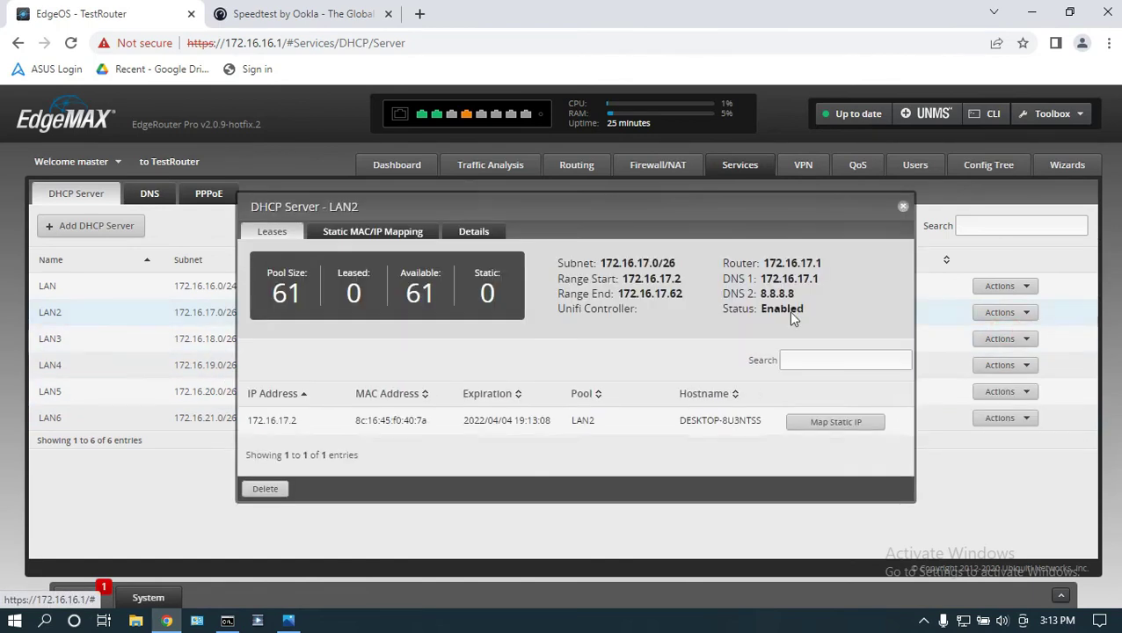
triple_click(264, 418)
click(300, 431)
drag(267, 423, 249, 424)
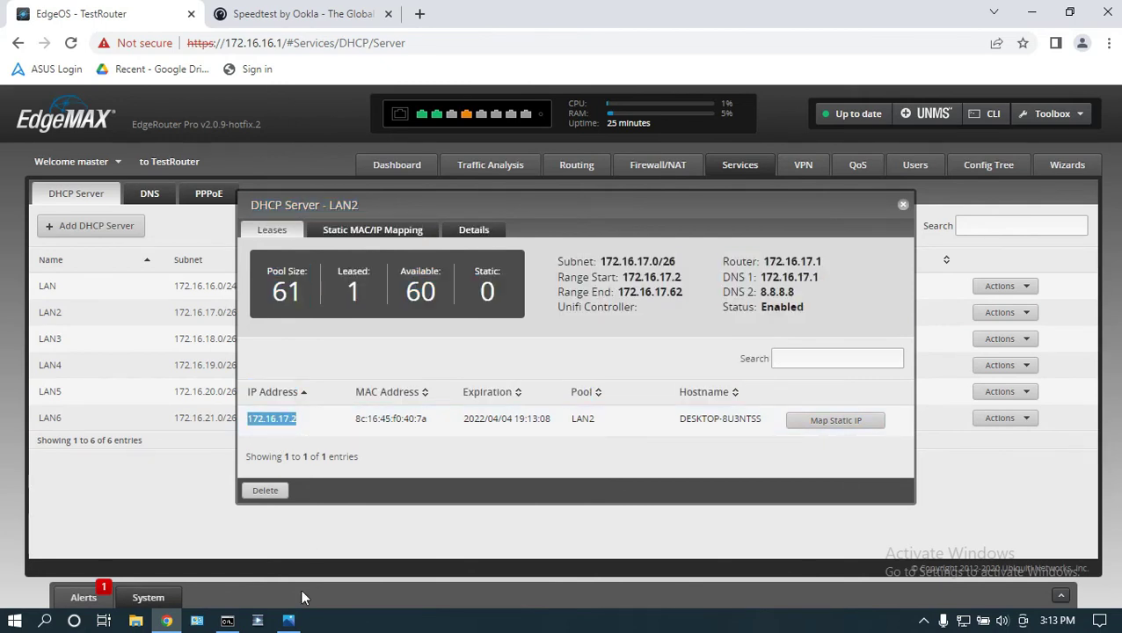
Ping google.com from Command Prompt, then open a new Chrome tab
click(227, 620)
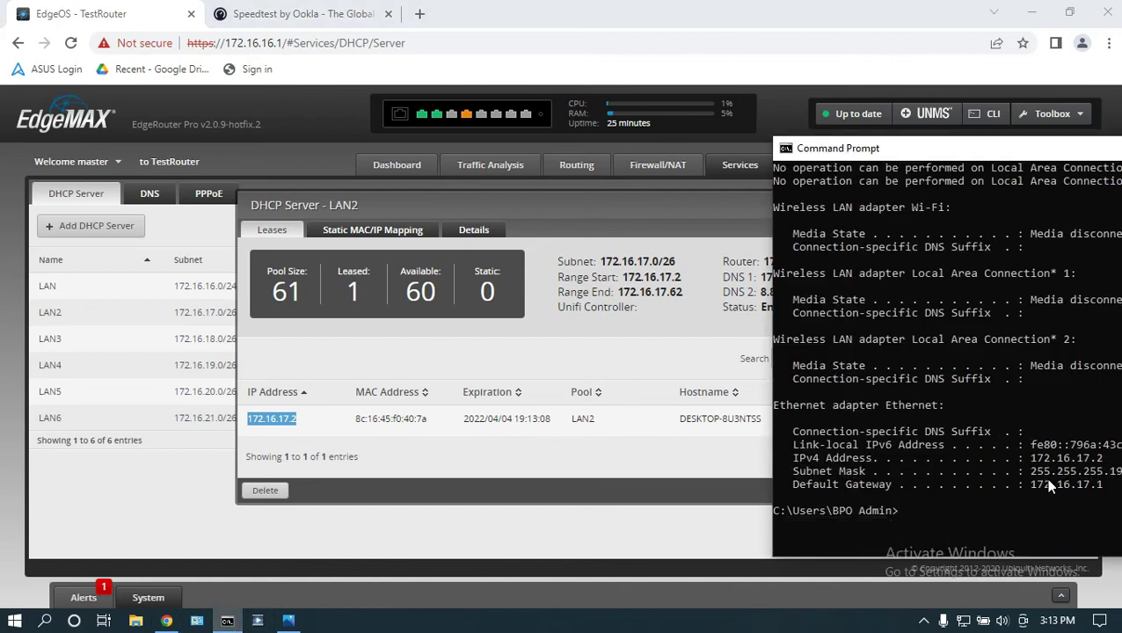
click(917, 510)
key(Escape)
text(ping google.c)
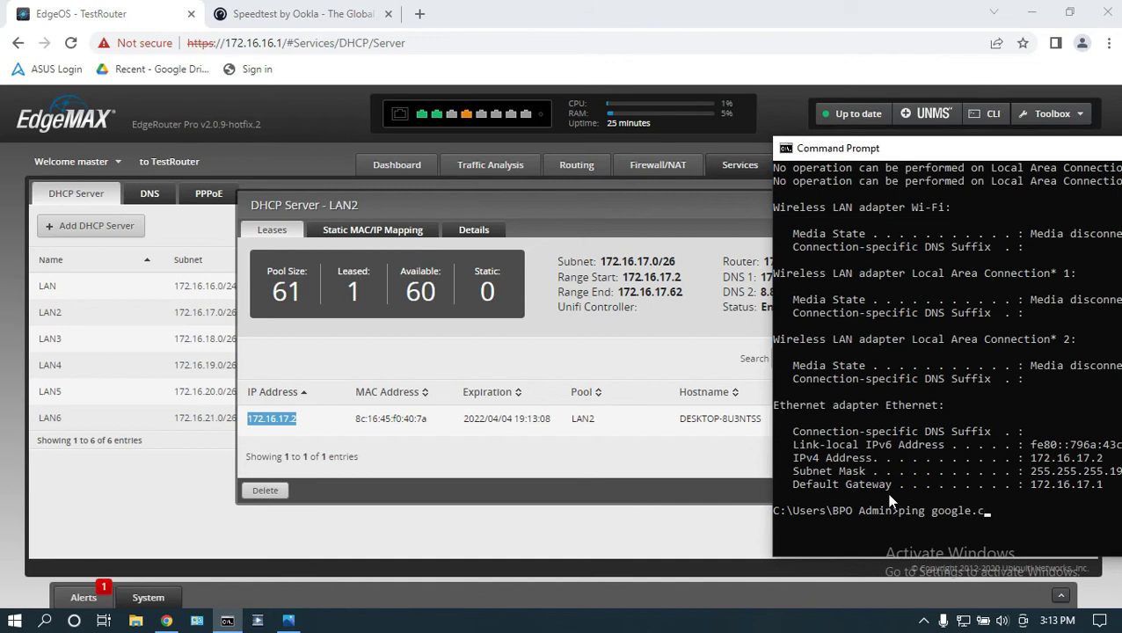
text(om)
key(Return)
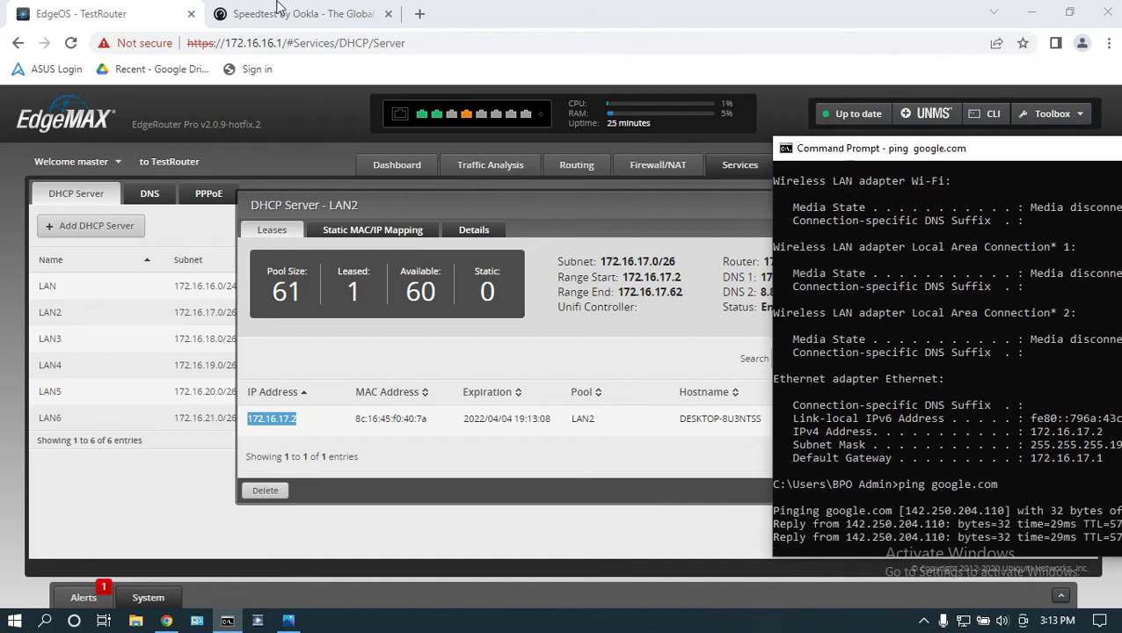
click(420, 13)
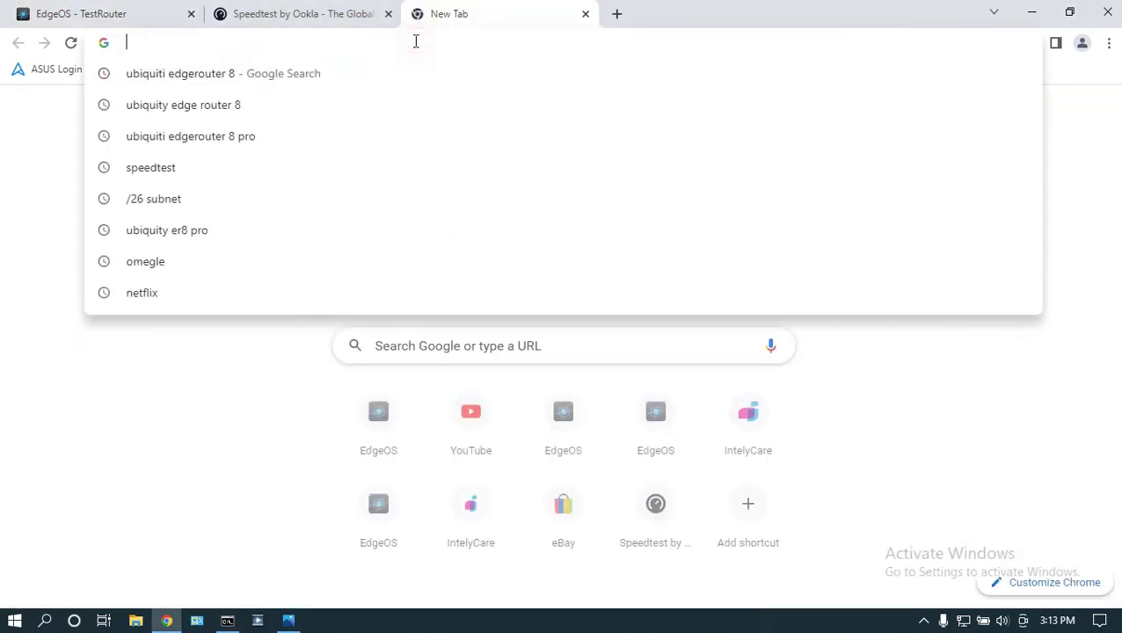
Load youtube.com in the new tab, then close EdgeOS's LAN2 leases dialog
text(youtube.com)
key(Return)
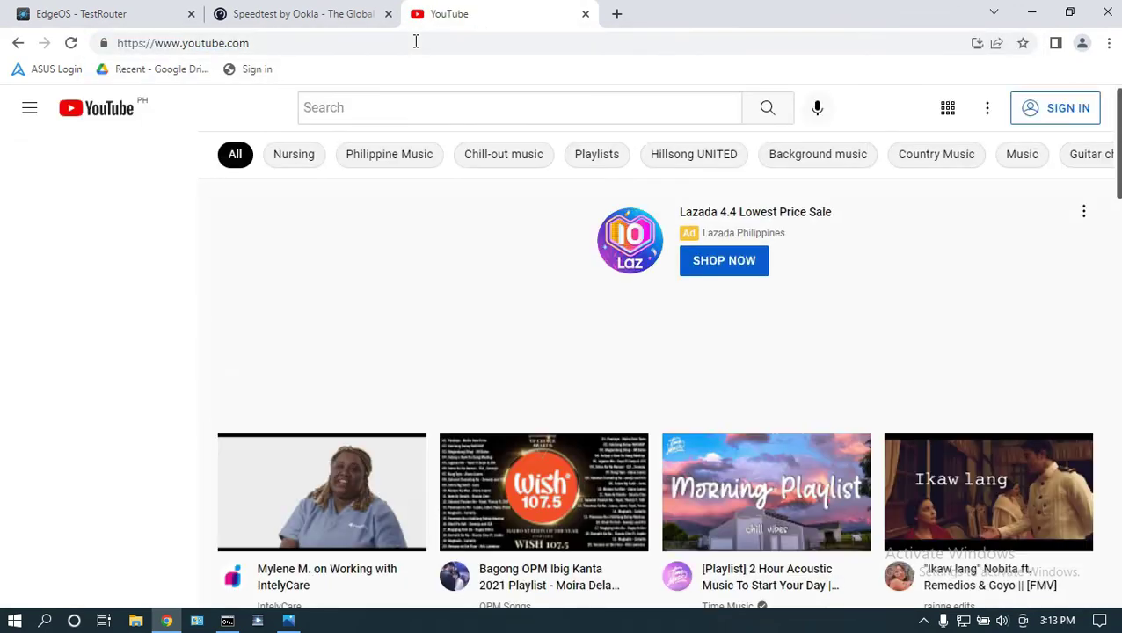
scroll(756, 365, down, 8)
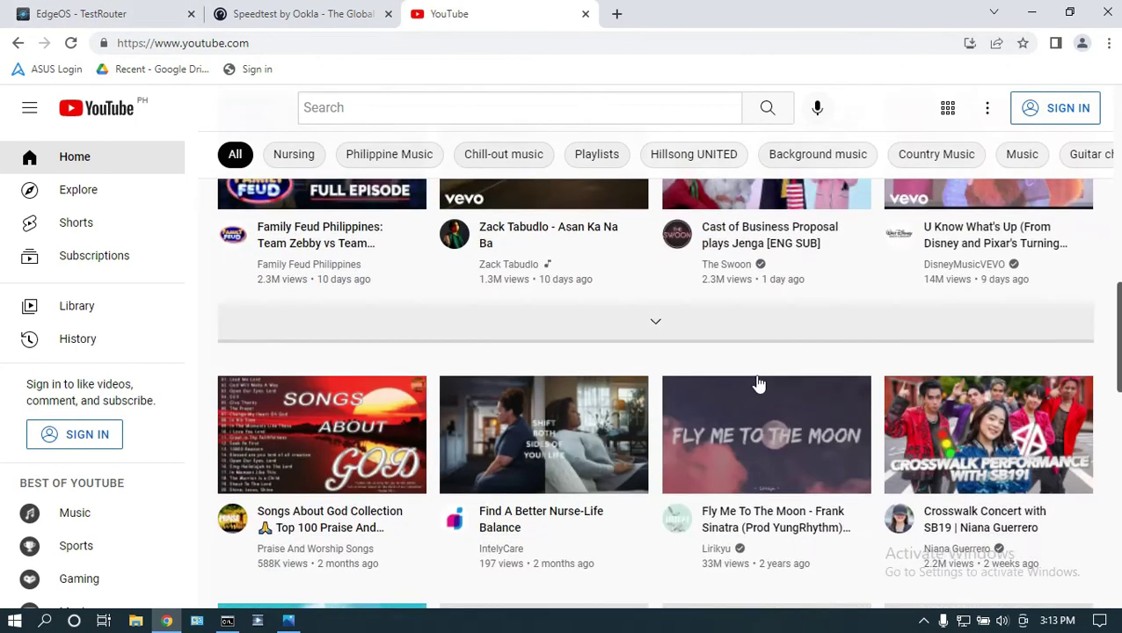
scroll(747, 387, down, 2)
click(131, 12)
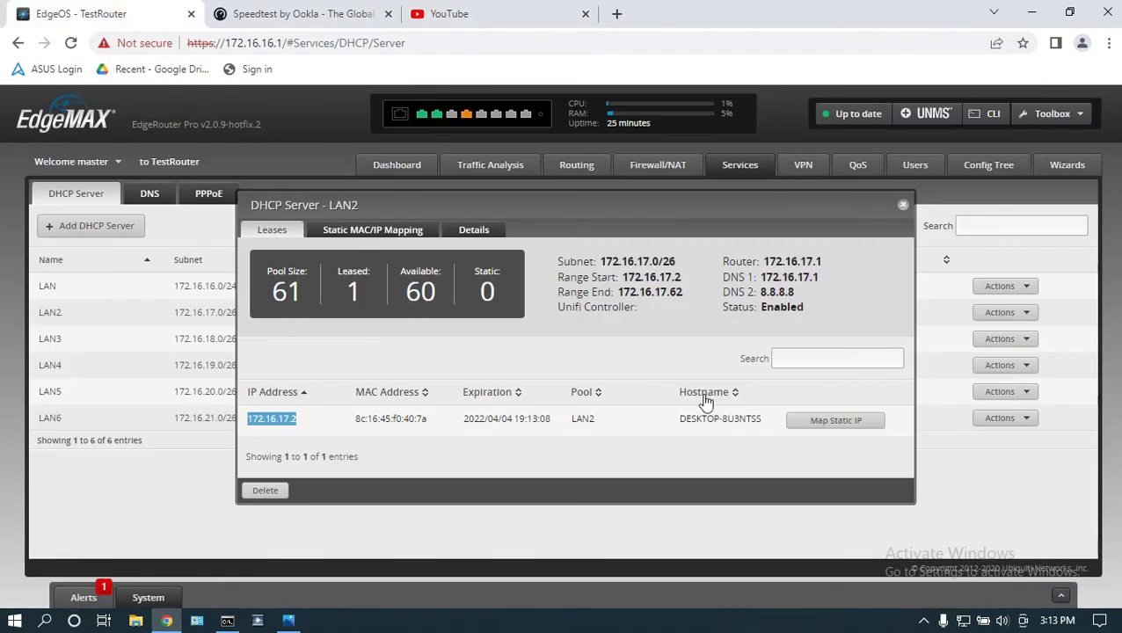
click(909, 206)
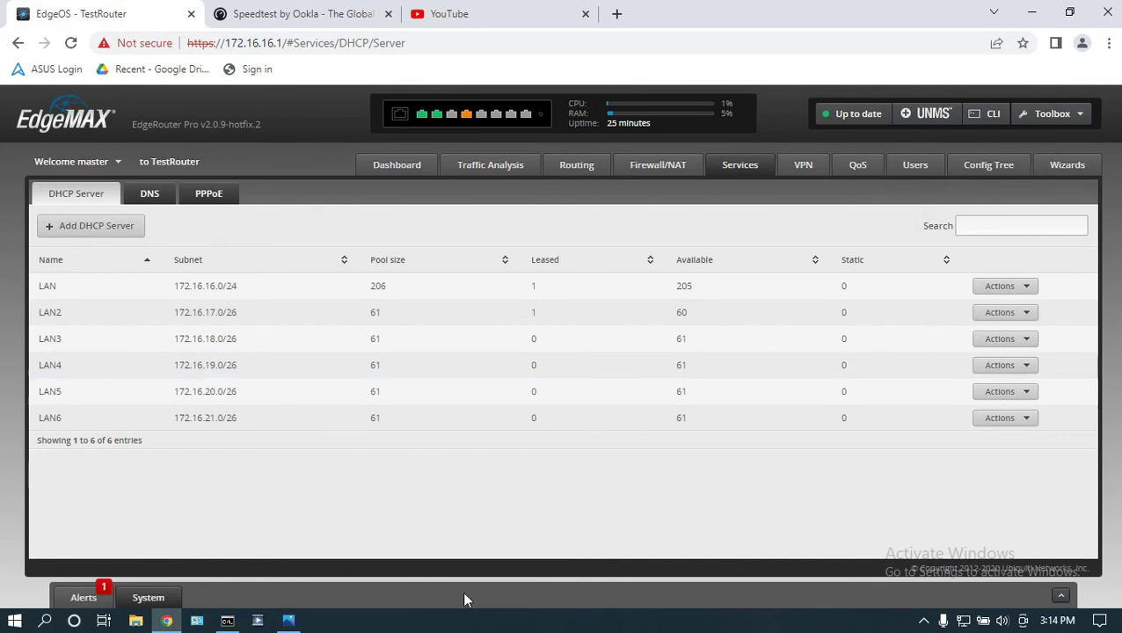
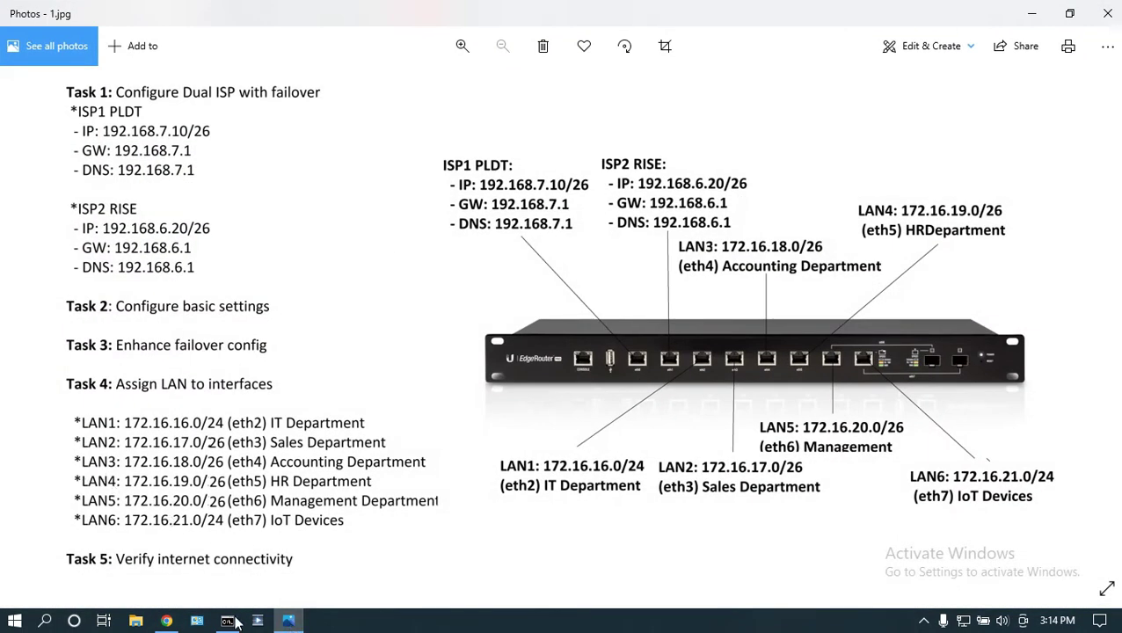
Run ipconfig /release so the Ethernet adapter drops its IPv4 address and gateway
click(227, 620)
scroll(923, 475, down, 1)
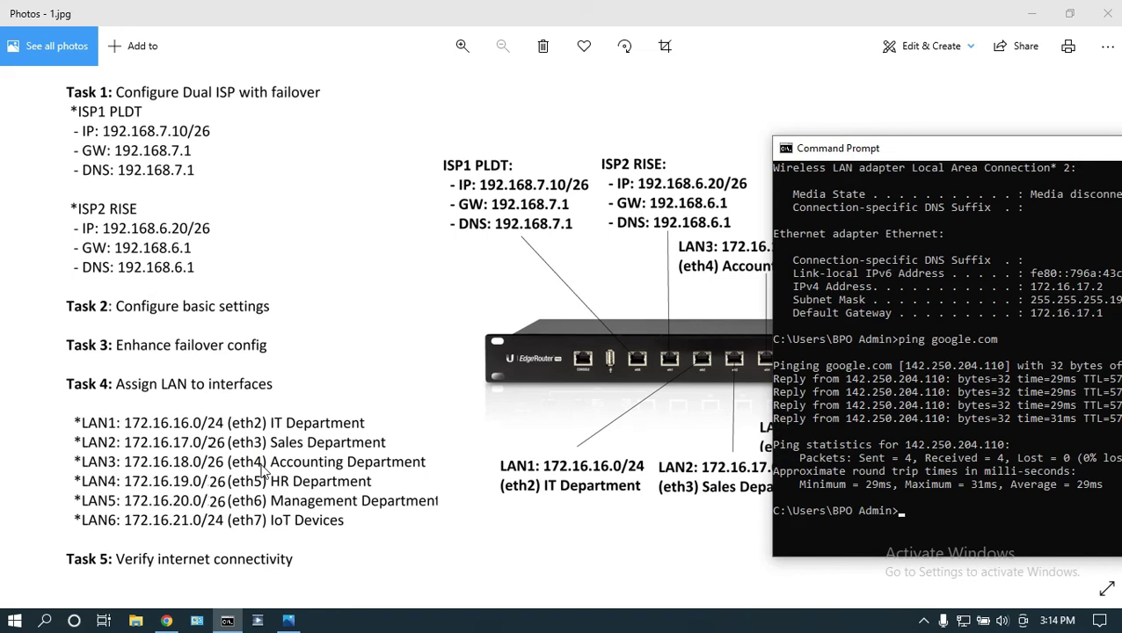
click(925, 622)
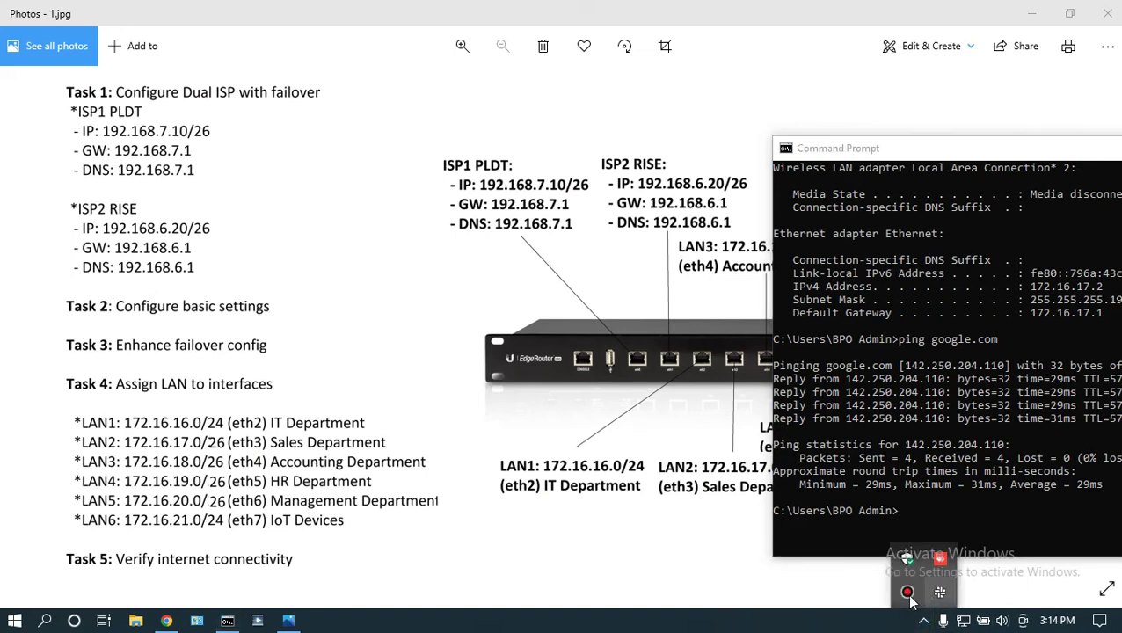
click(918, 456)
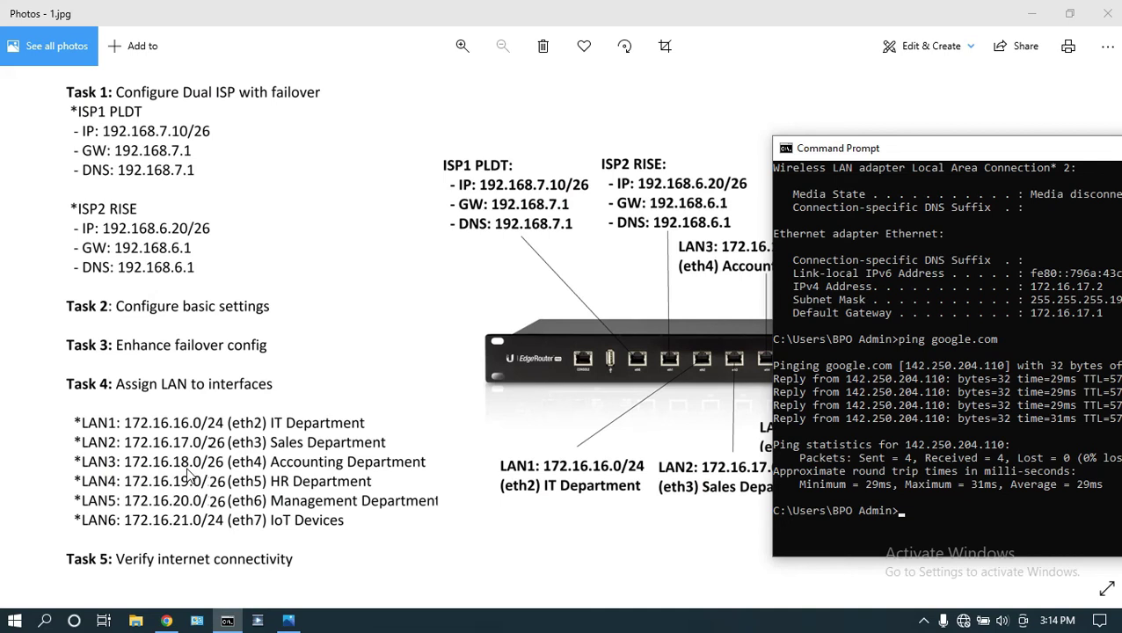
click(1000, 497)
key(Escape)
text(p)
key(Up)
key(Escape)
text(ipconfig /release)
key(Return)
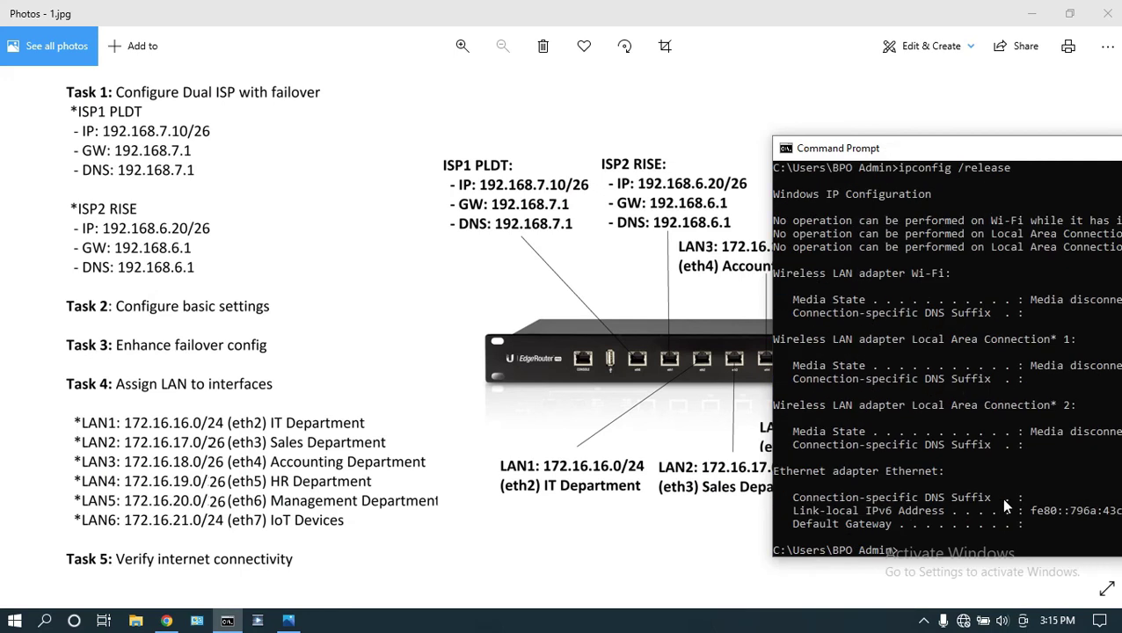
Renew the DHCP lease with ipconfig /renew, obtaining 172.16.18.2 with gateway 172.16.18.1
key(Up)
key(BackSpace)
key(BackSpace)
key(BackSpace)
key(BackSpace)
key(BackSpace)
text(new)
key(Return)
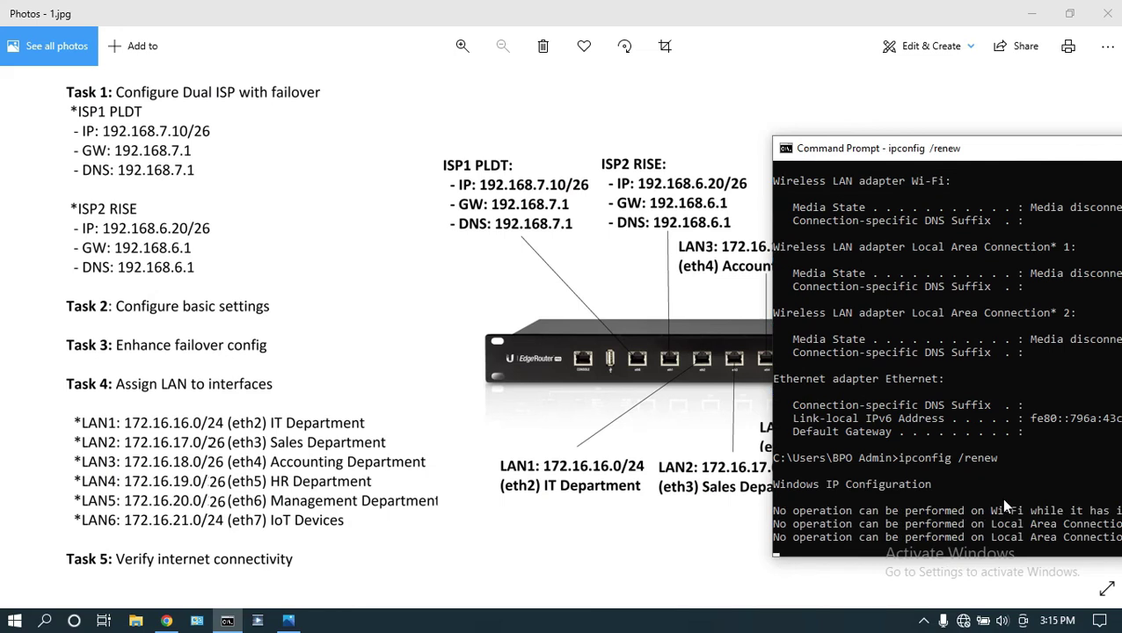
Start a continuous ping of google.com, then bring up the EdgeOS DHCP server list
drag(882, 148, 697, 117)
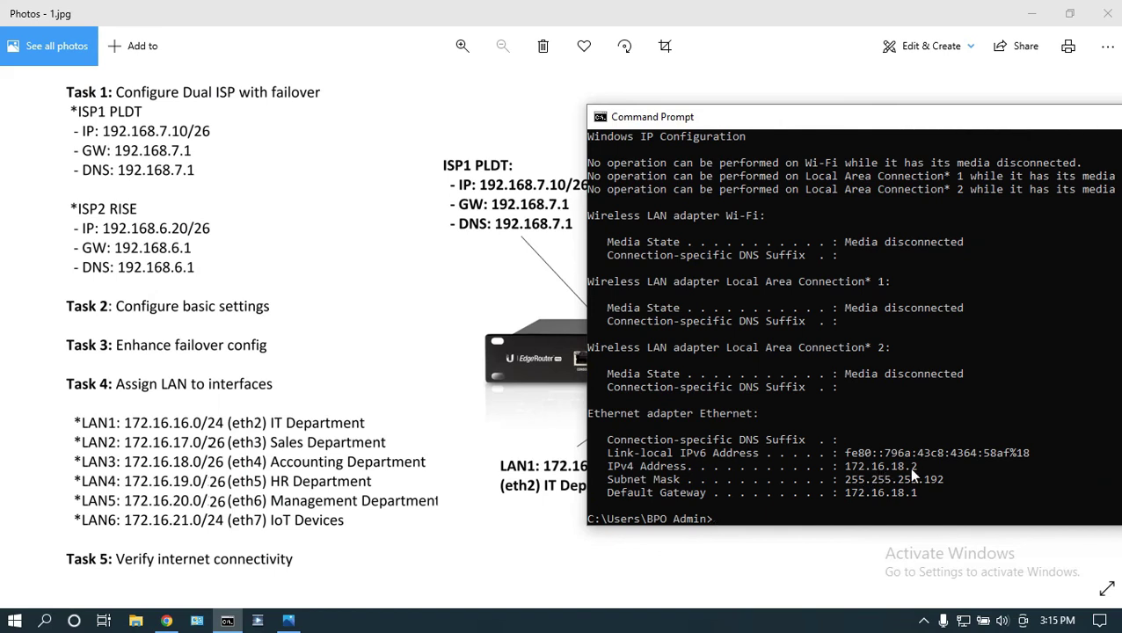
key(Up)
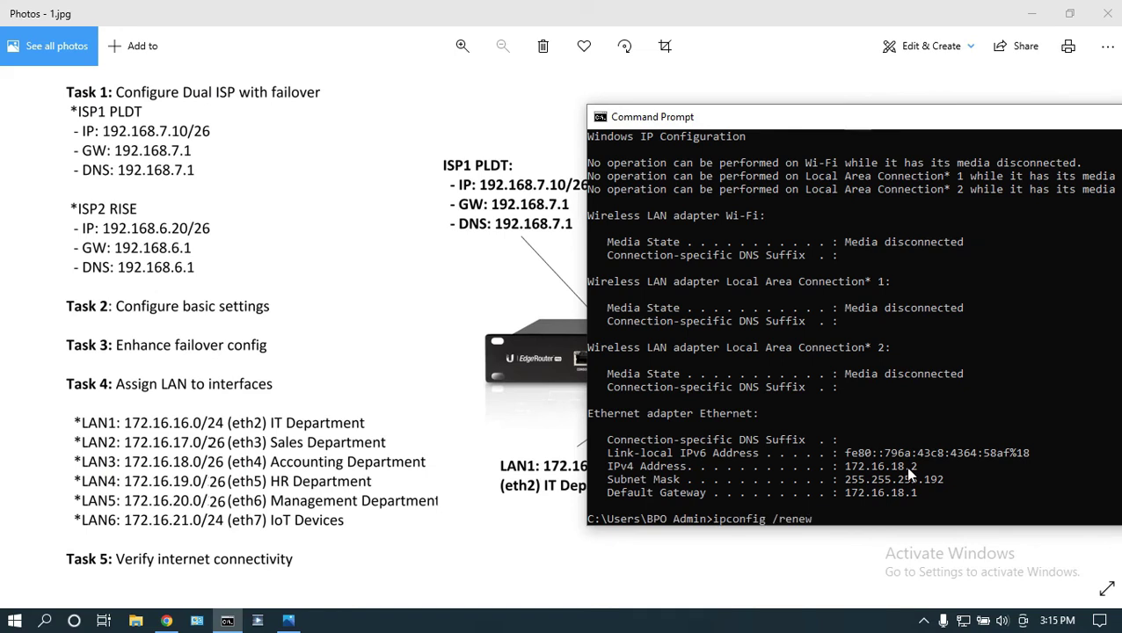
key(Up)
key(Return)
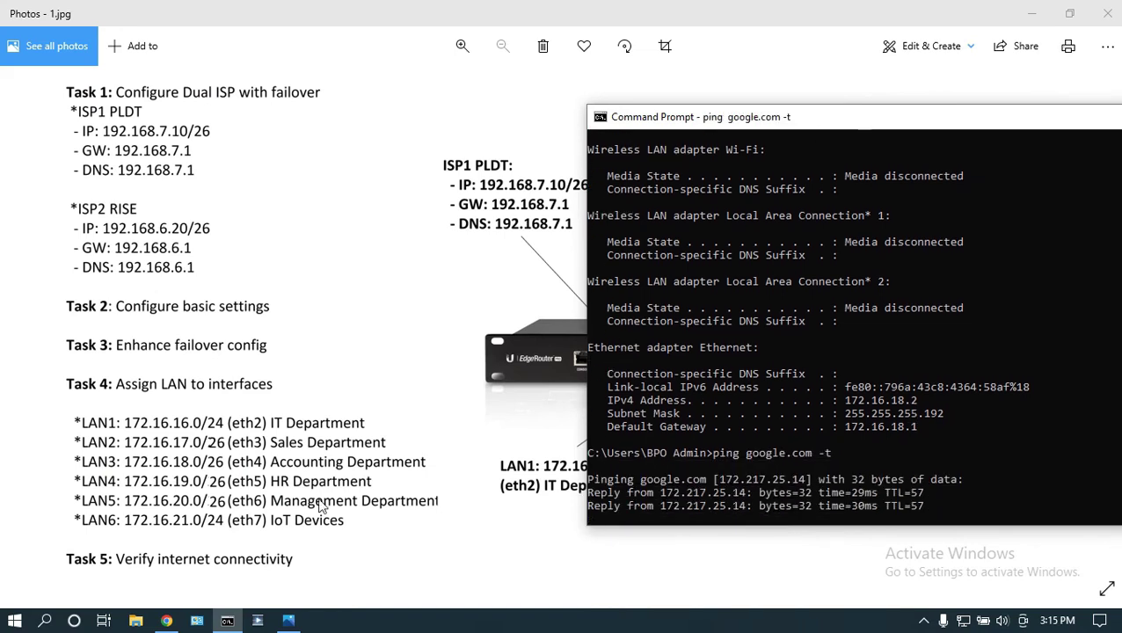
click(167, 621)
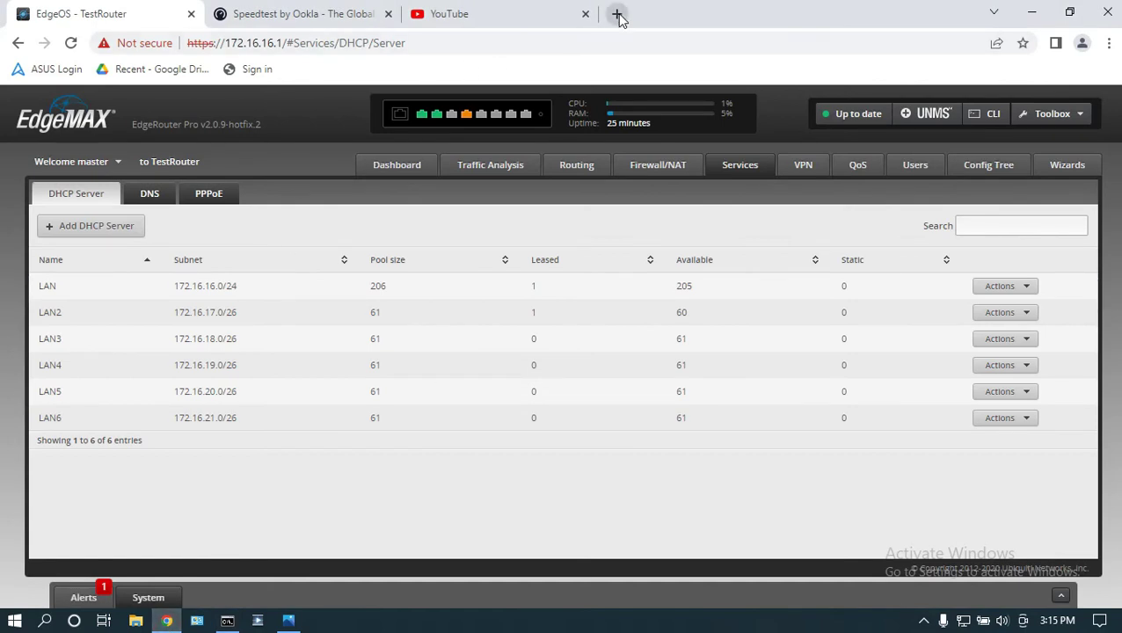
Load eff.org in a new browser tab, then switch back to the running google.com ping
click(618, 18)
click(647, 42)
text(eff.or)
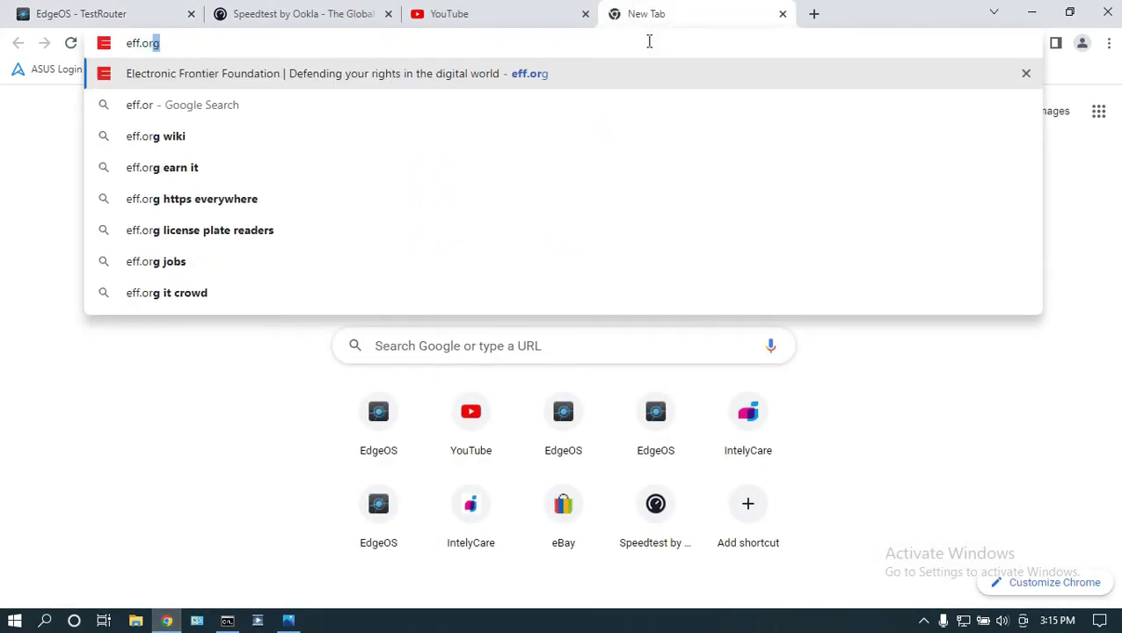
text(g)
key(Return)
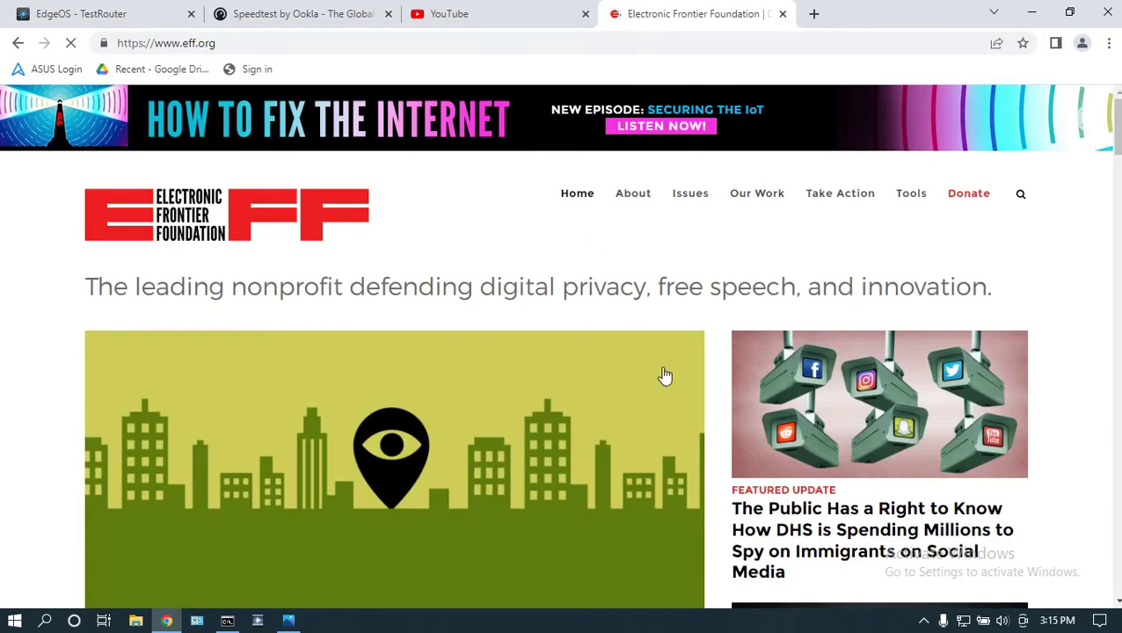
scroll(666, 374, down, 10)
key(alt+Tab)
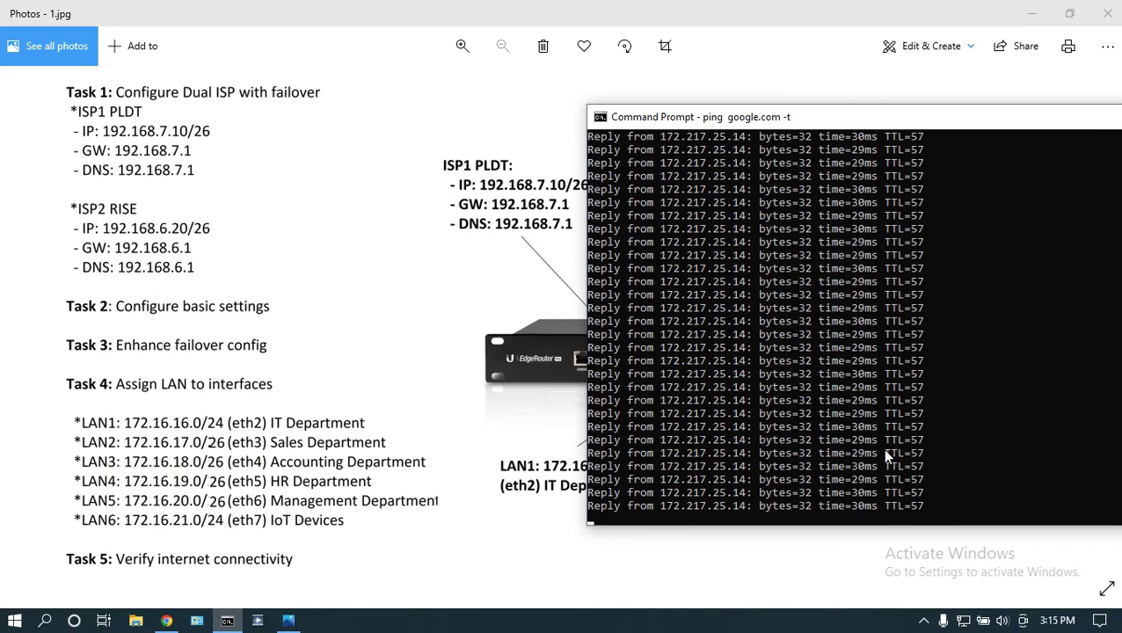
Stop the ping, then release and renew the lease to get 172.16.19.2 with gateway 172.16.19.1
click(924, 621)
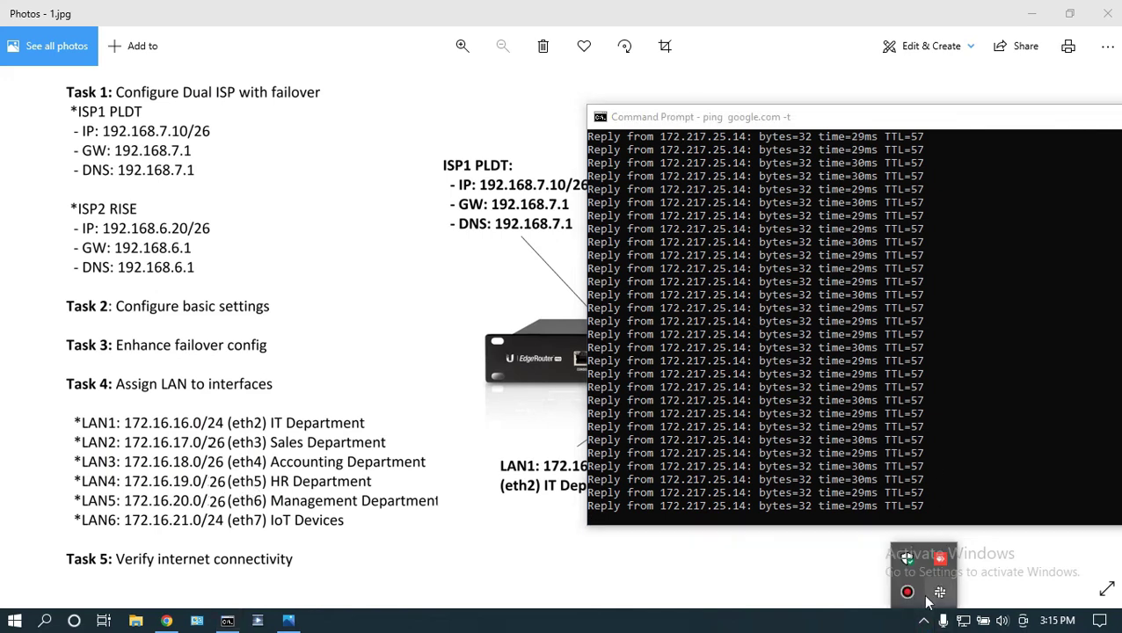
click(759, 437)
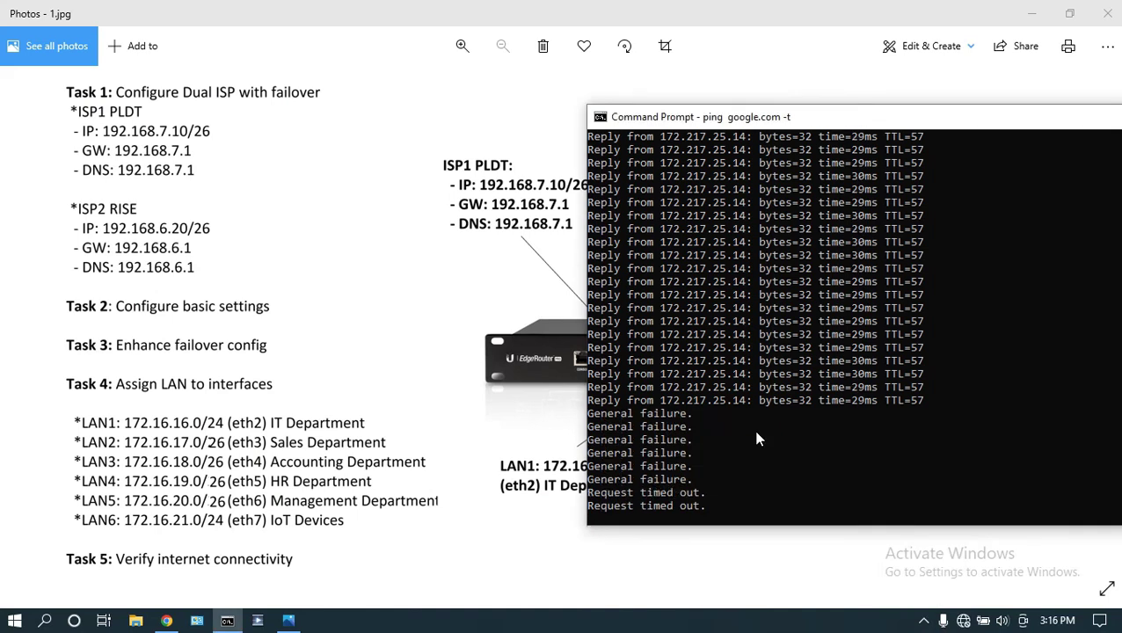
click(785, 491)
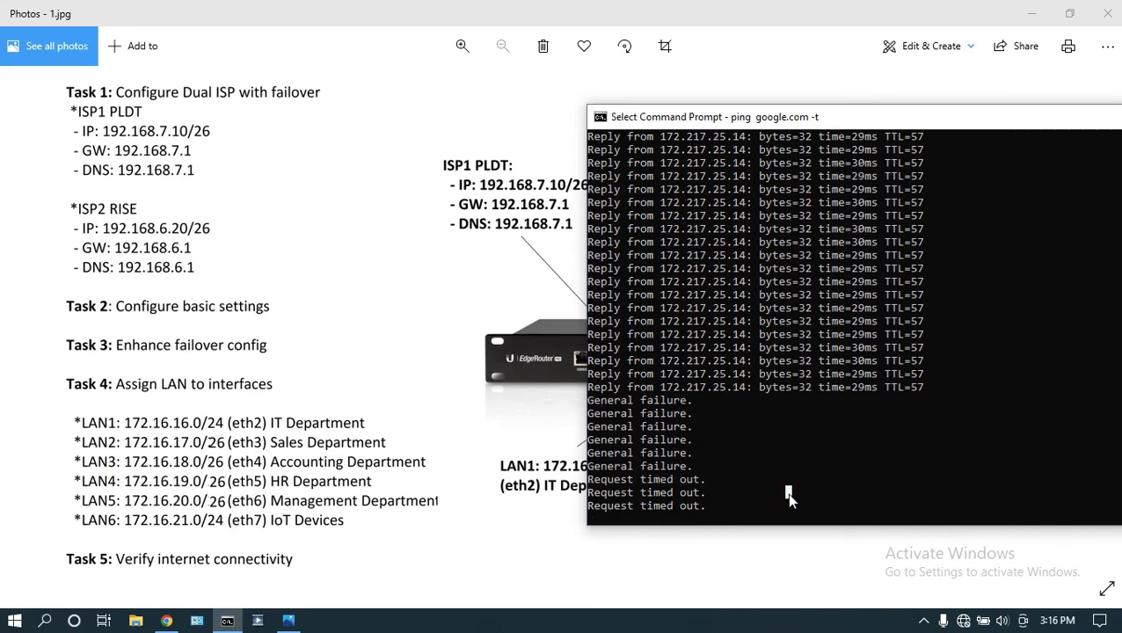
key(ctrl+c)
key(ctrl+c)
key(Return)
text(ipconfig)
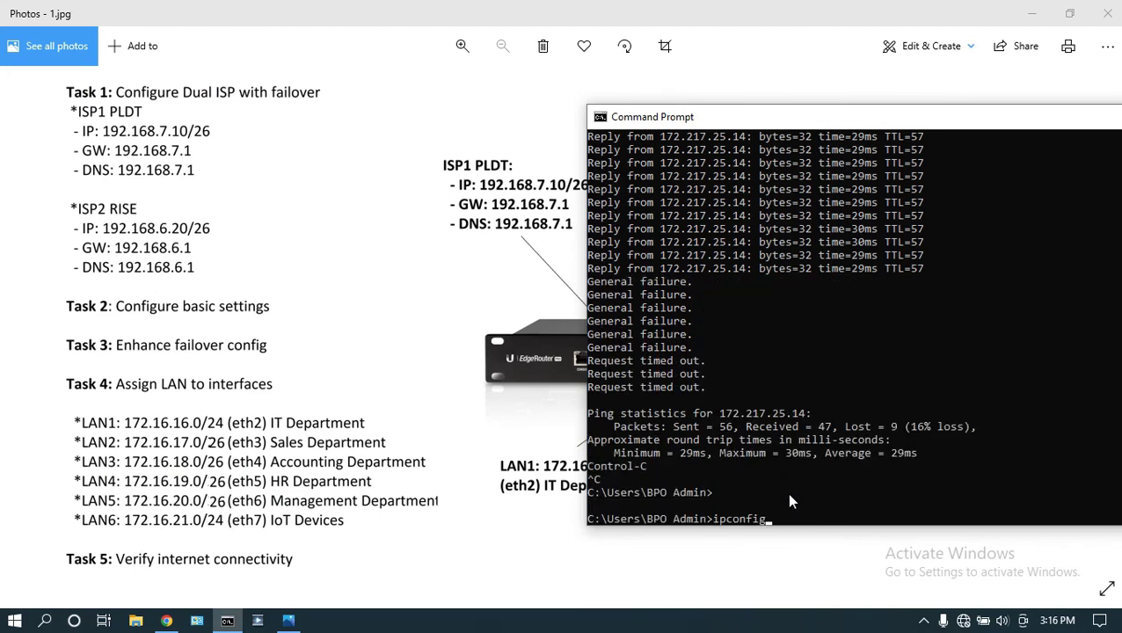
key(Up)
key(Up)
key(Up)
key(Up)
key(Down)
key(Return)
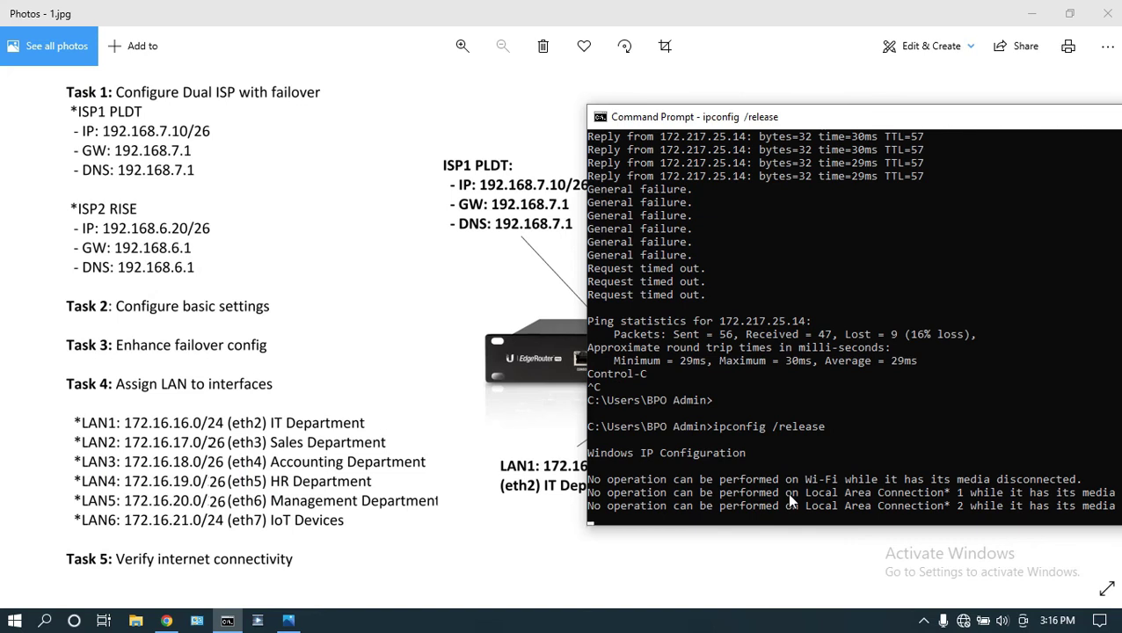
key(Down)
key(Return)
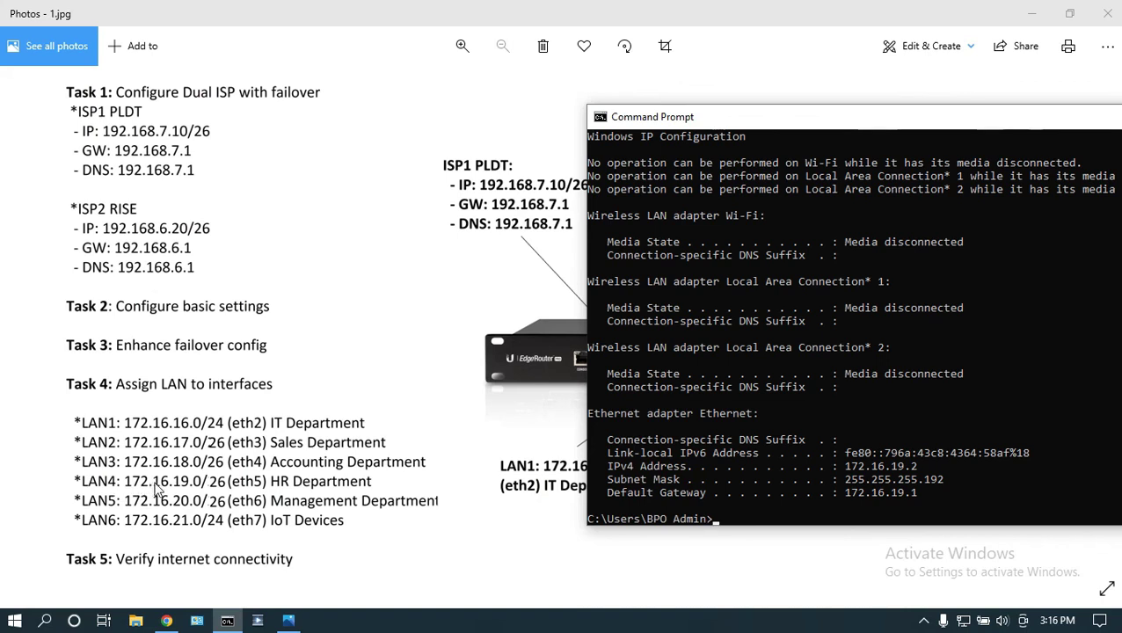
Ping google.com to confirm replies, then return to the browser showing eff.org
click(695, 479)
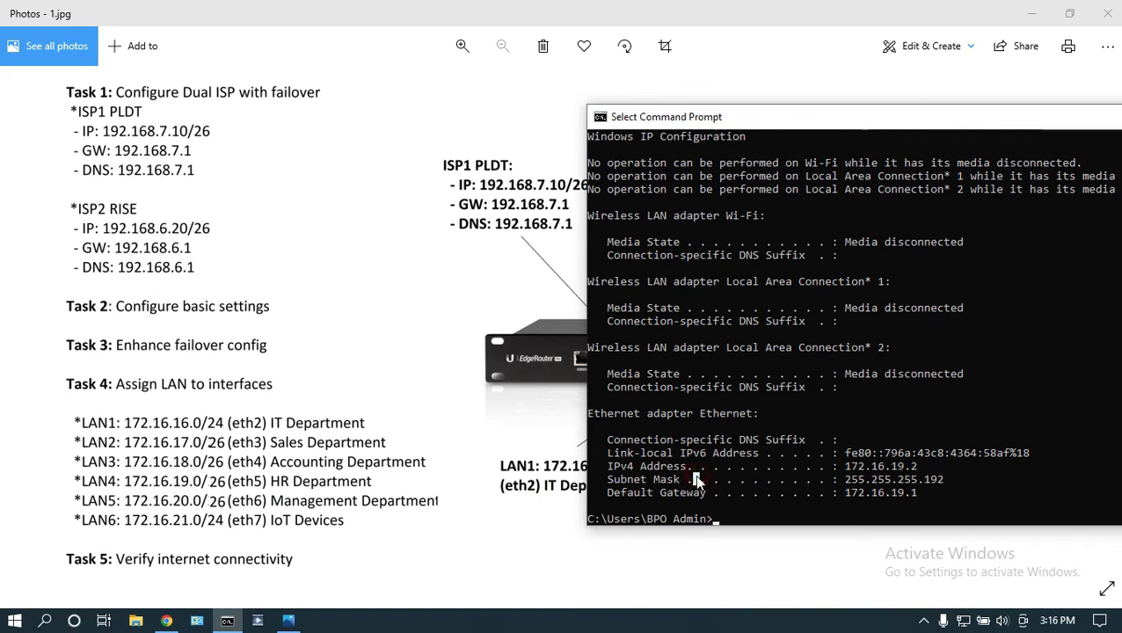
text(ping g)
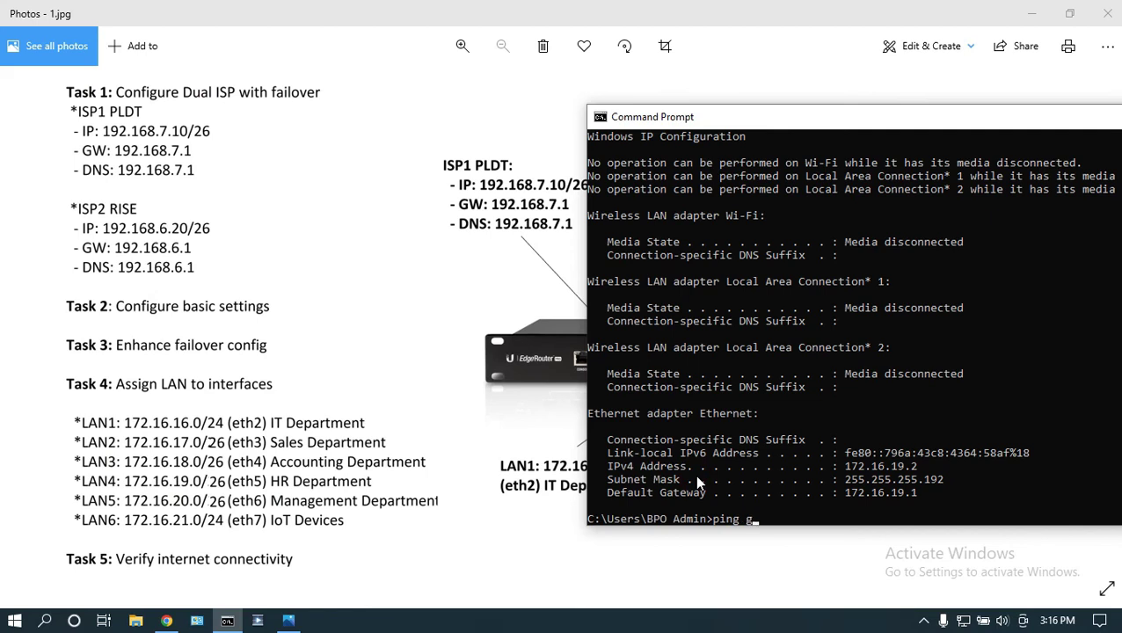
text(oogle.com)
key(Return)
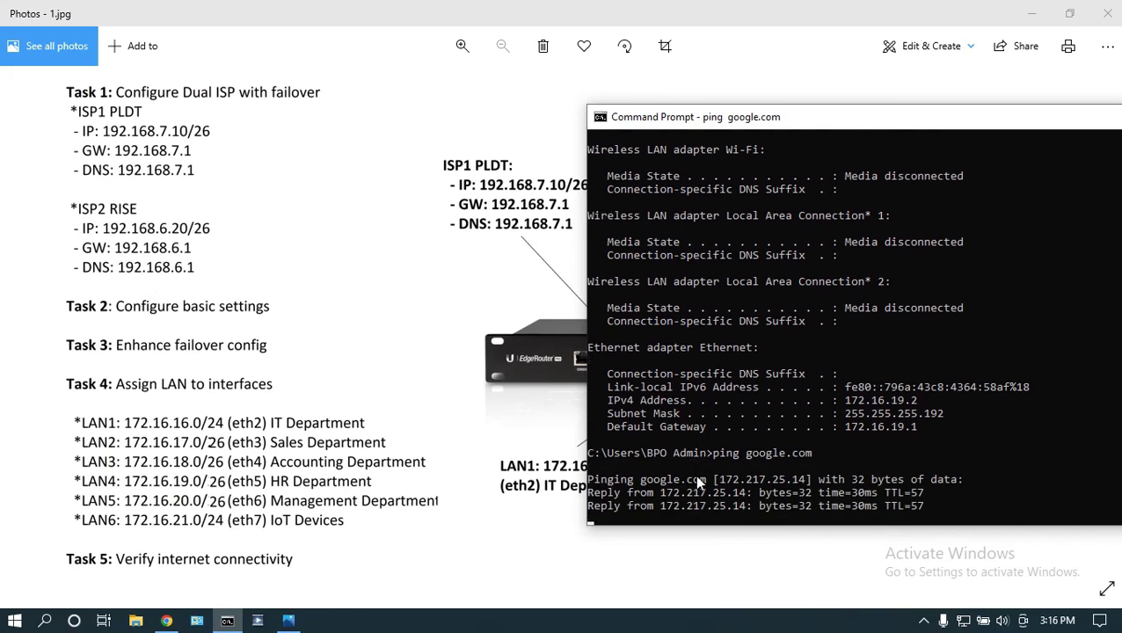
click(166, 621)
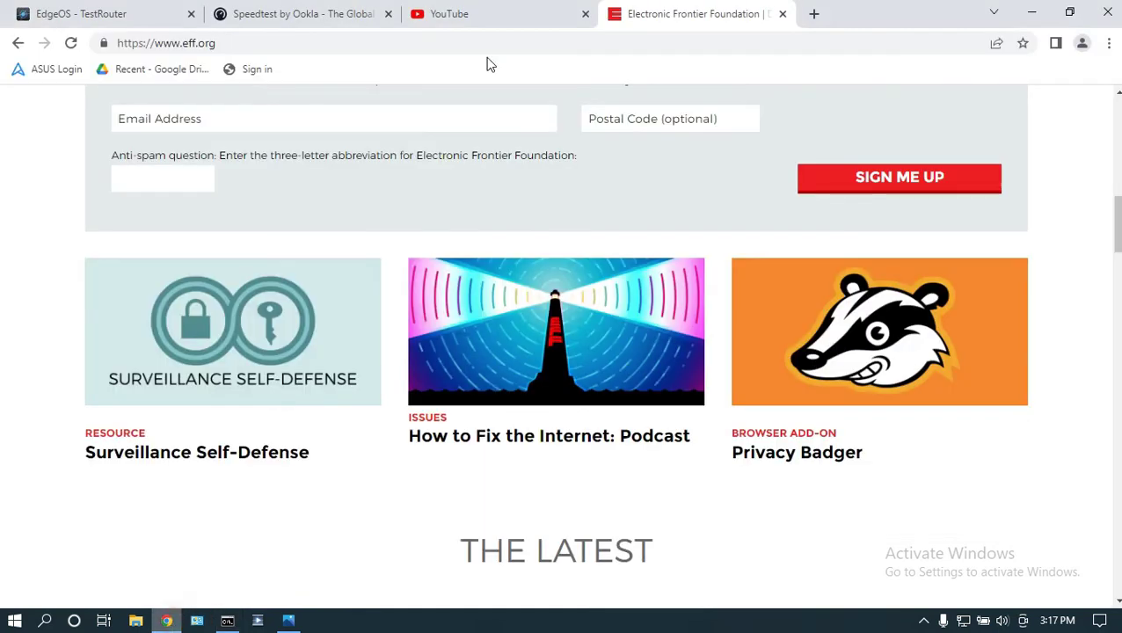
Load ebay.com in a new Chrome tab, then bring back the task image and Command Prompt
click(815, 13)
text(eba)
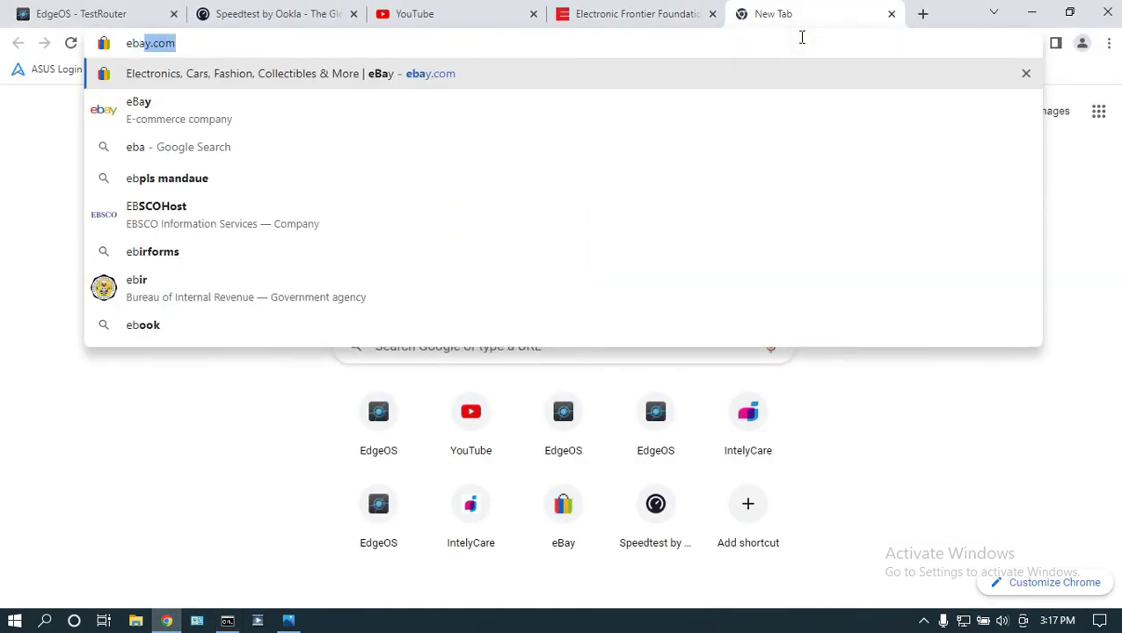
key(Return)
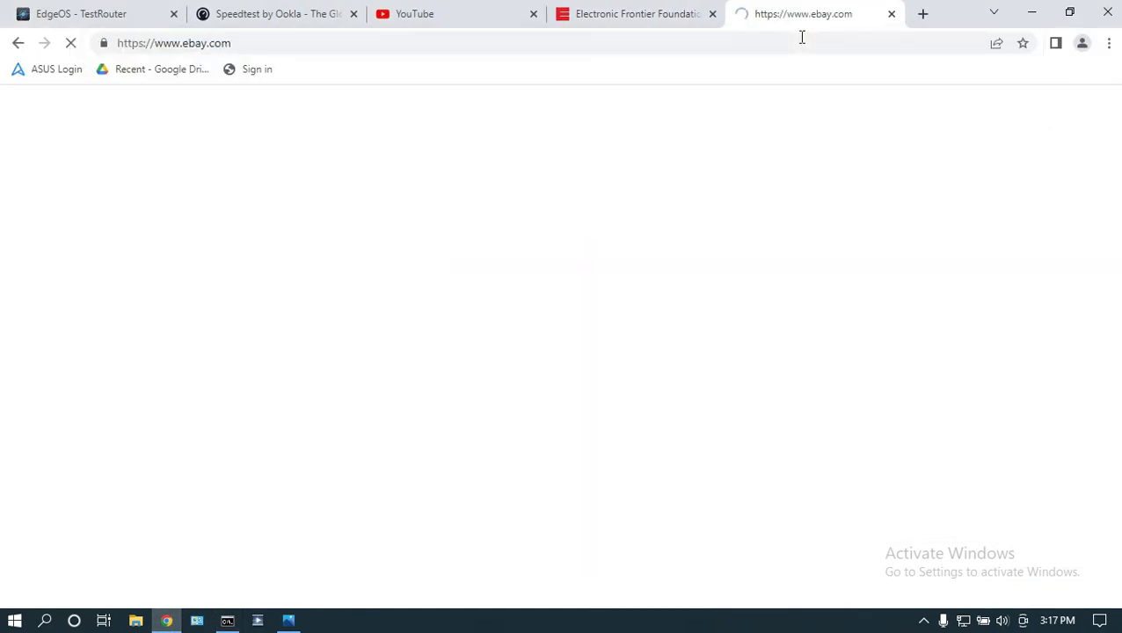
scroll(846, 263, down, 15)
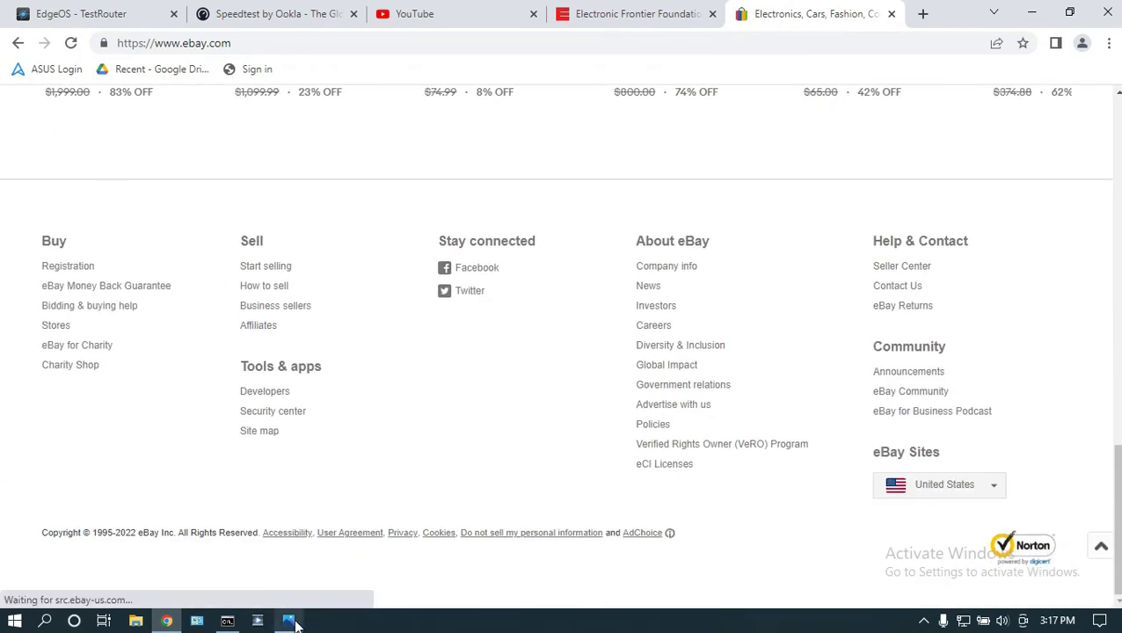
click(289, 621)
click(227, 621)
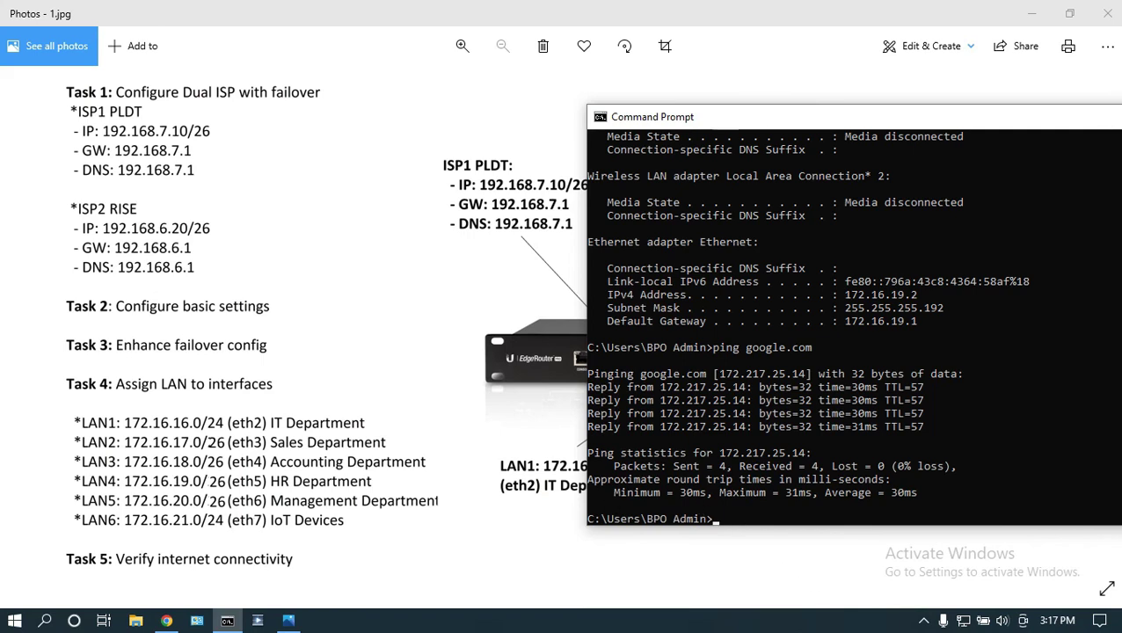
Release and renew the DHCP lease, obtaining 172.16.20.2 with gateway 172.16.20.1
click(924, 621)
click(758, 263)
click(822, 521)
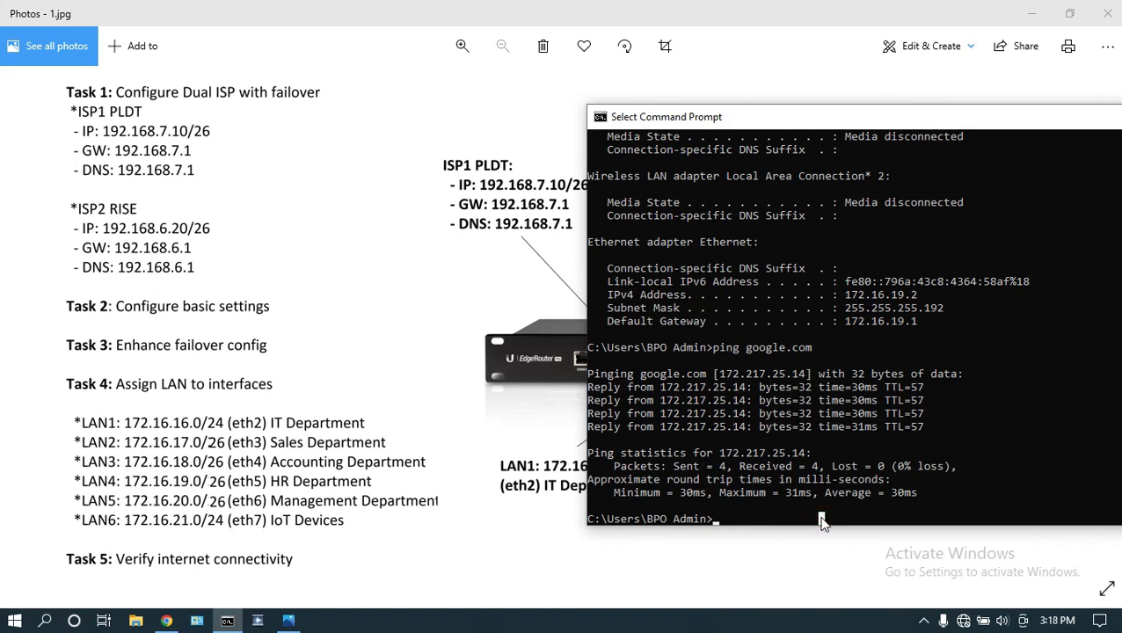
text(ipconfig /releas)
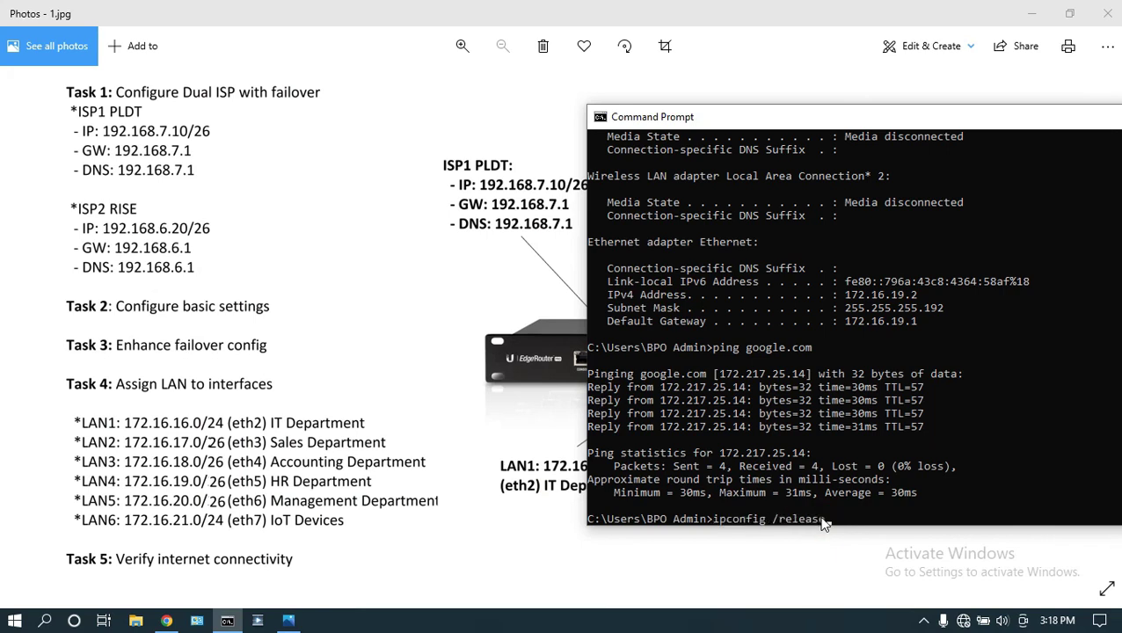
key(Return)
key(Up)
key(Up)
key(Down)
key(BackSpace)
key(BackSpace)
key(BackSpace)
key(BackSpace)
key(BackSpace)
text(new)
key(Return)
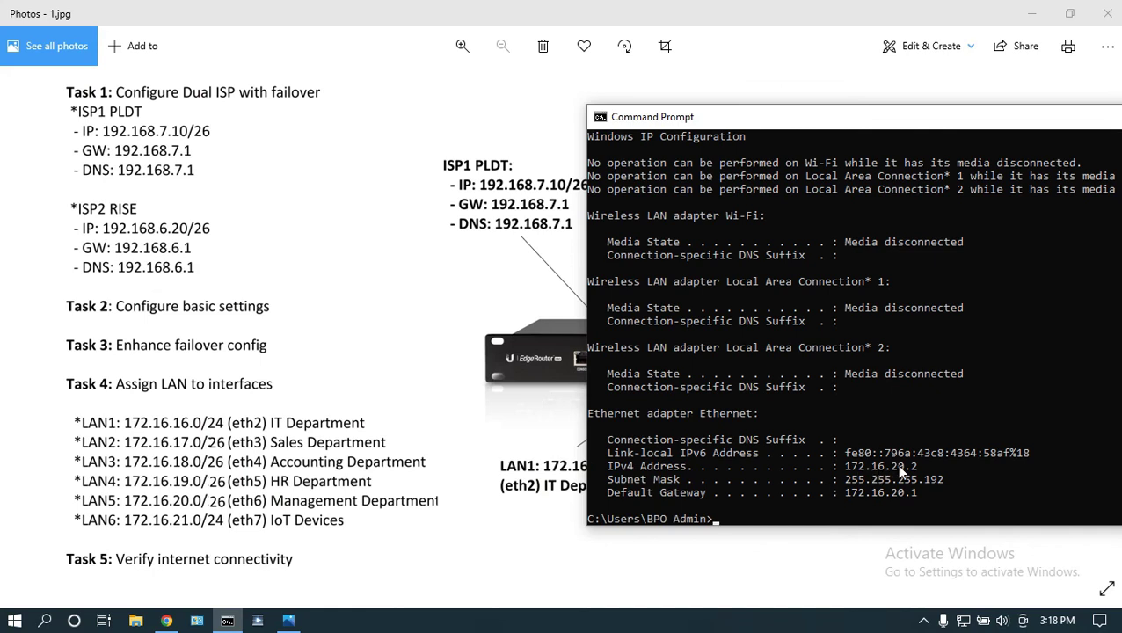
Start a continuous ping google.com -t, then return to Chrome's eBay tab
click(825, 519)
text(ping google.com)
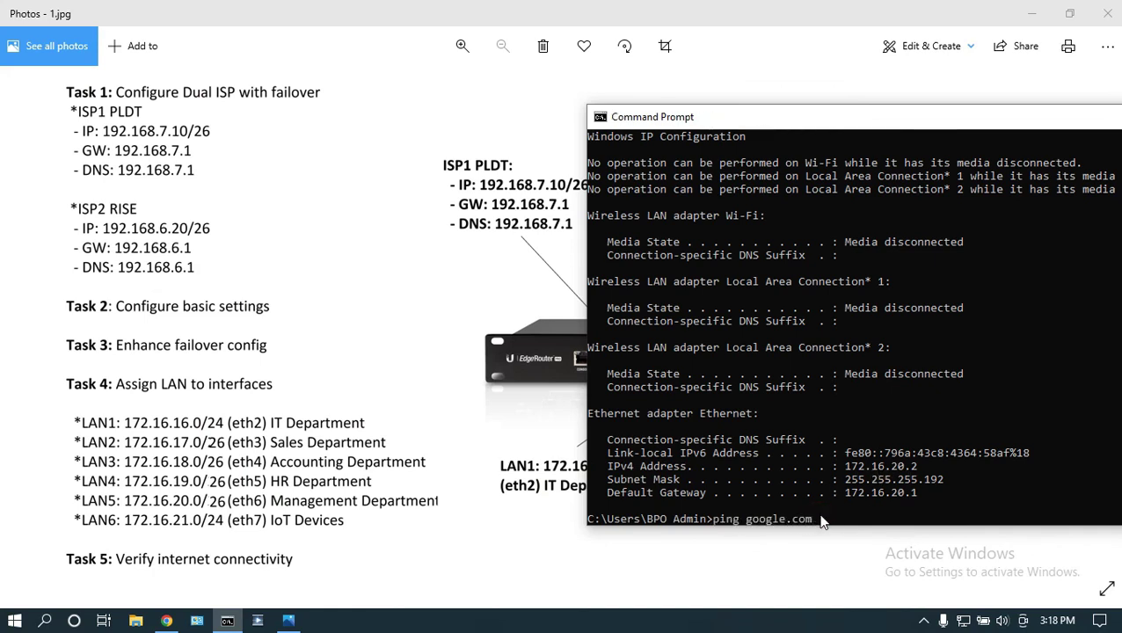
text( -t)
key(Return)
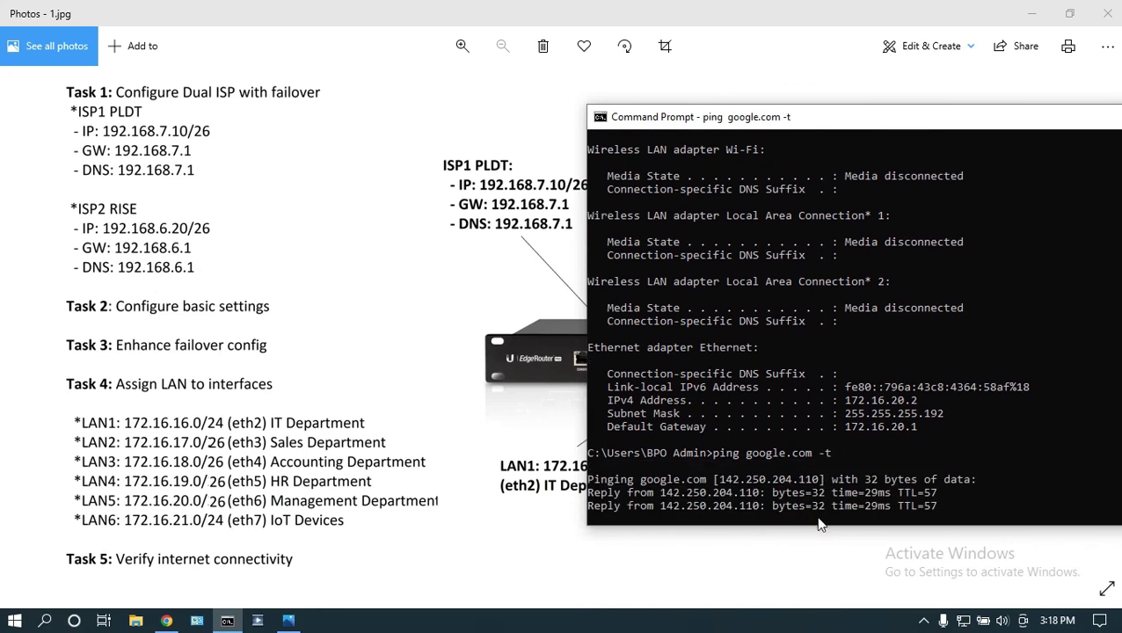
click(167, 621)
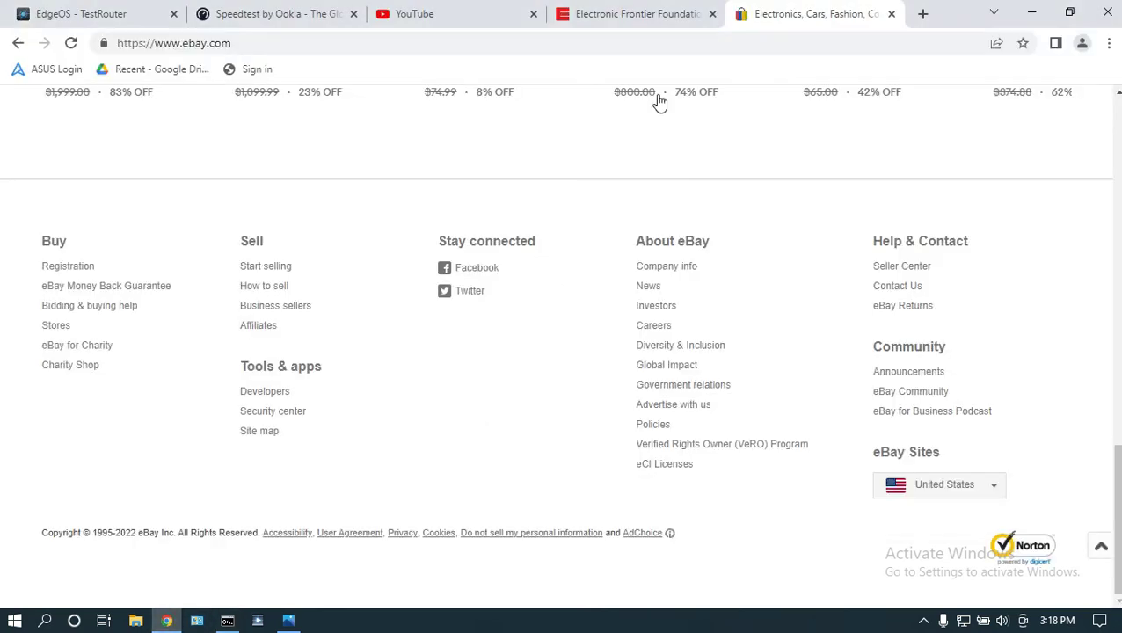
Load facebook.com in a new Chrome tab from the 'facebo' autocomplete suggestion
click(922, 14)
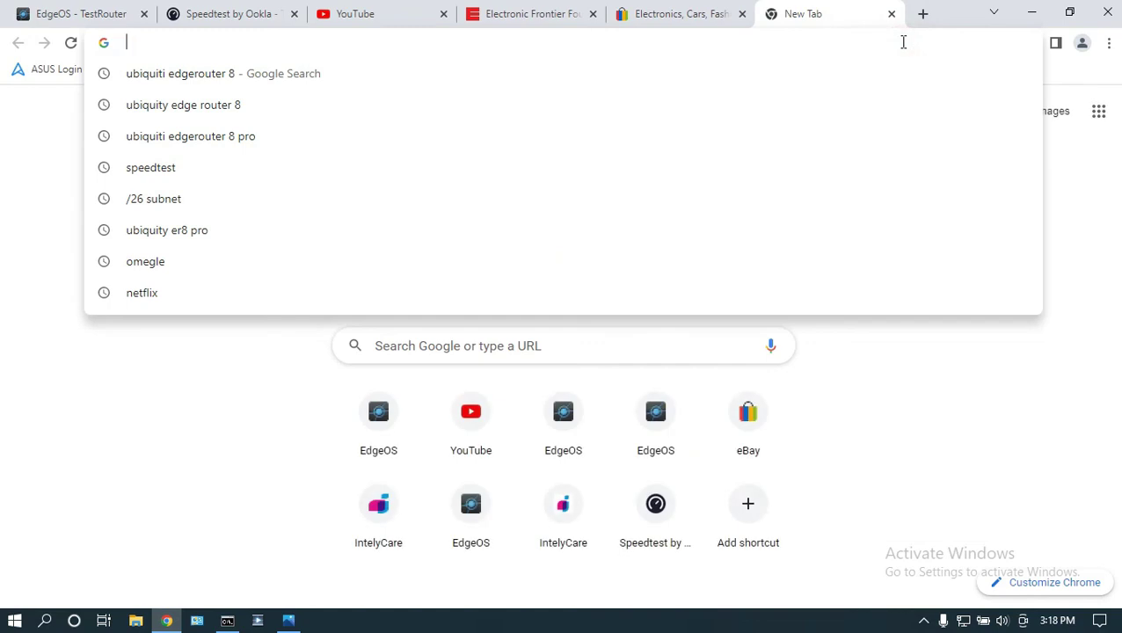
text(facebook.com)
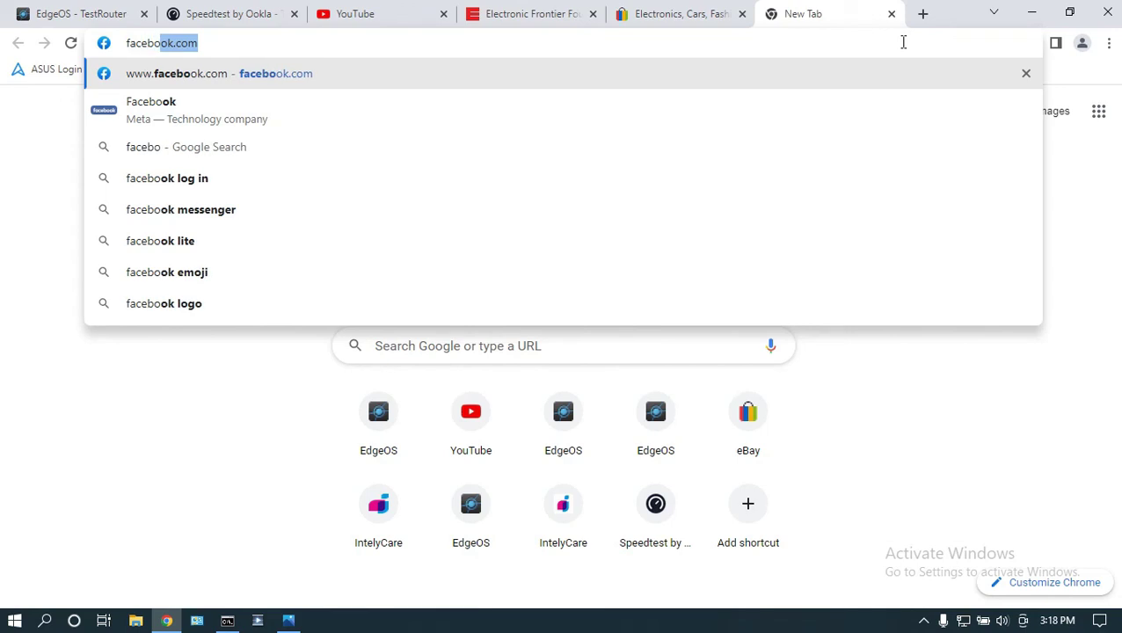
key(Return)
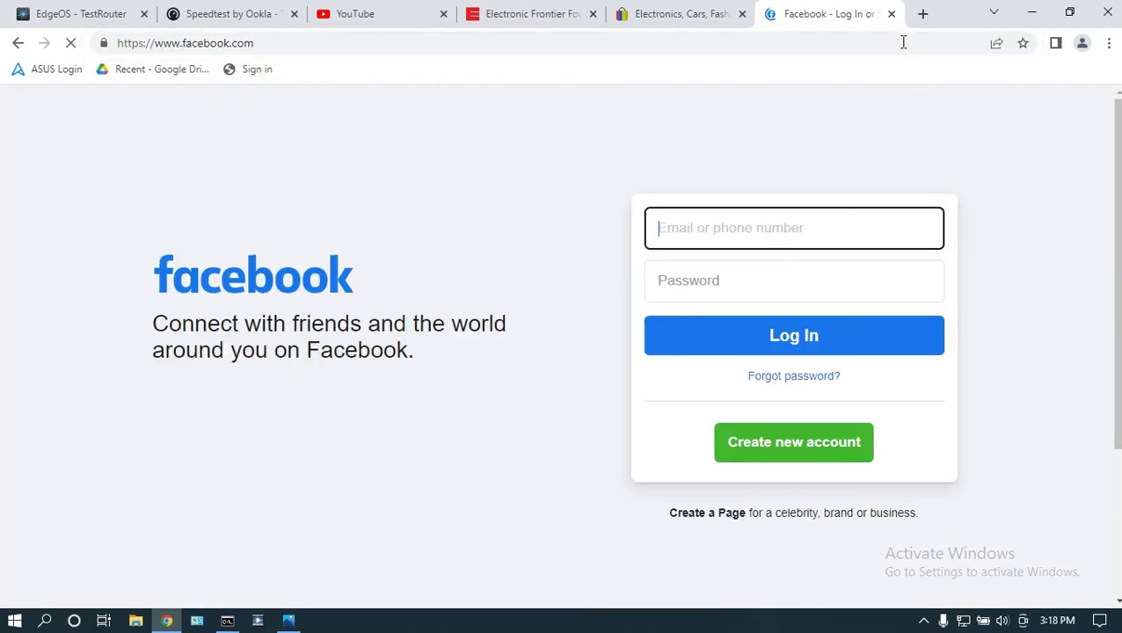